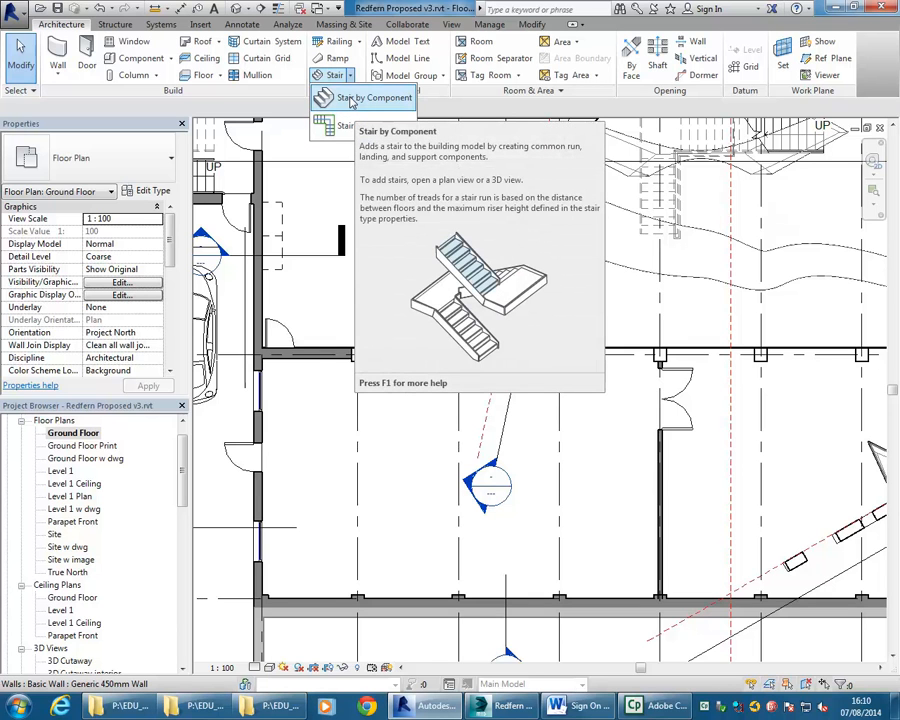
# - Start a stair by component on the Ground Floor plan using the full-step spiral run
pyautogui.click(351, 99)
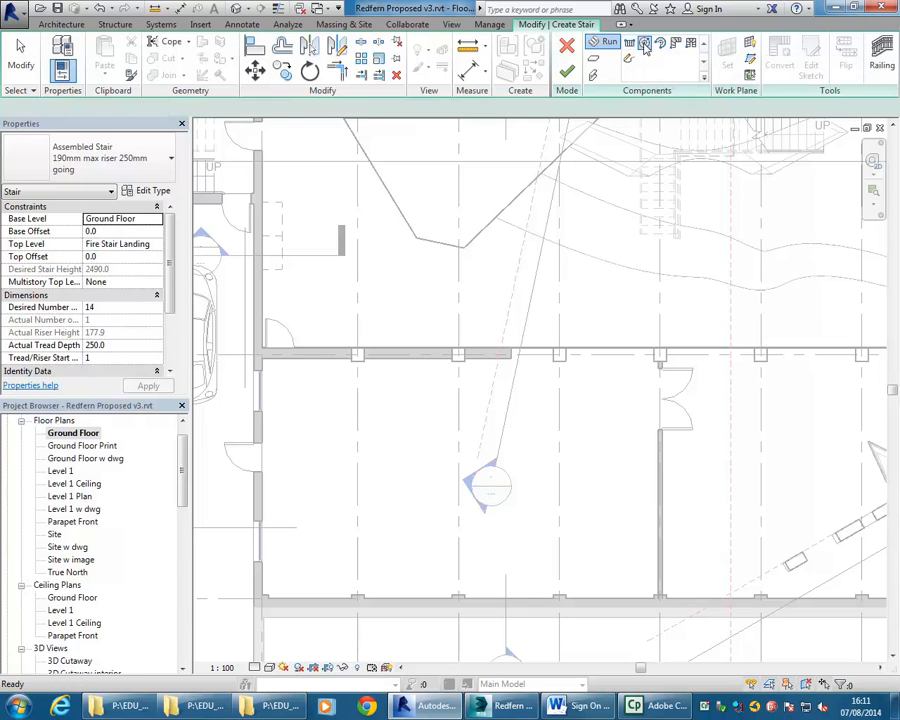
pyautogui.moveTo(506, 430); pyautogui.dragTo(527, 420, button='middle')
pyautogui.scroll(2, 473, 399)
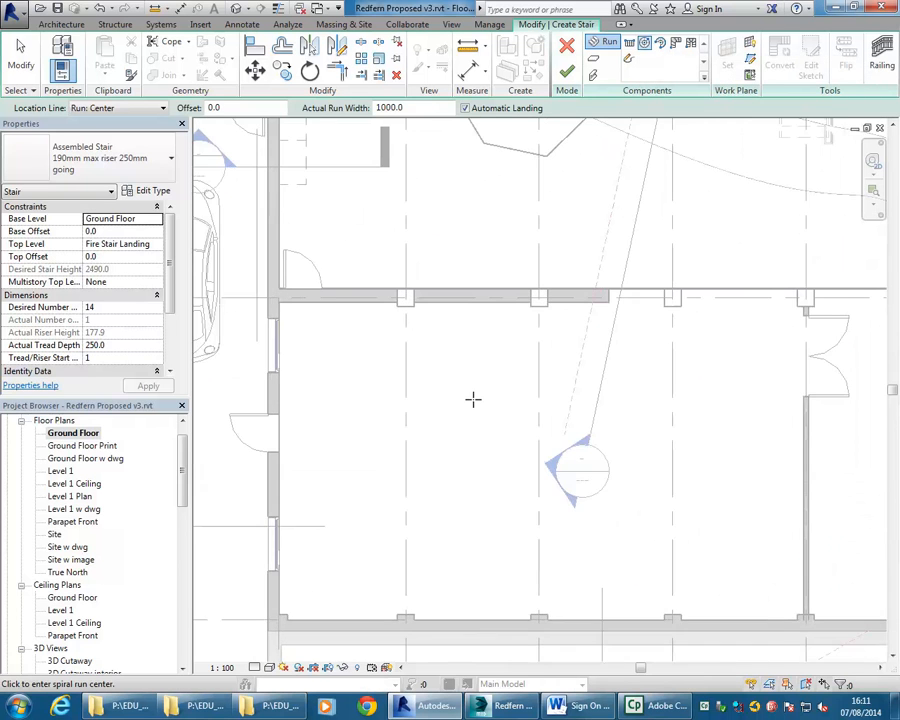
pyautogui.scroll(2, 473, 399)
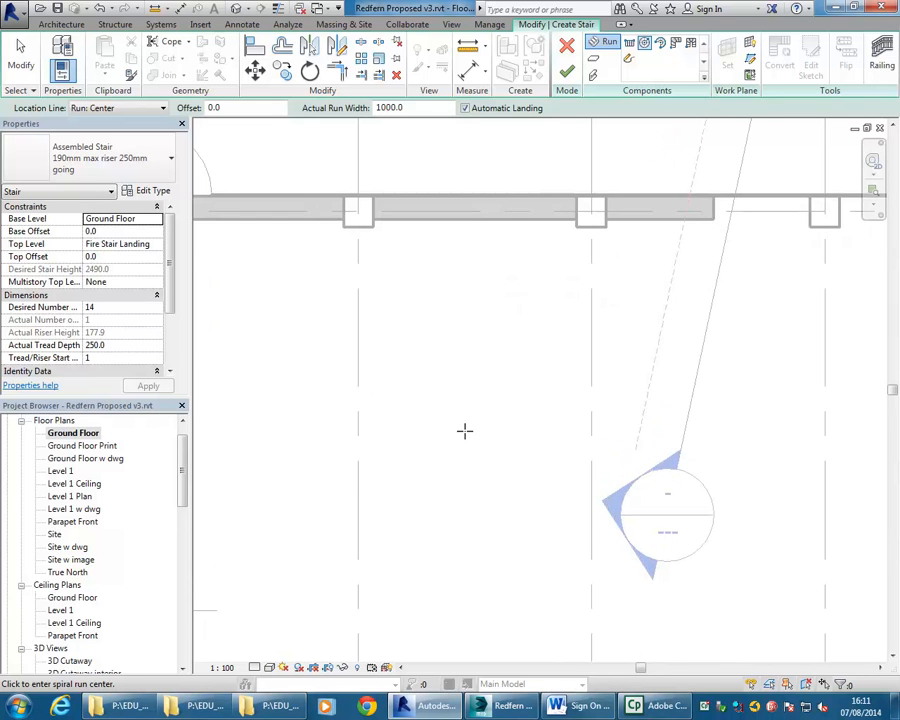
pyautogui.click(464, 431)
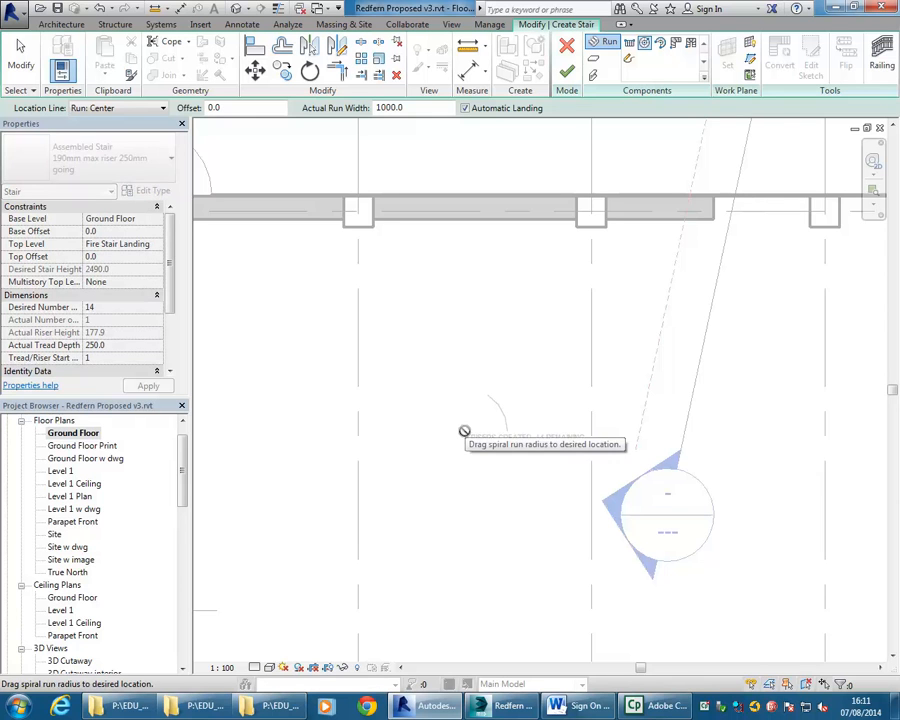
pyautogui.scroll(2, 464, 431)
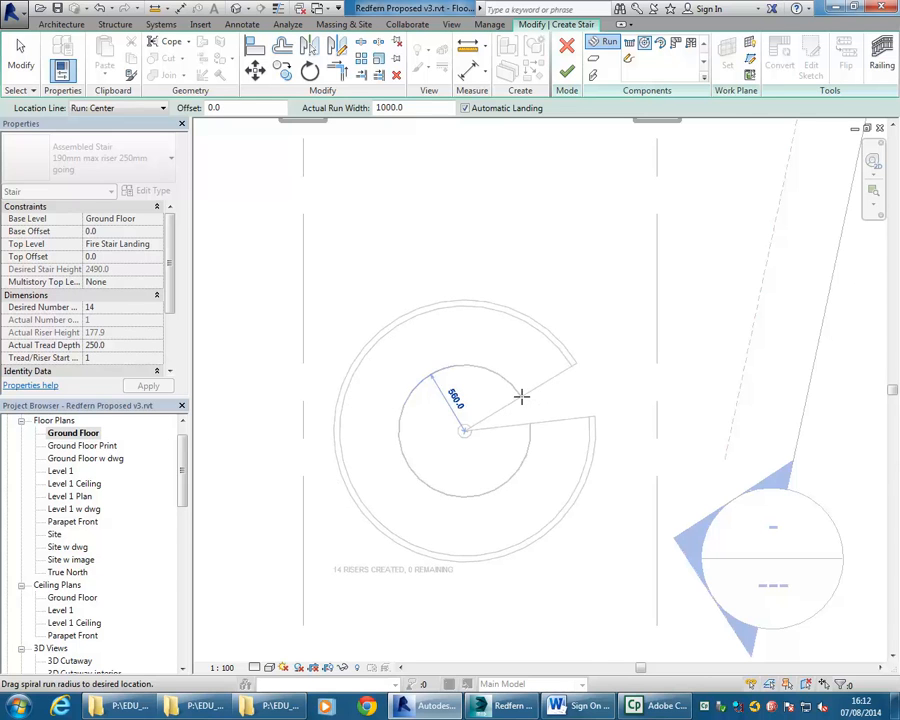
pyautogui.press('Escape')
pyautogui.scroll(-2, 465, 430)
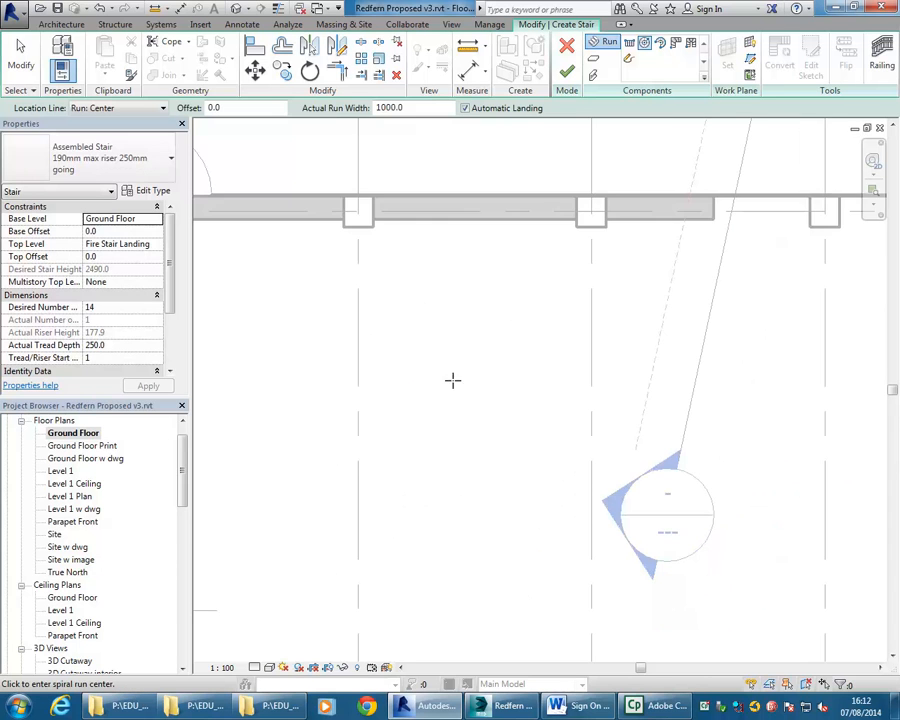
pyautogui.moveTo(453, 380); pyautogui.dragTo(481, 362, button='middle')
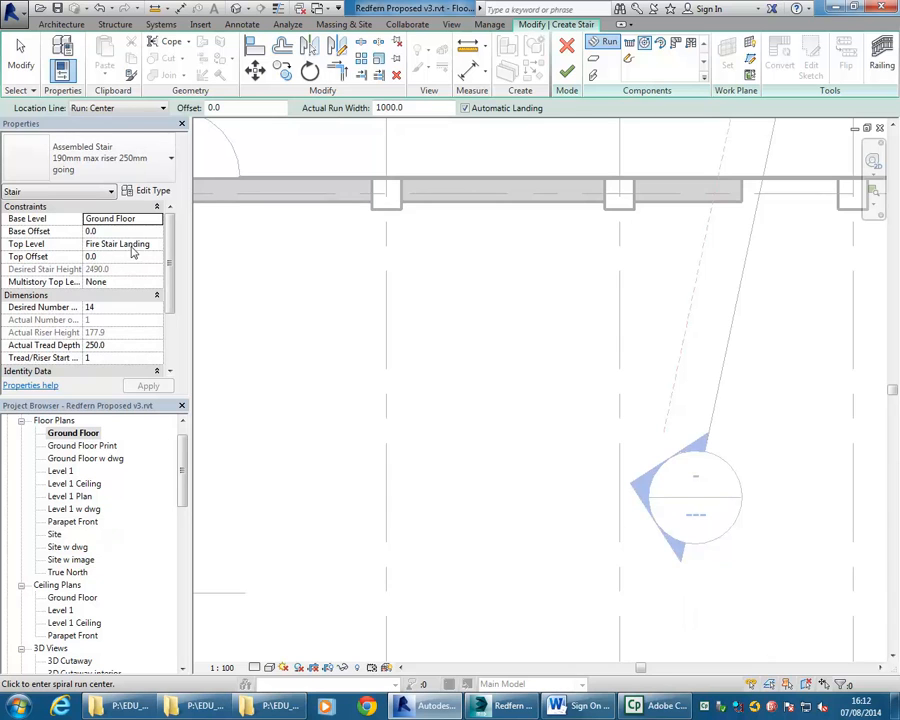
# - Check the stair's base and top level constraints, and open the Section 1 view
pyautogui.click(121, 244)
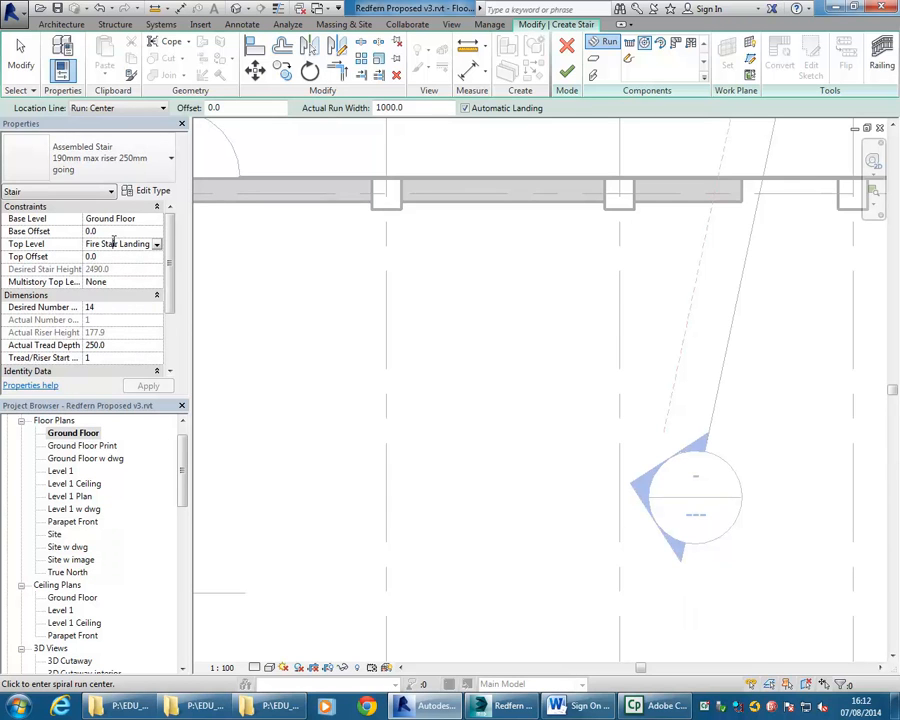
pyautogui.click(107, 220)
pyautogui.click(125, 245)
pyautogui.moveTo(183, 455); pyautogui.dragTo(182, 566)
pyautogui.click(64, 534)
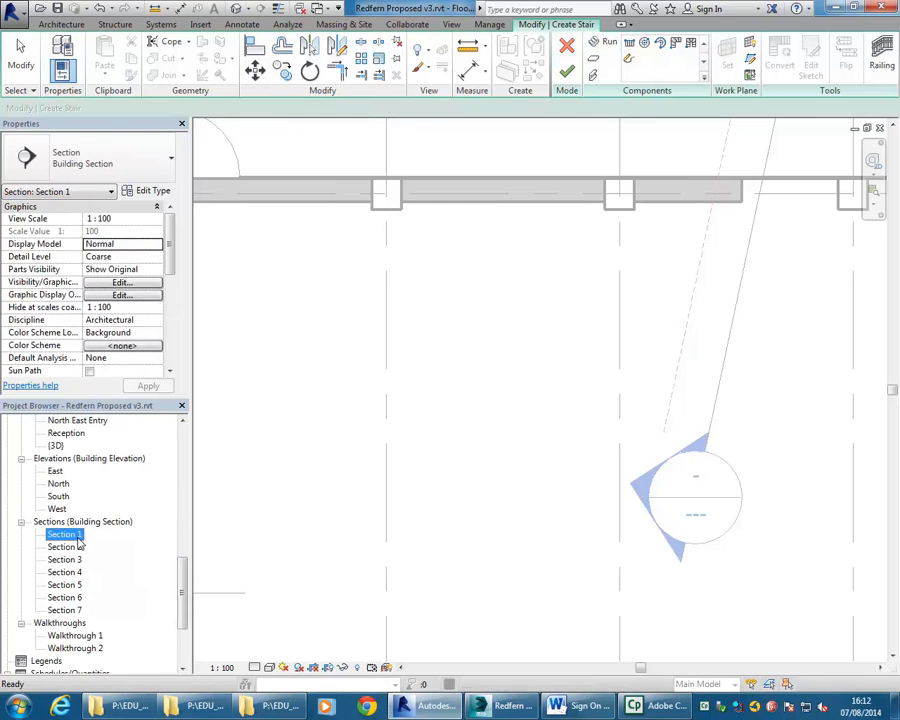
pyautogui.doubleClick(66, 535)
# - Examine the fire stair levels and the upper floor along the building in Section 1
pyautogui.scroll(3, 420, 410)
pyautogui.moveTo(421, 410); pyautogui.dragTo(340, 382, button='middle')
pyautogui.moveTo(543, 400); pyautogui.dragTo(358, 383, button='middle')
pyautogui.moveTo(323, 422); pyautogui.dragTo(635, 406, button='middle')
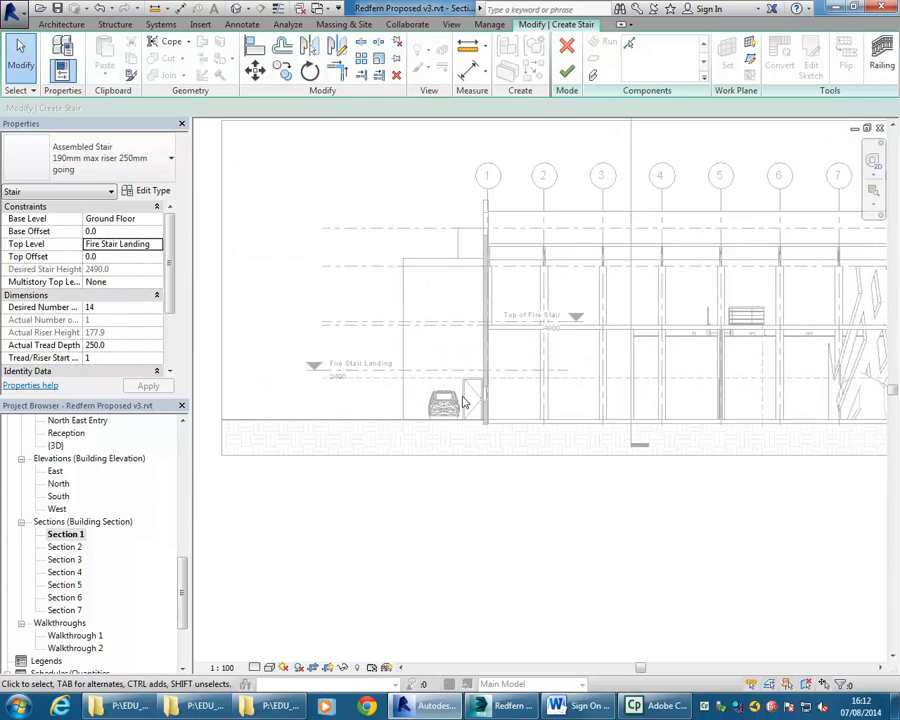
pyautogui.scroll(2, 460, 385)
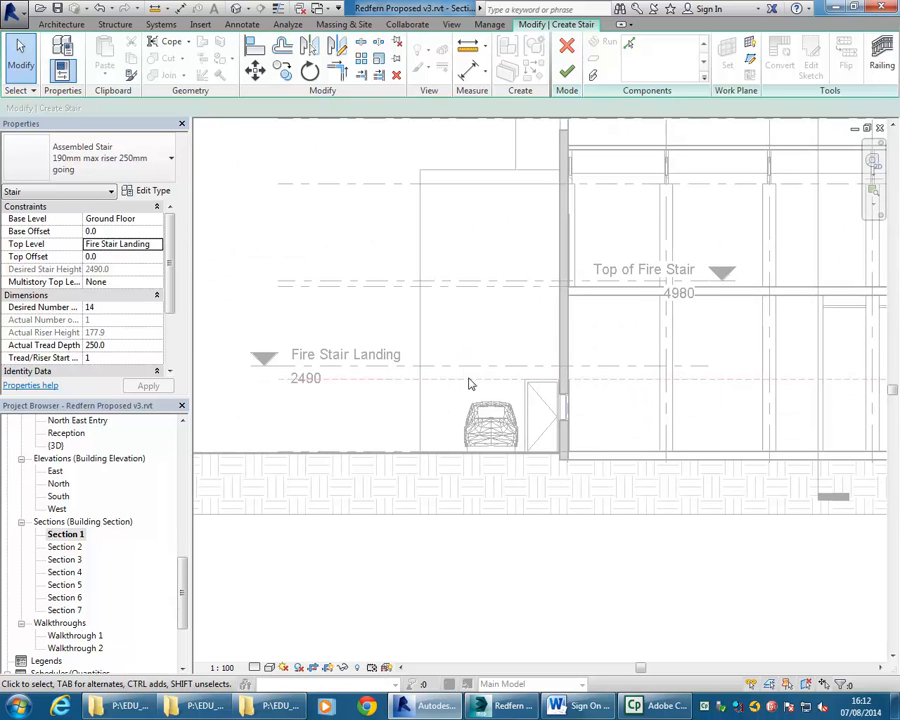
pyautogui.moveTo(618, 384); pyautogui.dragTo(428, 398, button='middle')
pyautogui.moveTo(598, 354); pyautogui.dragTo(359, 372, button='middle')
pyautogui.scroll(2, 455, 331)
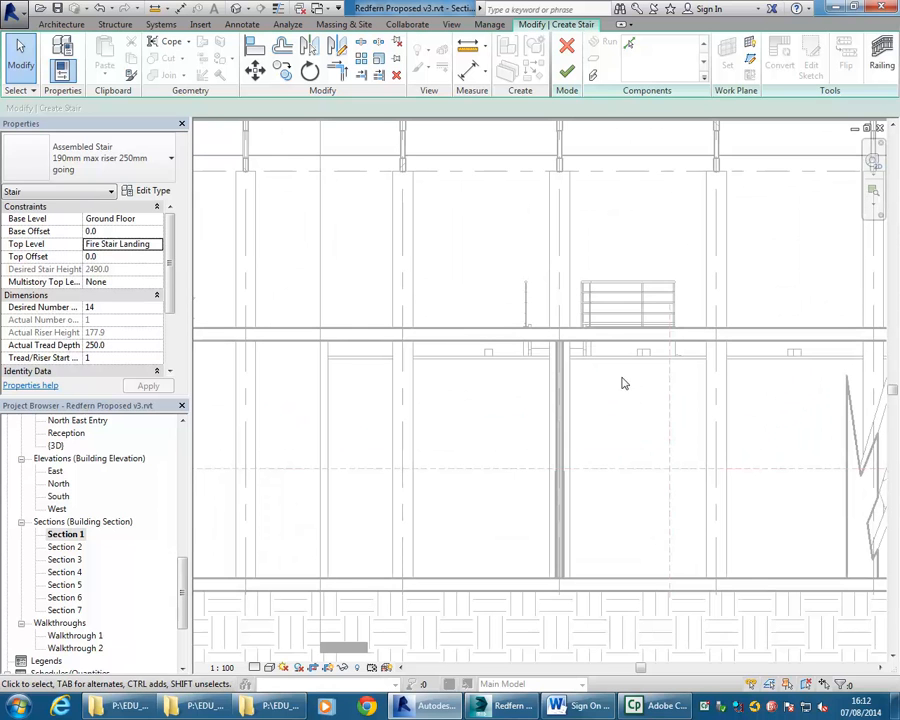
pyautogui.moveTo(412, 335); pyautogui.dragTo(275, 331, button='middle')
# - Return to the Ground Floor plan and set the stair's top level to Level 1
pyautogui.moveTo(183, 563); pyautogui.dragTo(181, 490)
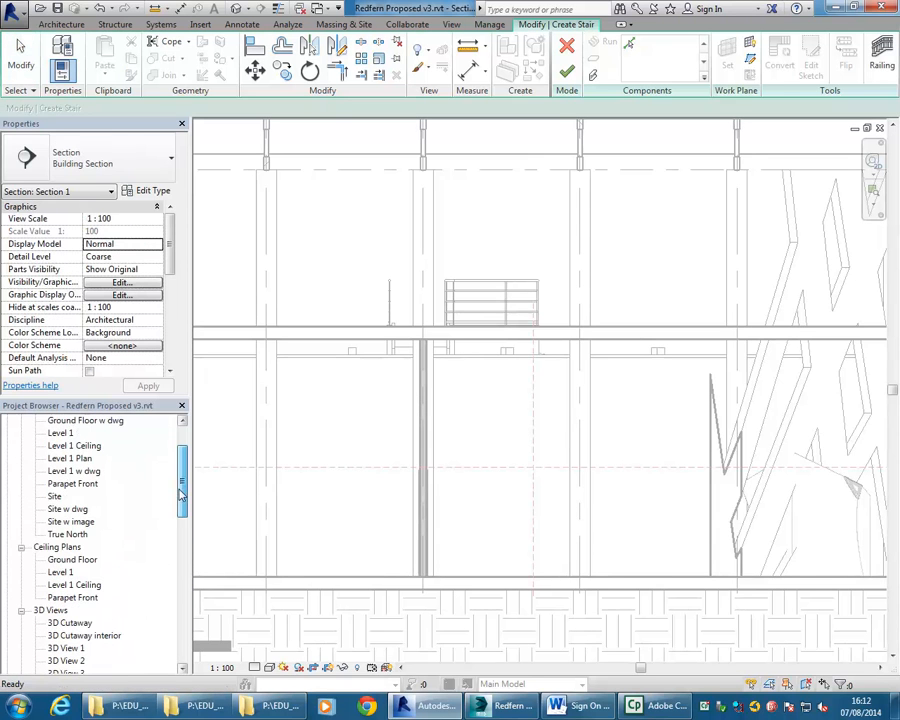
pyautogui.click(72, 421)
pyautogui.scroll(1, 72, 428)
pyautogui.doubleClick(72, 422)
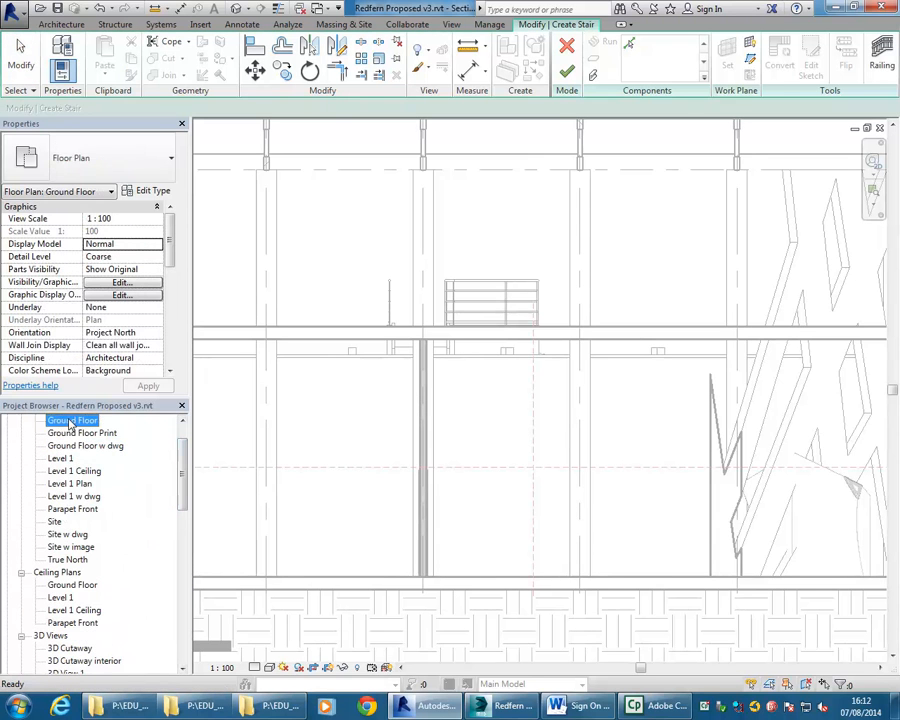
pyautogui.click(156, 246)
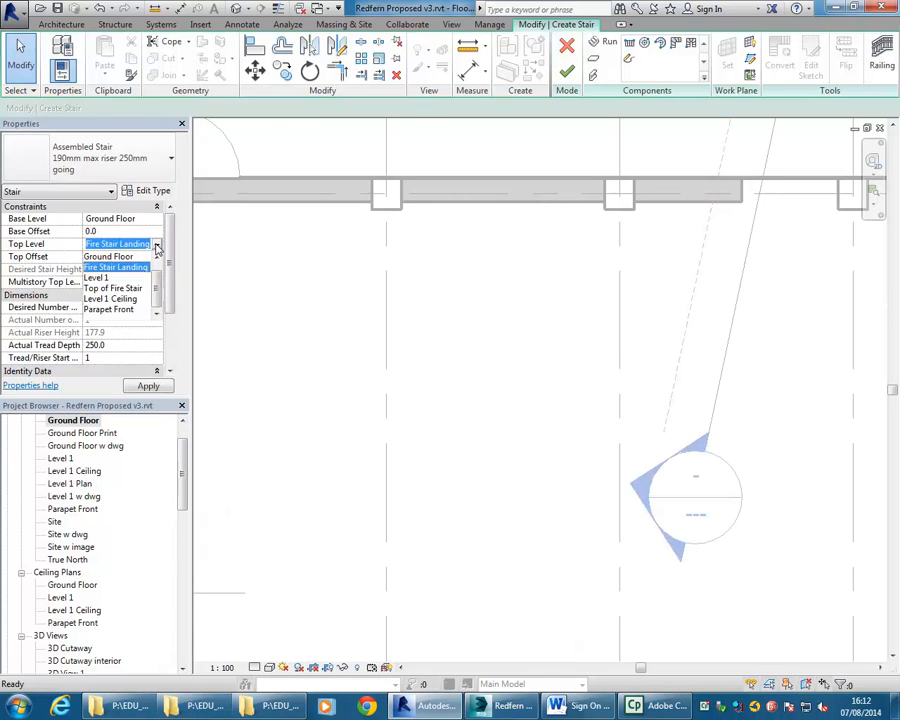
pyautogui.click(100, 278)
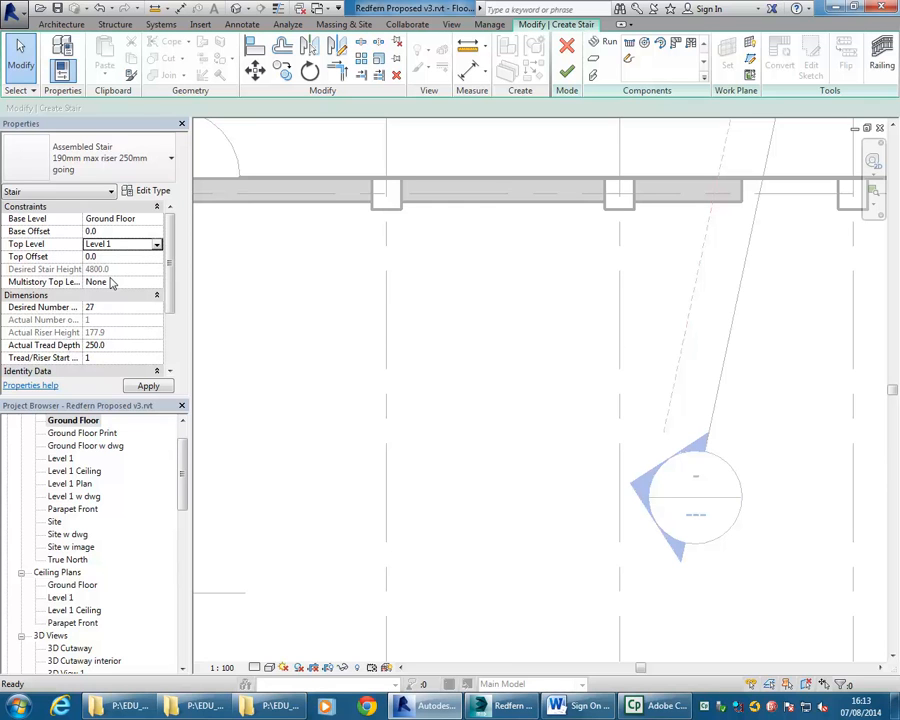
pyautogui.moveTo(512, 353); pyautogui.dragTo(471, 375, button='middle')
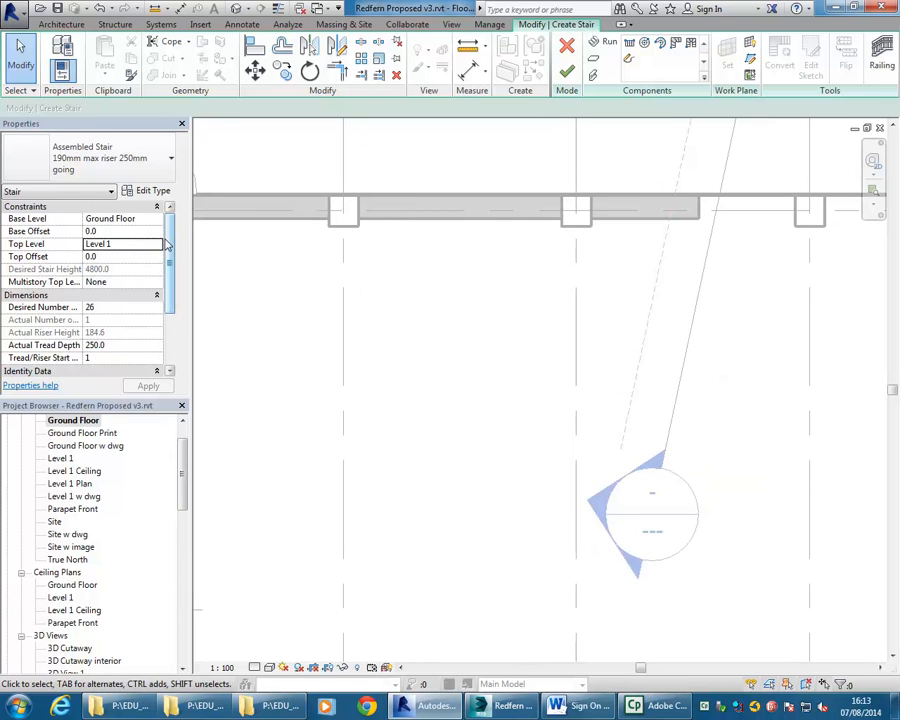
# - Review the stair's base level, top level and desired number of risers
pyautogui.click(131, 246)
pyautogui.click(144, 220)
pyautogui.click(132, 243)
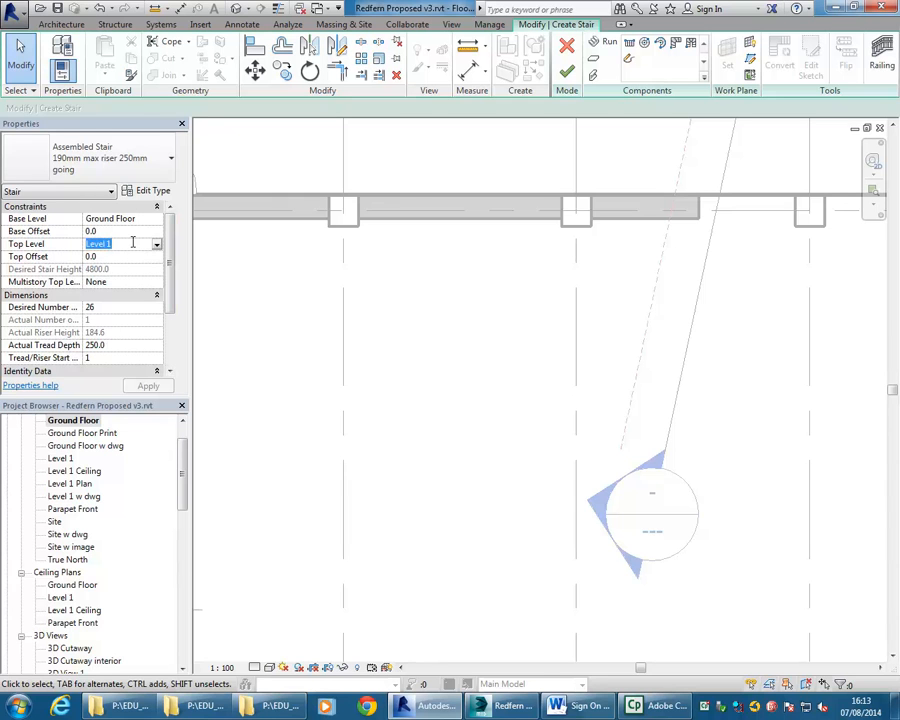
pyautogui.click(118, 308)
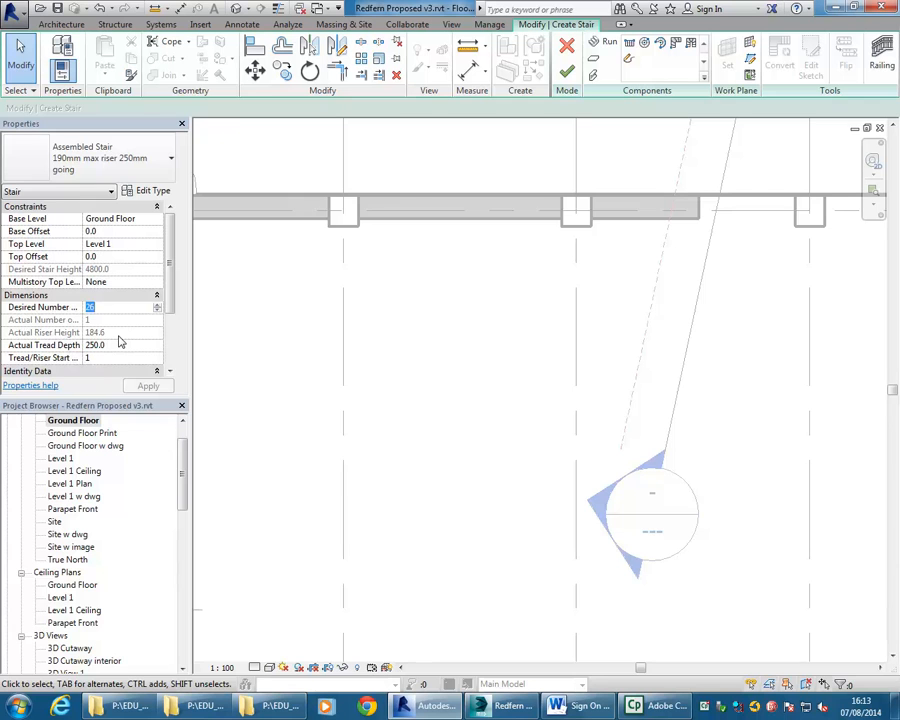
pyautogui.press('Return')
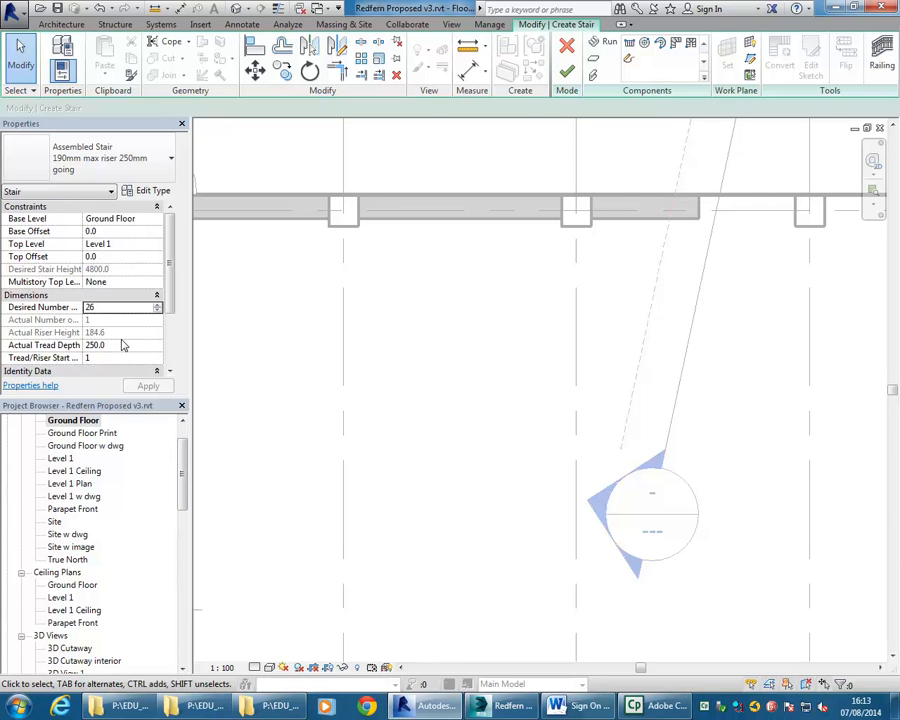
# - Inspect the maximum riser height in the assembled stair's type properties and leave without changes
pyautogui.click(144, 193)
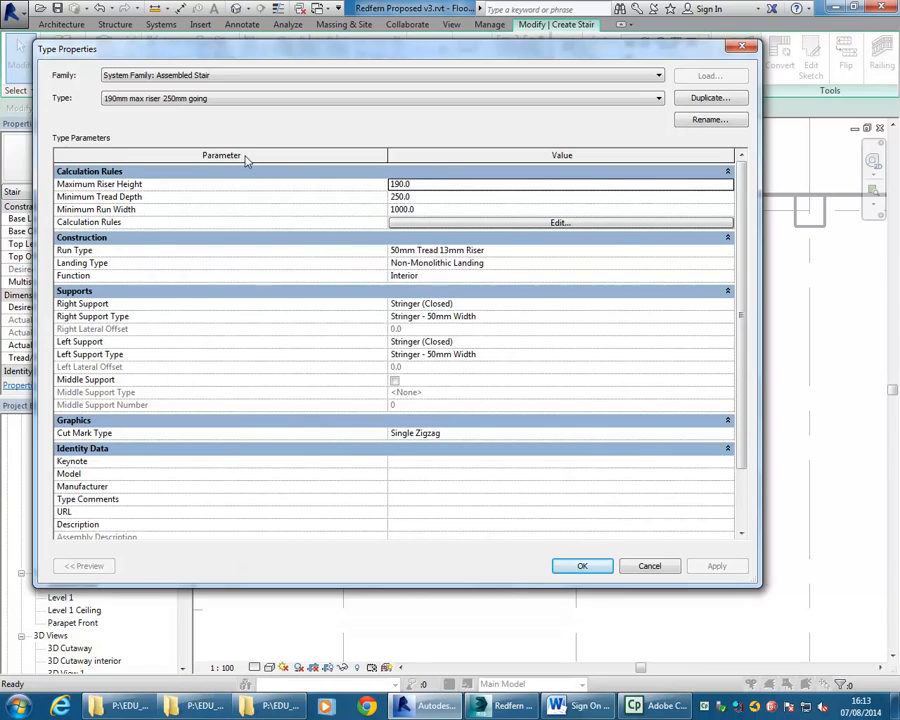
pyautogui.click(418, 184)
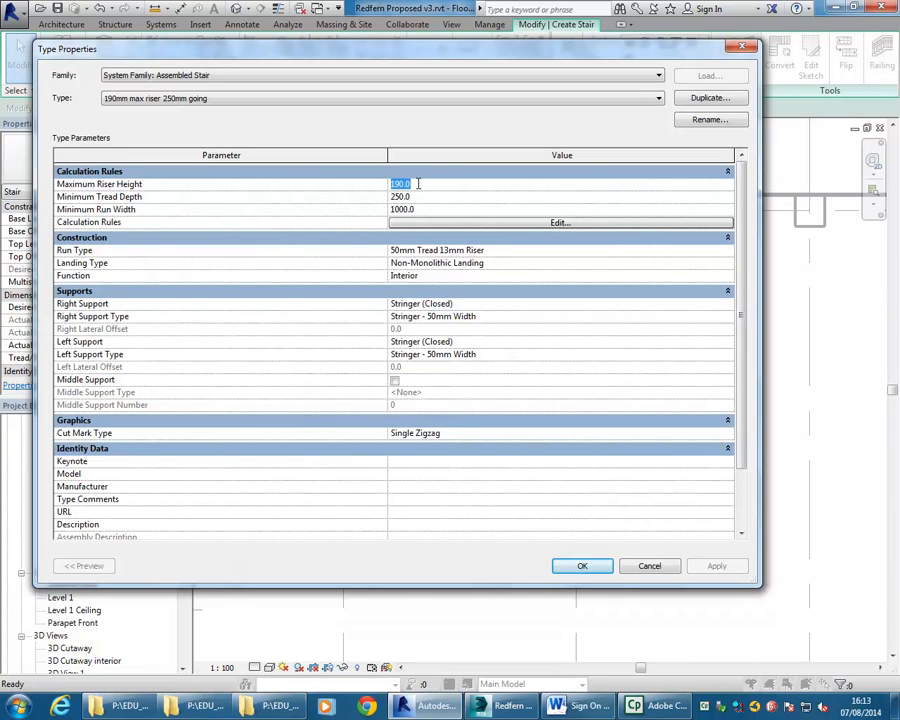
pyautogui.click(418, 184)
pyautogui.click(648, 566)
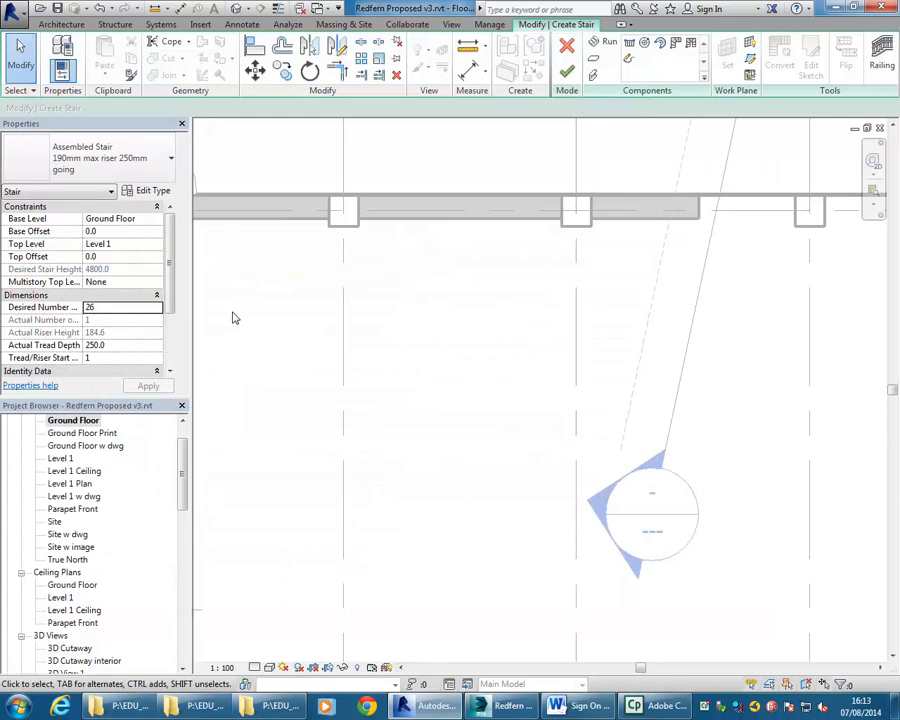
# - Restart the full-step spiral run for the stair to Level 1
pyautogui.moveTo(416, 396); pyautogui.dragTo(415, 370, button='middle')
pyautogui.click(101, 311)
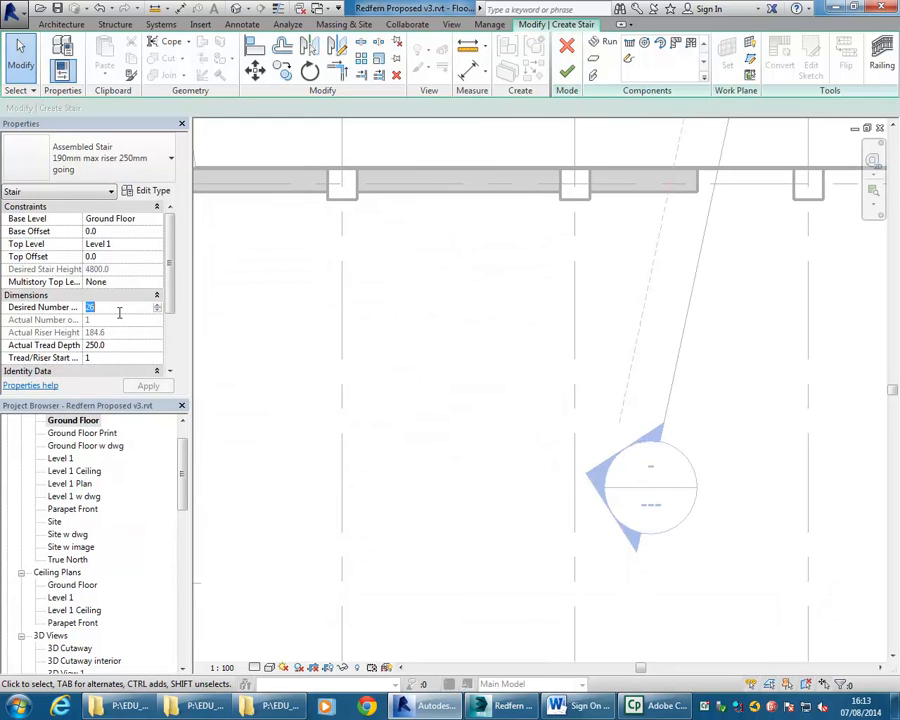
pyautogui.click(646, 49)
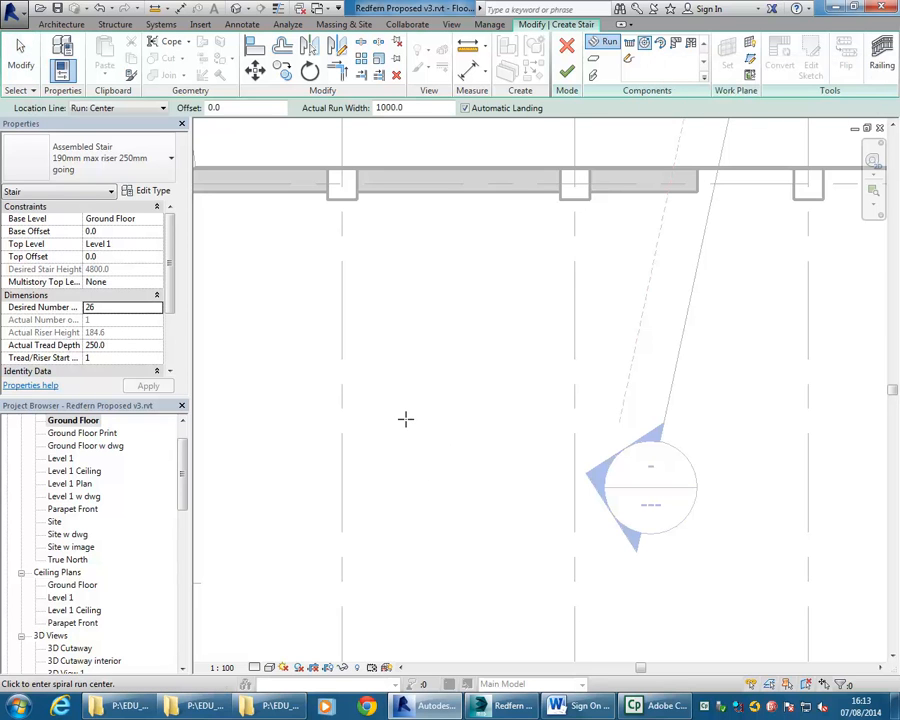
pyautogui.moveTo(422, 410)
pyautogui.mouseDown(button='middle')
pyautogui.moveTo(446, 303)
pyautogui.moveTo(442, 331)
pyautogui.moveTo(430, 257)
pyautogui.moveTo(408, 344)
pyautogui.moveTo(383, 305)
pyautogui.mouseUp(button='middle')
pyautogui.scroll(-2, 428, 260)
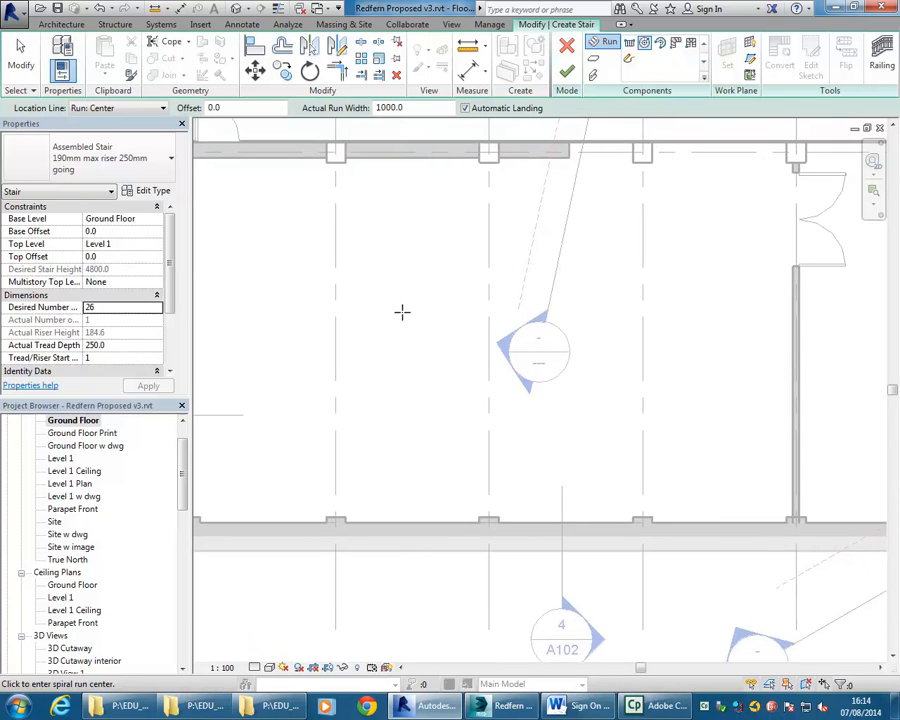
pyautogui.click(401, 312)
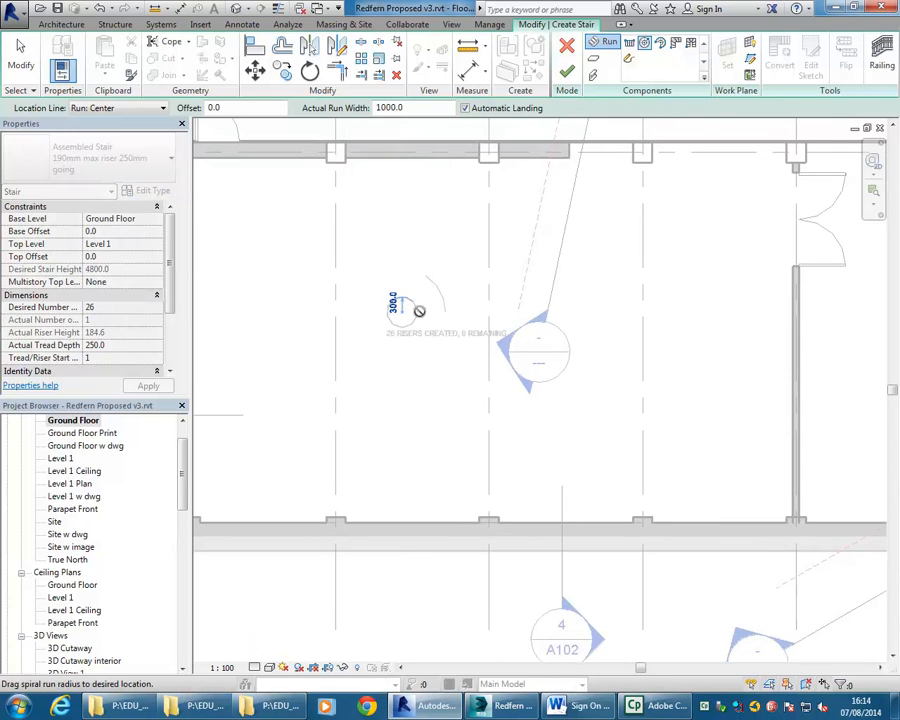
pyautogui.scroll(2, 419, 311)
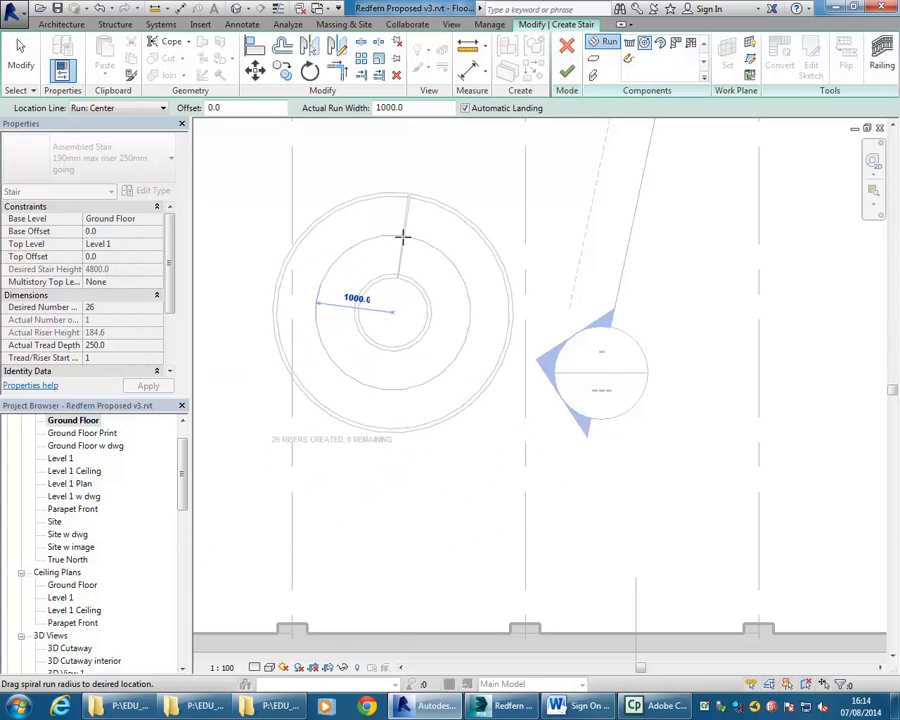
pyautogui.rightClick(403, 238)
pyautogui.click(438, 247)
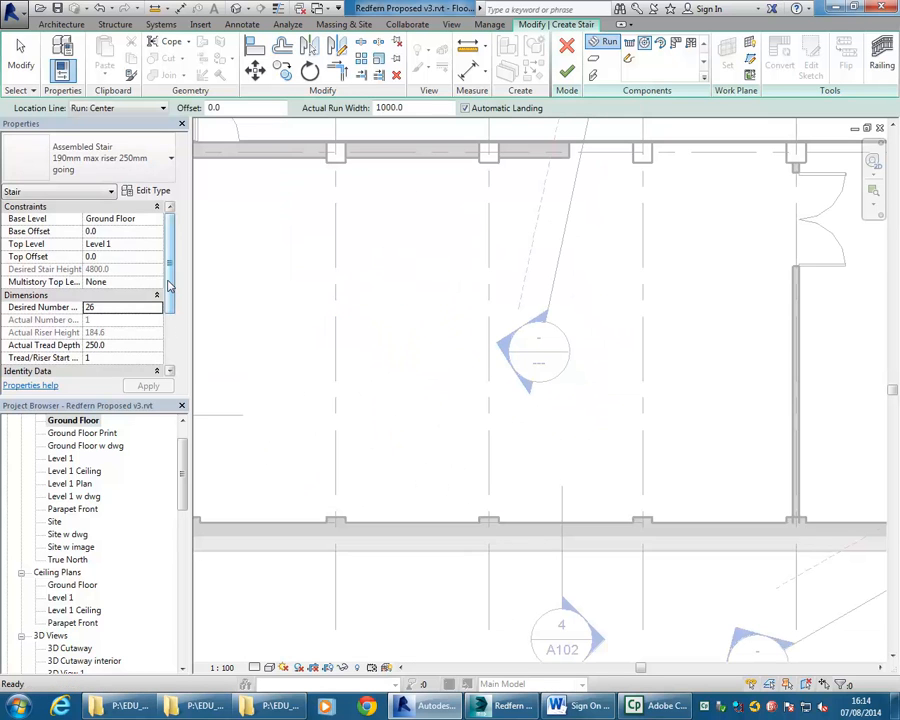
# - Inspect the minimum run width in the stair's type properties and leave without changes
pyautogui.moveTo(172, 287)
pyautogui.mouseDown()
pyautogui.moveTo(175, 342)
pyautogui.moveTo(180, 280)
pyautogui.mouseUp()
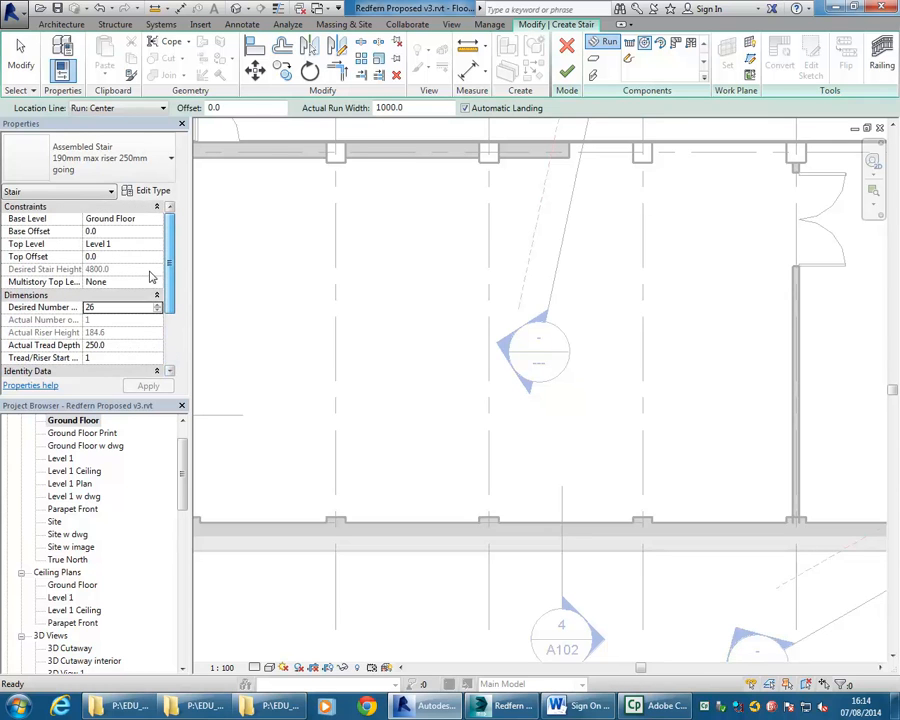
pyautogui.click(154, 191)
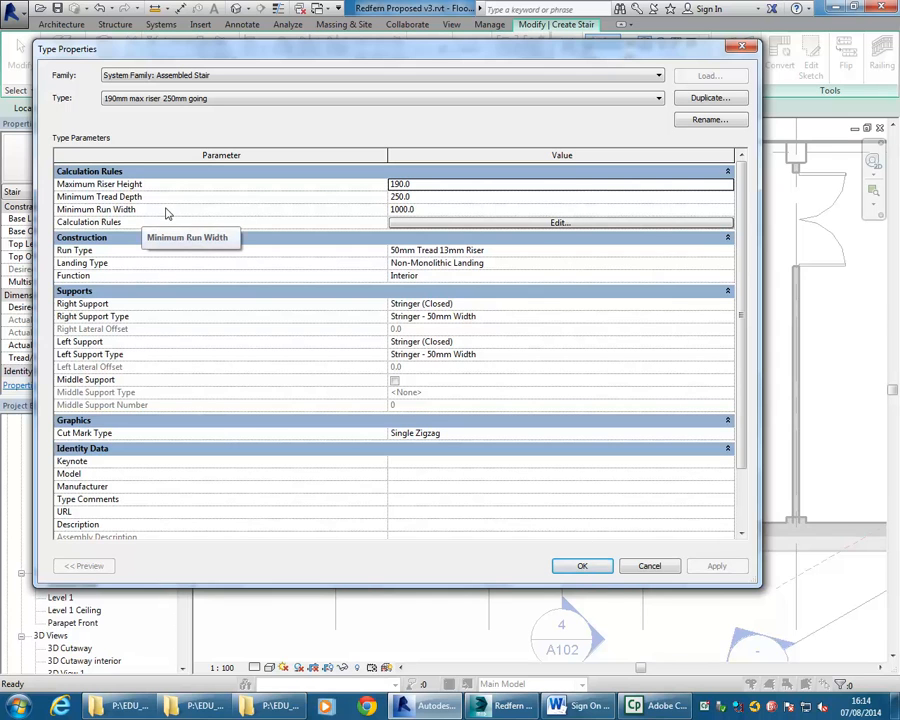
pyautogui.click(438, 209)
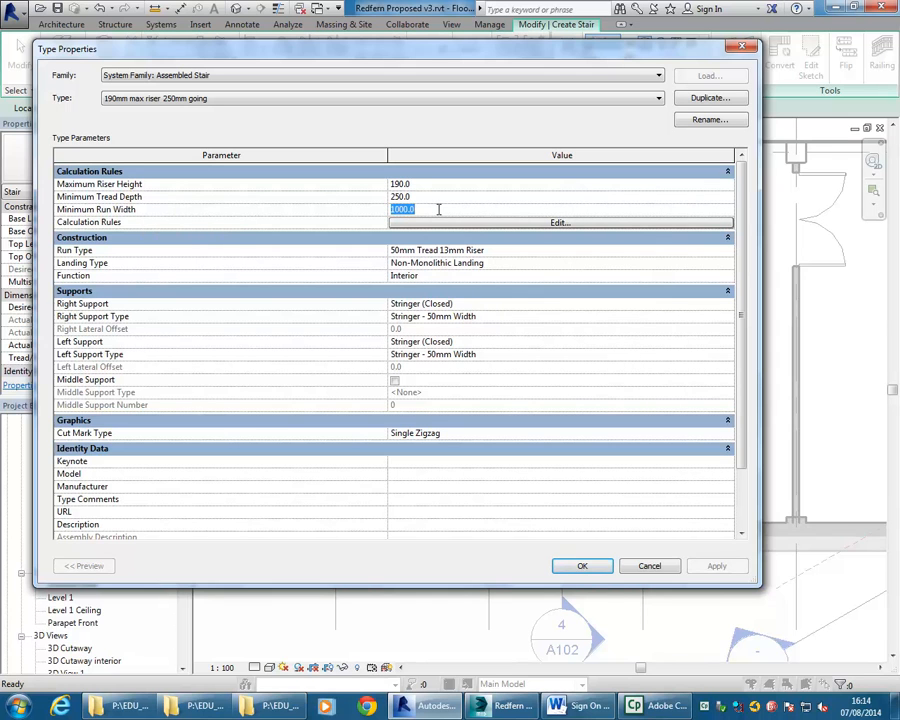
pyautogui.click(649, 567)
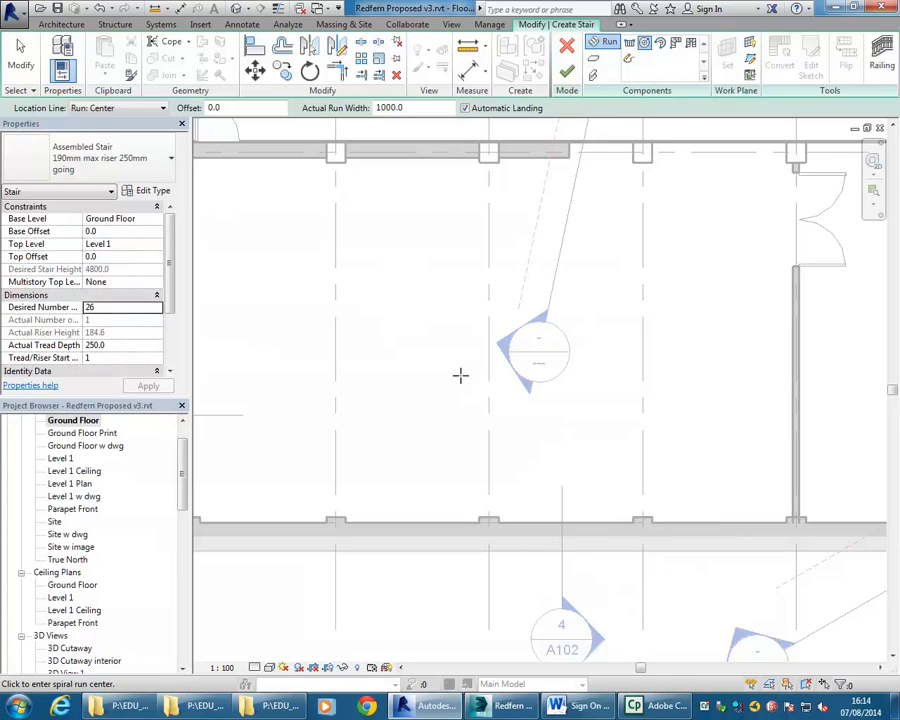
# - Place a full-step spiral run with a radius of about 700 mm in the open bay beside the section marker
pyautogui.click(388, 312)
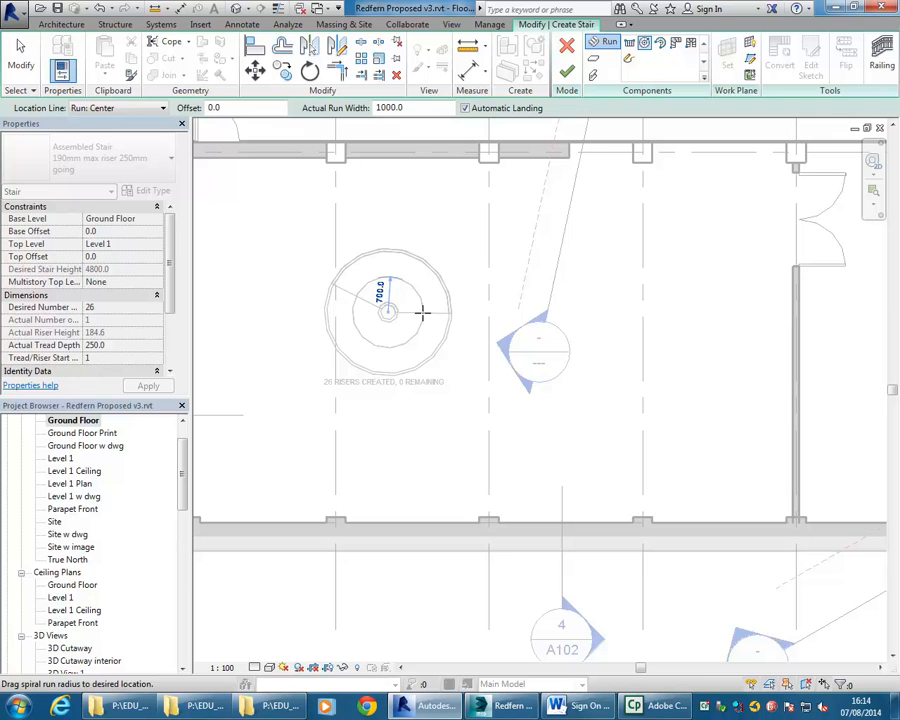
pyautogui.click(422, 313)
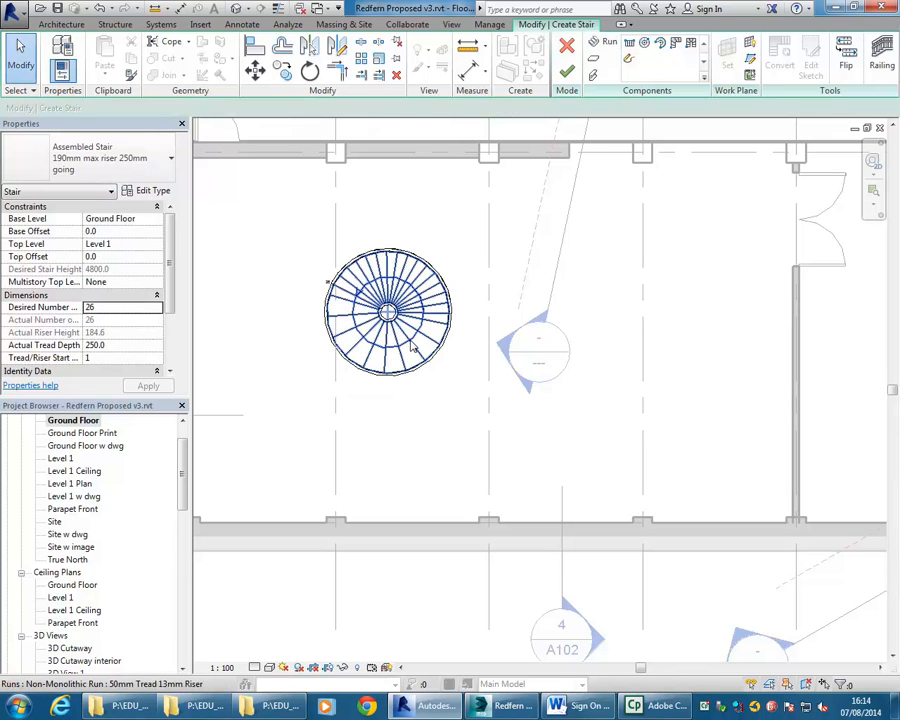
# - Finish the full-step spiral stair in the open bay beside the section marker
pyautogui.moveTo(412, 347); pyautogui.dragTo(420, 382, button='middle')
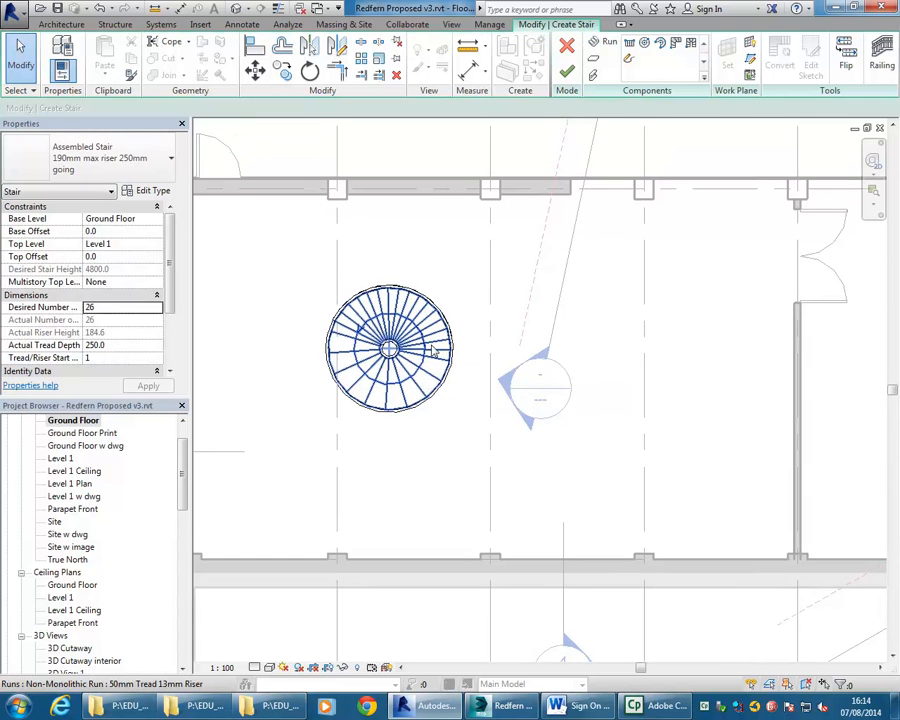
pyautogui.scroll(3, 425, 345)
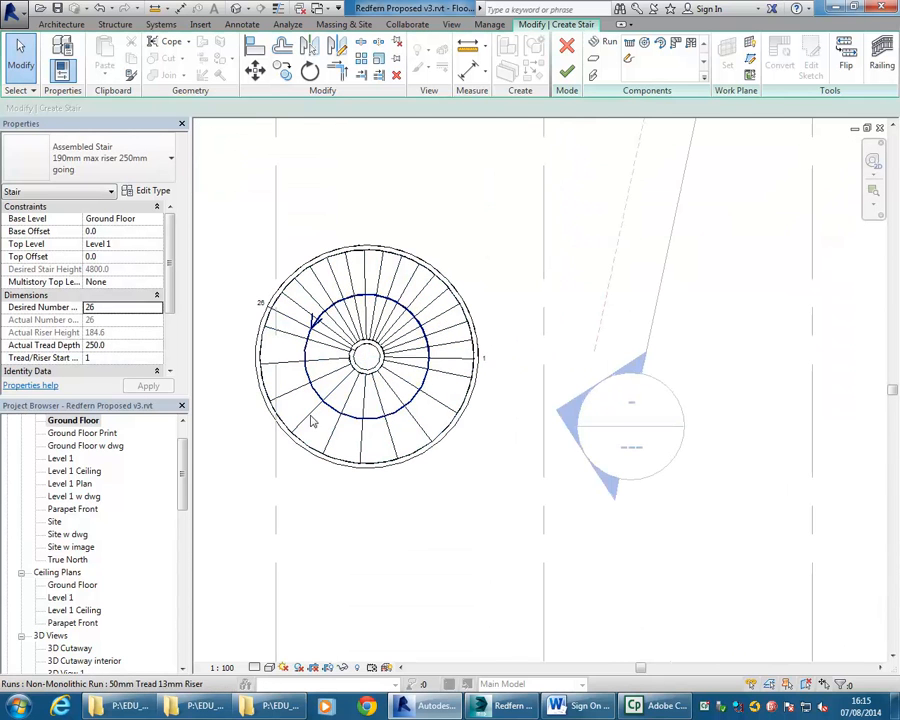
pyautogui.scroll(-2, 390, 452)
pyautogui.scroll(-3, 396, 460)
pyautogui.moveTo(396, 460); pyautogui.dragTo(400, 424, button='middle')
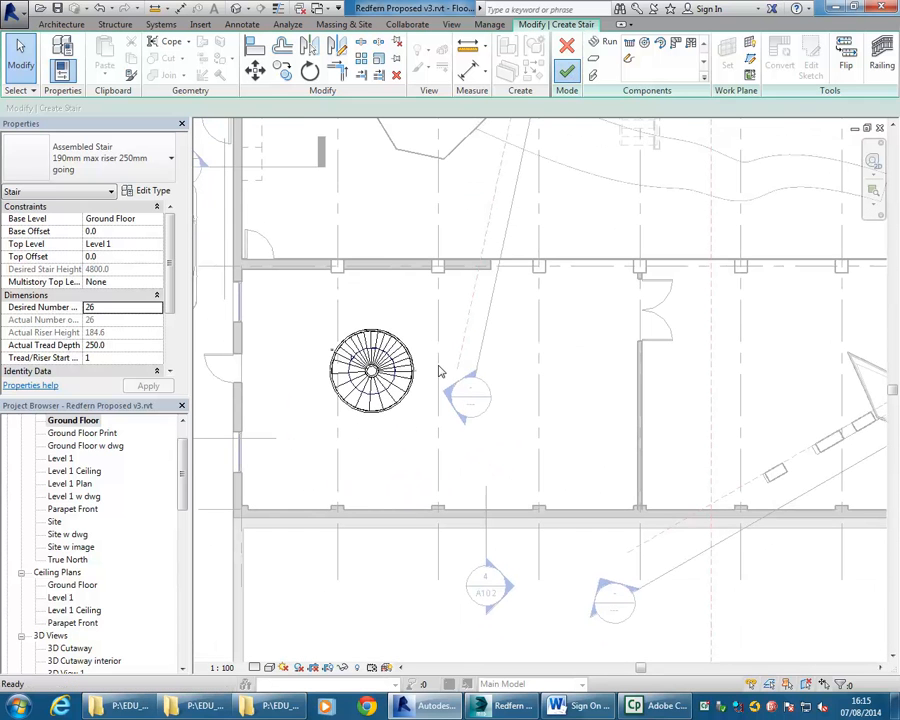
pyautogui.scroll(-1, 438, 366)
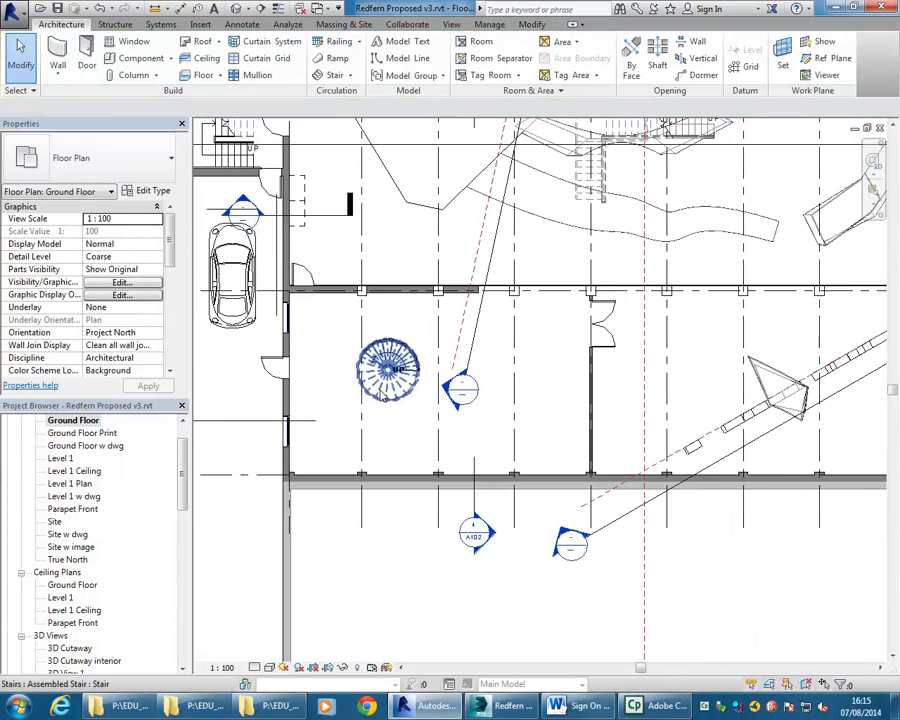
# - Examine the finished spiral stair and its railings in the 3D Cutaway interior view
pyautogui.moveTo(185, 442); pyautogui.dragTo(183, 511)
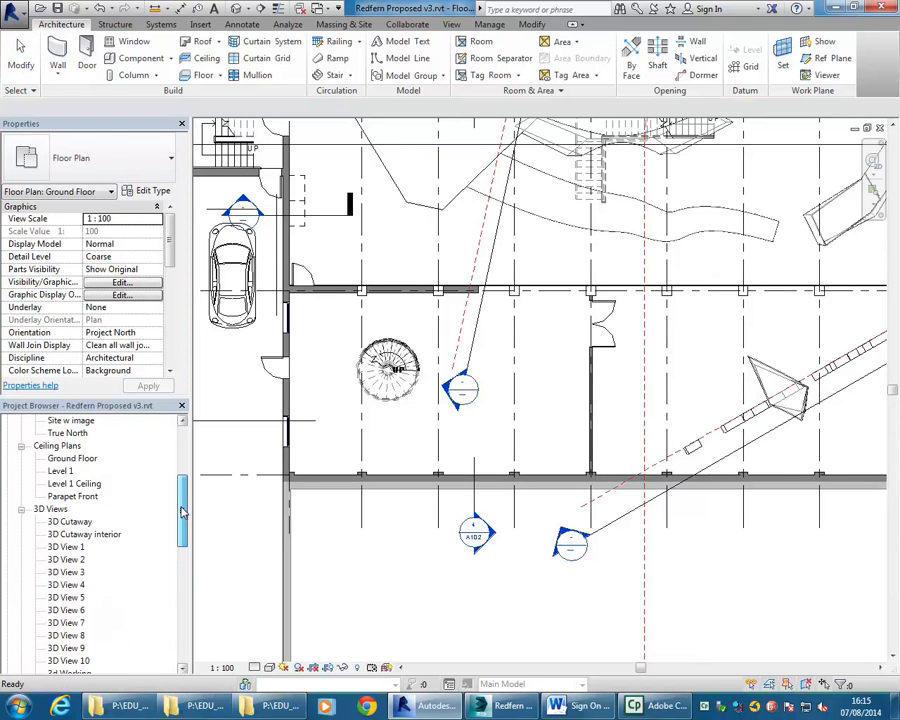
pyautogui.doubleClick(80, 535)
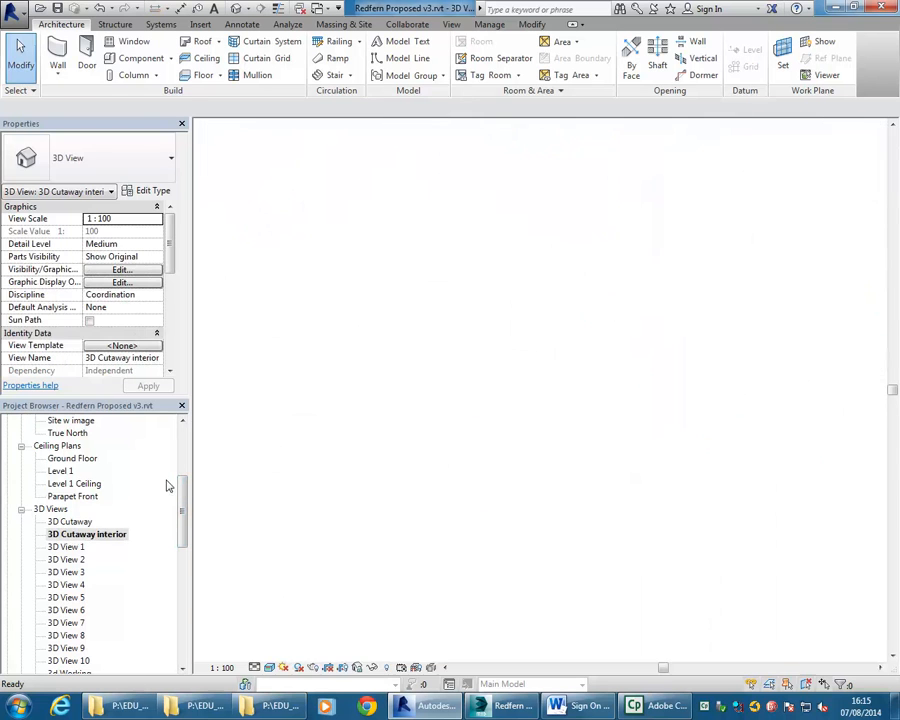
pyautogui.scroll(-4, 454, 317)
pyautogui.scroll(-2, 384, 344)
pyautogui.keyDown('shift'); pyautogui.moveTo(476, 356); pyautogui.dragTo(430, 374, button='middle'); pyautogui.keyUp('shift')
pyautogui.scroll(4, 429, 352)
pyautogui.keyDown('shift'); pyautogui.moveTo(362, 414); pyautogui.dragTo(568, 394, button='middle'); pyautogui.keyUp('shift')
pyautogui.moveTo(632, 408); pyautogui.dragTo(420, 398, button='middle')
pyautogui.click(425, 402)
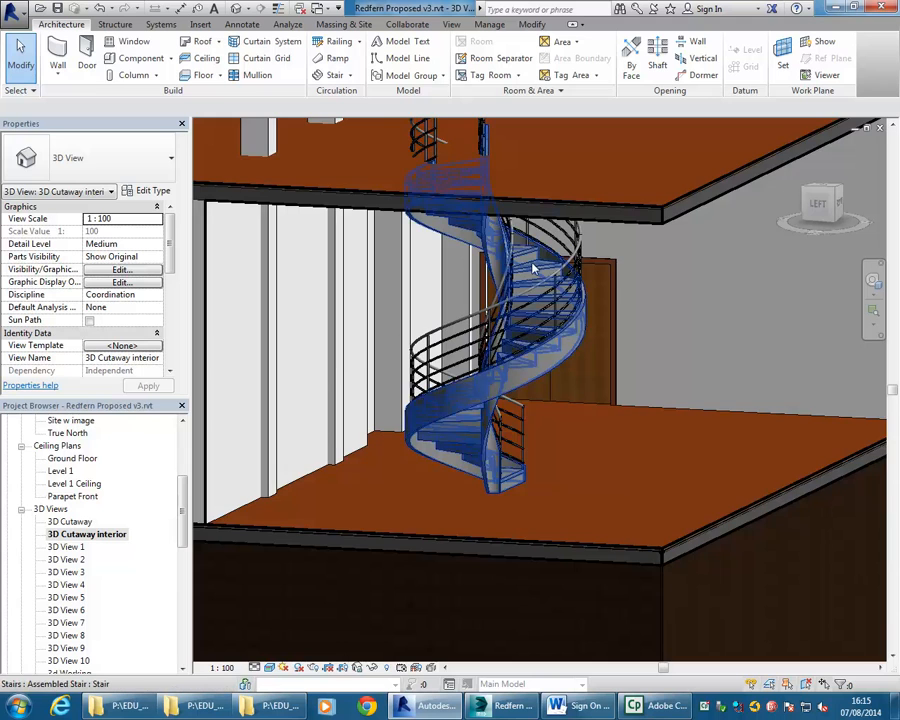
pyautogui.scroll(3, 530, 280)
pyautogui.scroll(-2, 532, 305)
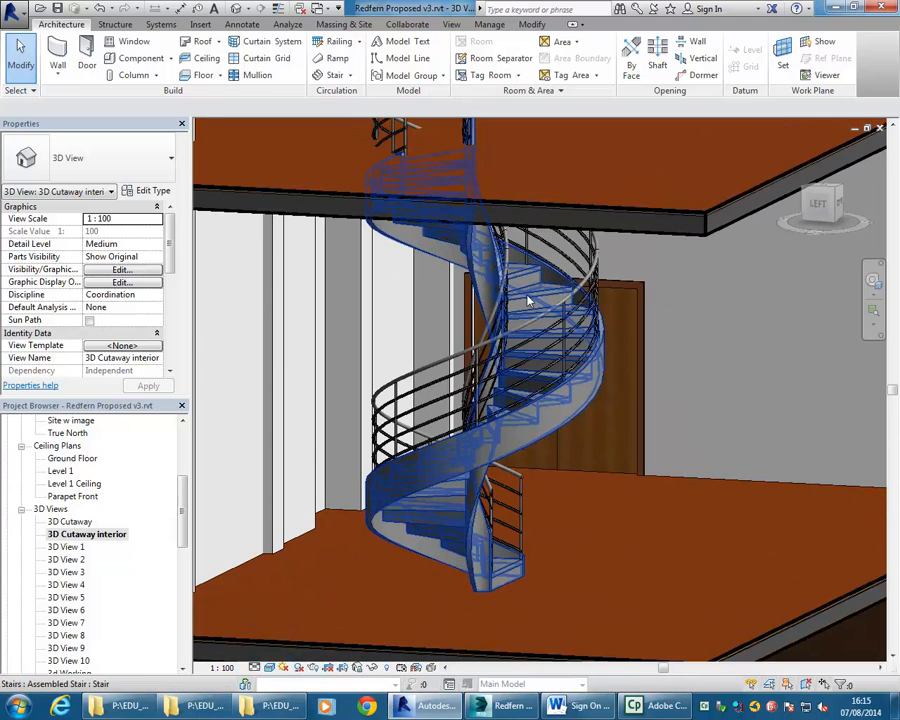
# - Delete the spiral stair from the model and return to the Ground Floor plan
pyautogui.click(530, 312)
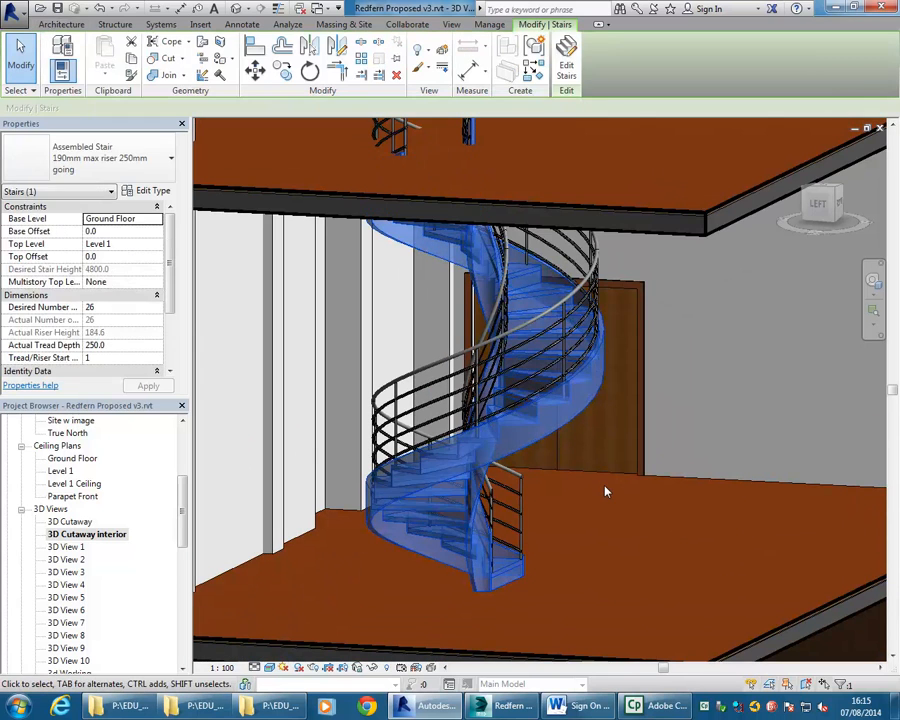
pyautogui.press('Delete')
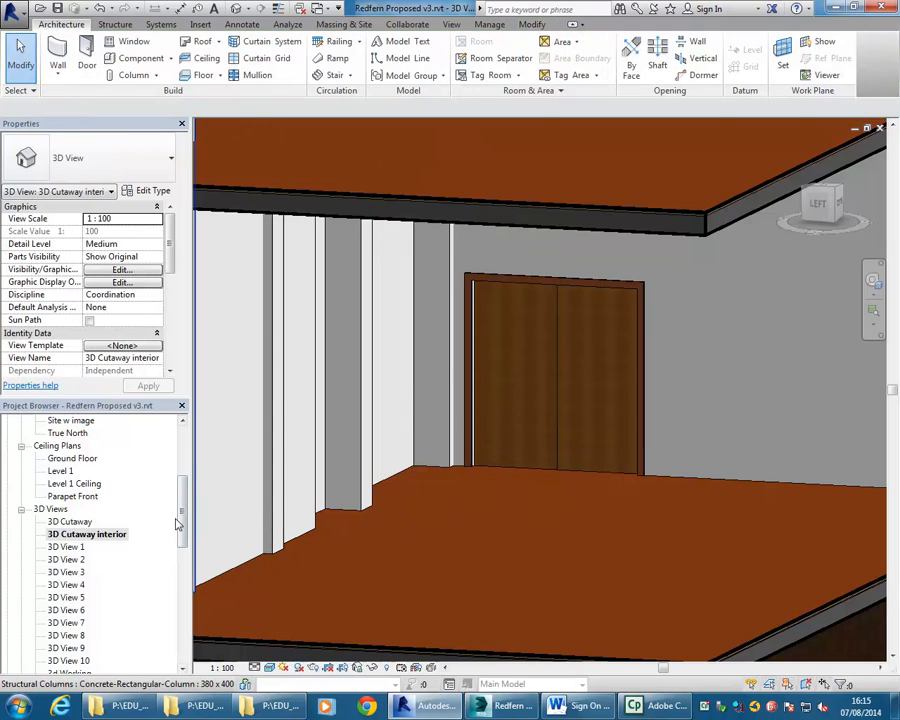
pyautogui.scroll(5, 170, 526)
pyautogui.doubleClick(68, 459)
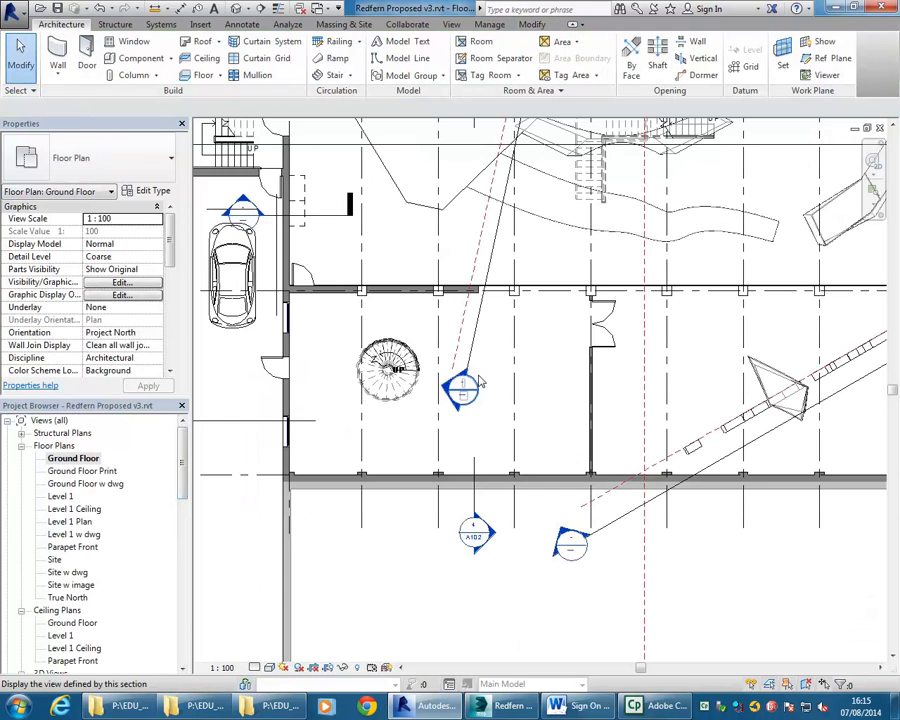
pyautogui.moveTo(410, 349); pyautogui.dragTo(426, 393, button='middle')
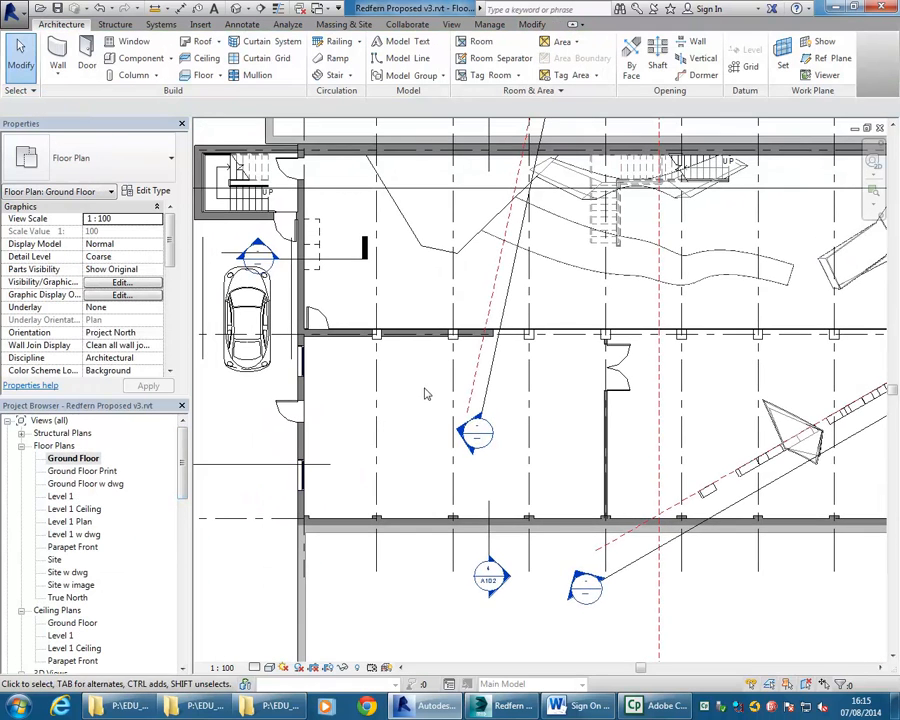
# - Start a stair by component with a Center-Ends Spiral run and set its top level to Level 1
pyautogui.click(337, 75)
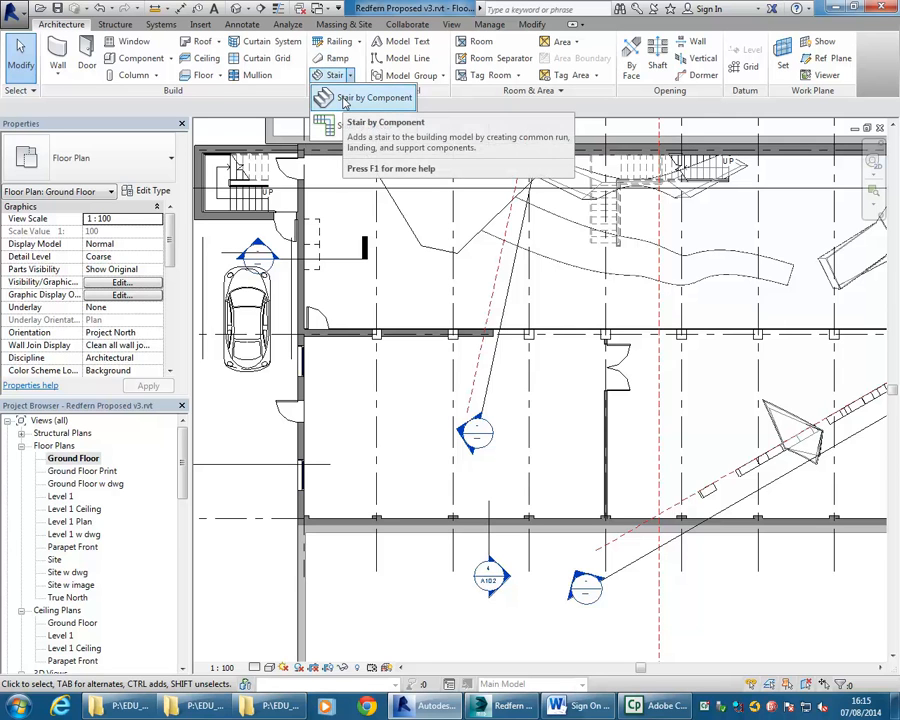
pyautogui.click(344, 98)
pyautogui.click(545, 410)
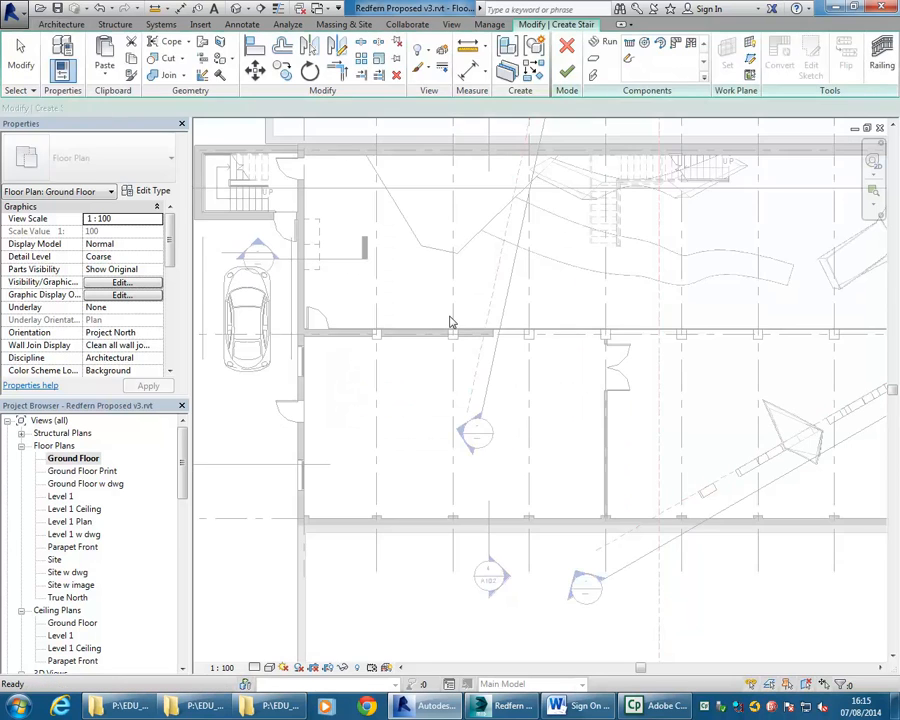
pyautogui.click(660, 44)
pyautogui.scroll(5, 395, 405)
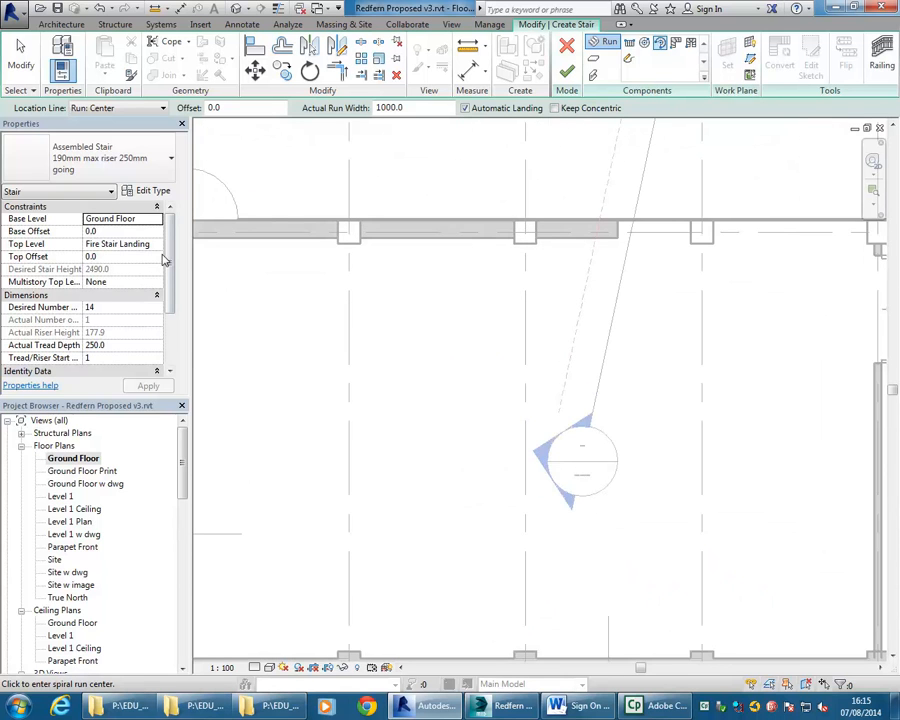
pyautogui.click(158, 244)
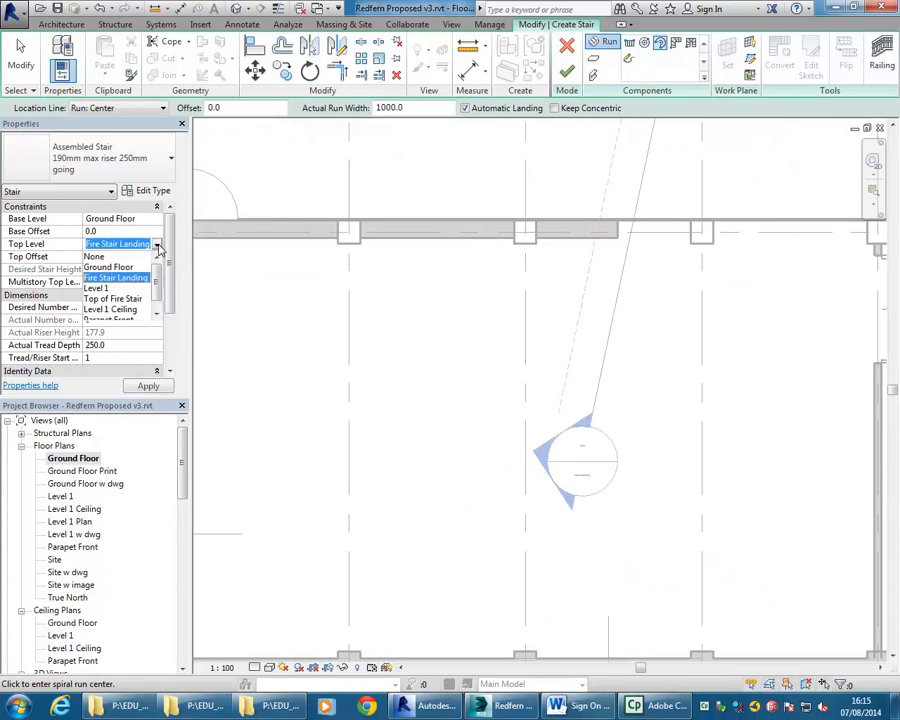
pyautogui.click(100, 291)
# - Draw a counter-clockwise spiral run with a radius of about 700 mm in the open bay, sweeping almost a full circle for 18 risers
pyautogui.click(404, 434)
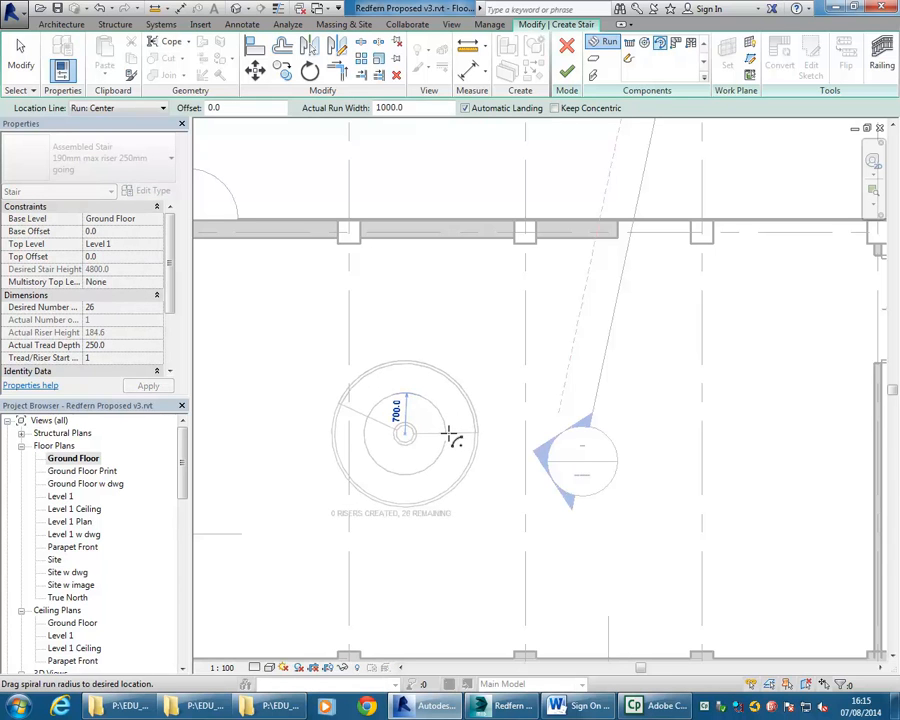
pyautogui.click(449, 436)
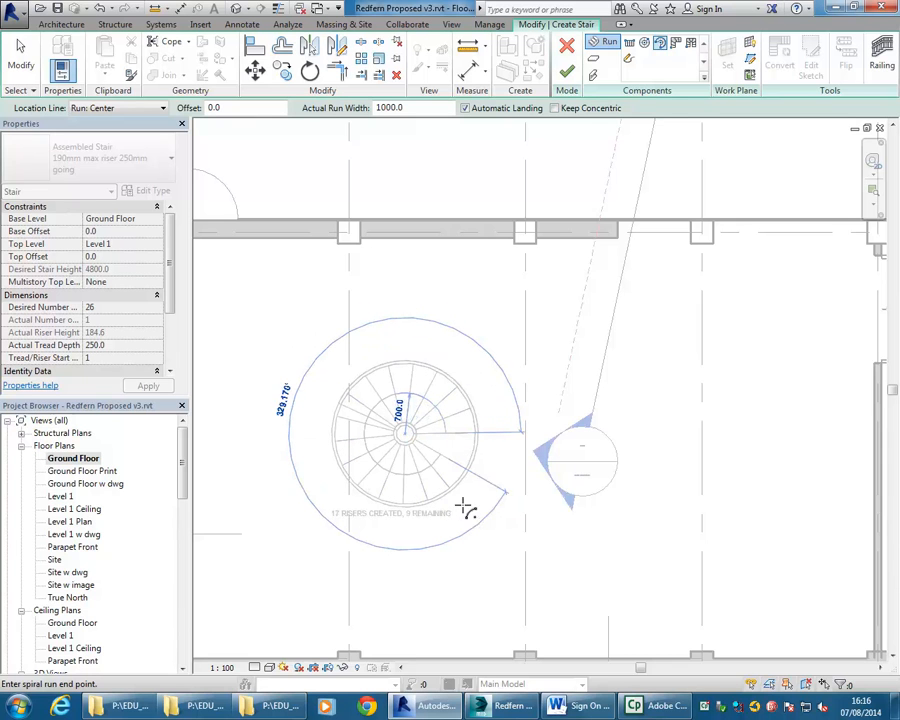
pyautogui.moveTo(476, 488); pyautogui.dragTo(490, 384, button='middle')
pyautogui.scroll(2, 482, 378)
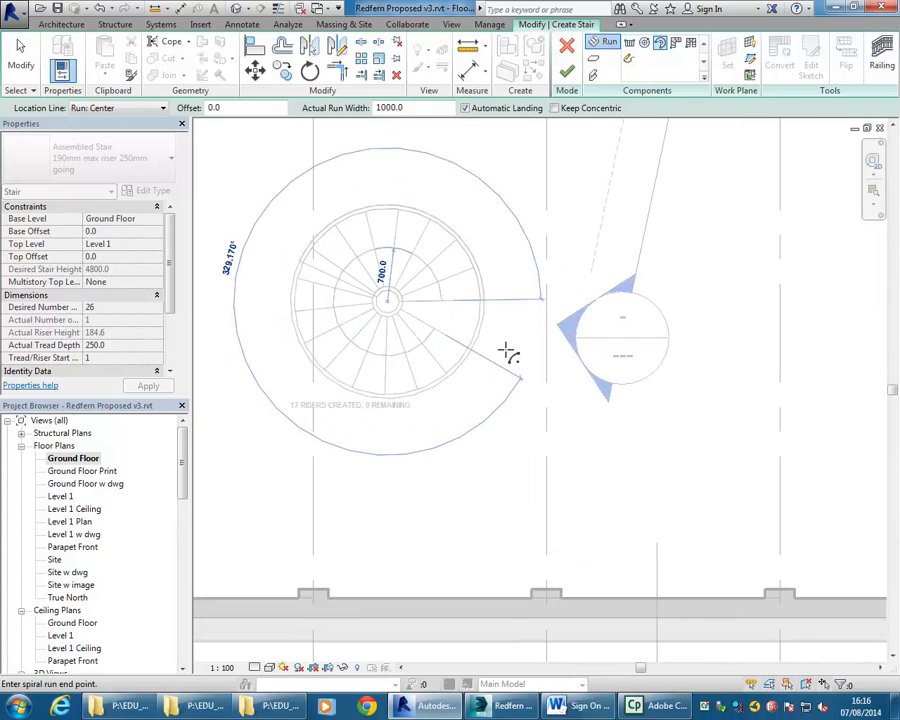
pyautogui.click(510, 341)
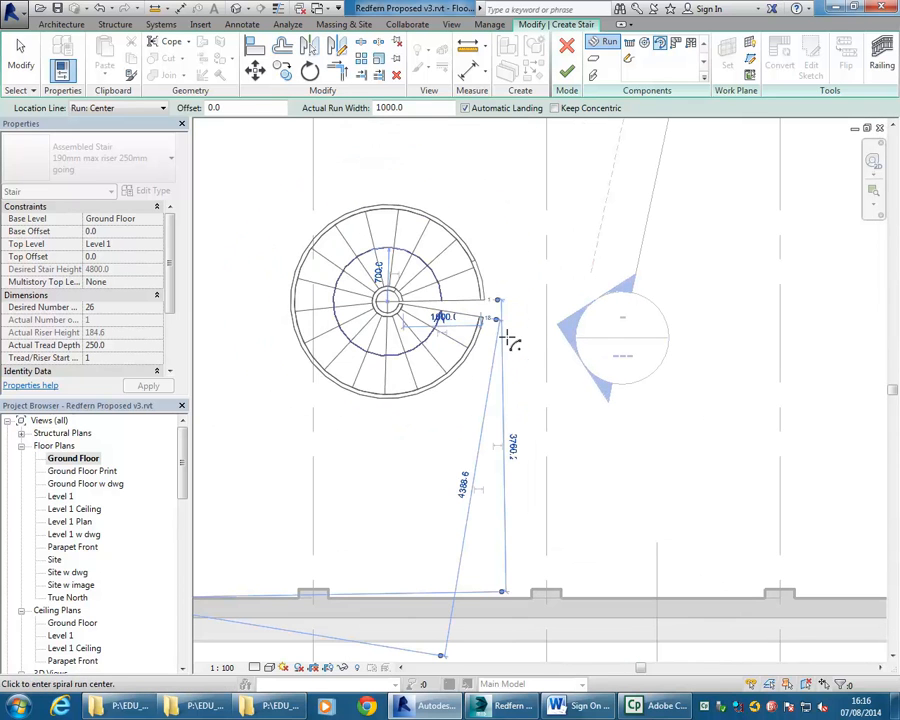
pyautogui.moveTo(450, 209); pyautogui.dragTo(576, 254, button='middle')
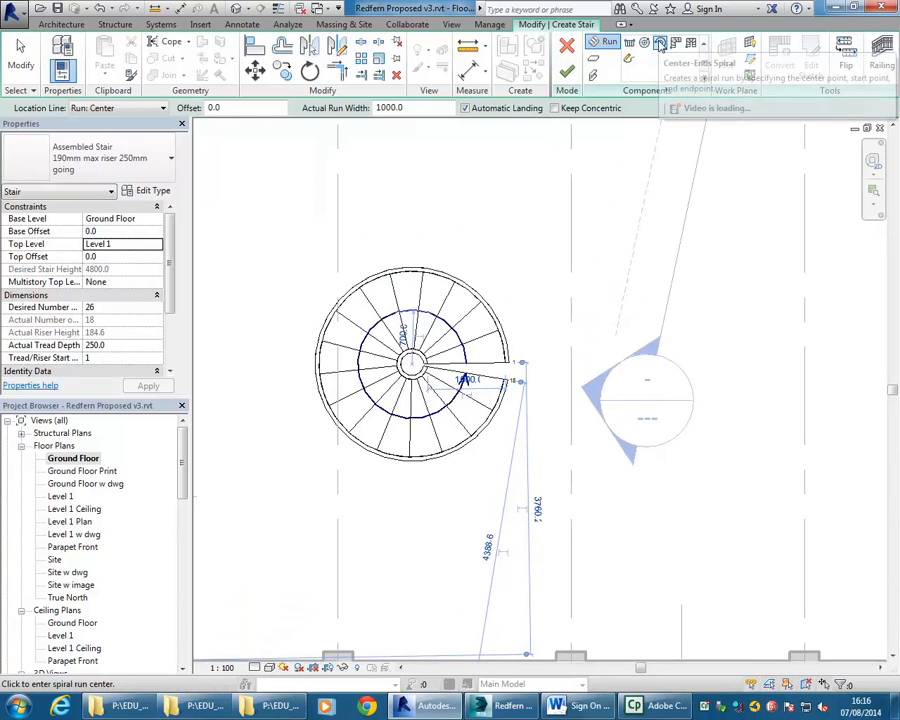
# - Add a second spiral run on the same centre at about 700 mm radius, leaving a landing gap and using the remaining 8 risers
pyautogui.click(411, 364)
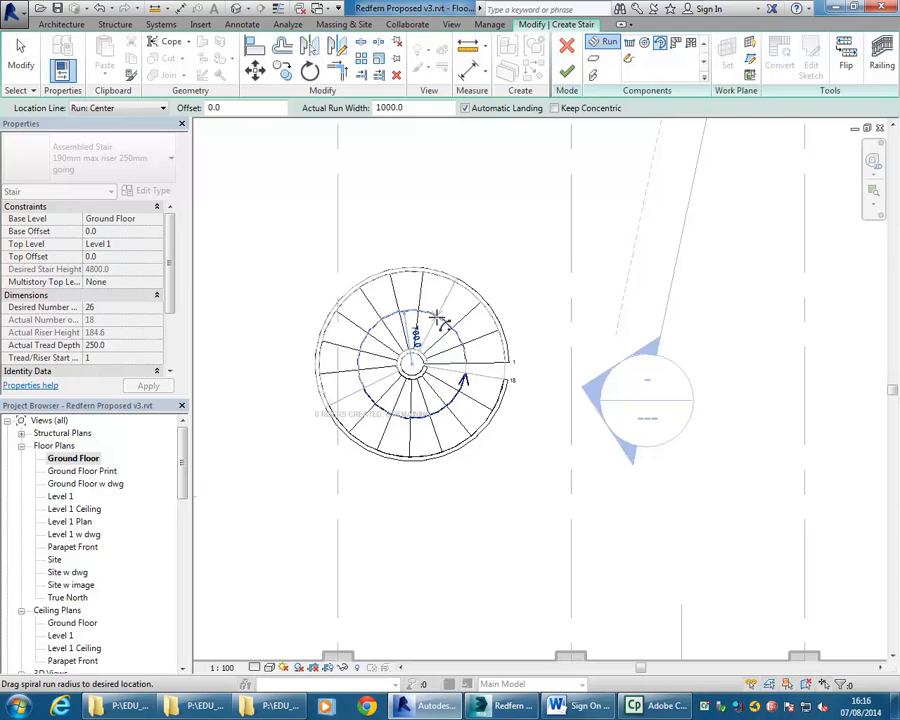
pyautogui.click(437, 318)
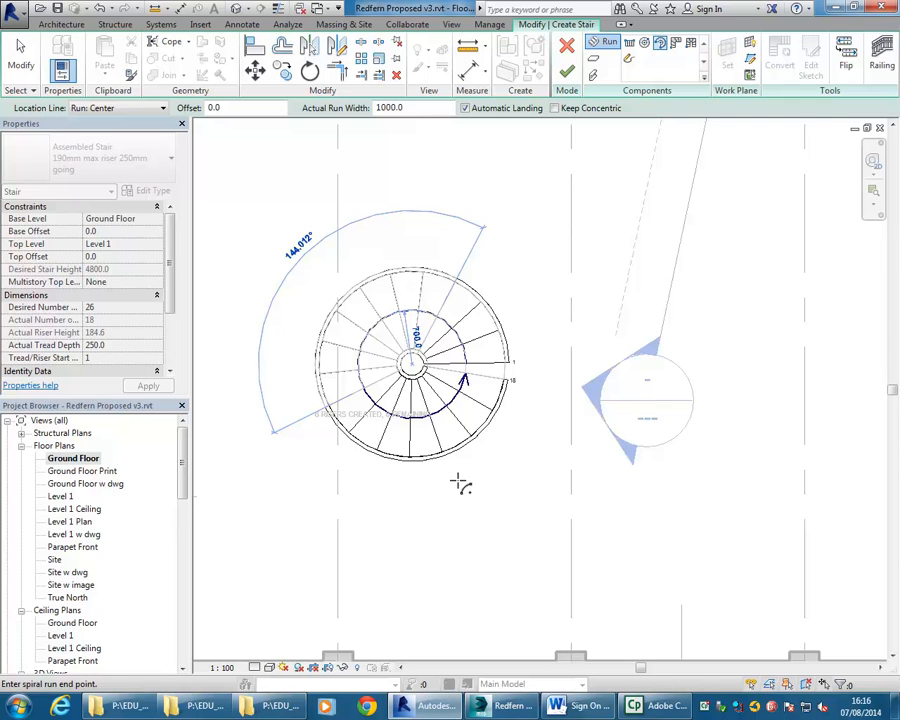
pyautogui.click(460, 485)
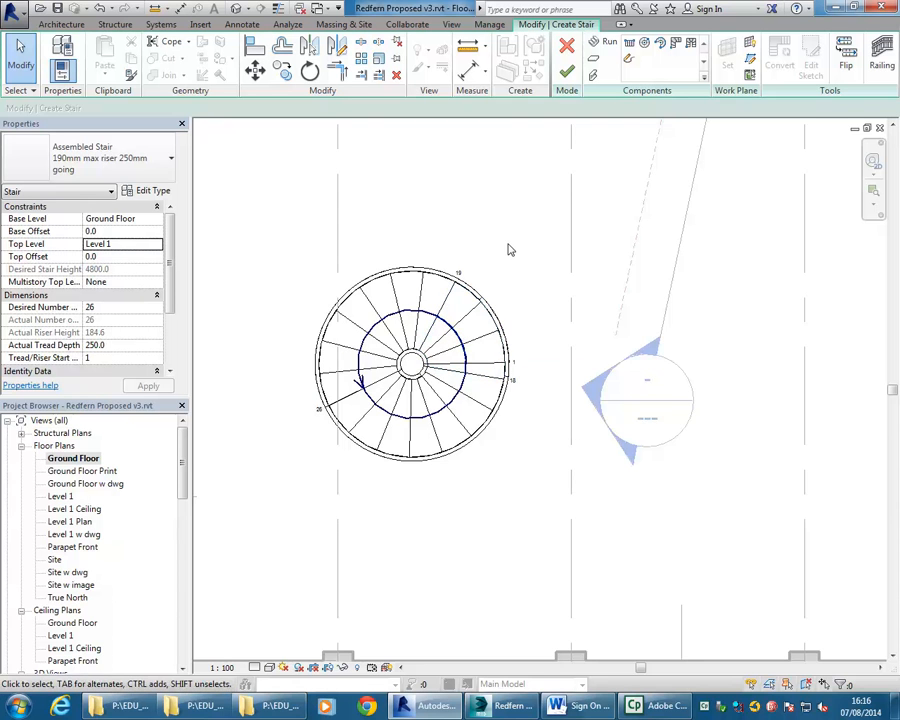
# - Examine the two spiral runs and the landing between them from several sides in the 3D Cutaway interior view
pyautogui.scroll(-2, 466, 297)
pyautogui.scroll(-2, 461, 294)
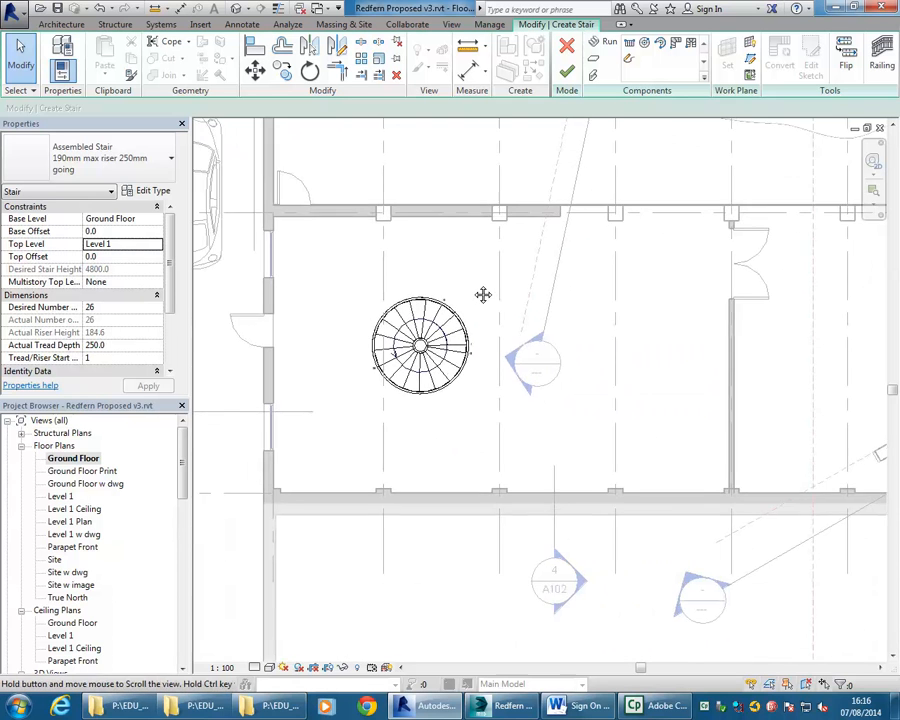
pyautogui.scroll(1, 477, 290)
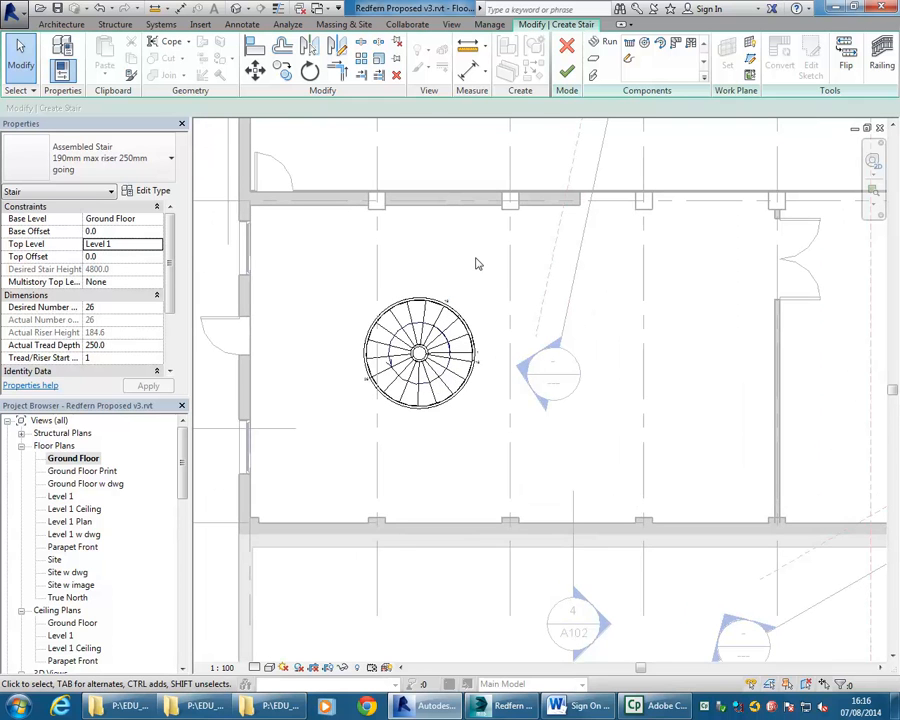
pyautogui.scroll(-1, 508, 291)
pyautogui.scroll(-2, 315, 352)
pyautogui.moveTo(372, 366); pyautogui.dragTo(466, 370, button='middle')
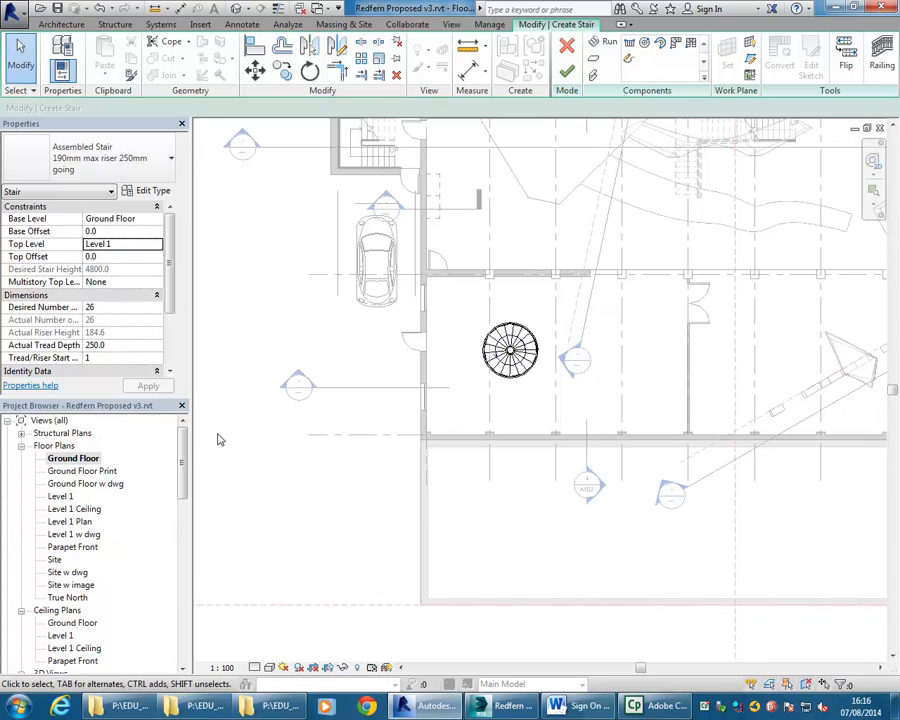
pyautogui.moveTo(186, 453); pyautogui.dragTo(177, 512)
pyautogui.doubleClick(88, 483)
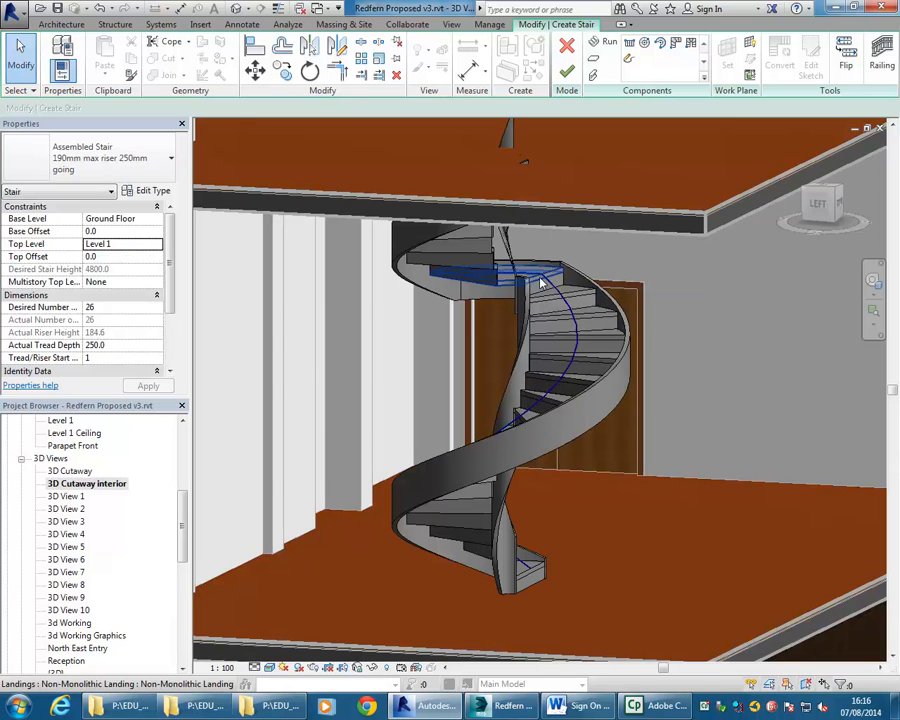
pyautogui.keyDown('shift'); pyautogui.moveTo(478, 308); pyautogui.dragTo(594, 224, button='middle'); pyautogui.keyUp('shift')
pyautogui.keyDown('shift'); pyautogui.moveTo(562, 259); pyautogui.dragTo(459, 245, button='middle'); pyautogui.keyUp('shift')
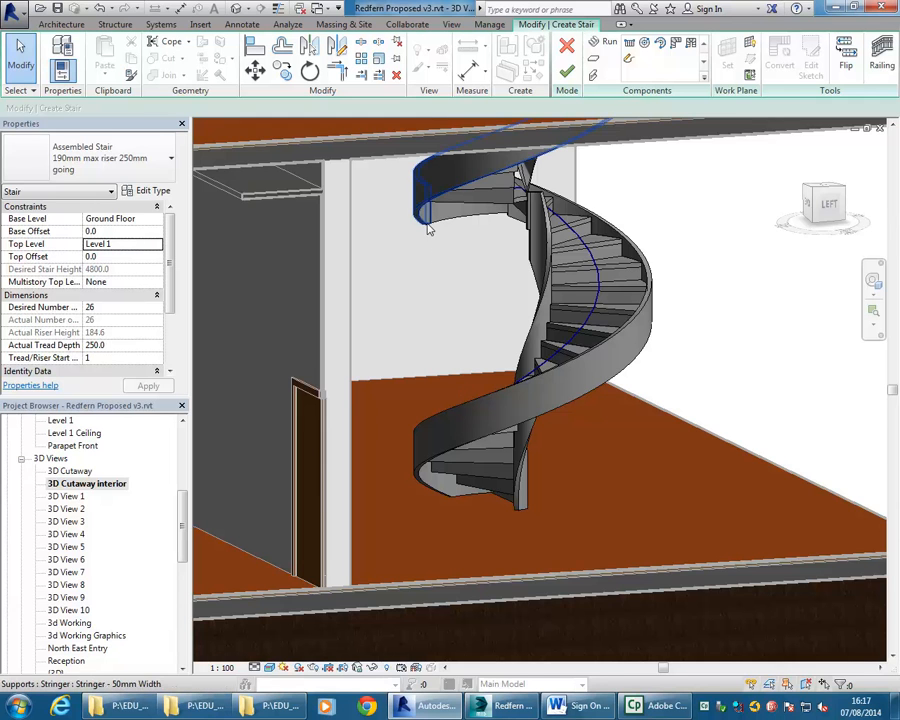
pyautogui.keyDown('shift'); pyautogui.moveTo(467, 305); pyautogui.dragTo(630, 205, button='middle'); pyautogui.keyUp('shift')
pyautogui.keyDown('shift'); pyautogui.moveTo(410, 247); pyautogui.dragTo(460, 390, button='middle'); pyautogui.keyUp('shift')
pyautogui.scroll(1, 461, 390)
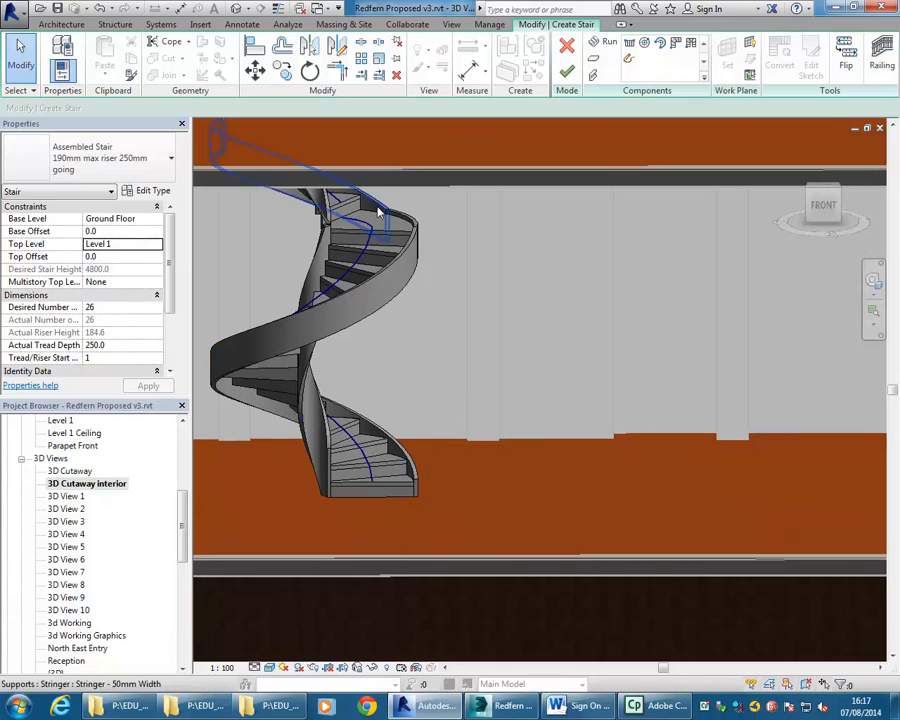
# - Delete the lower spiral run beneath the landing and dismiss the resulting warning
pyautogui.click(386, 472)
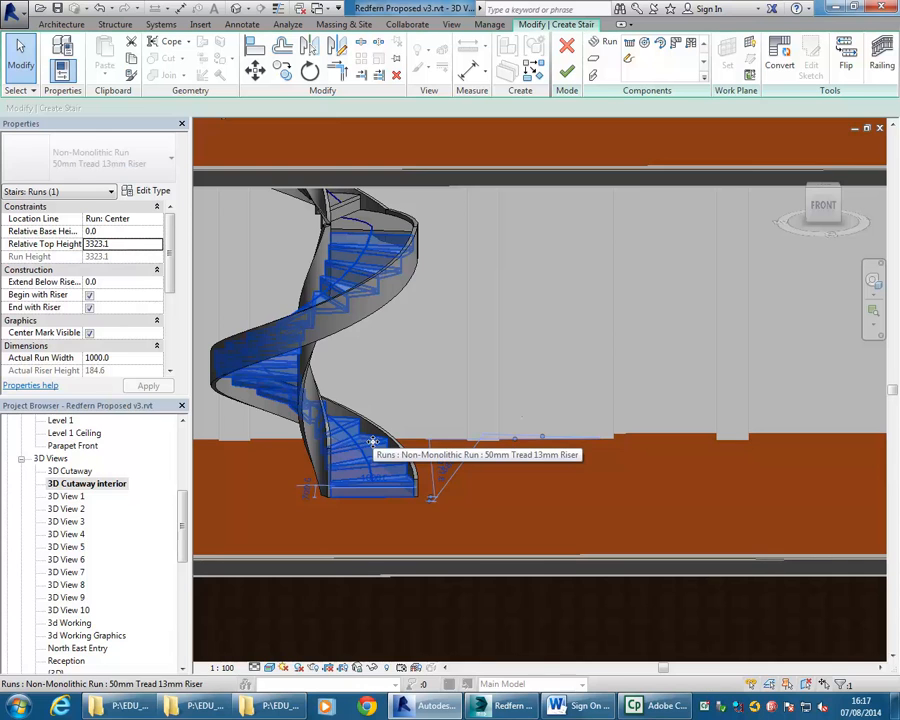
pyautogui.press('Delete')
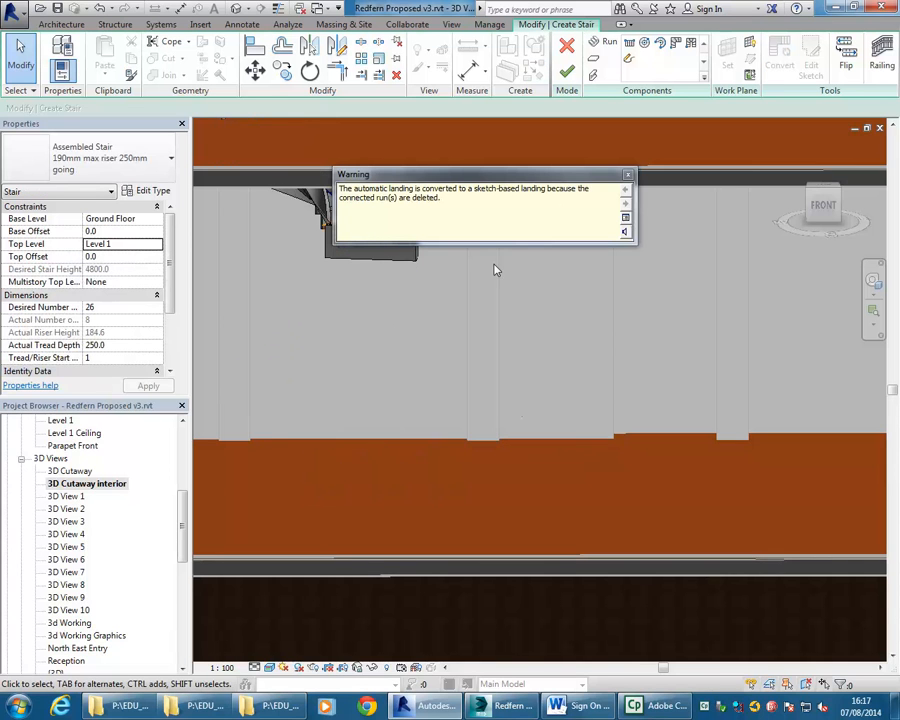
pyautogui.click(627, 175)
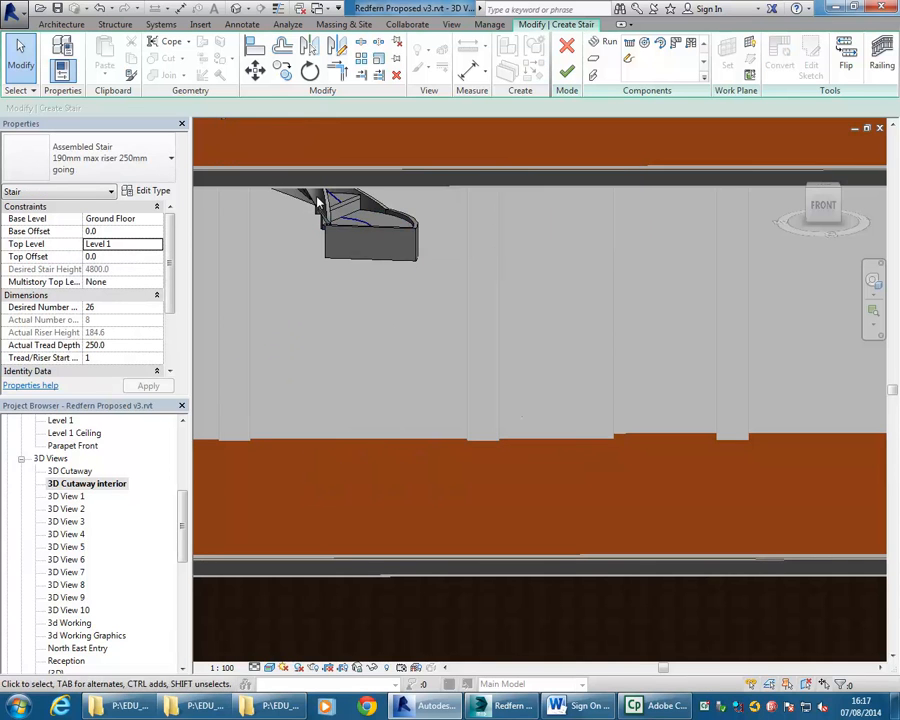
pyautogui.moveTo(316, 200); pyautogui.dragTo(360, 325, button='middle')
pyautogui.scroll(3, 360, 325)
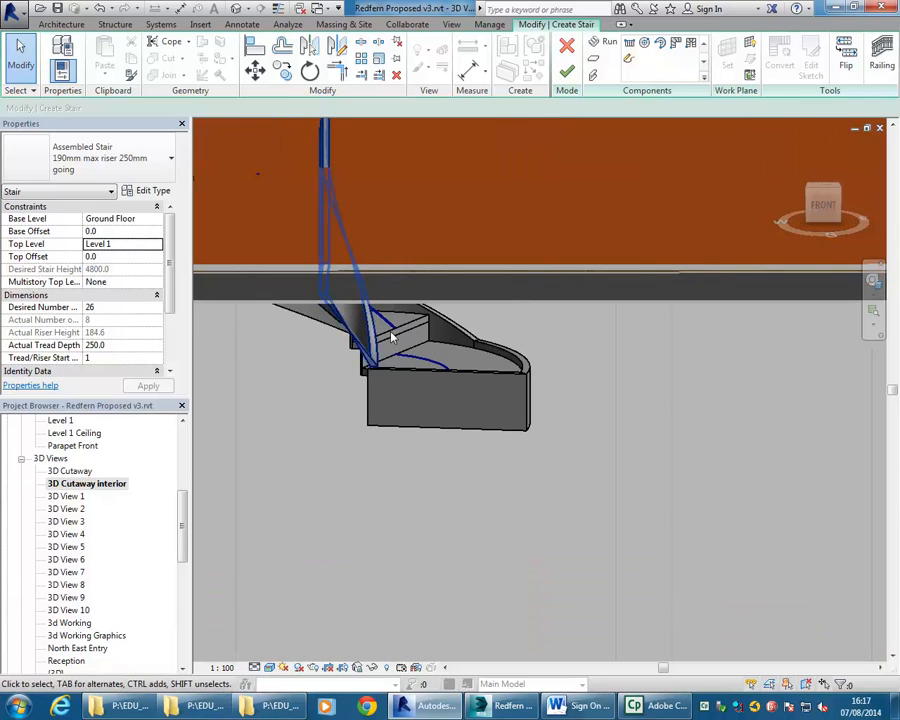
pyautogui.scroll(3, 428, 358)
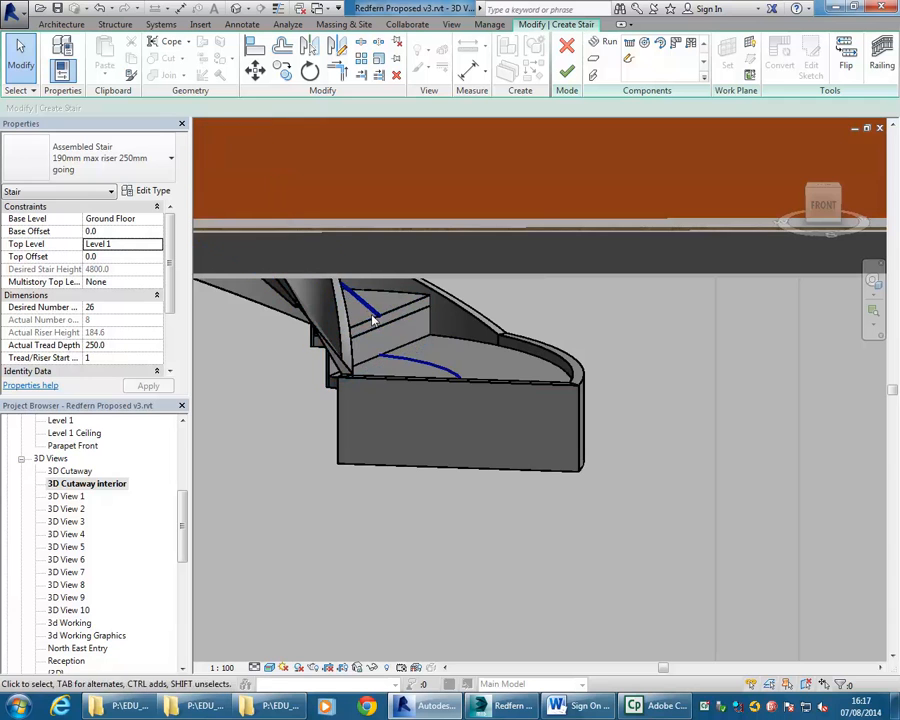
# - Delete the landing and the remaining upper spiral run from the stair being created
pyautogui.click(428, 370)
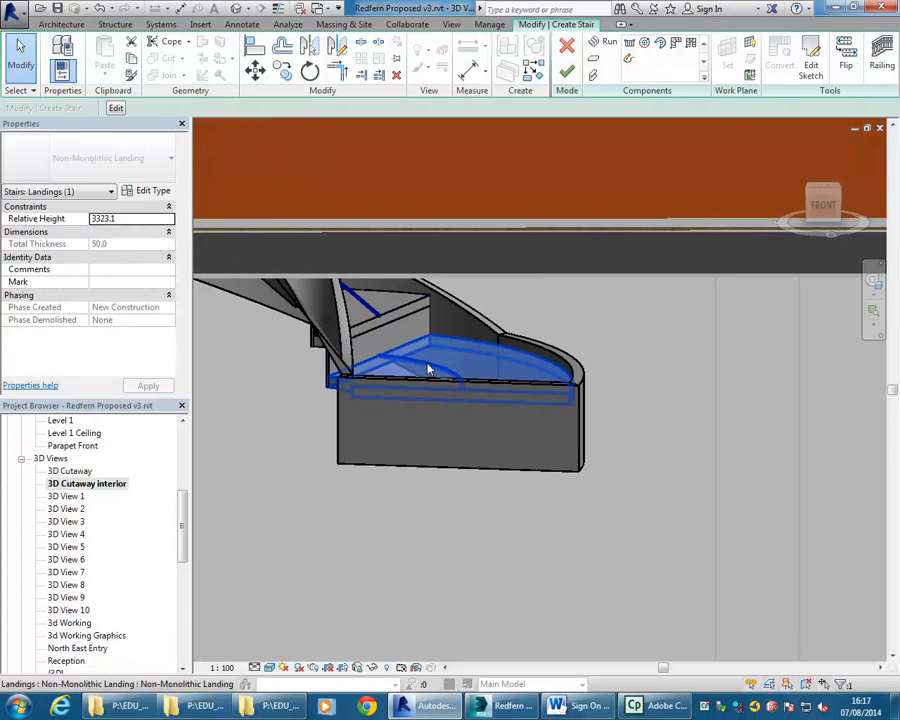
pyautogui.press('Delete')
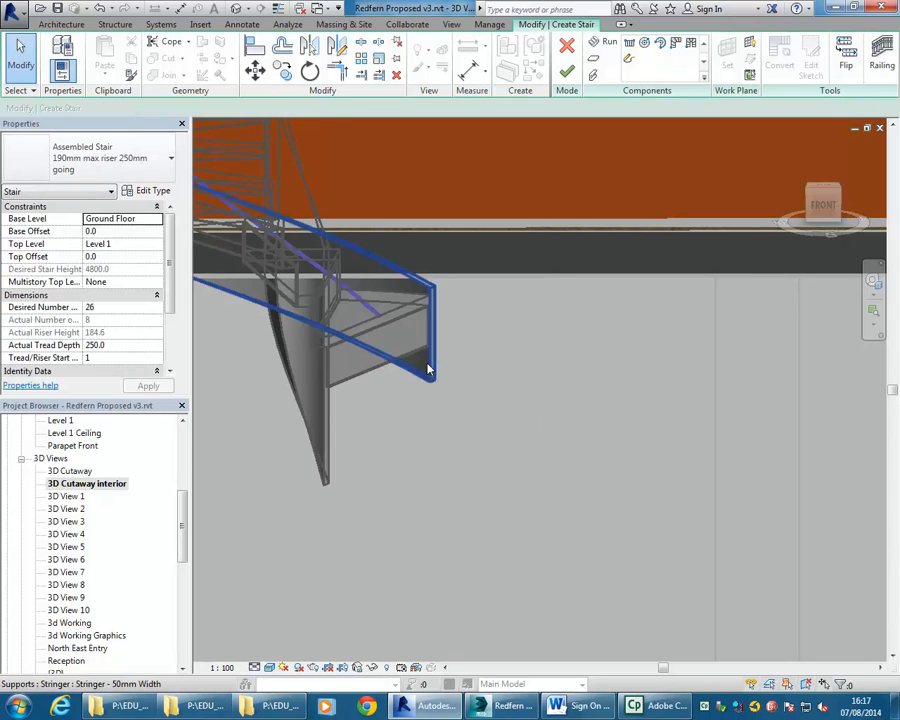
pyautogui.click(370, 332)
pyautogui.press('Delete')
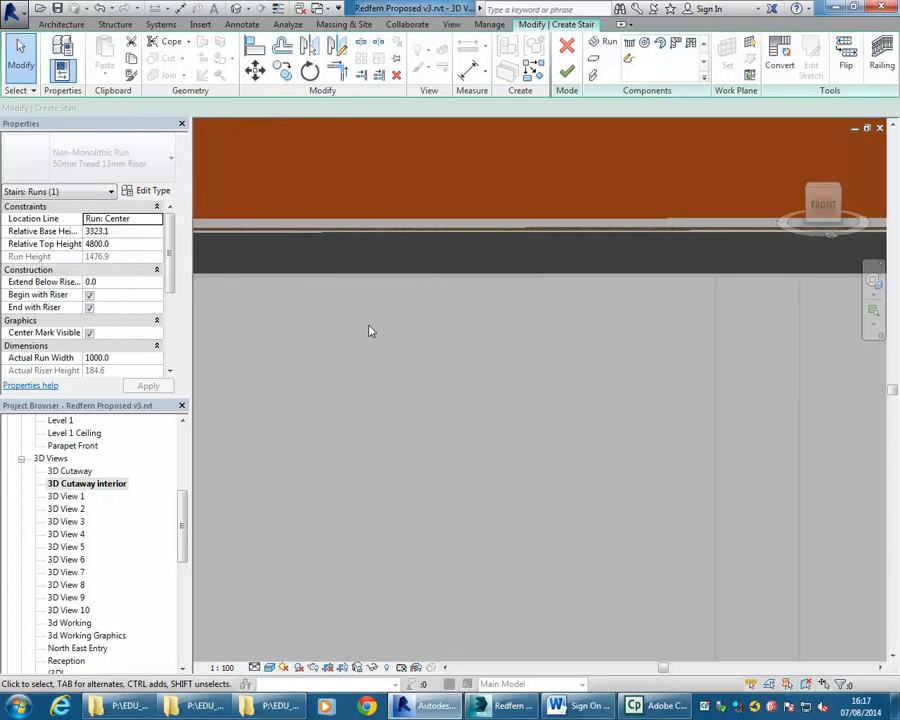
# - Switch to the Ground Floor plan view and show the open bay beside the exterior wall
pyautogui.moveTo(183, 531); pyautogui.dragTo(184, 458)
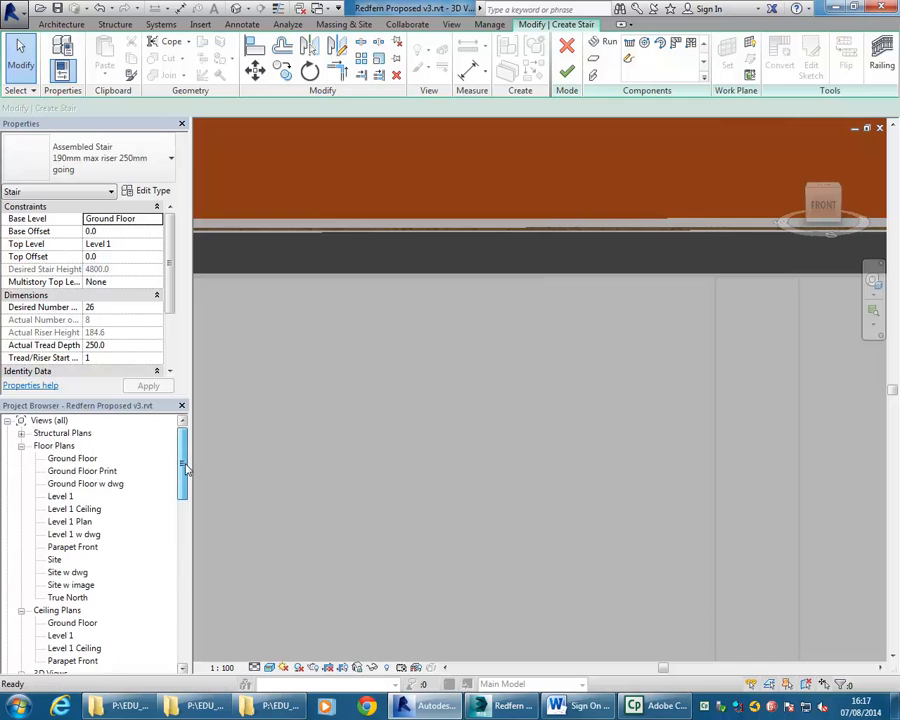
pyautogui.doubleClick(70, 460)
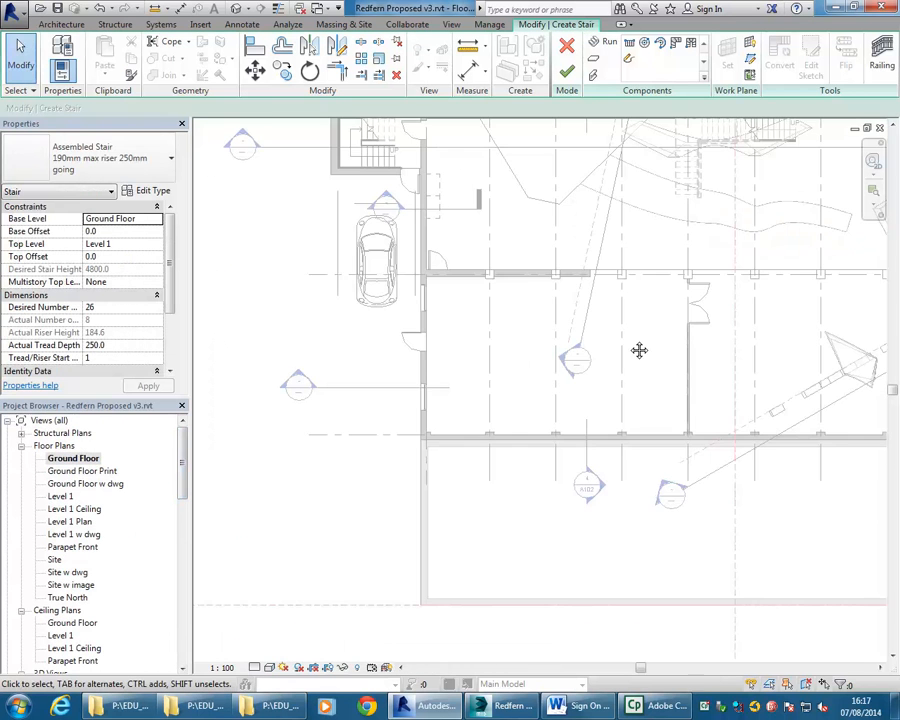
pyautogui.moveTo(637, 340); pyautogui.dragTo(432, 402, button='middle')
pyautogui.scroll(1, 532, 212)
pyautogui.moveTo(532, 212); pyautogui.dragTo(658, 186, button='middle')
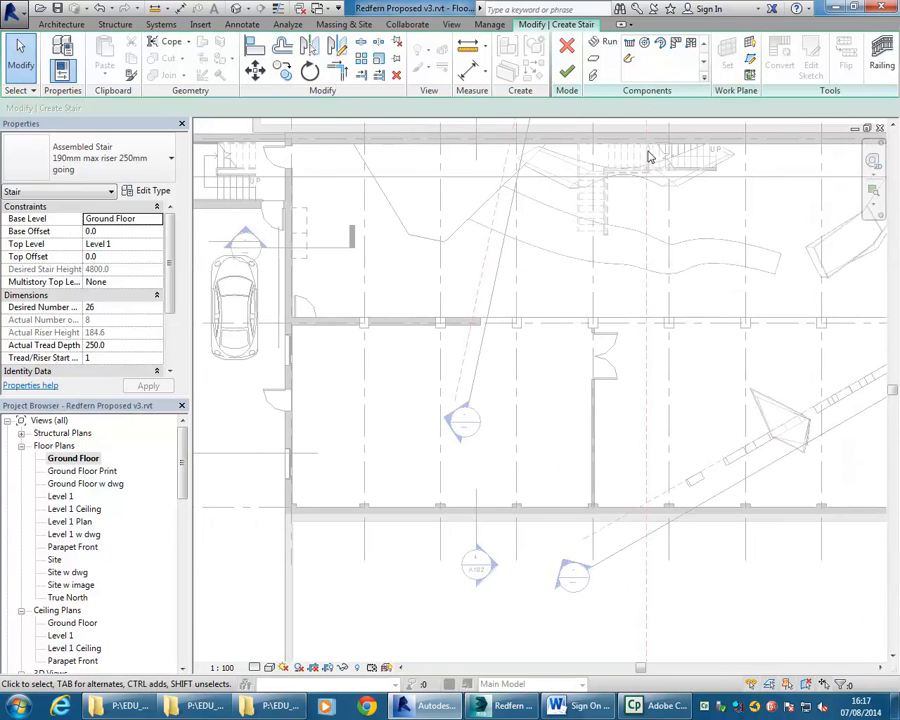
# - Place a U-Shape Winder run in the bay's south-west corner, rotated so both ends face away from the exterior wall, and finish the stair
pyautogui.click(629, 57)
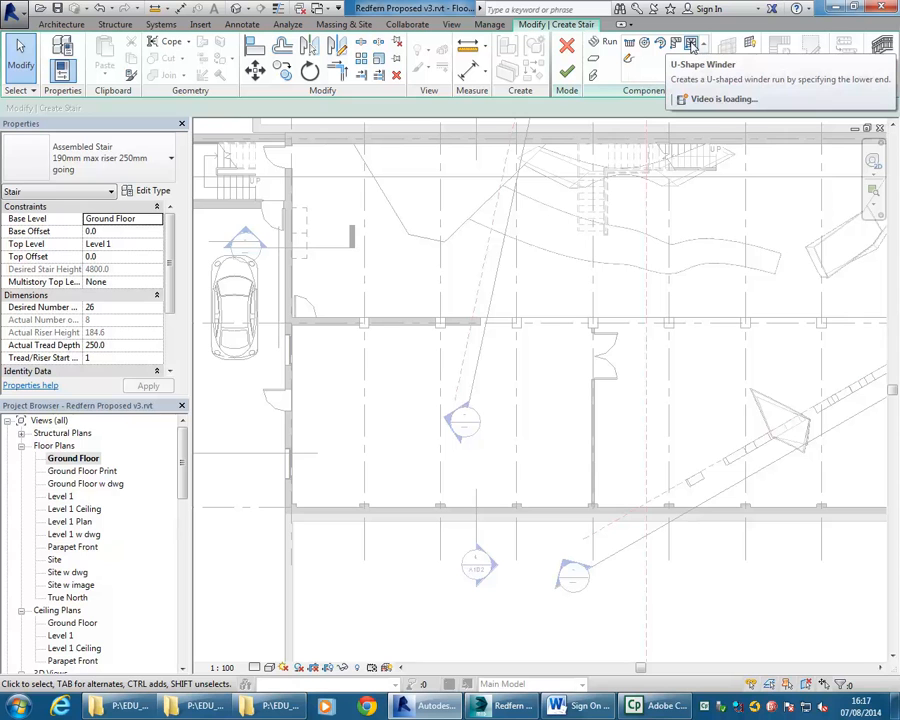
pyautogui.click(691, 46)
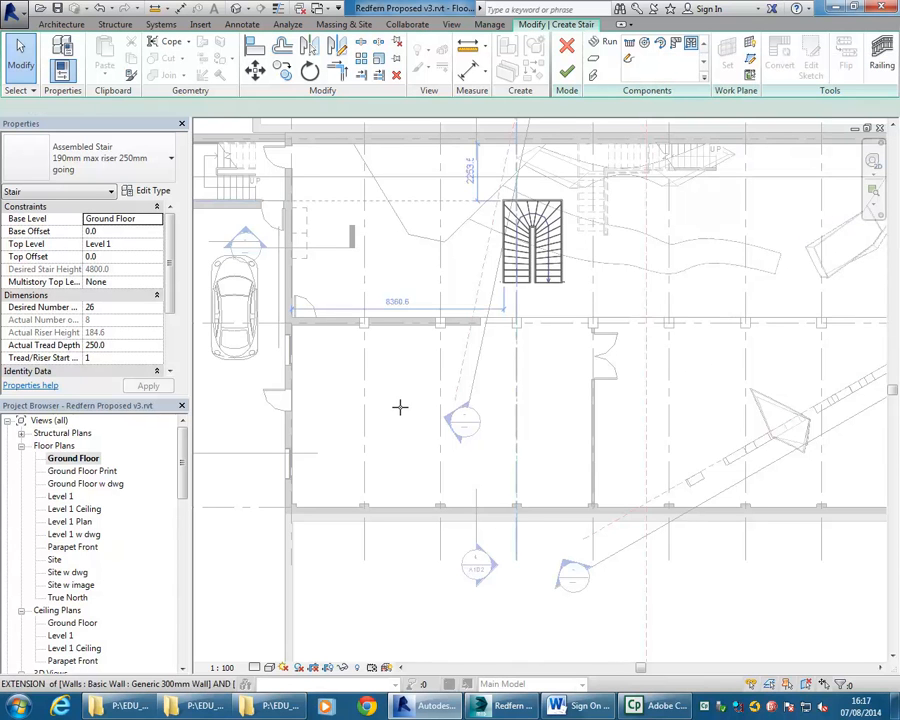
pyautogui.scroll(5, 418, 398)
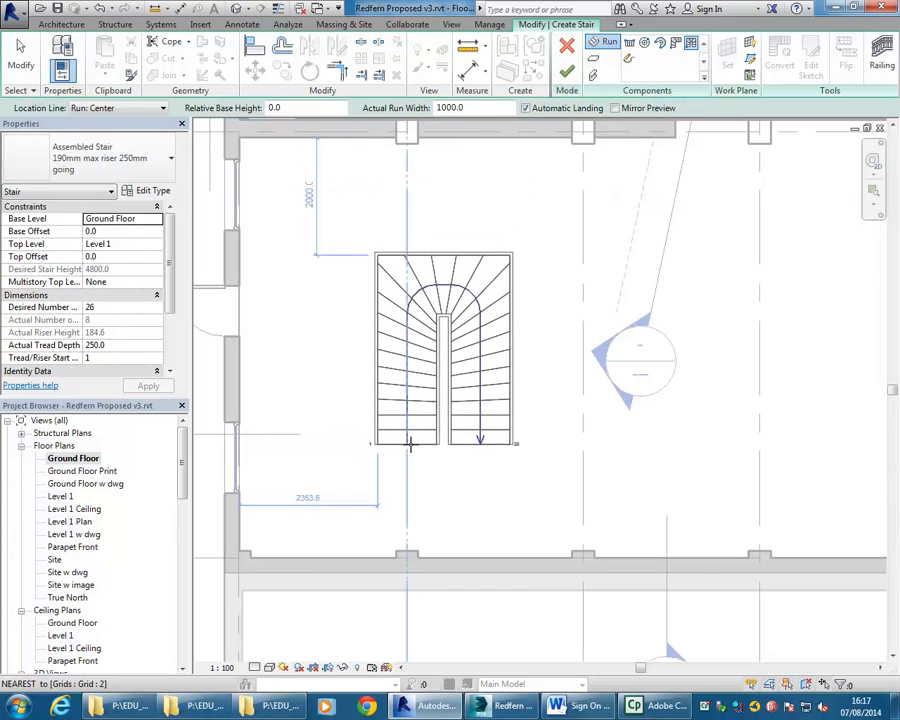
pyautogui.scroll(-2, 412, 452)
pyautogui.press('space')
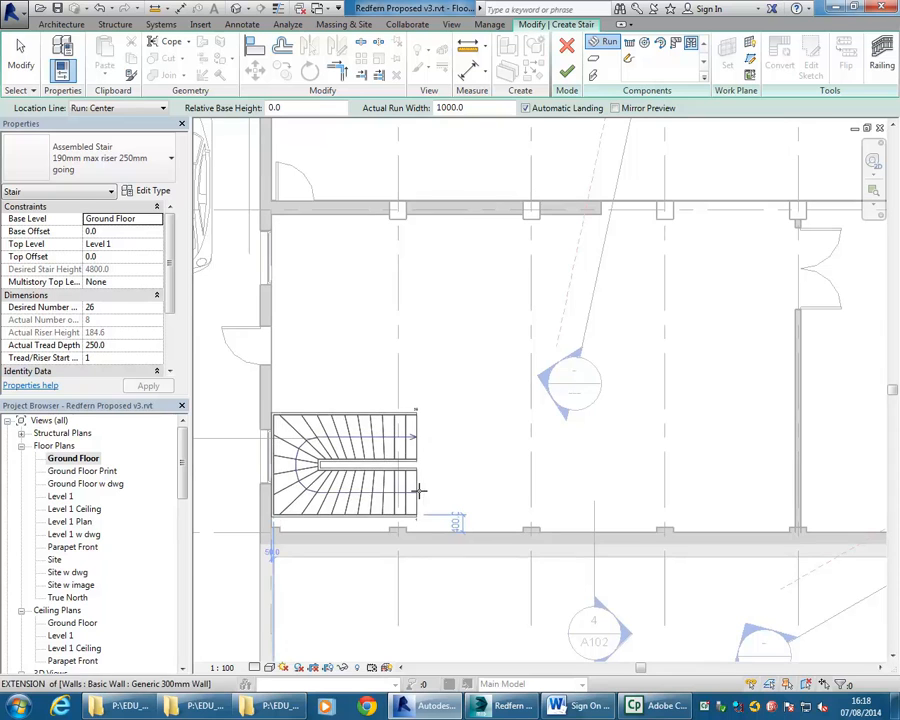
pyautogui.click(386, 336)
pyautogui.press('Escape')
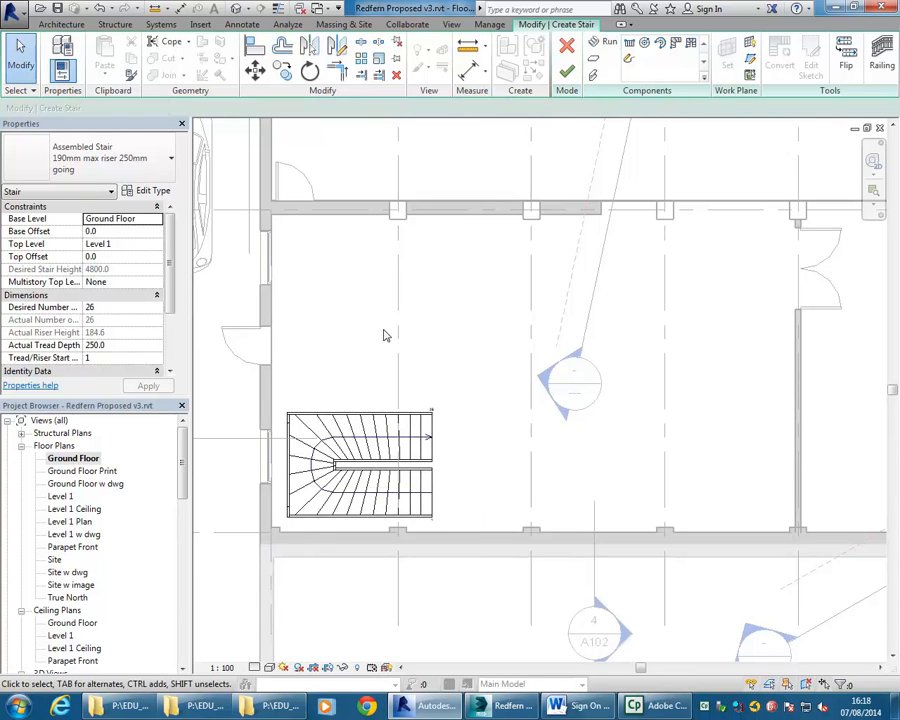
pyautogui.click(567, 72)
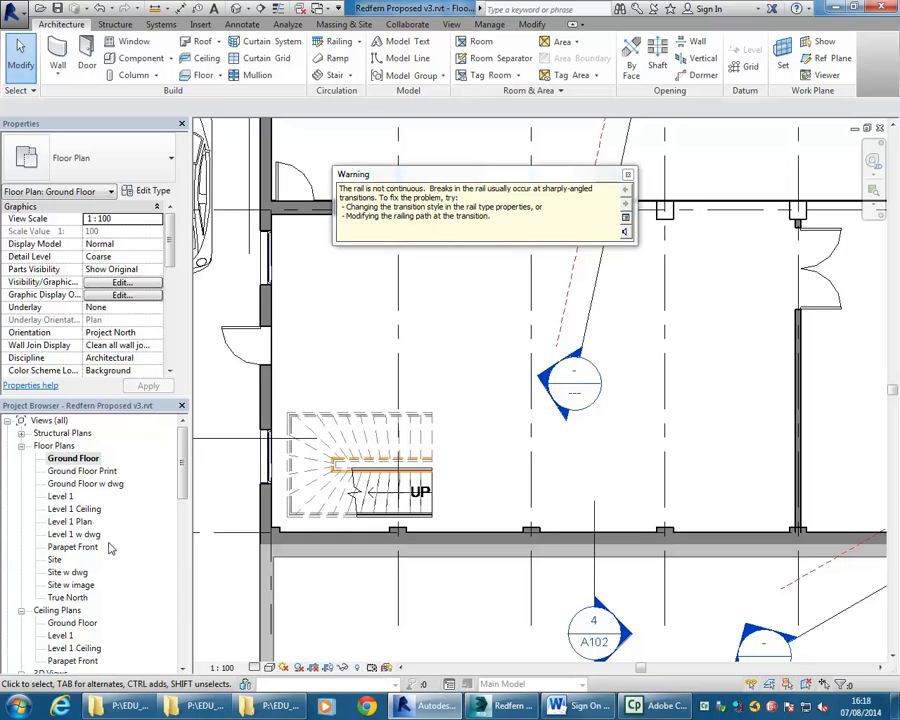
# - Open the 3D Cutaway interior view
pyautogui.moveTo(184, 474); pyautogui.dragTo(182, 553)
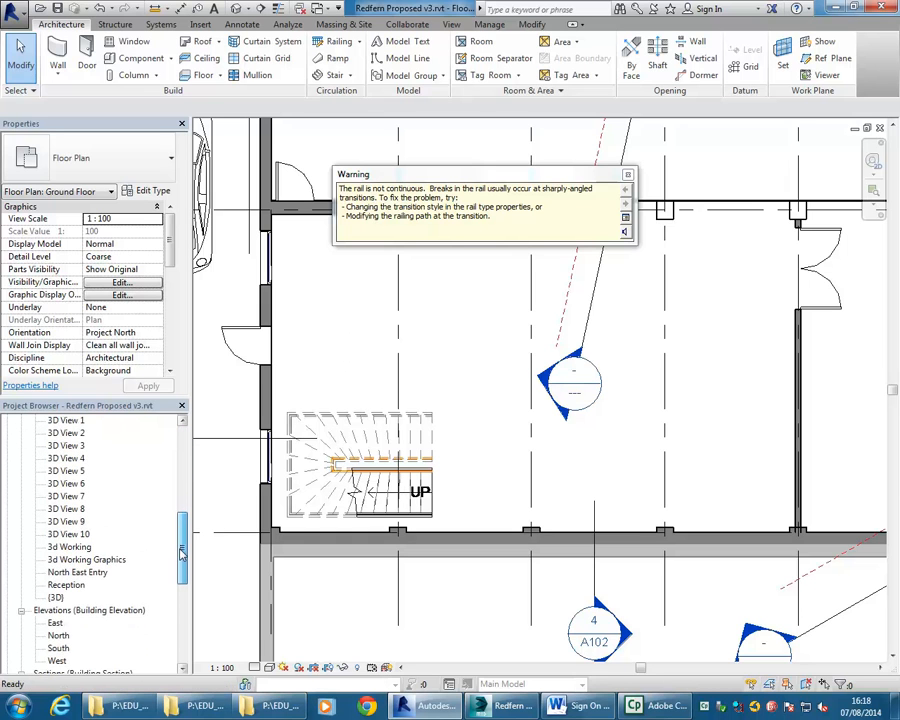
pyautogui.scroll(-2, 182, 570)
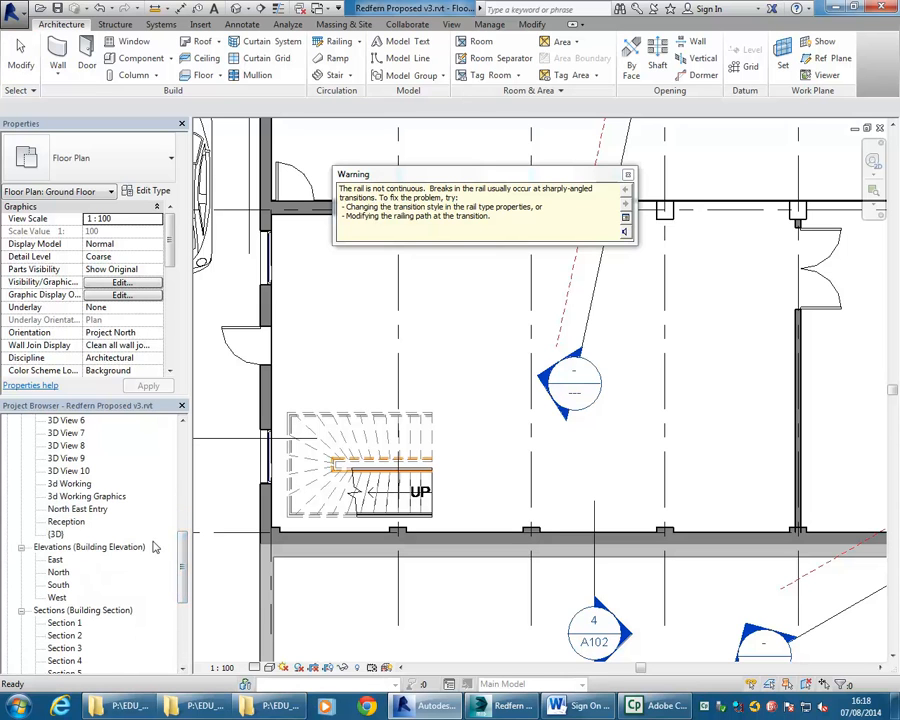
pyautogui.scroll(6, 182, 570)
pyautogui.scroll(-2, 182, 570)
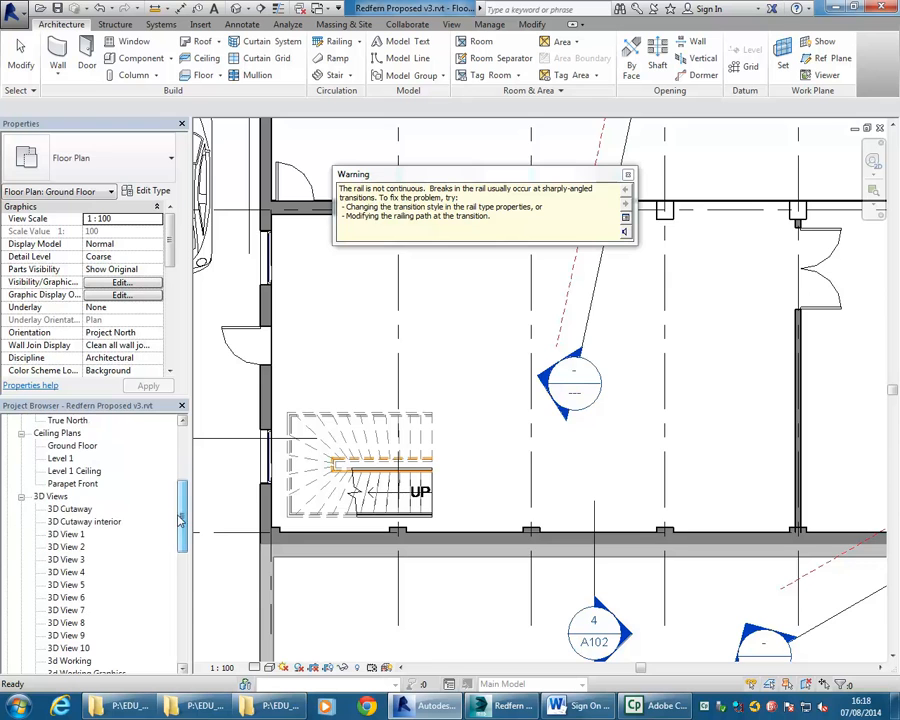
pyautogui.doubleClick(87, 521)
# - Examine the finished U-shaped winder stair, its railings and where it meets the upper floor
pyautogui.scroll(-8, 376, 403)
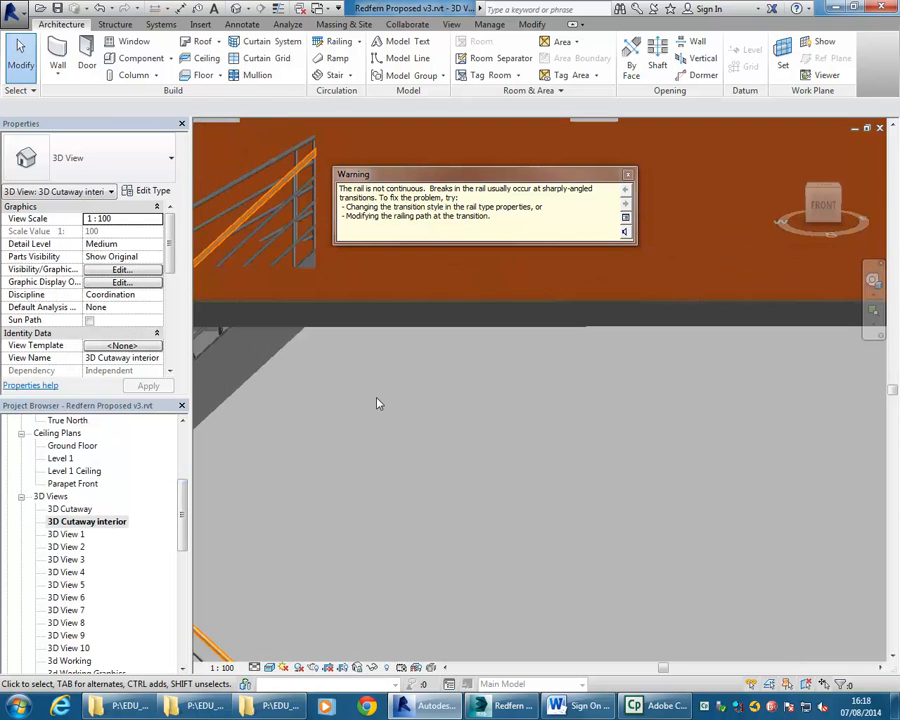
pyautogui.moveTo(467, 390); pyautogui.dragTo(587, 363, button='middle')
pyautogui.scroll(3, 398, 428)
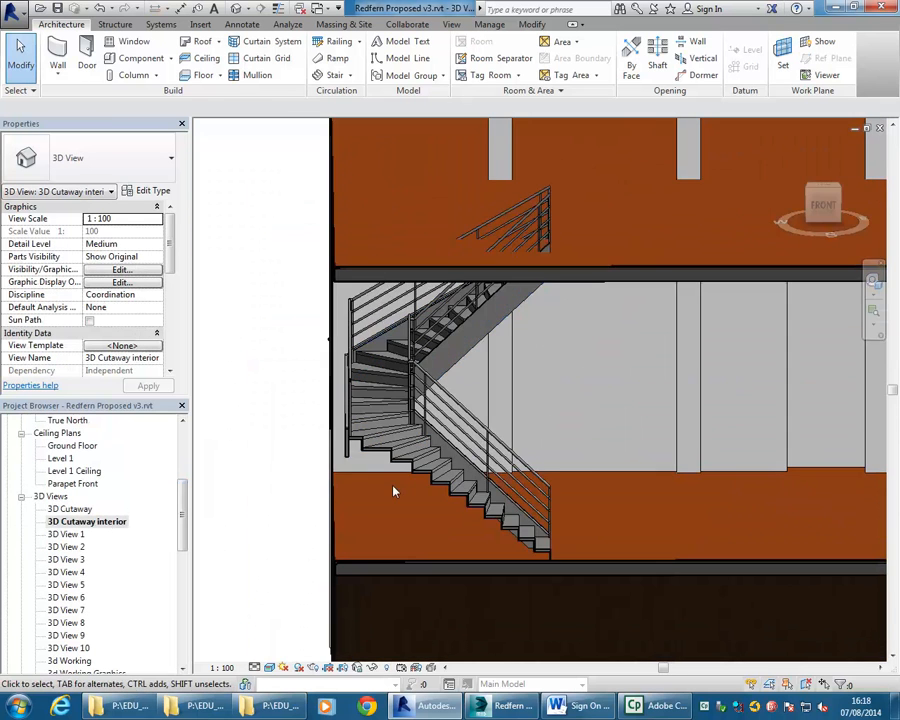
pyautogui.scroll(2, 380, 485)
pyautogui.moveTo(380, 485); pyautogui.dragTo(344, 483, button='middle')
pyautogui.scroll(-2, 340, 468)
pyautogui.click(352, 476)
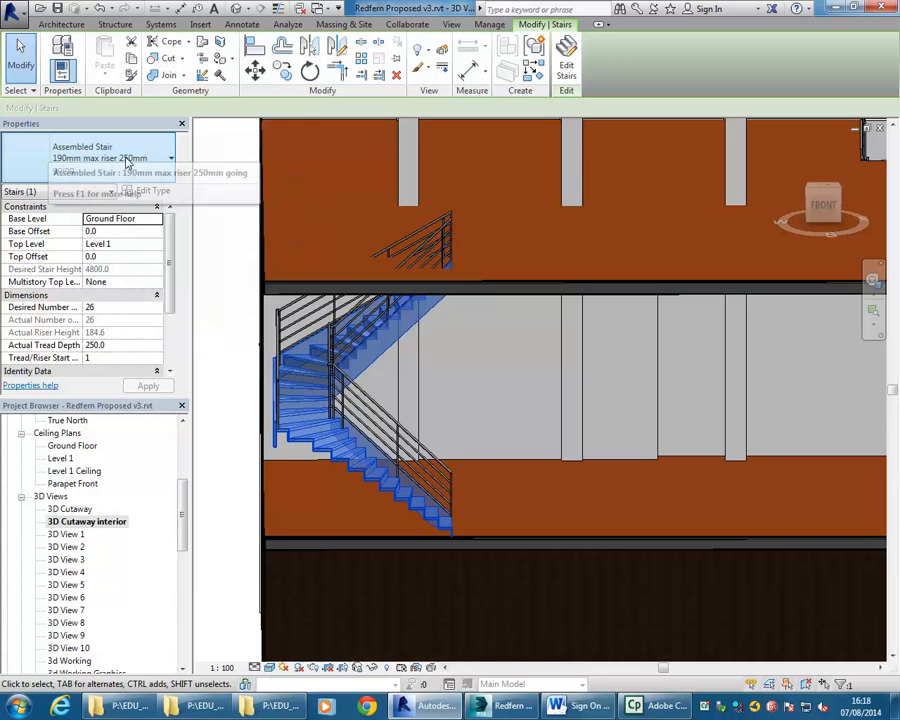
pyautogui.press('Escape')
pyautogui.scroll(-3, 460, 374)
pyautogui.moveTo(464, 377); pyautogui.dragTo(440, 390, button='middle')
pyautogui.scroll(1, 428, 386)
pyautogui.scroll(-2, 426, 388)
pyautogui.moveTo(514, 406)
pyautogui.mouseDown(button='middle')
pyautogui.moveTo(390, 380)
pyautogui.moveTo(514, 400)
pyautogui.mouseUp(button='middle')
pyautogui.scroll(2, 434, 386)
pyautogui.moveTo(433, 385); pyautogui.dragTo(492, 384, button='middle')
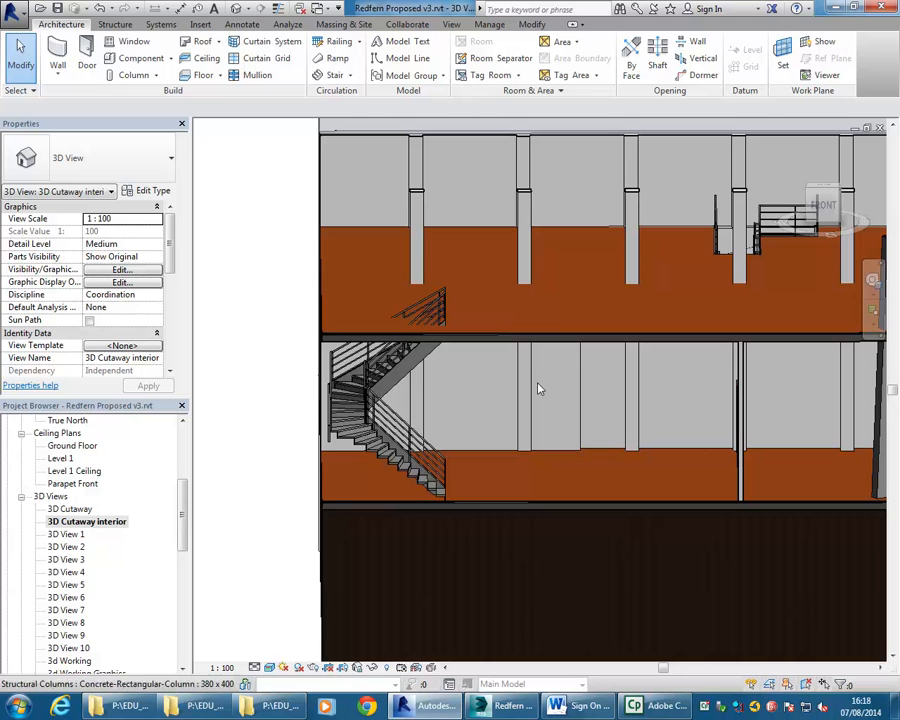
pyautogui.click(351, 77)
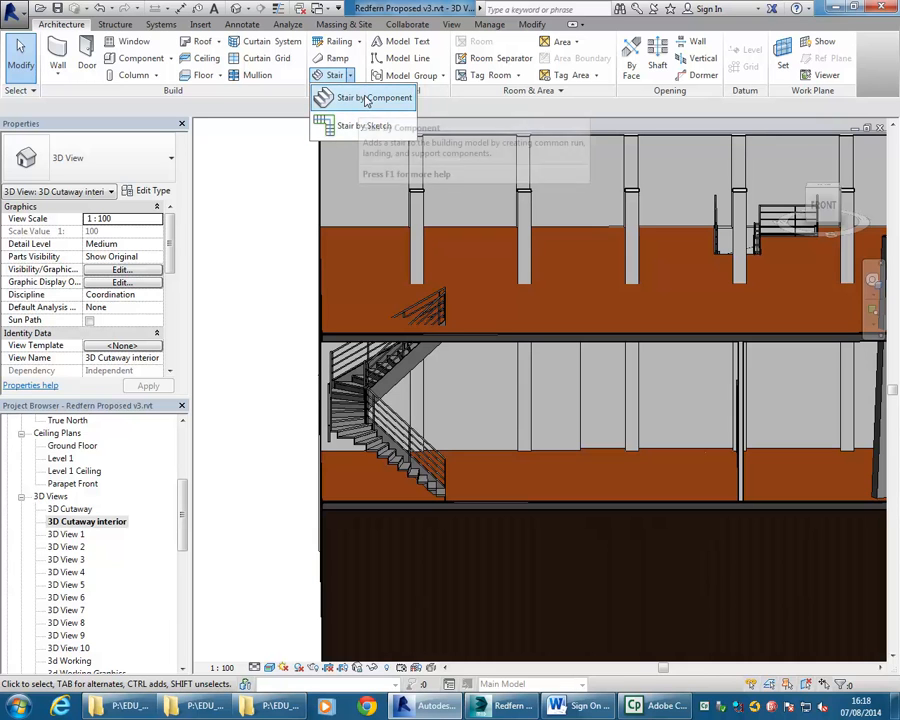
pyautogui.click(366, 454)
pyautogui.click(405, 440)
pyautogui.press('Escape')
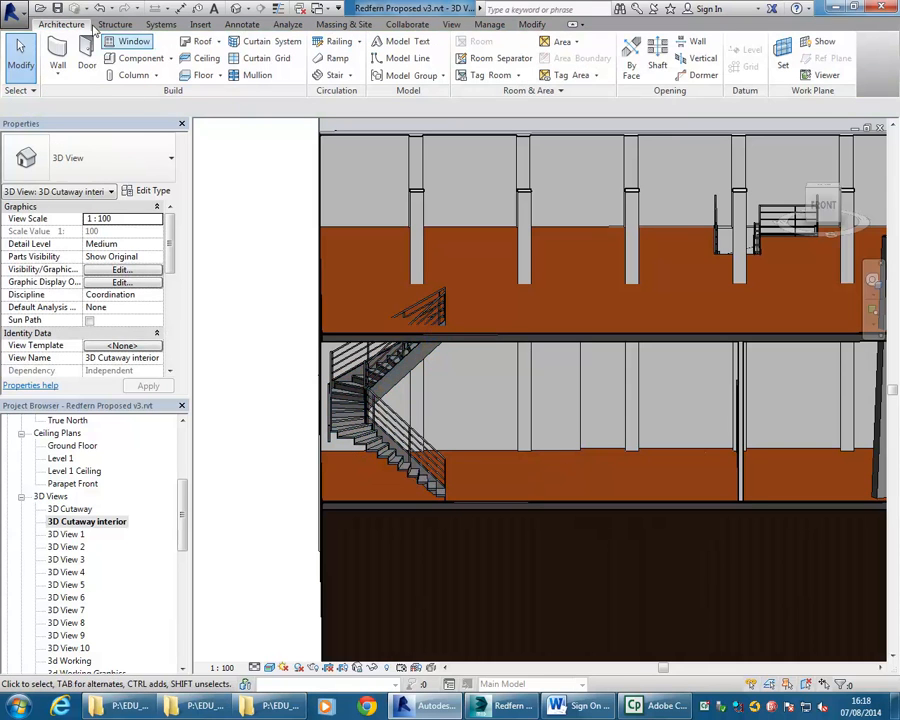
pyautogui.click(8, 14)
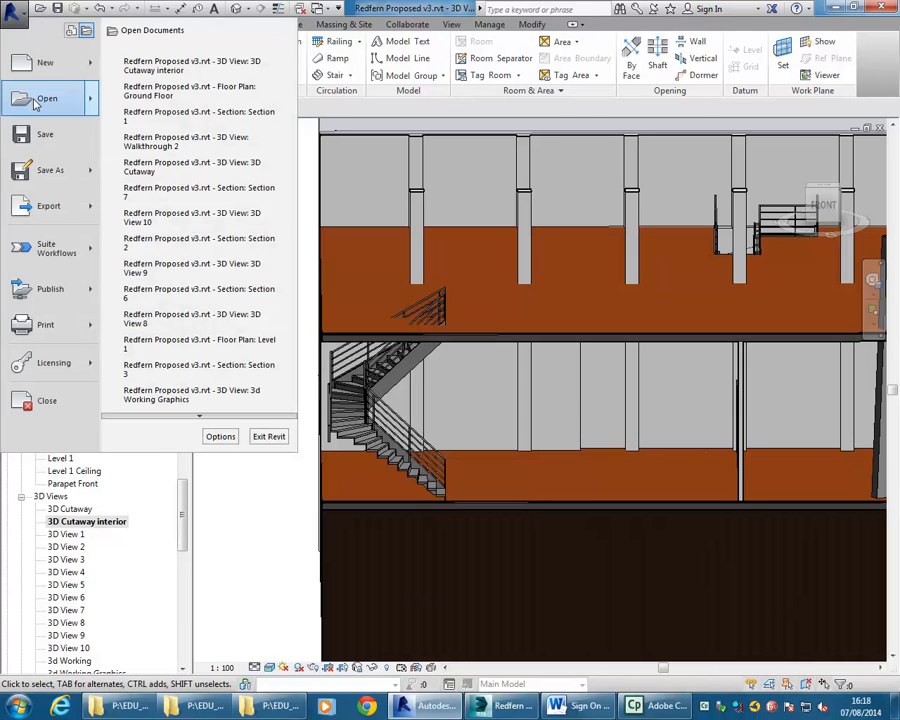
pyautogui.moveTo(35, 104)
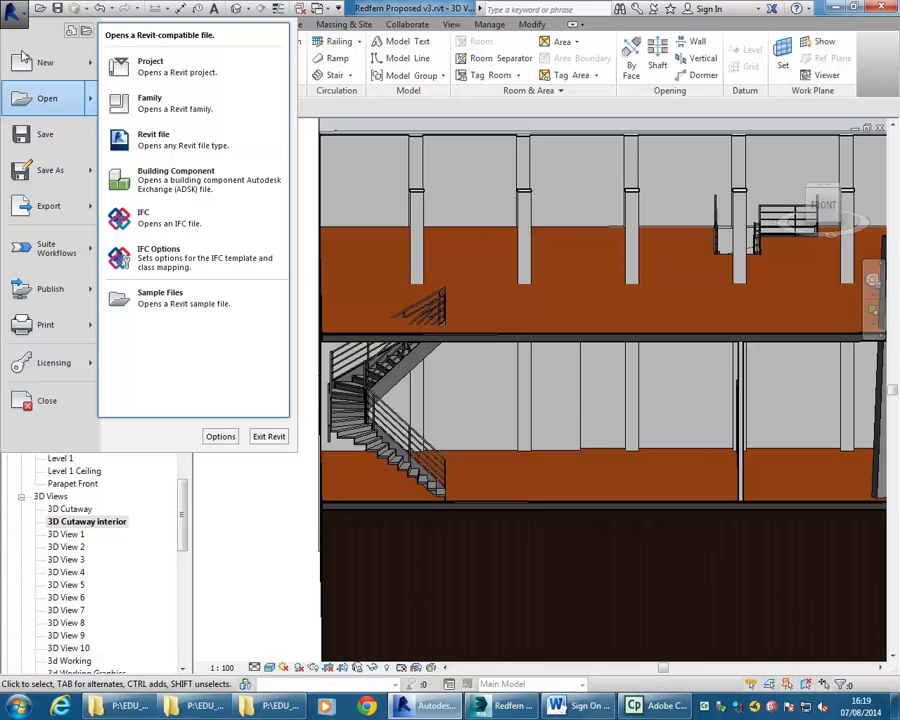
pyautogui.click(12, 8)
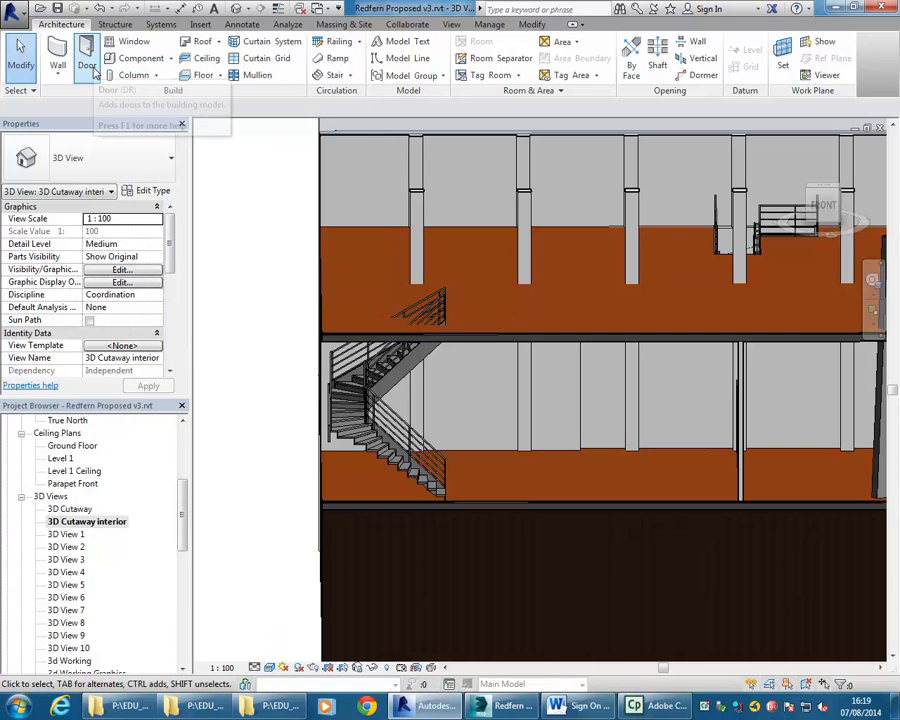
pyautogui.click(89, 62)
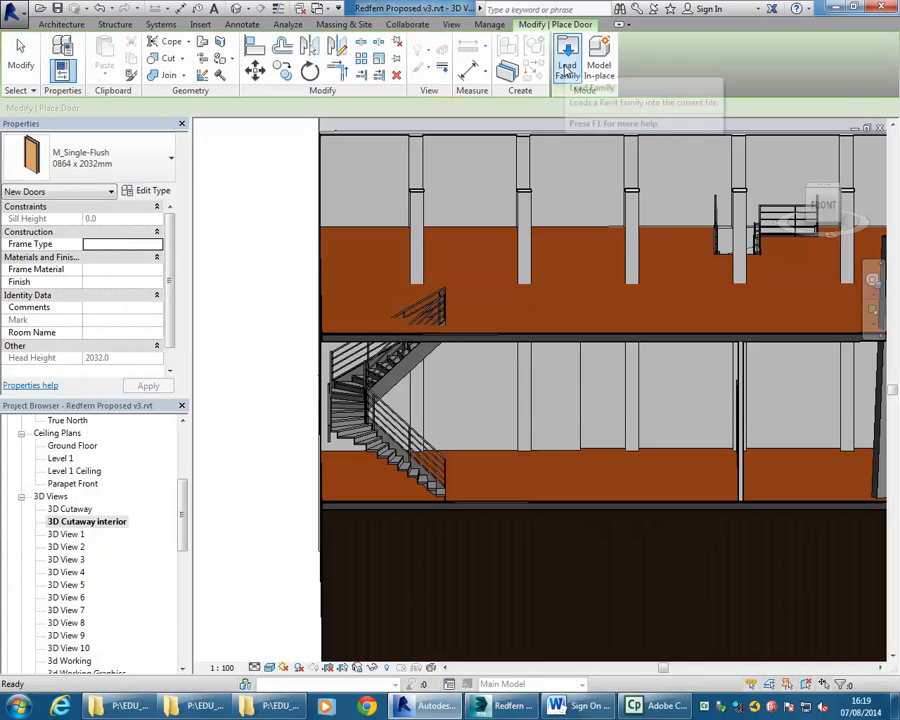
pyautogui.press('Escape')
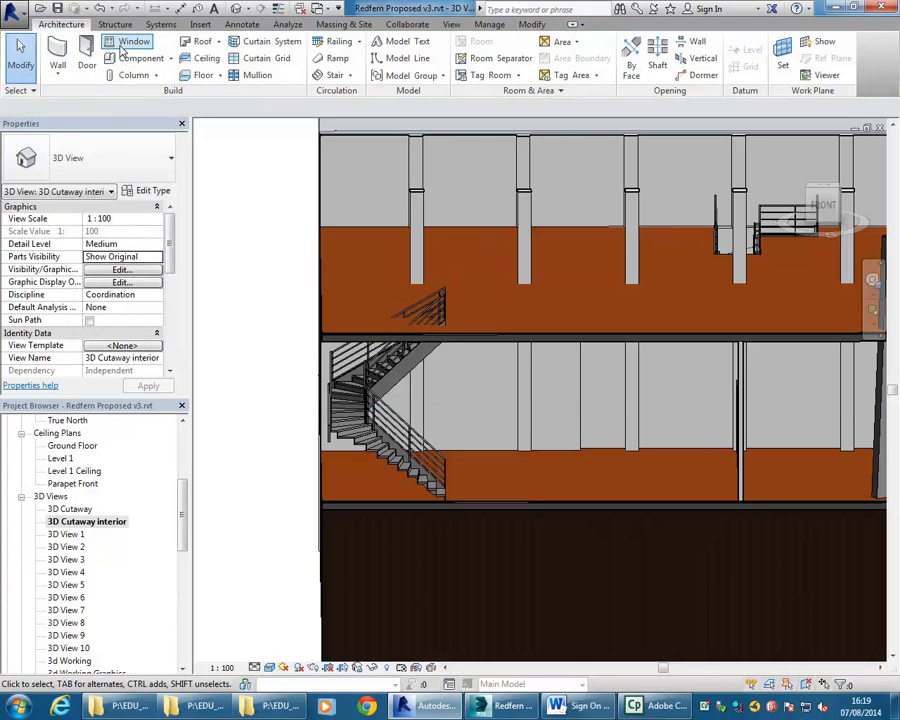
pyautogui.click(125, 45)
pyautogui.press('Escape')
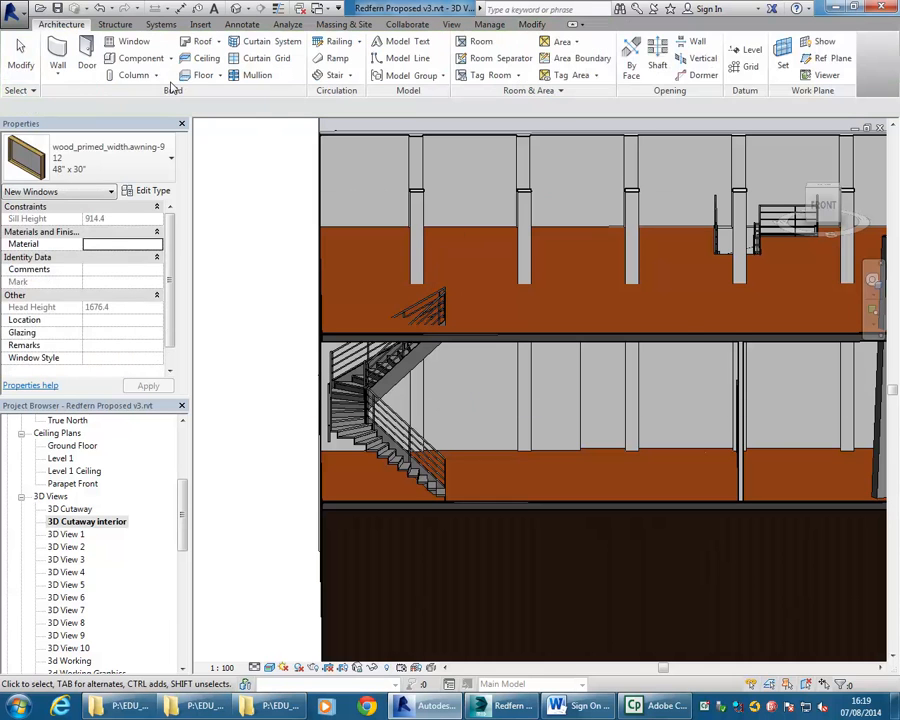
pyautogui.click(137, 58)
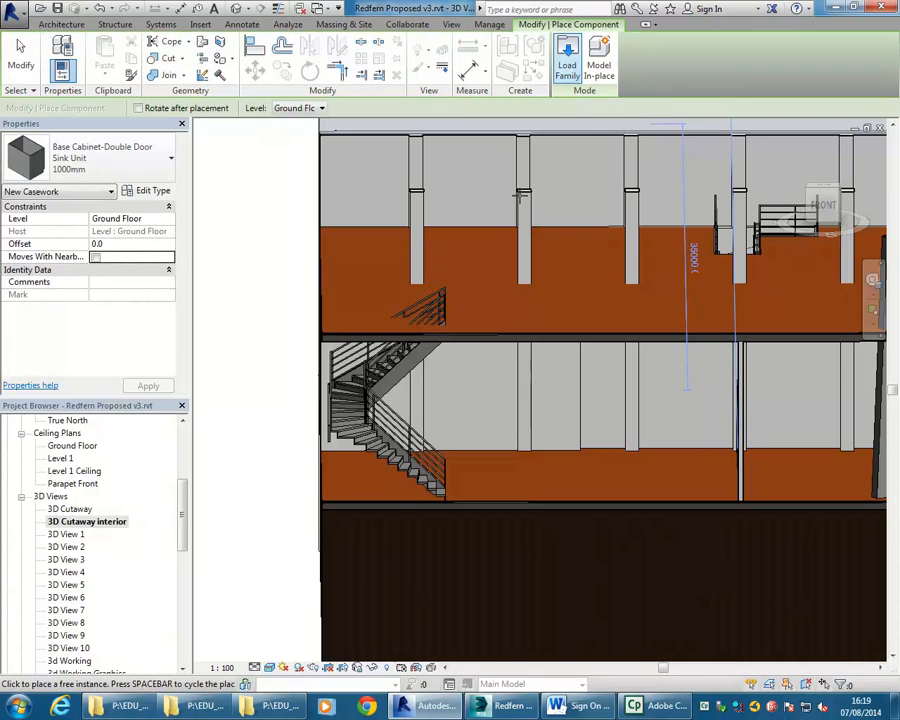
pyautogui.press('Escape')
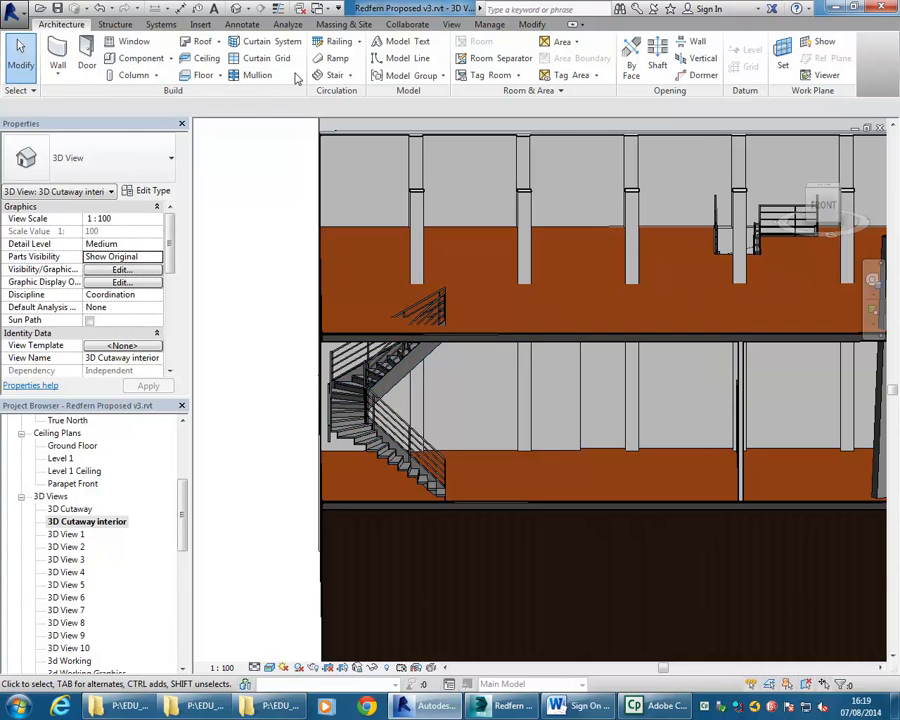
pyautogui.click(350, 75)
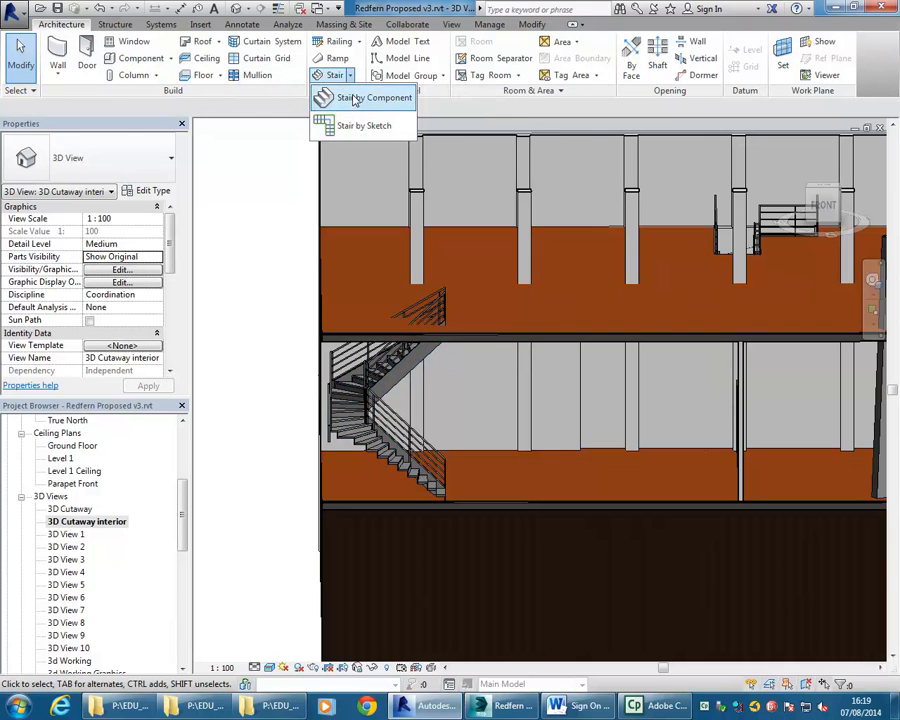
pyautogui.click(370, 98)
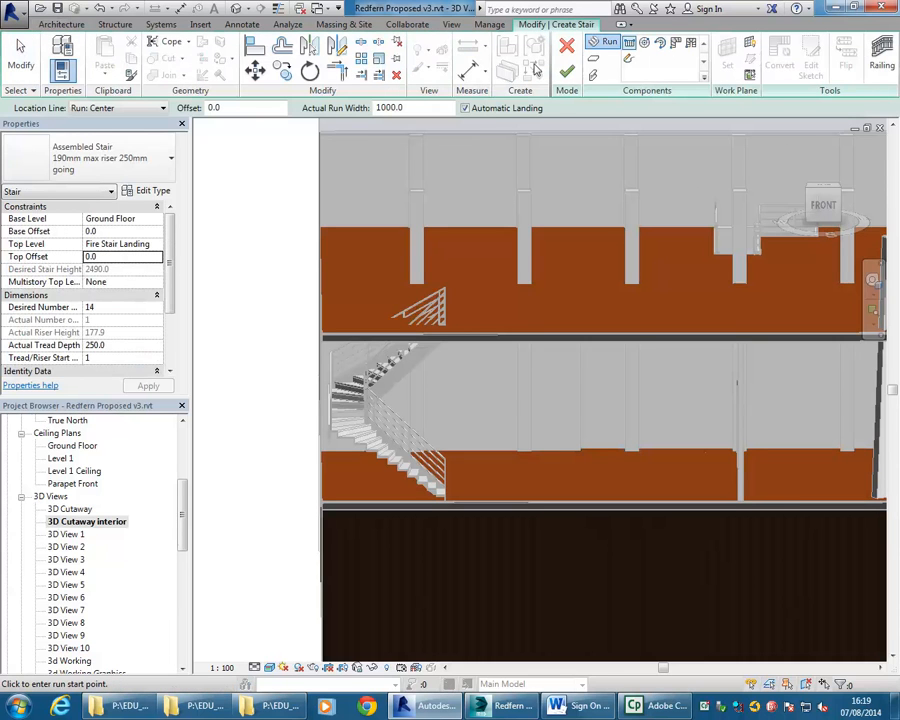
pyautogui.click(567, 45)
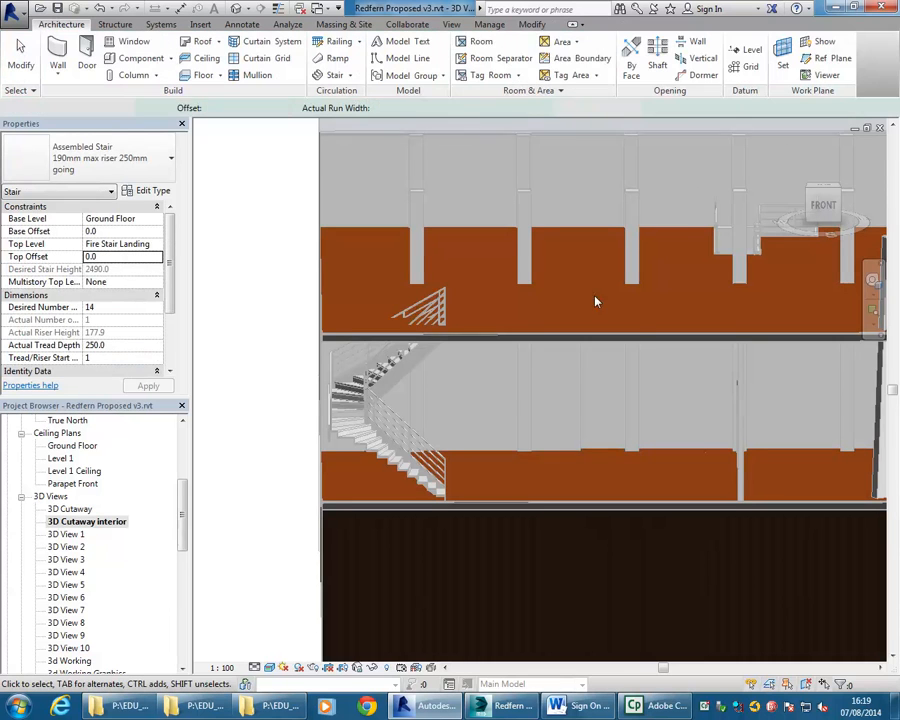
pyautogui.scroll(2, 453, 418)
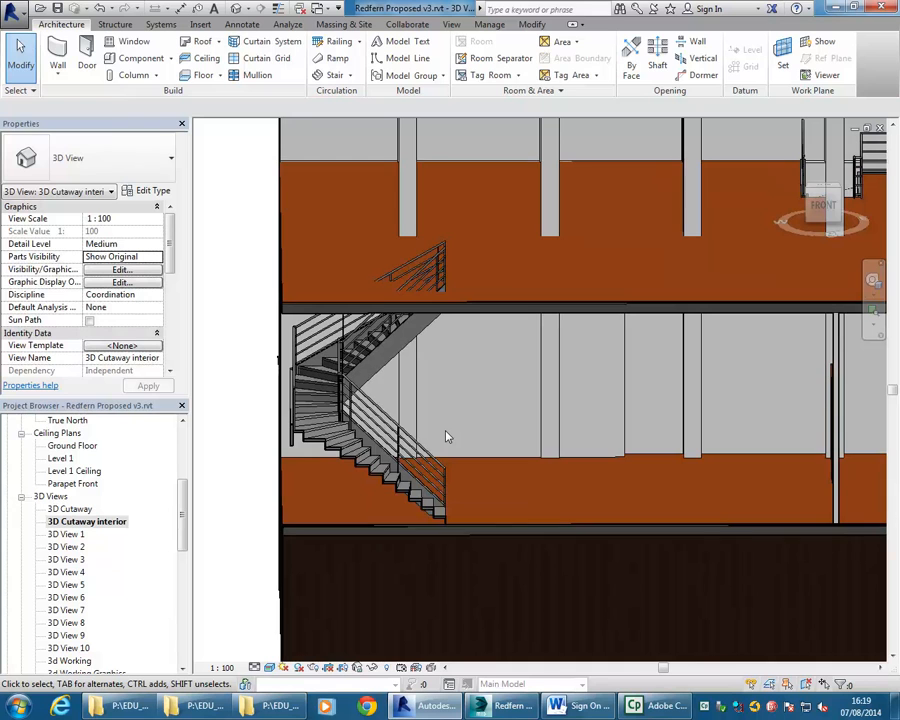
pyautogui.click(14, 20)
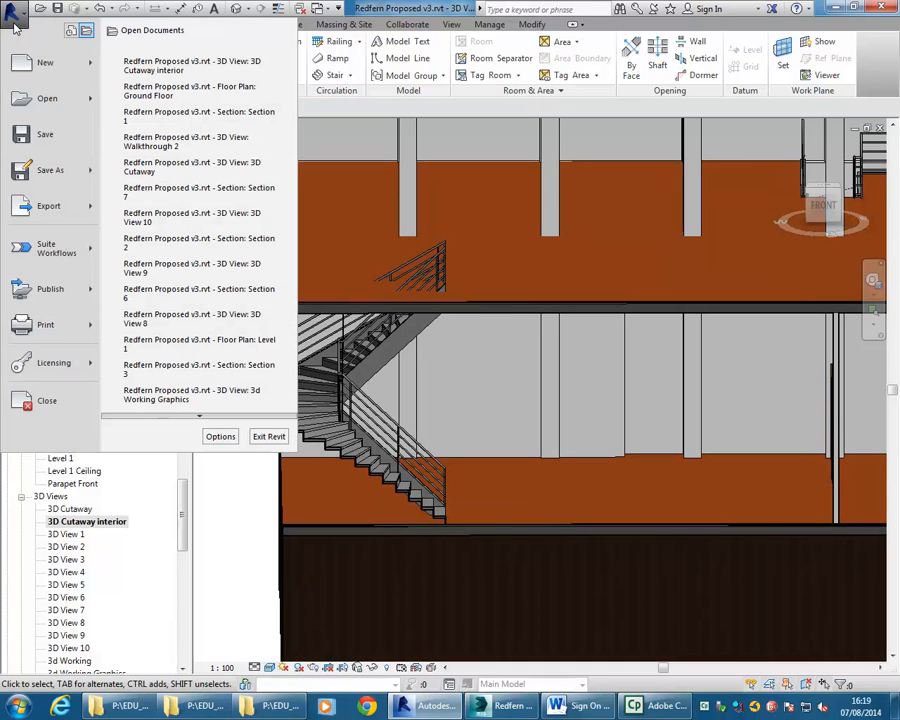
pyautogui.moveTo(28, 104)
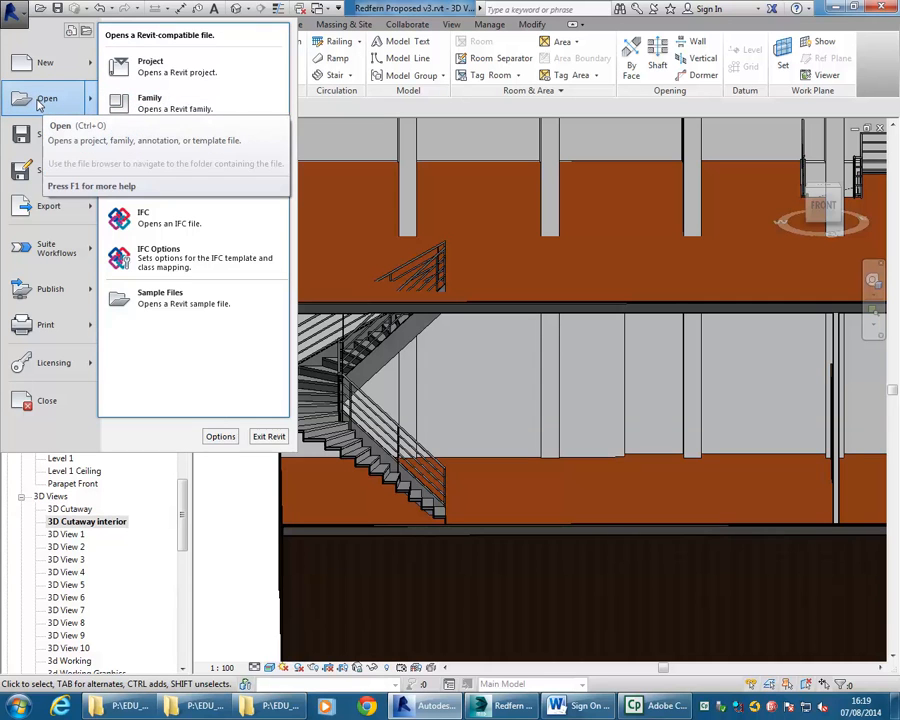
# - Open the Stairs.rvt sample project from the Sample Files folder of the Metric Library
pyautogui.click(40, 105)
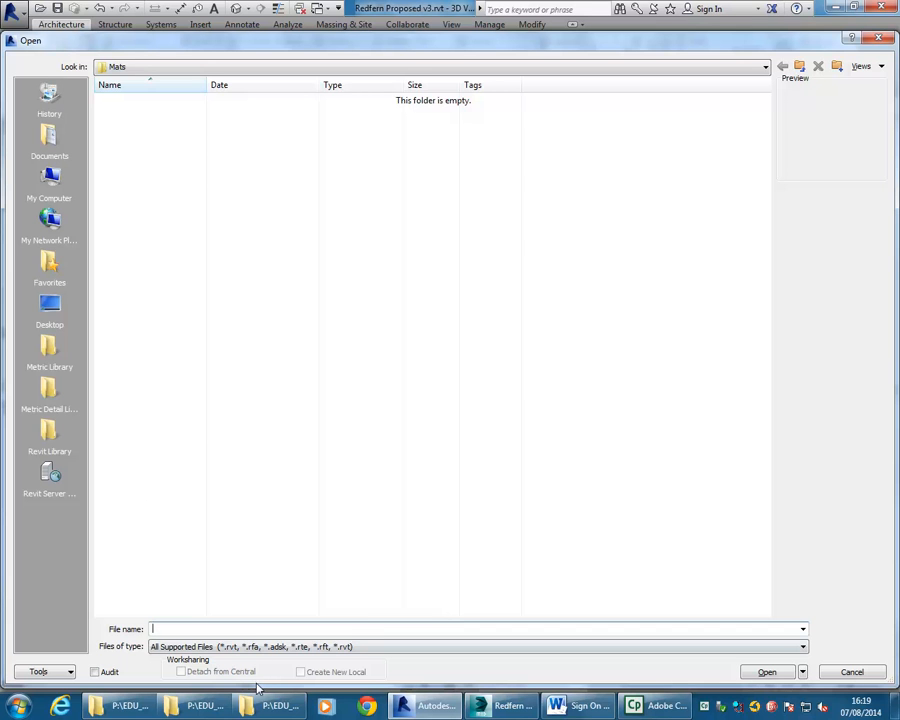
pyautogui.moveTo(257, 683); pyautogui.dragTo(260, 371)
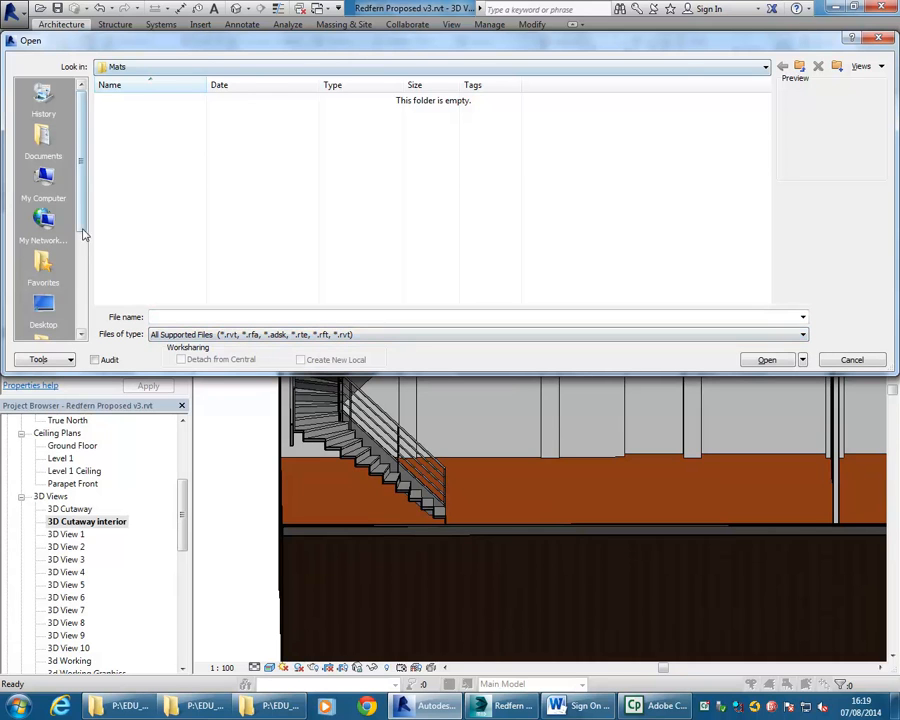
pyautogui.scroll(-3, 45, 185)
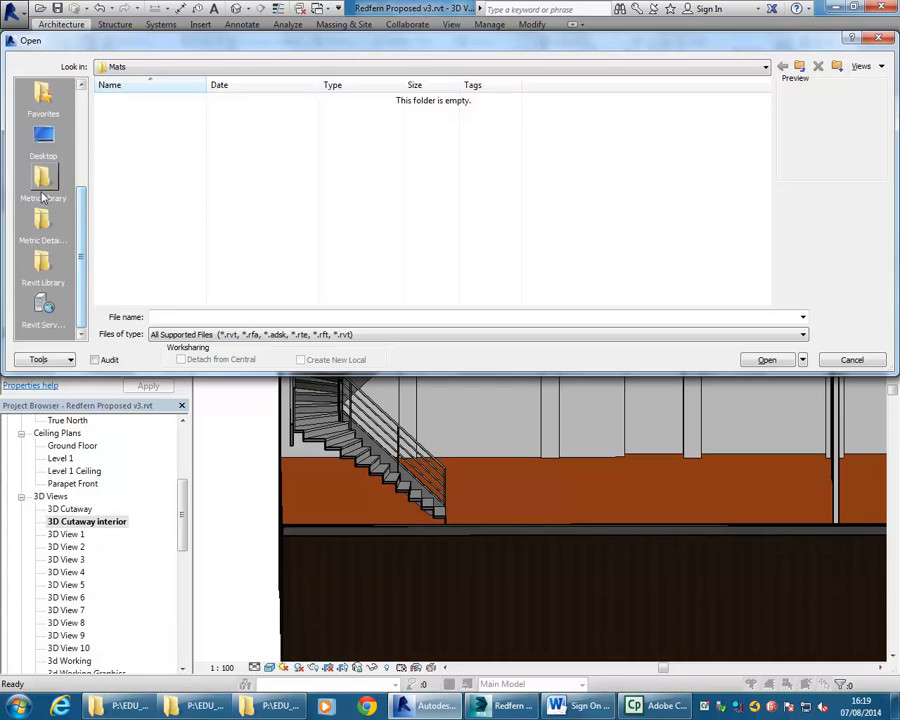
pyautogui.click(43, 178)
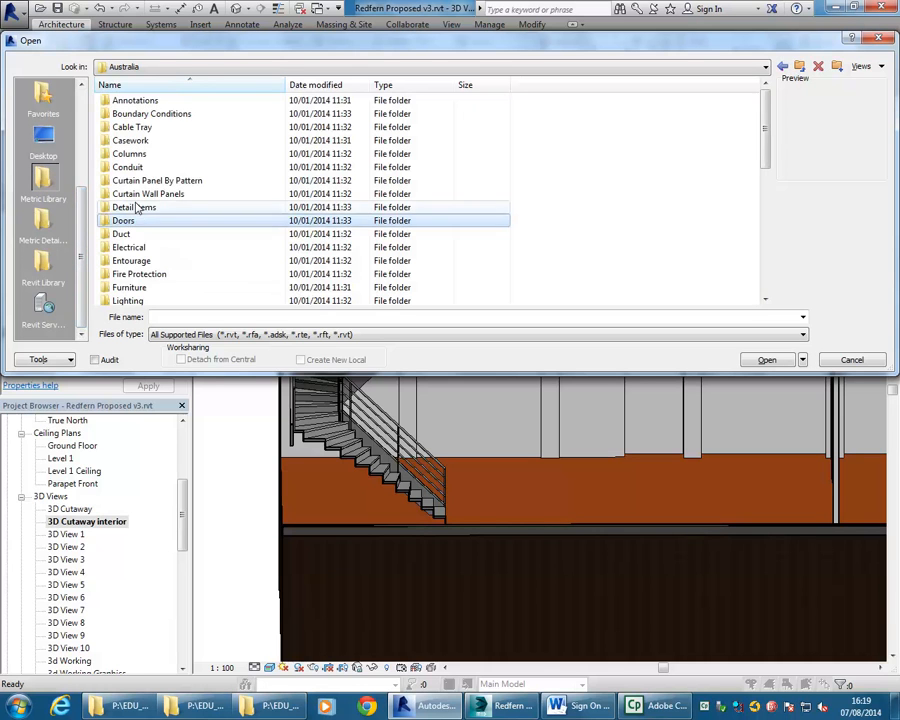
pyautogui.scroll(-3, 137, 207)
pyautogui.scroll(-2, 137, 207)
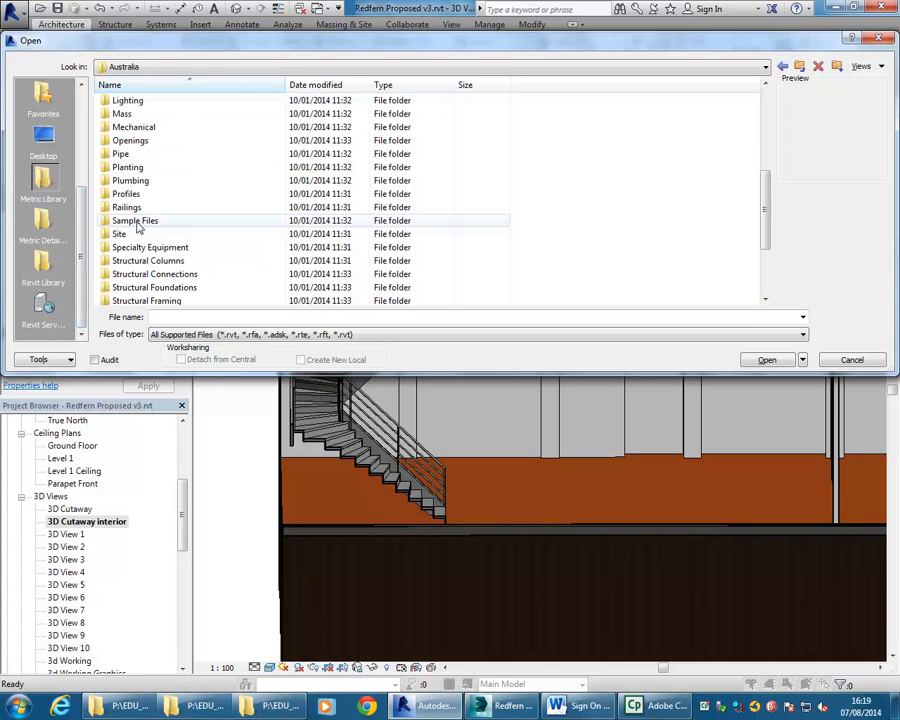
pyautogui.doubleClick(139, 224)
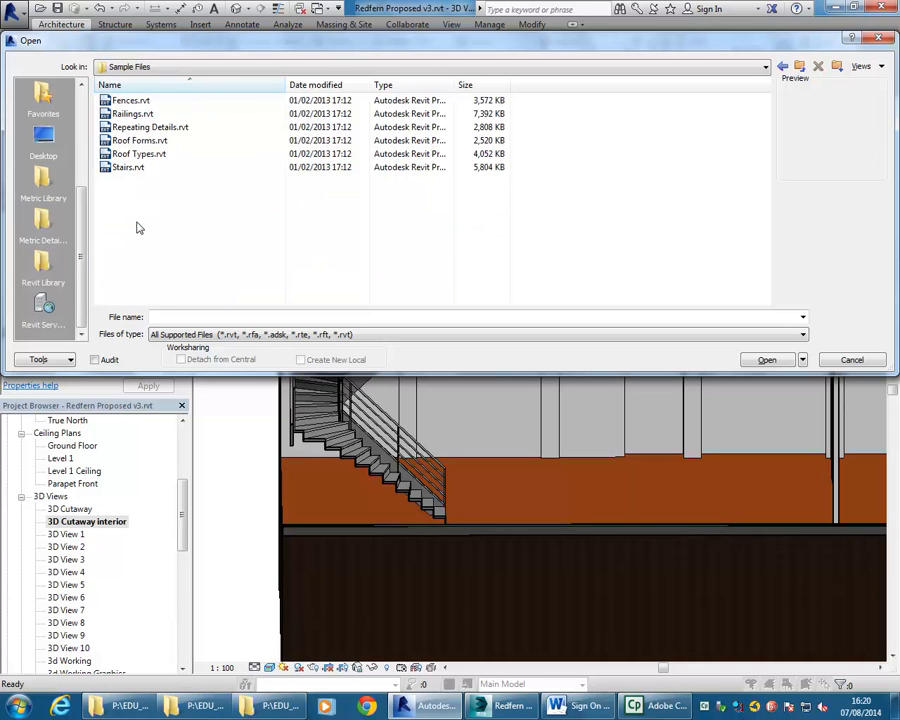
pyautogui.click(127, 167)
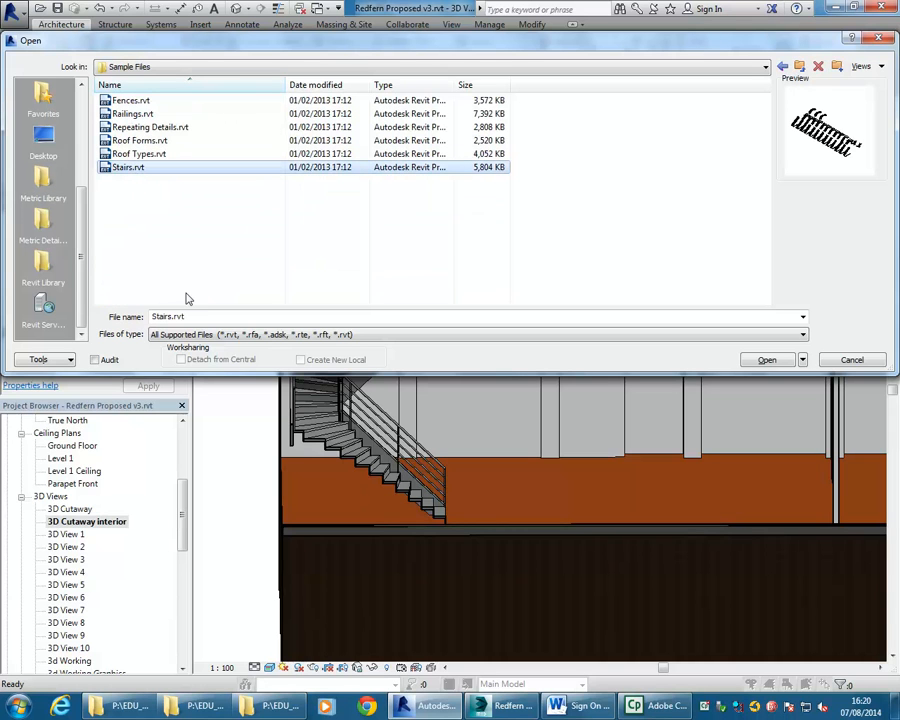
pyautogui.click(765, 360)
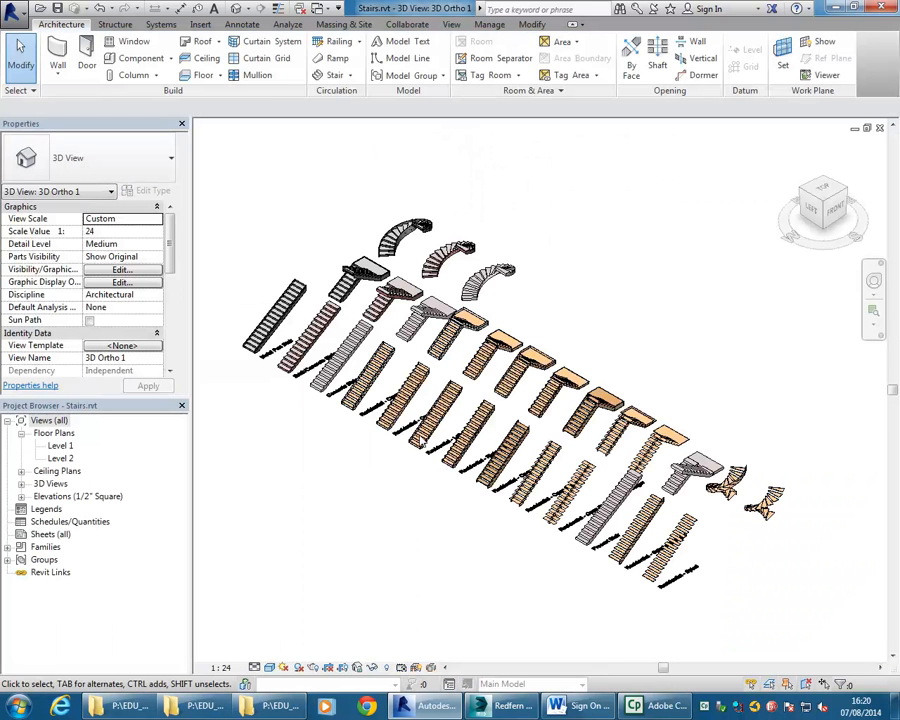
# - Copy the straight Residential - Spiral w Stringer stair to the clipboard
pyautogui.moveTo(366, 510); pyautogui.dragTo(350, 457, button='middle')
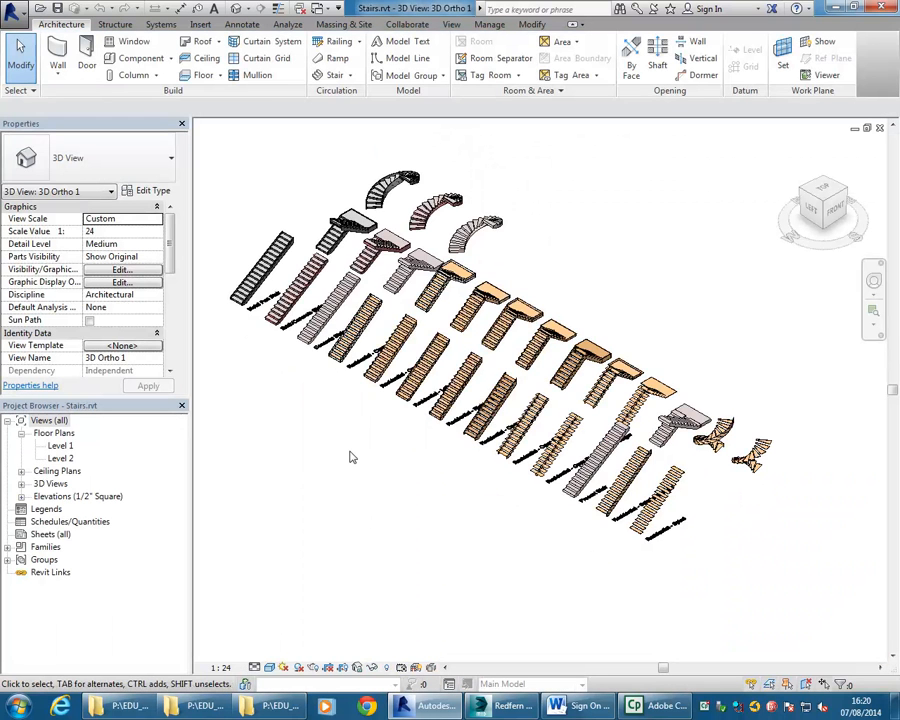
pyautogui.scroll(8, 804, 466)
pyautogui.moveTo(555, 358); pyautogui.dragTo(752, 281, button='middle')
pyautogui.scroll(2, 384, 405)
pyautogui.moveTo(390, 415); pyautogui.dragTo(386, 346, button='middle')
pyautogui.click(385, 345)
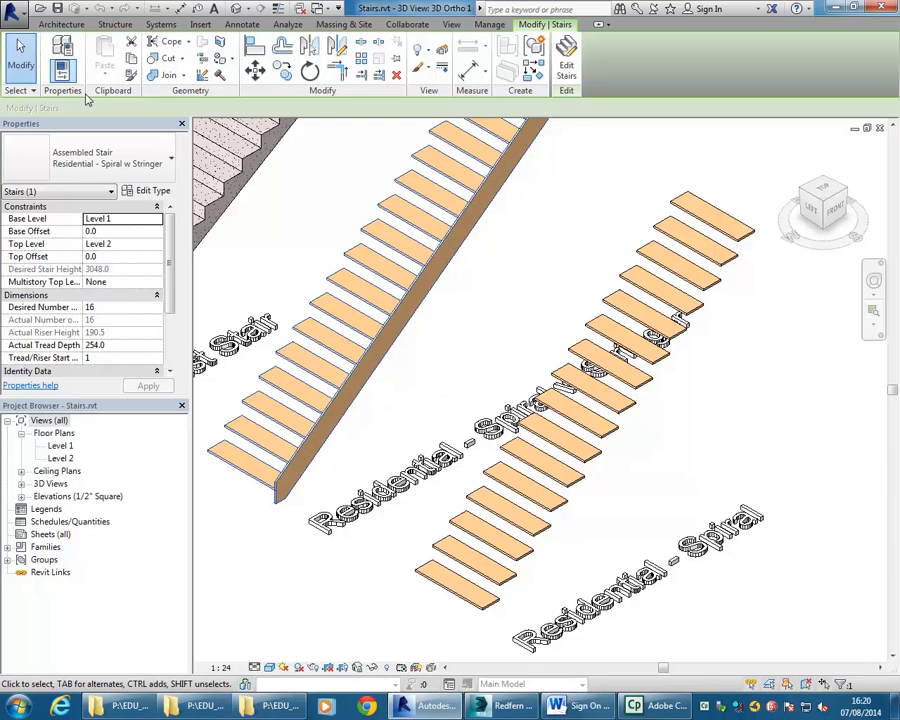
pyautogui.click(131, 60)
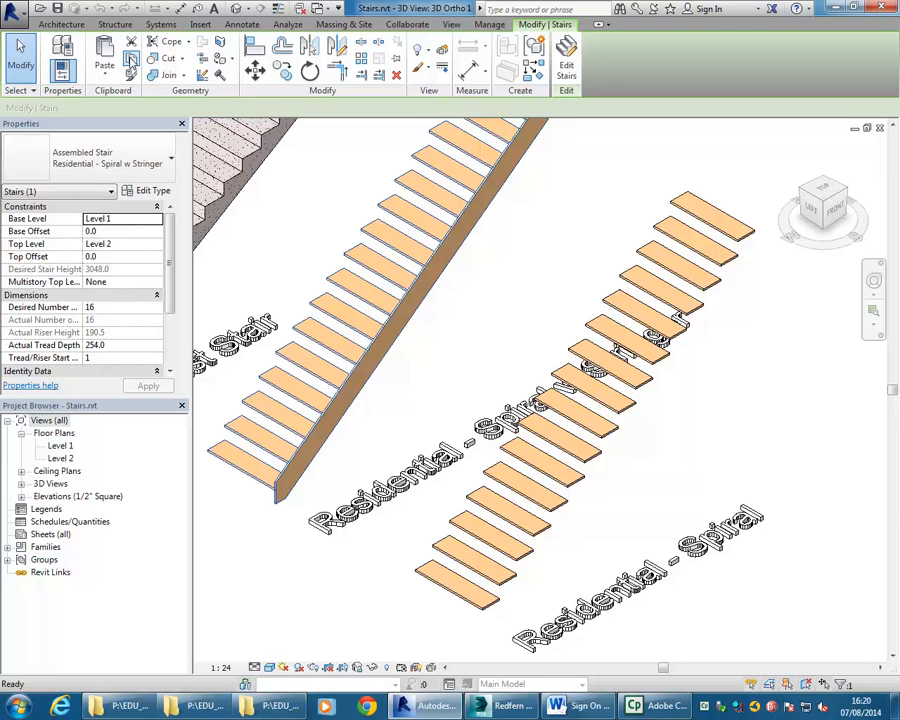
pyautogui.click(490, 290)
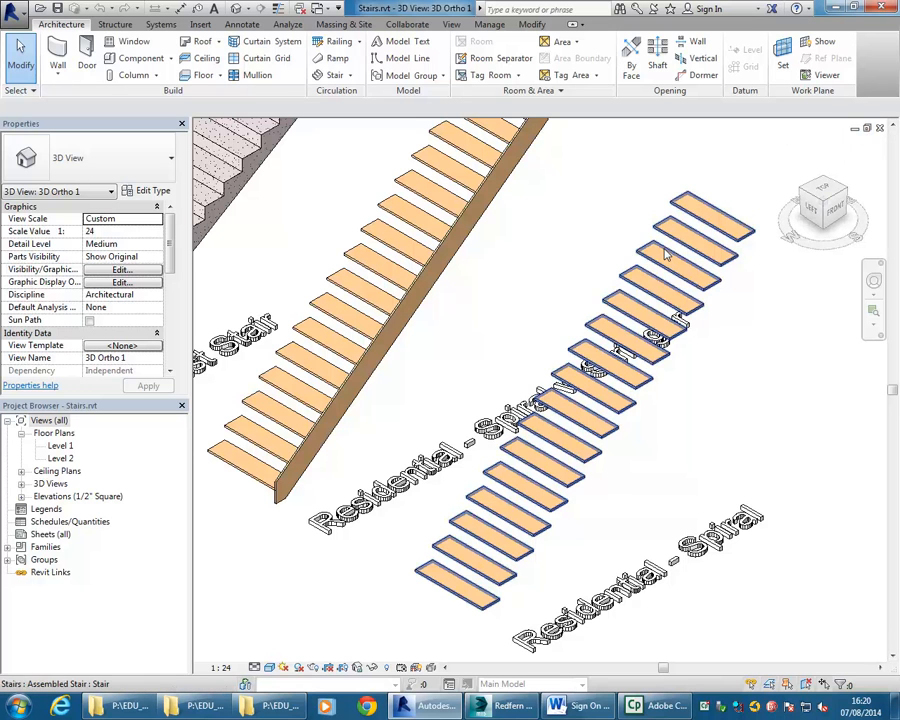
# - Paste the copied stair into Redfern Proposed's 3D Cutaway interior view to bring in its type, and delete the pasted stair
pyautogui.hotkey('ctrl', 'Tab')
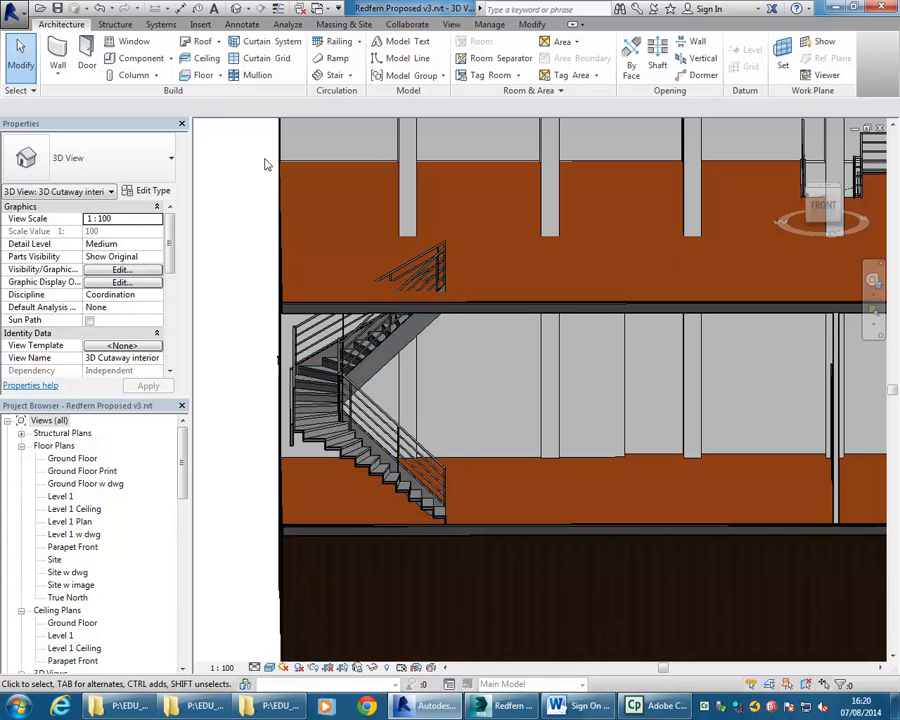
pyautogui.click(532, 26)
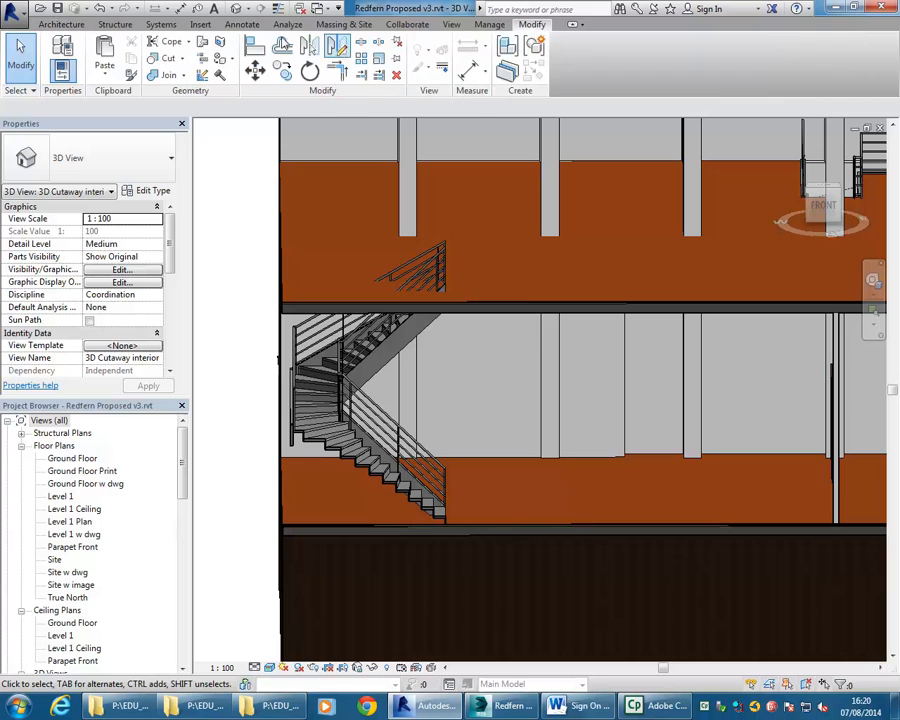
pyautogui.click(106, 64)
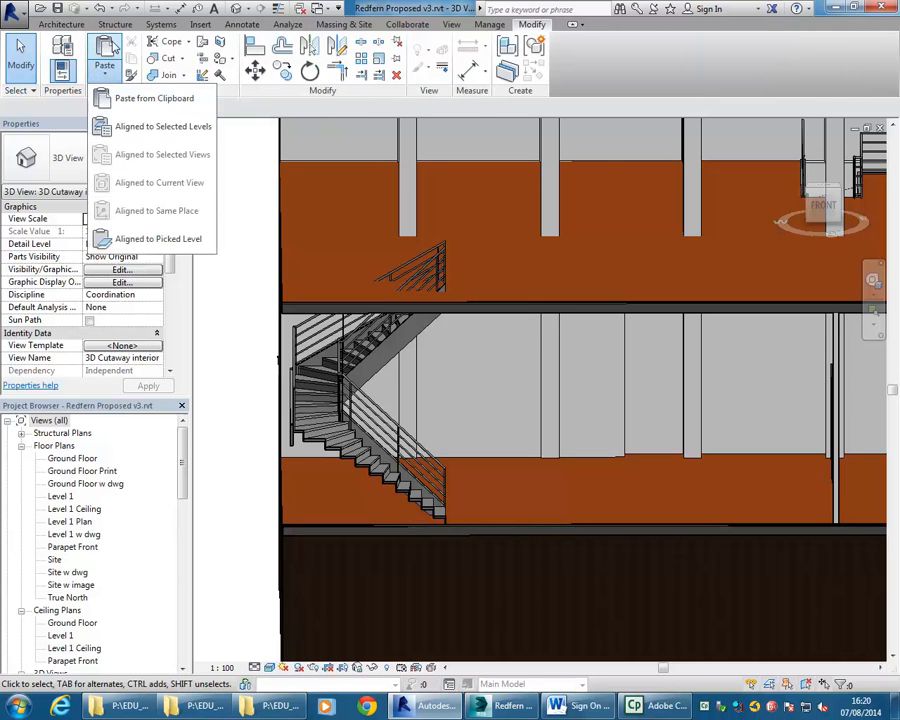
pyautogui.click(150, 98)
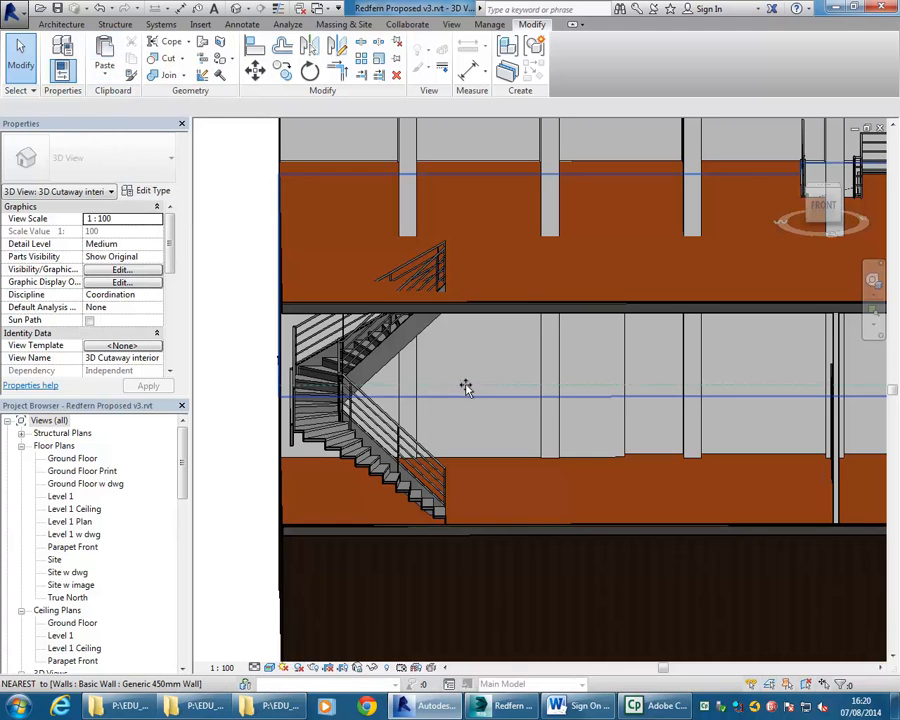
pyautogui.click(552, 489)
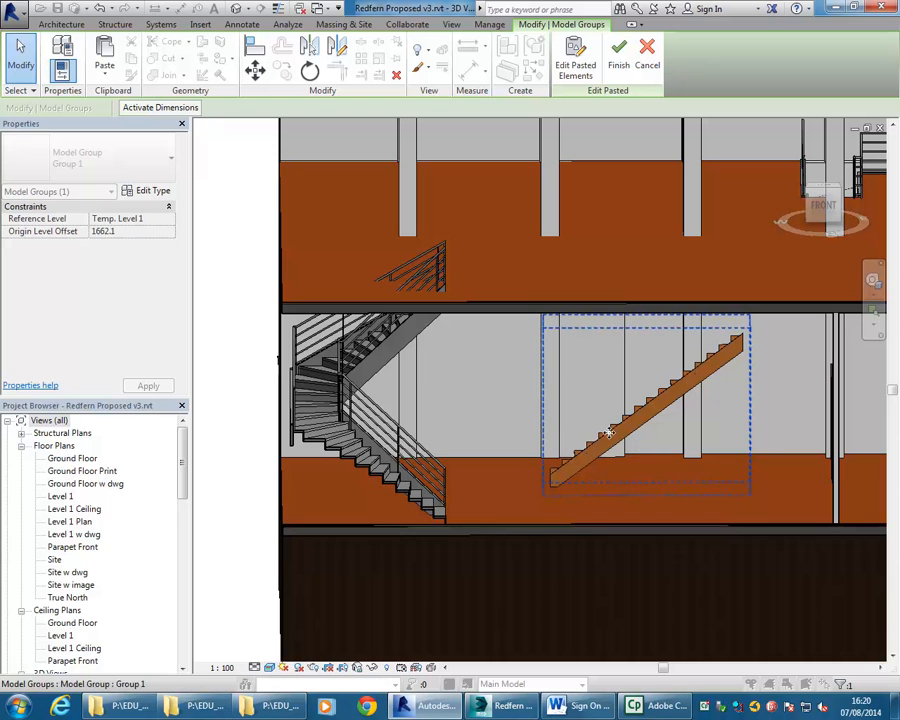
pyautogui.click(619, 58)
pyautogui.click(650, 410)
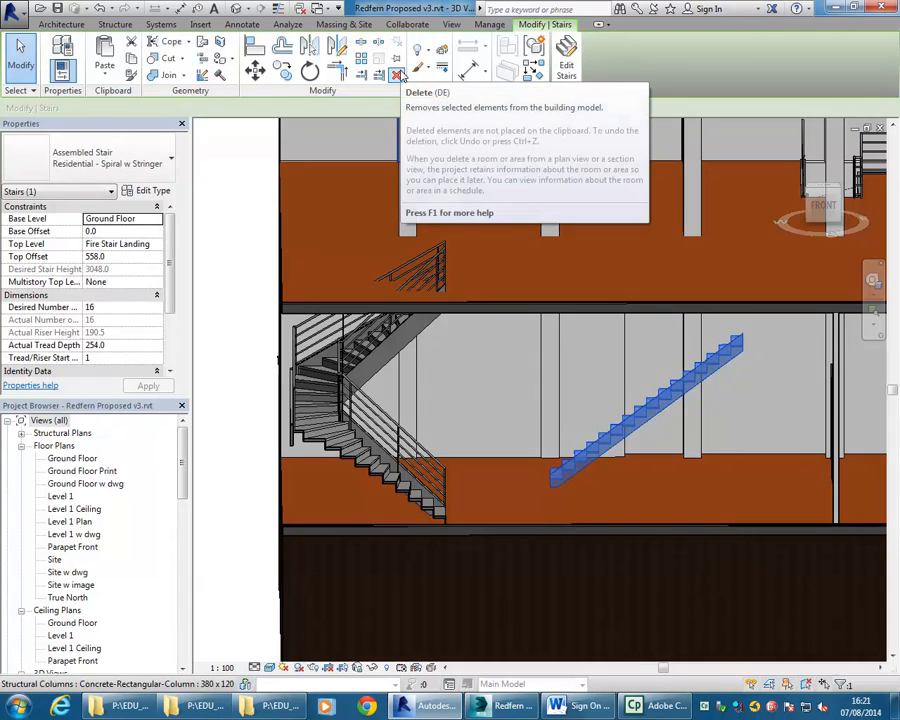
pyautogui.click(398, 75)
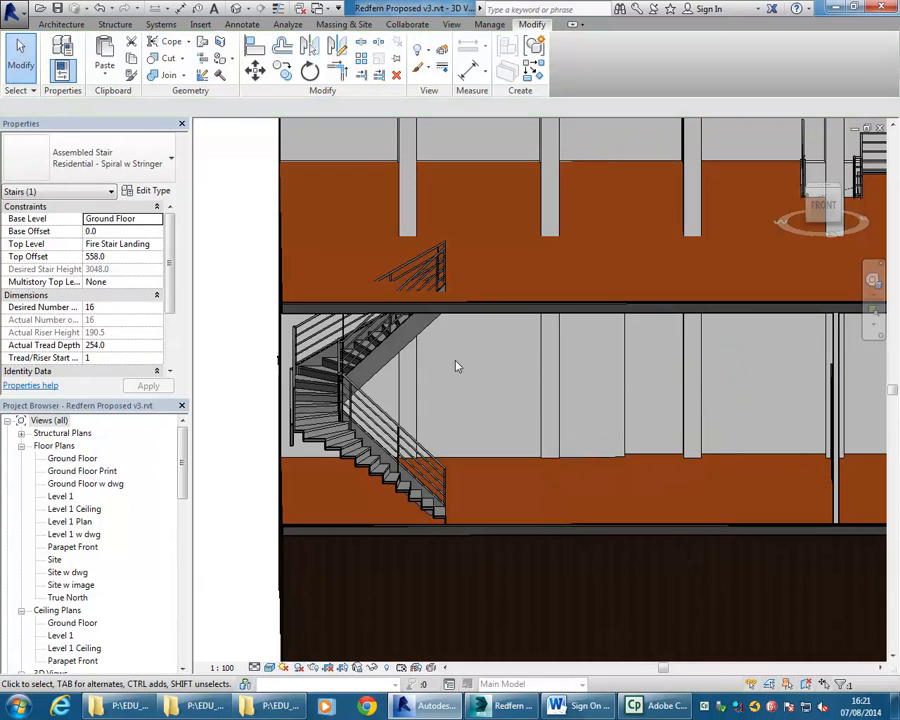
# - Change the U-shaped winder stair's type to Residential - Spiral w Stringer
pyautogui.click(343, 443)
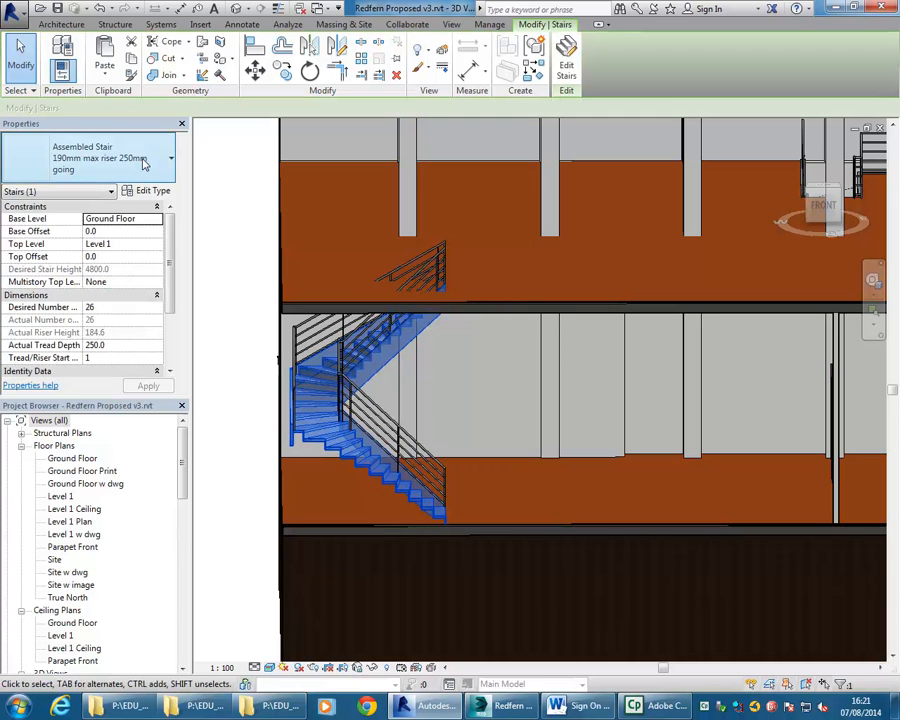
pyautogui.click(143, 163)
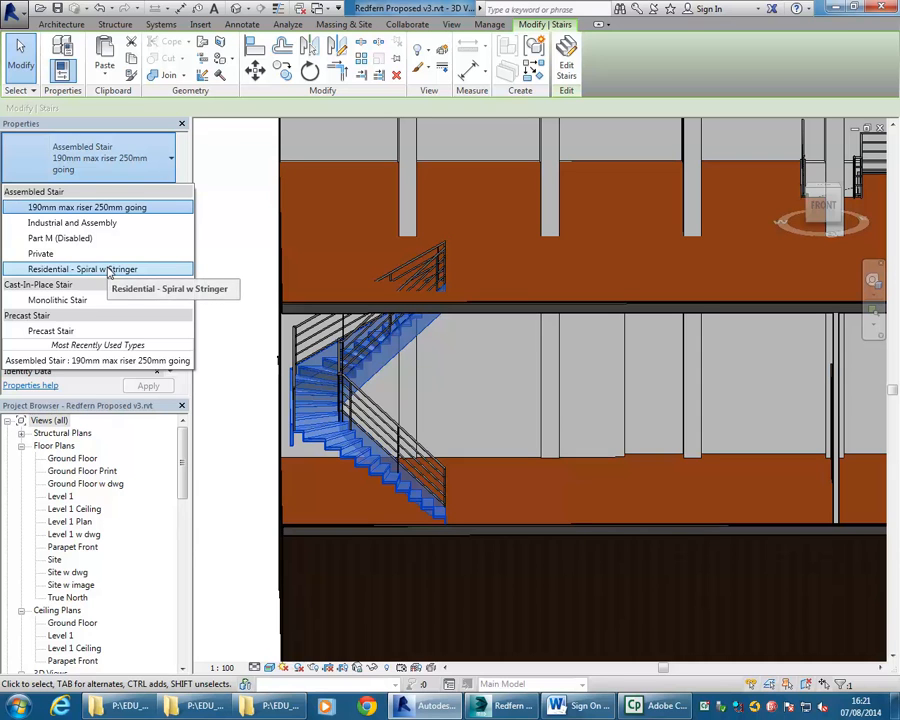
pyautogui.click(56, 271)
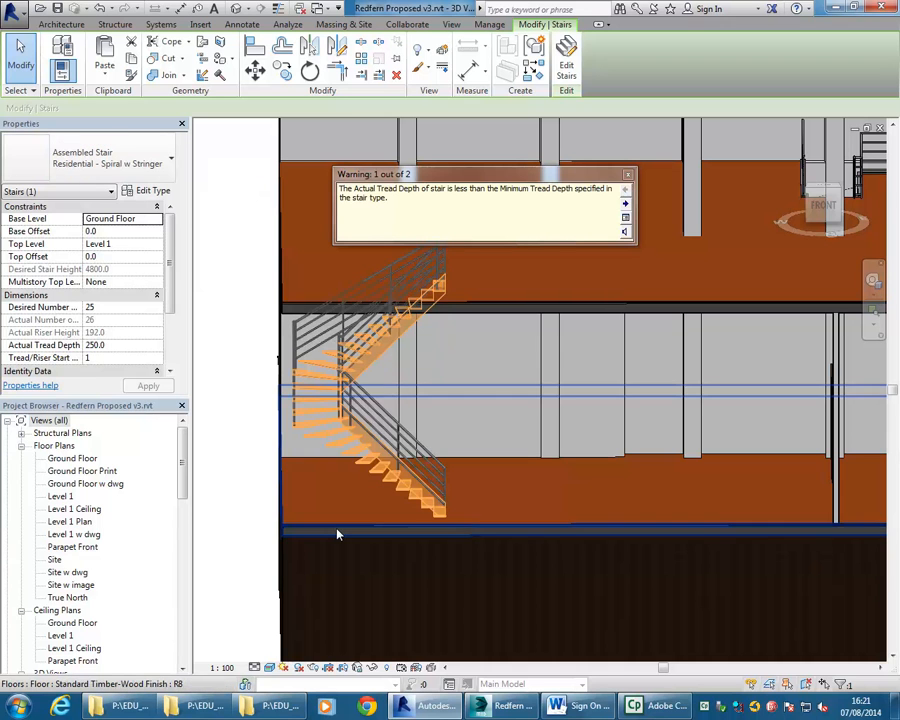
pyautogui.press('Escape')
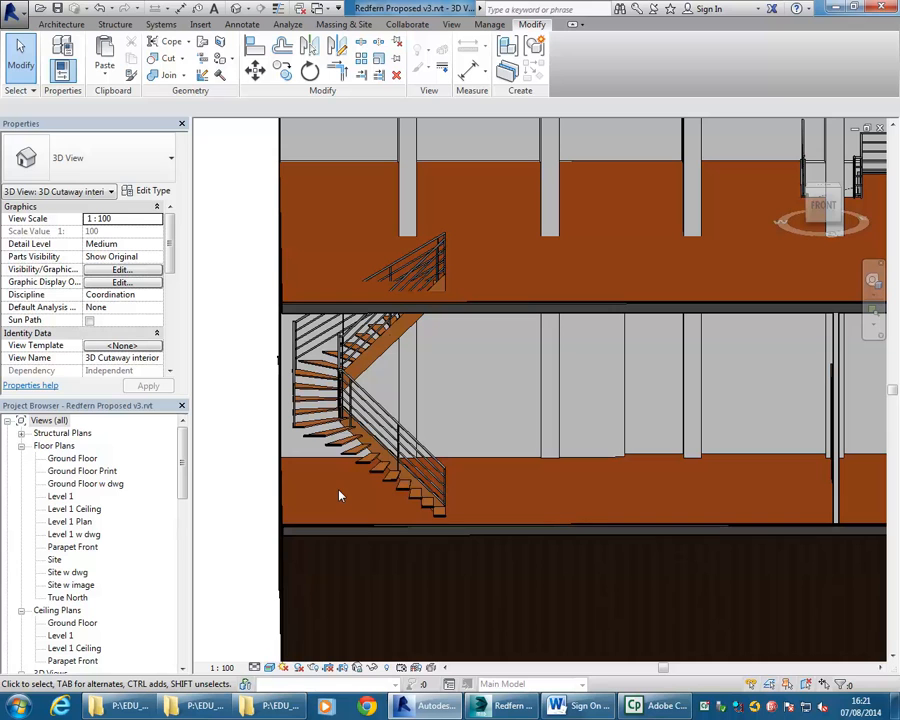
# - Check which railing types the project offers for the winder stair's inner railing, leaving its type as it is
pyautogui.click(368, 477)
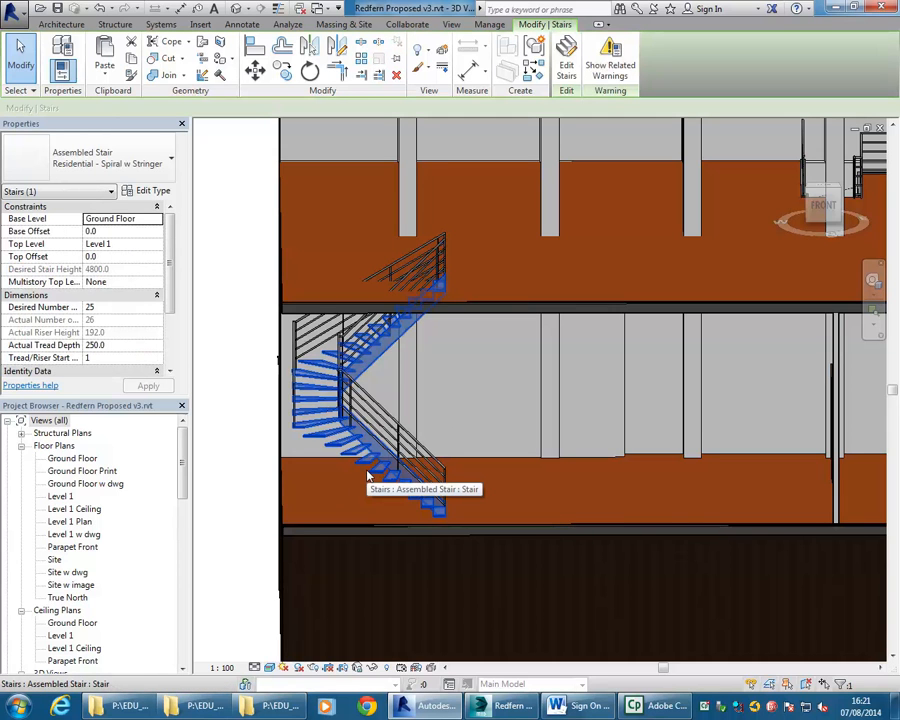
pyautogui.scroll(5, 385, 465)
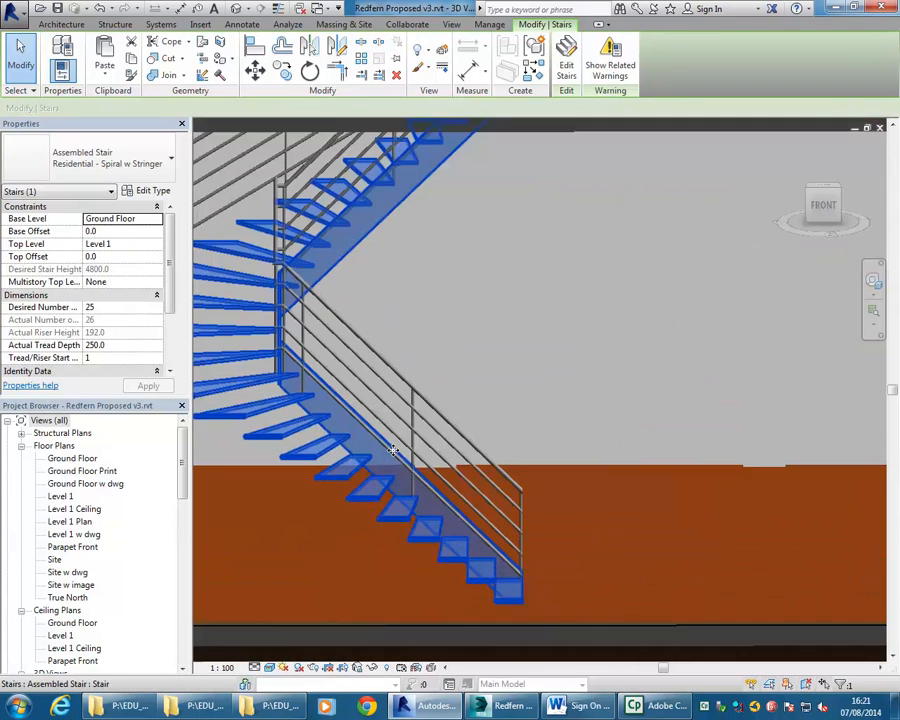
pyautogui.click(414, 406)
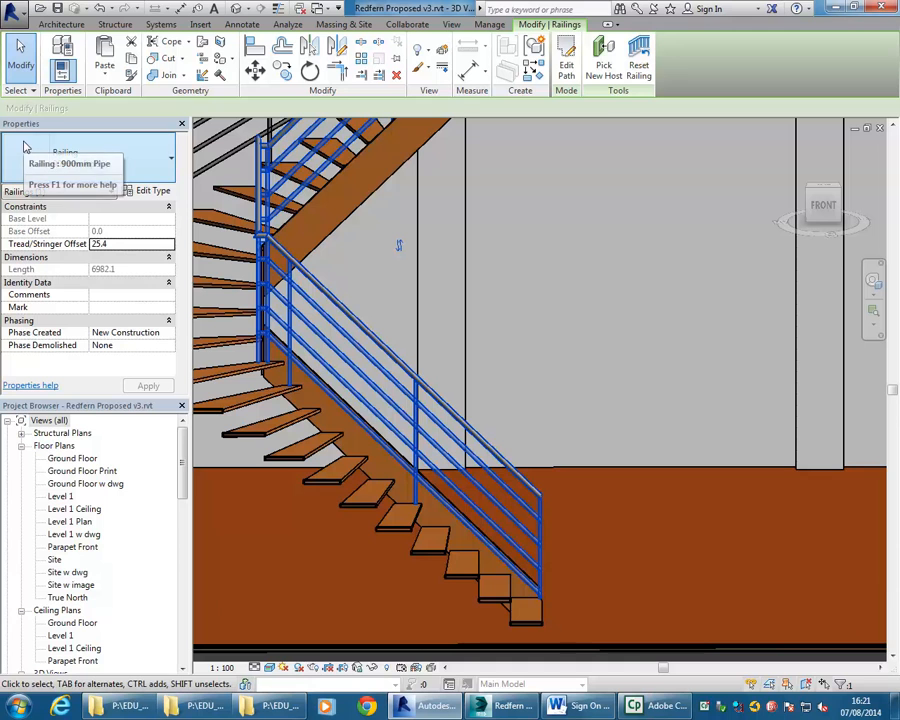
pyautogui.click(129, 171)
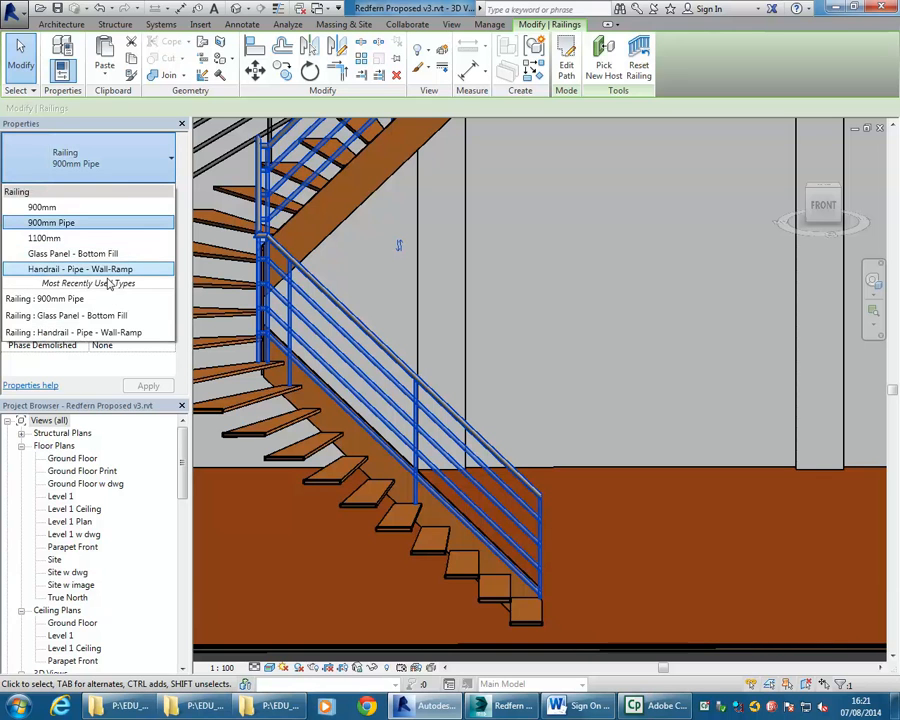
pyautogui.click(121, 170)
pyautogui.click(589, 364)
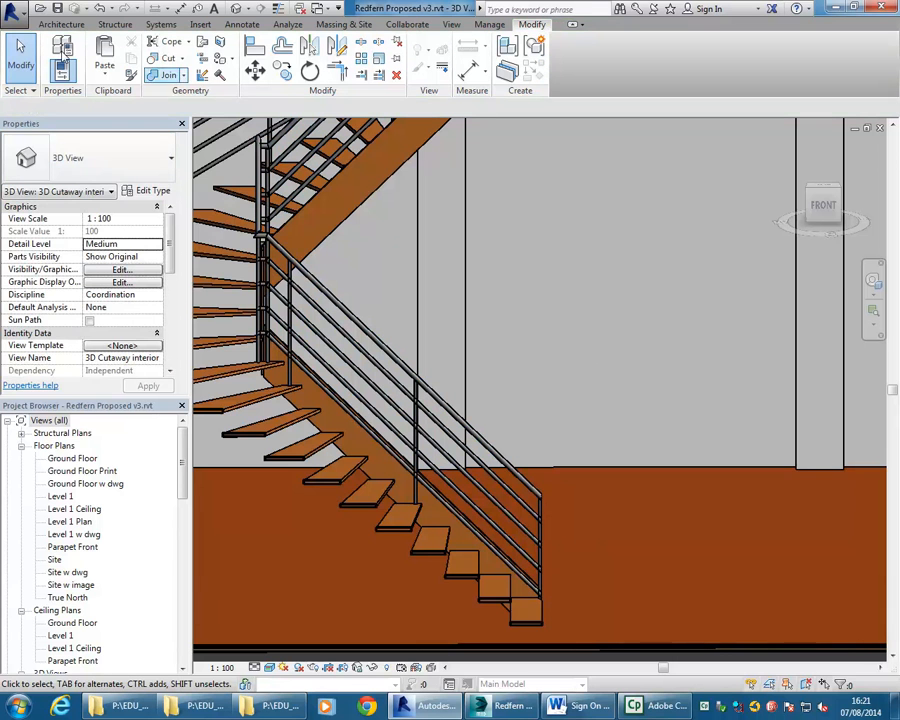
# - Open the Railings.rvt sample project from the Sample Files folder of the Metric Library
pyautogui.click(8, 12)
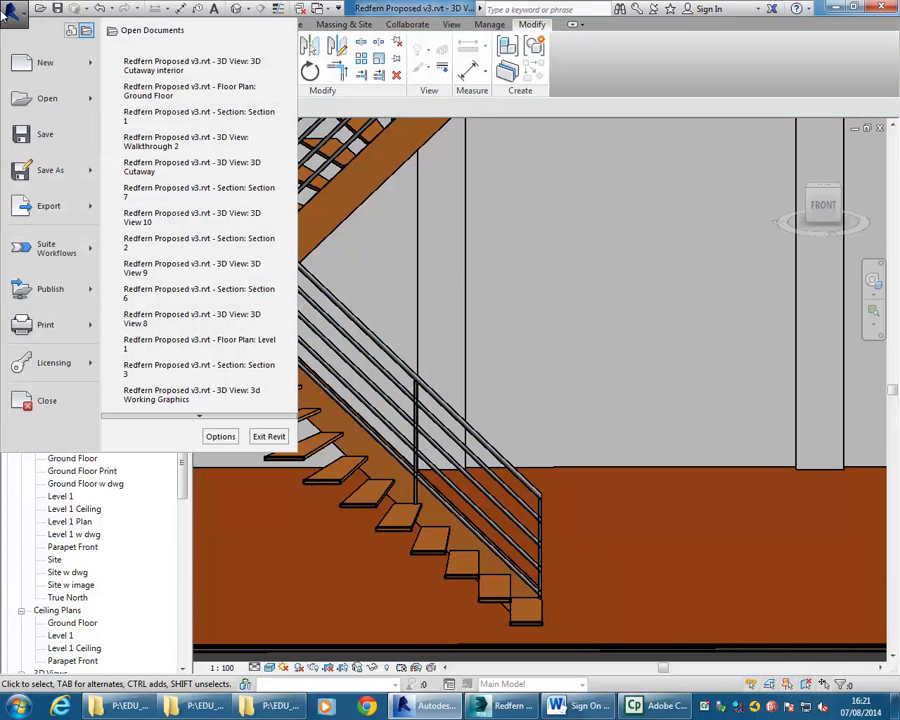
pyautogui.click(30, 97)
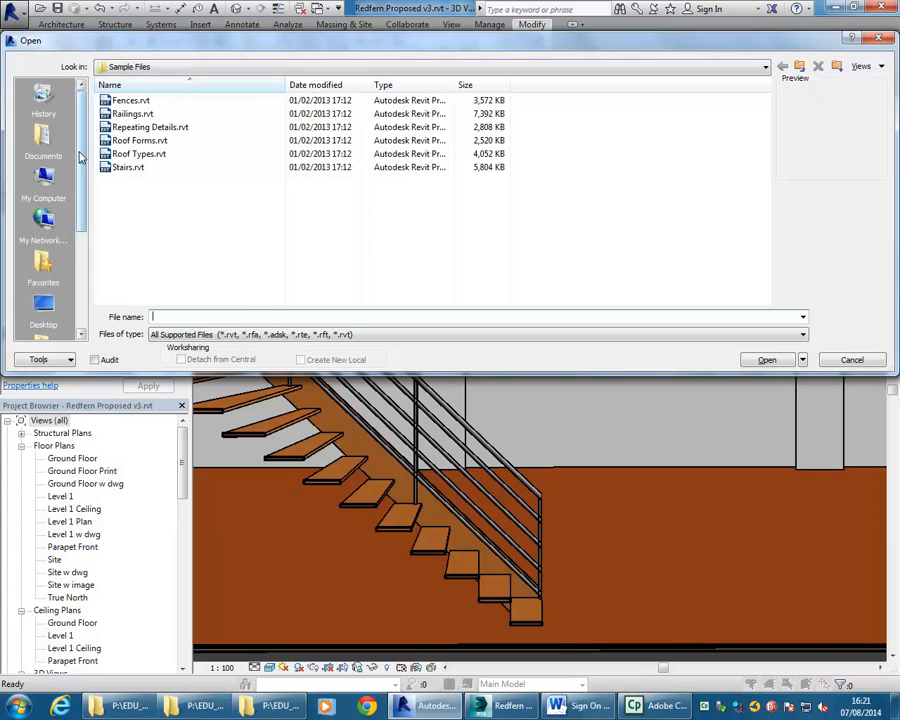
pyautogui.moveTo(78, 182); pyautogui.dragTo(77, 278)
pyautogui.click(43, 180)
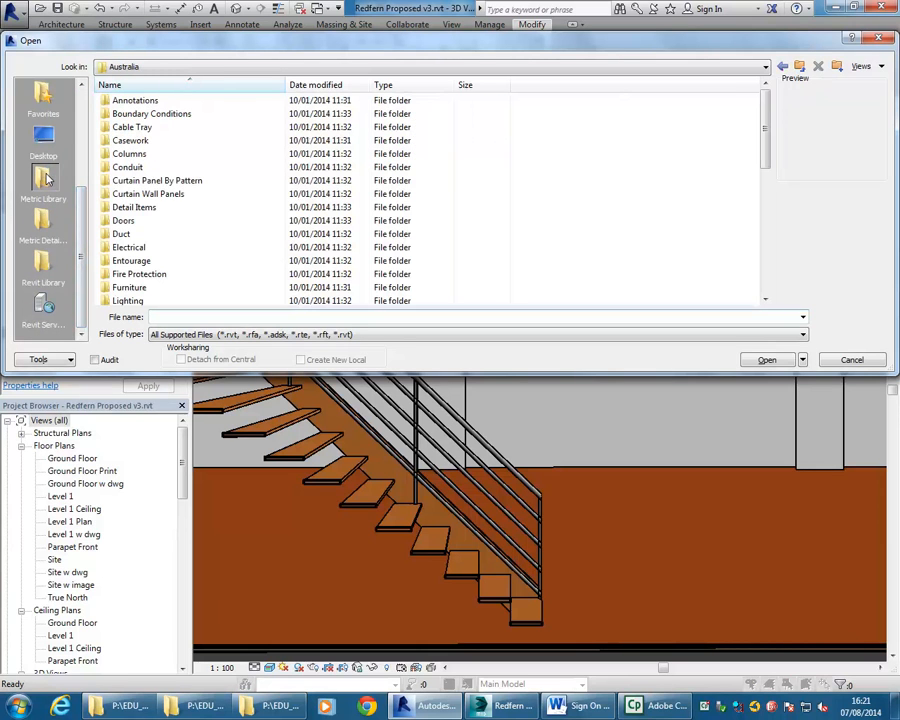
pyautogui.click(148, 209)
pyautogui.scroll(-5, 150, 214)
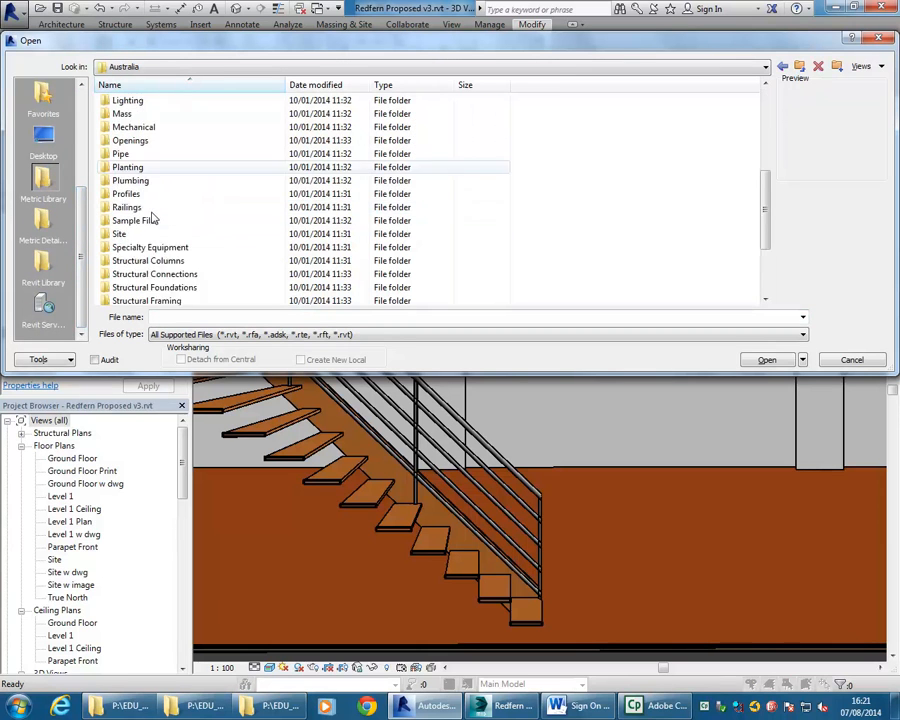
pyautogui.scroll(2, 152, 216)
pyautogui.scroll(-3, 140, 207)
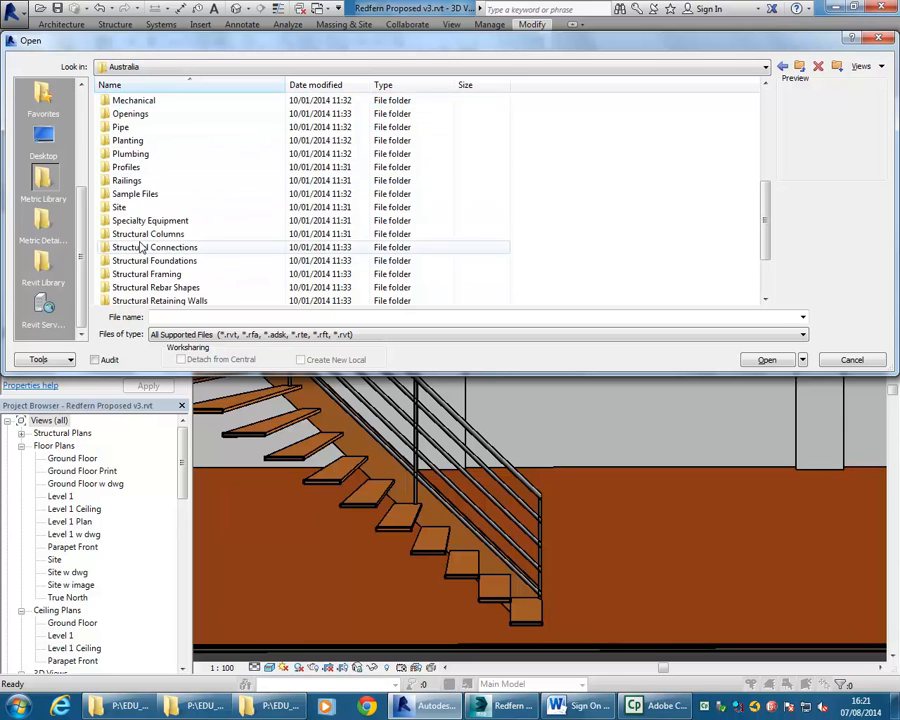
pyautogui.doubleClick(133, 194)
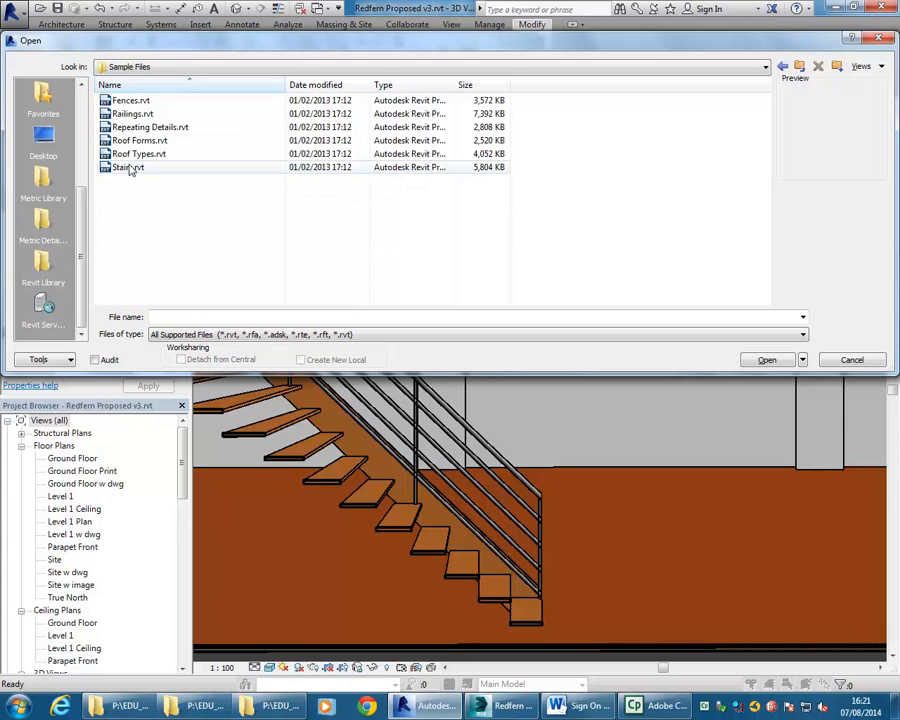
pyautogui.doubleClick(133, 114)
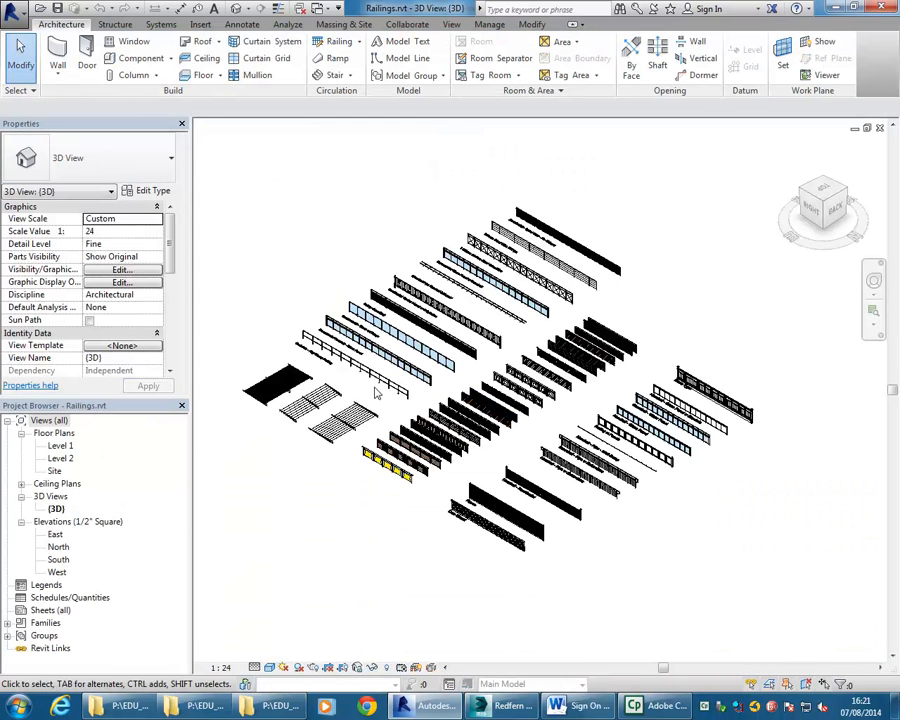
# - Copy the Parapetto_08 horizontal-bar railing in the Railings.rvt 3D view to the clipboard
pyautogui.scroll(5, 515, 470)
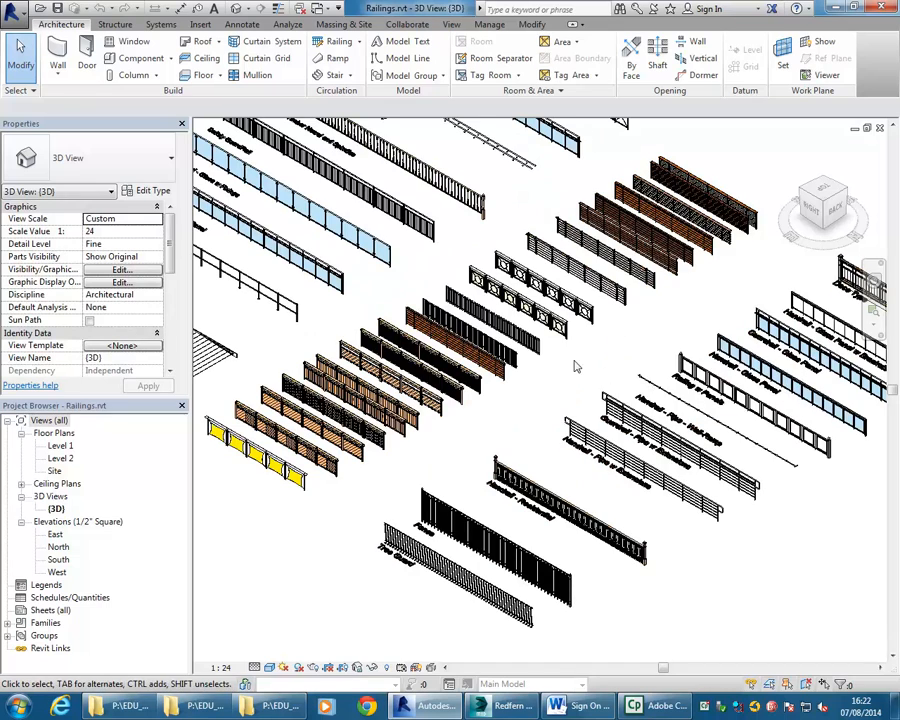
pyautogui.moveTo(714, 396); pyautogui.dragTo(582, 410, button='middle')
pyautogui.scroll(1, 683, 322)
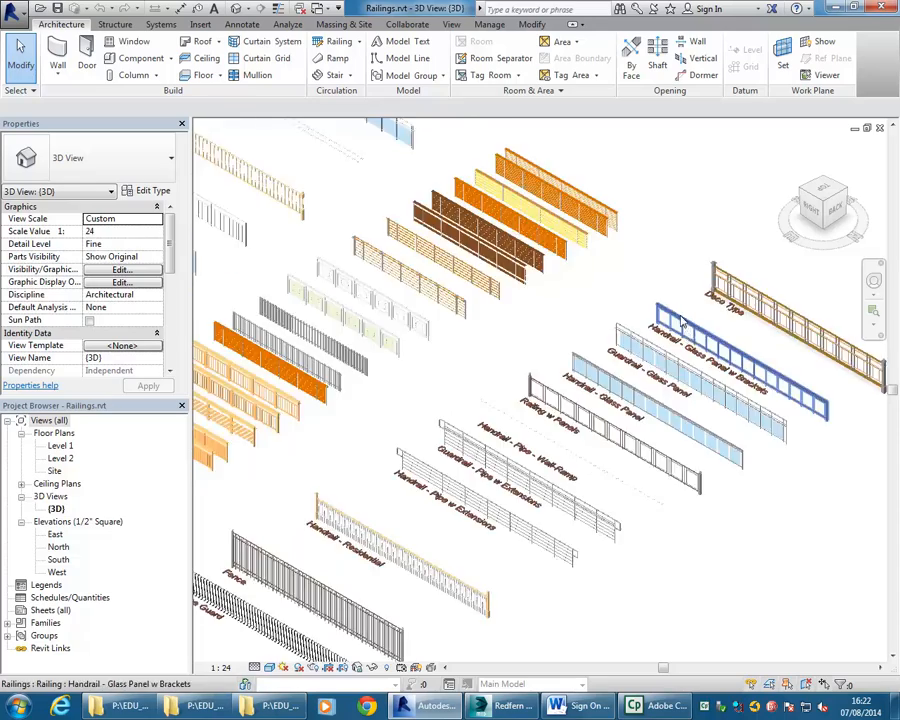
pyautogui.moveTo(787, 378); pyautogui.dragTo(709, 329, button='middle')
pyautogui.scroll(5, 705, 332)
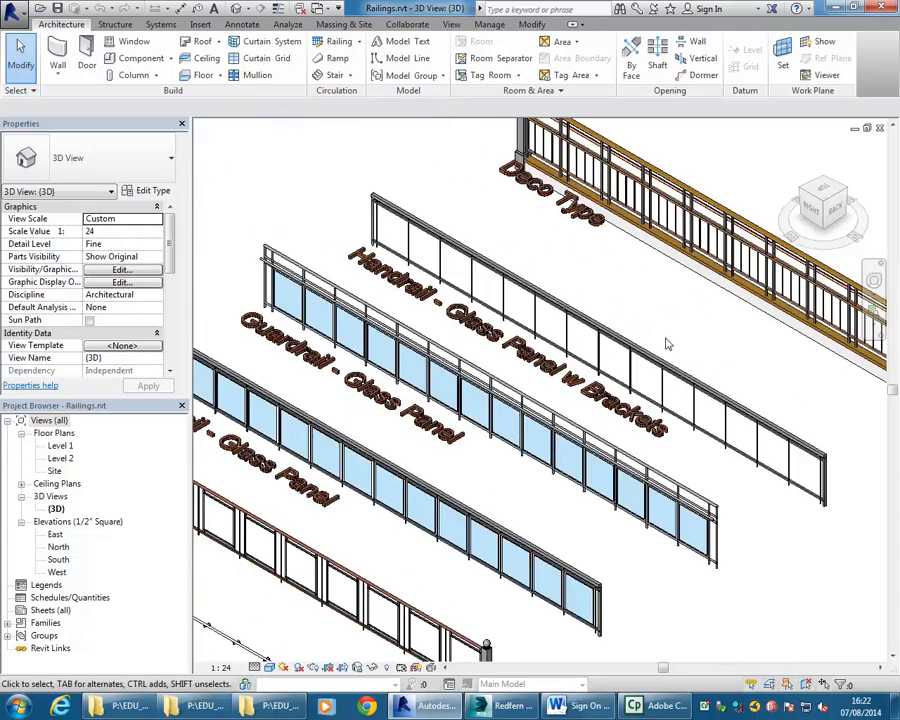
pyautogui.scroll(-1, 407, 212)
pyautogui.moveTo(407, 212); pyautogui.dragTo(675, 392, button='middle')
pyautogui.scroll(-1, 561, 356)
pyautogui.moveTo(561, 356); pyautogui.dragTo(729, 410, button='middle')
pyautogui.scroll(3, 436, 348)
pyautogui.moveTo(382, 374); pyautogui.dragTo(625, 360, button='middle')
pyautogui.click(584, 400)
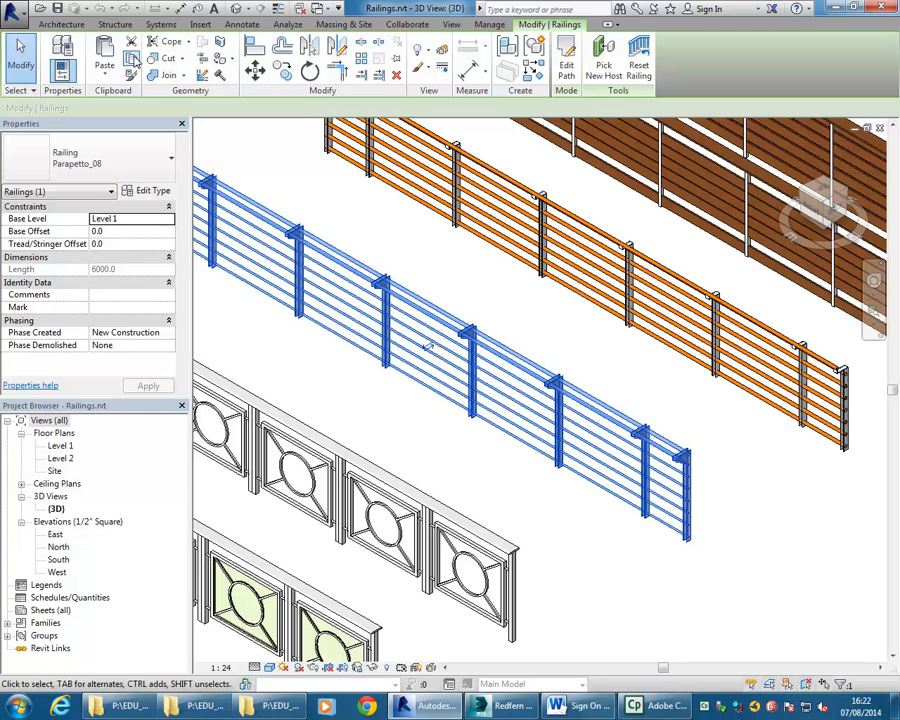
pyautogui.click(538, 327)
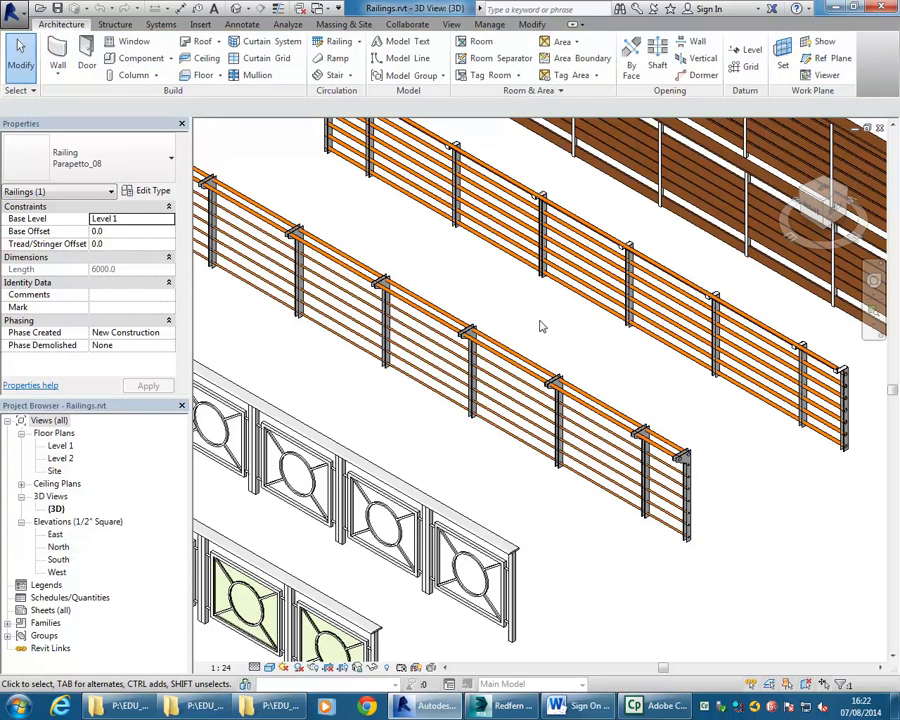
# - Paste the copied railing into Redfern Proposed's 3D Cutaway interior view to bring in its type, and delete the pasted railing
pyautogui.hotkey('ctrl', 'Tab')
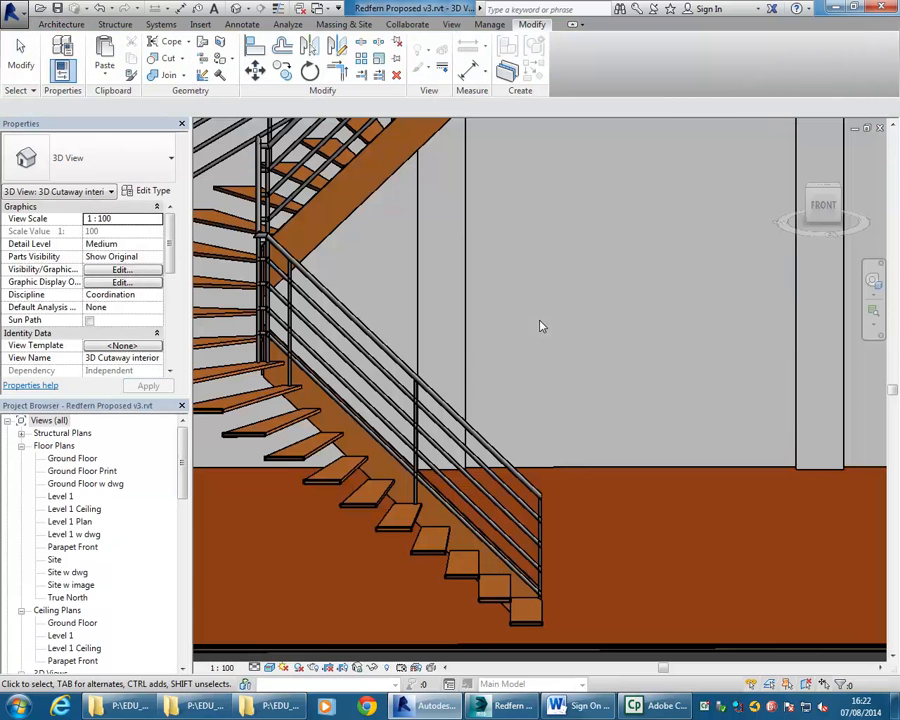
pyautogui.click(104, 52)
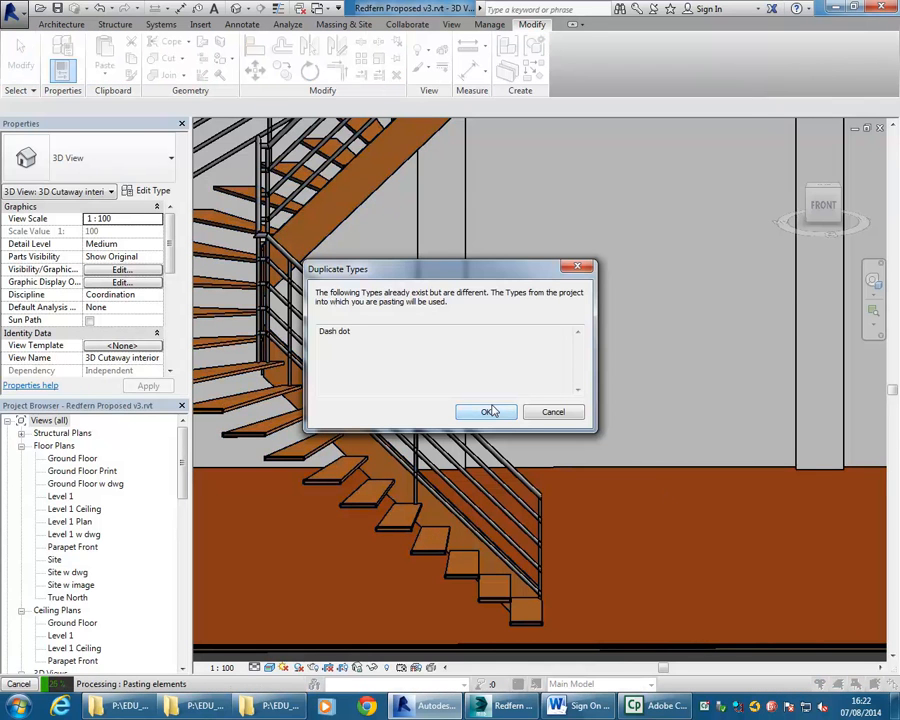
pyautogui.click(486, 412)
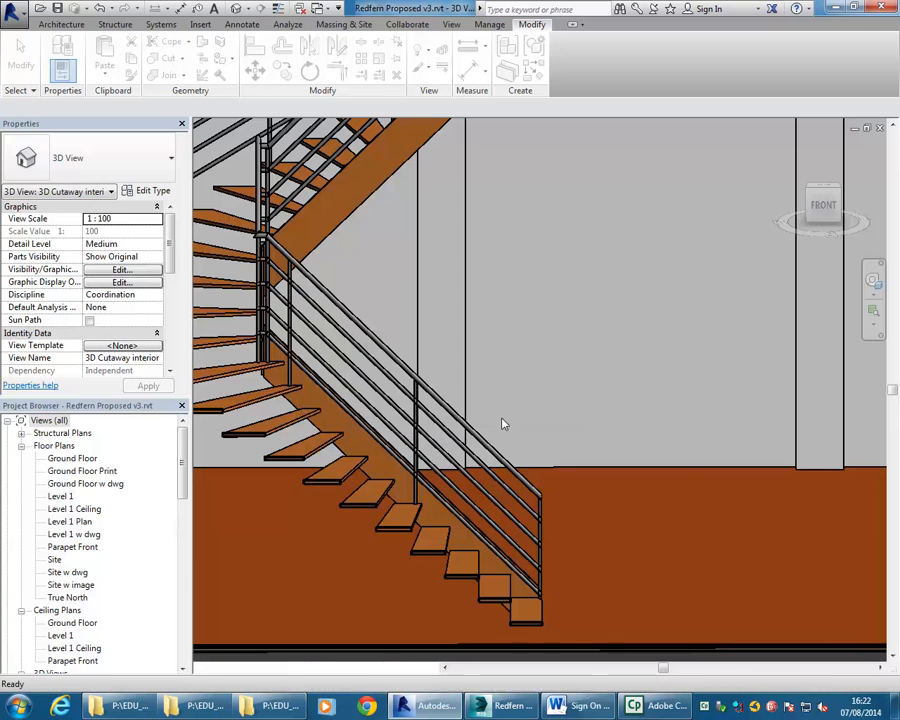
pyautogui.click(679, 518)
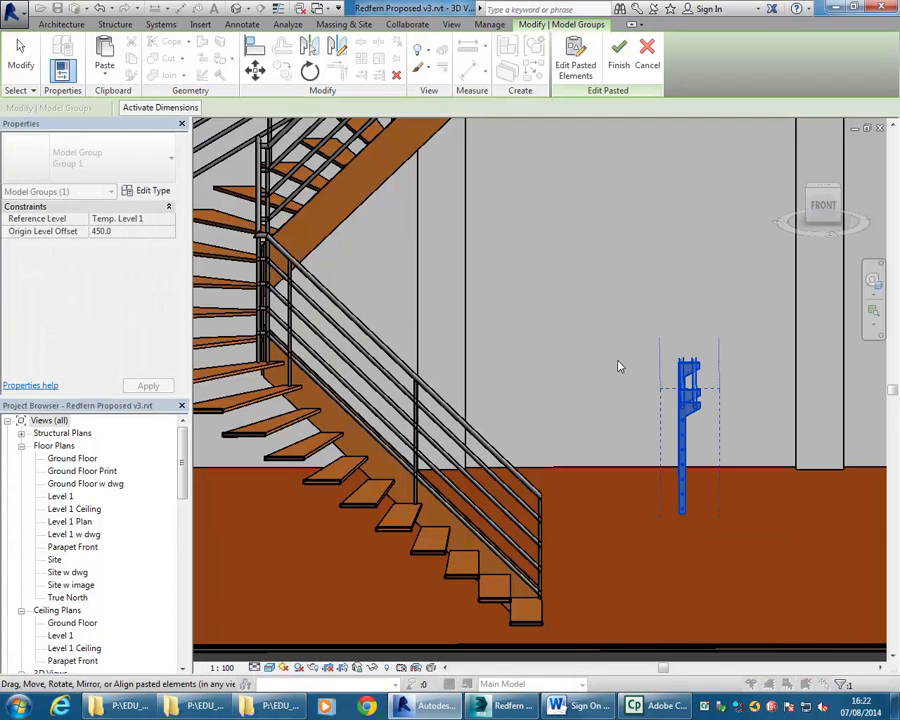
pyautogui.click(396, 76)
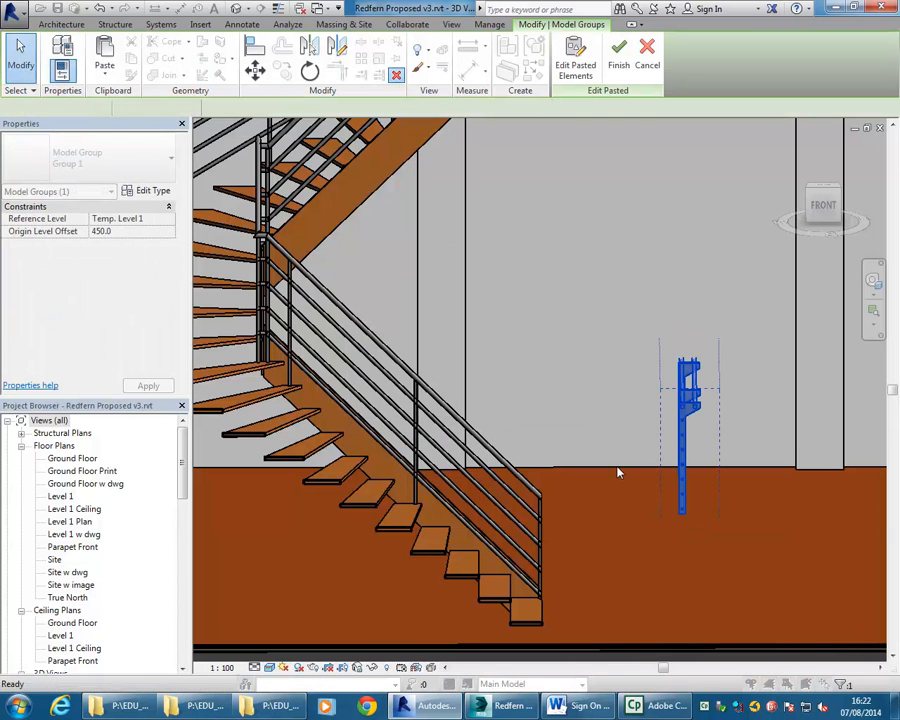
# - Change the winder stair's inner railing type to Parapetto_08
pyautogui.click(496, 449)
pyautogui.click(128, 172)
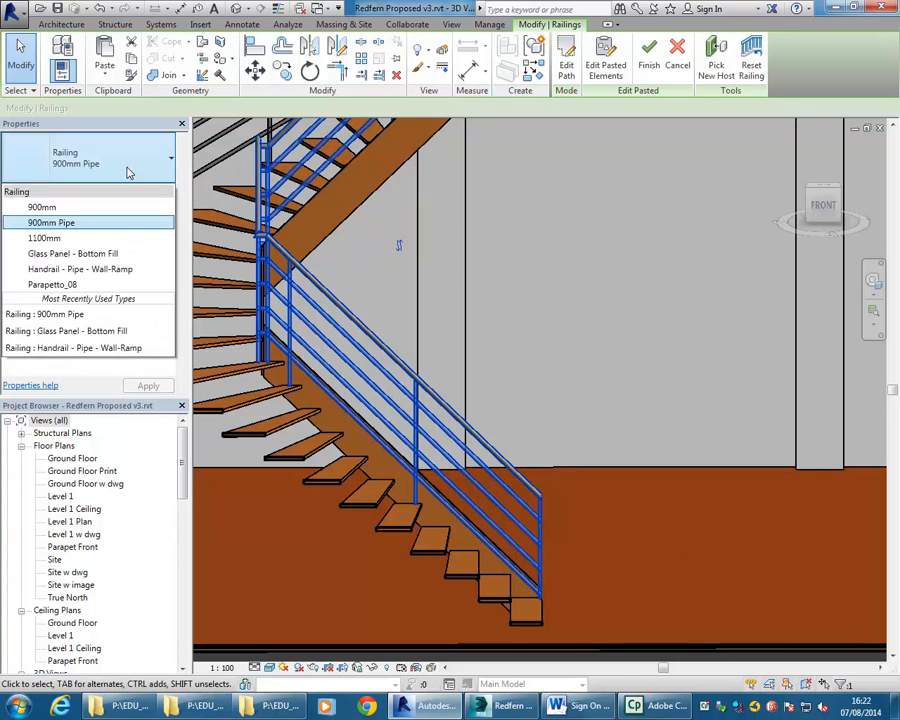
pyautogui.click(80, 286)
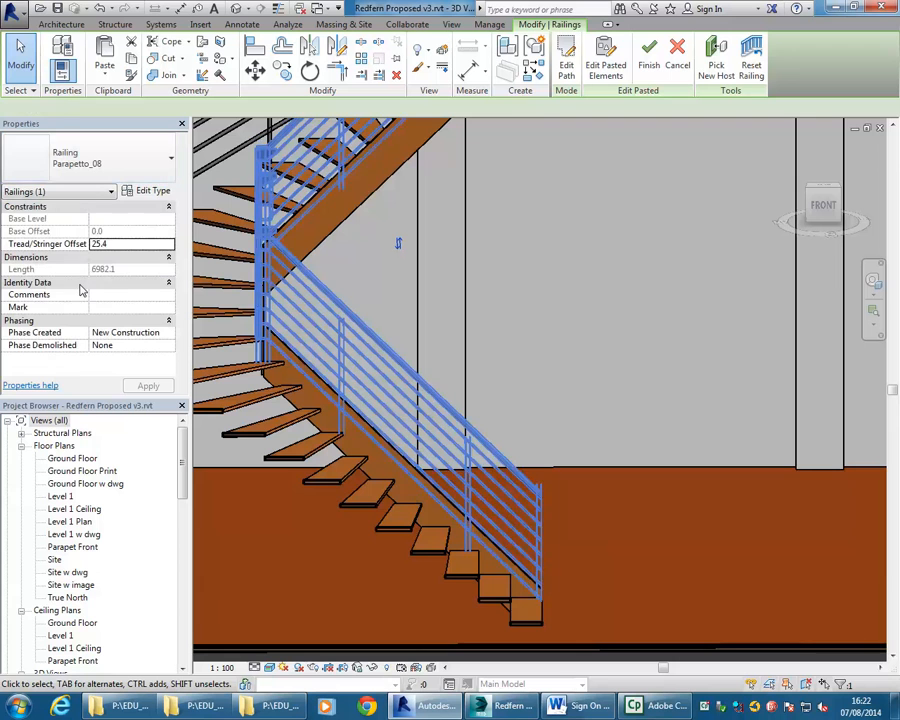
pyautogui.click(631, 405)
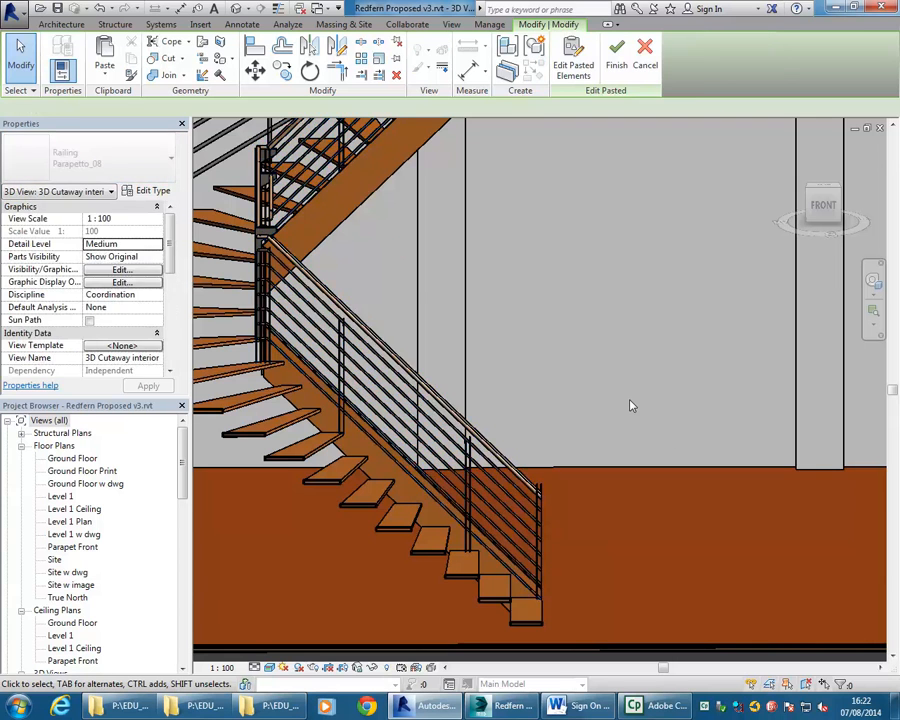
# - Change the winder stair's outer railing to the Parapetto_08 type as well
pyautogui.scroll(-3, 631, 405)
pyautogui.moveTo(631, 405); pyautogui.dragTo(569, 418, button='middle')
pyautogui.click(441, 388)
pyautogui.keyDown('shift'); pyautogui.moveTo(441, 388); pyautogui.dragTo(263, 297, button='middle'); pyautogui.keyUp('shift')
pyautogui.click(287, 320)
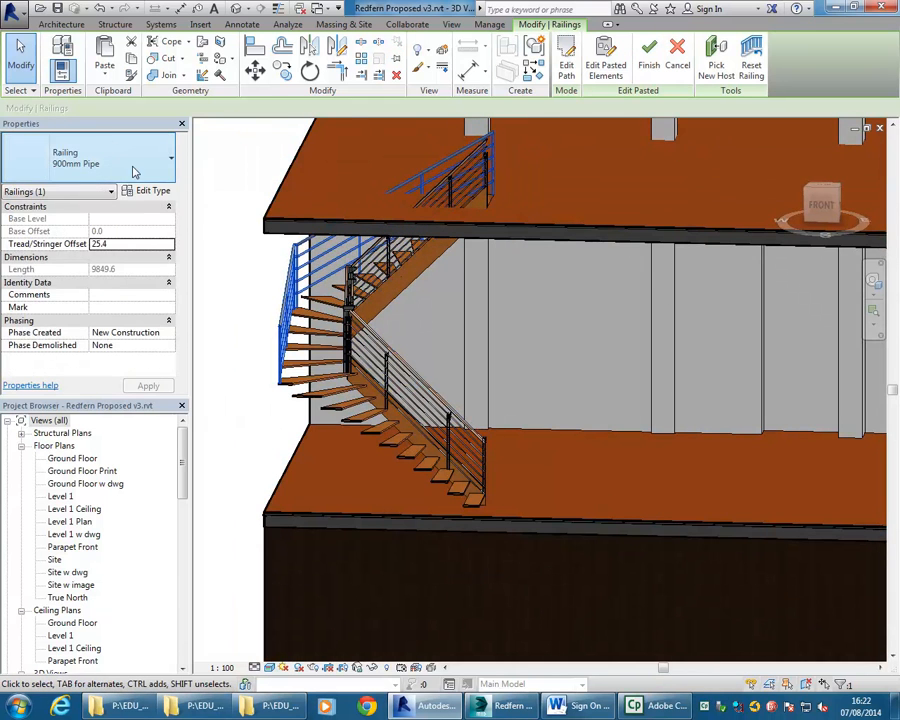
pyautogui.click(88, 160)
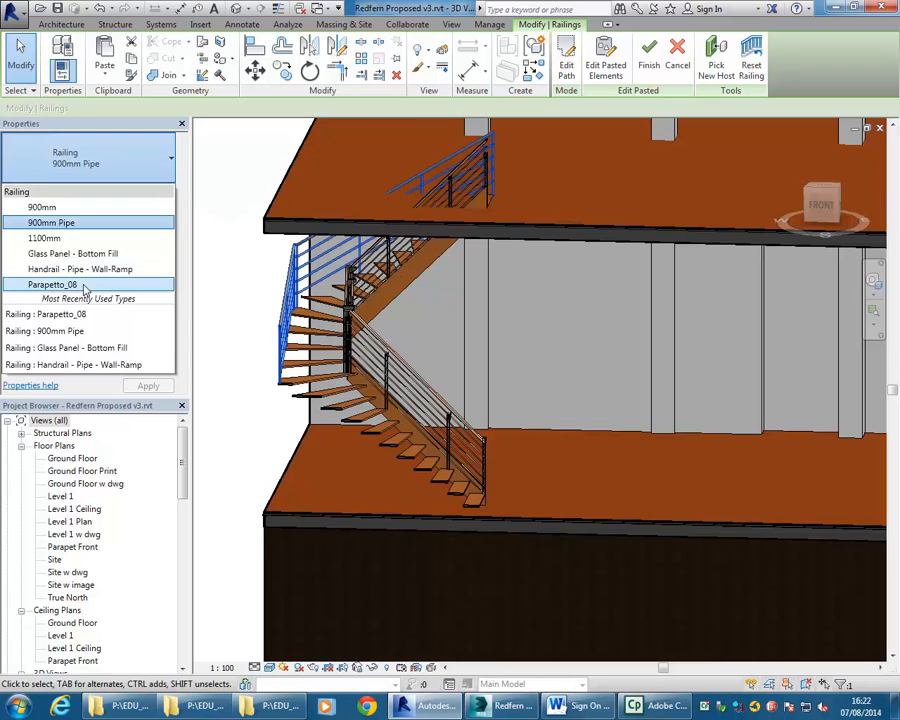
pyautogui.click(60, 285)
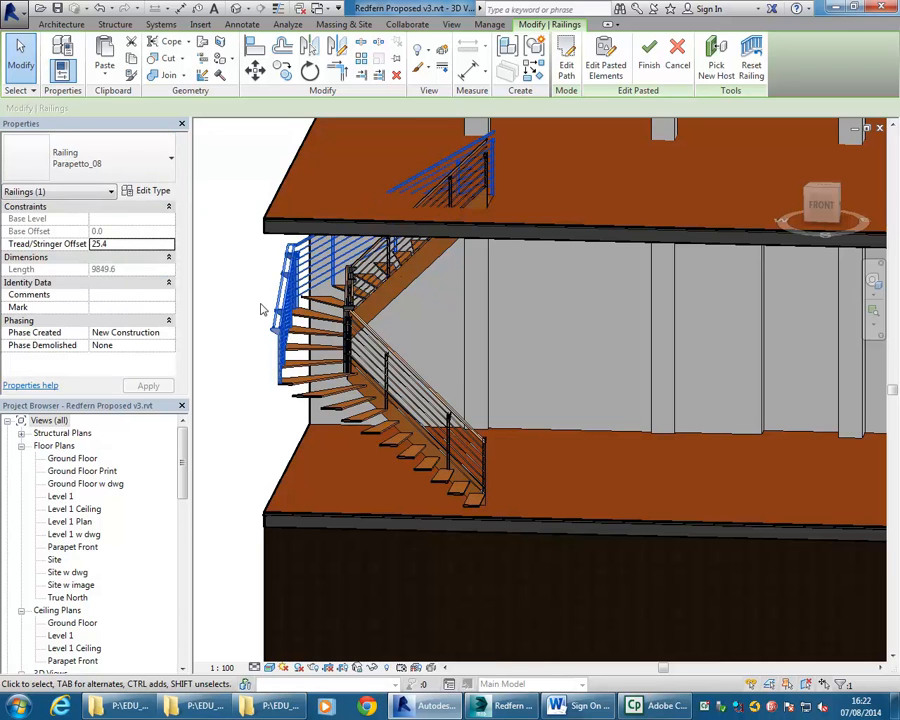
pyautogui.click(238, 264)
pyautogui.scroll(2, 251, 243)
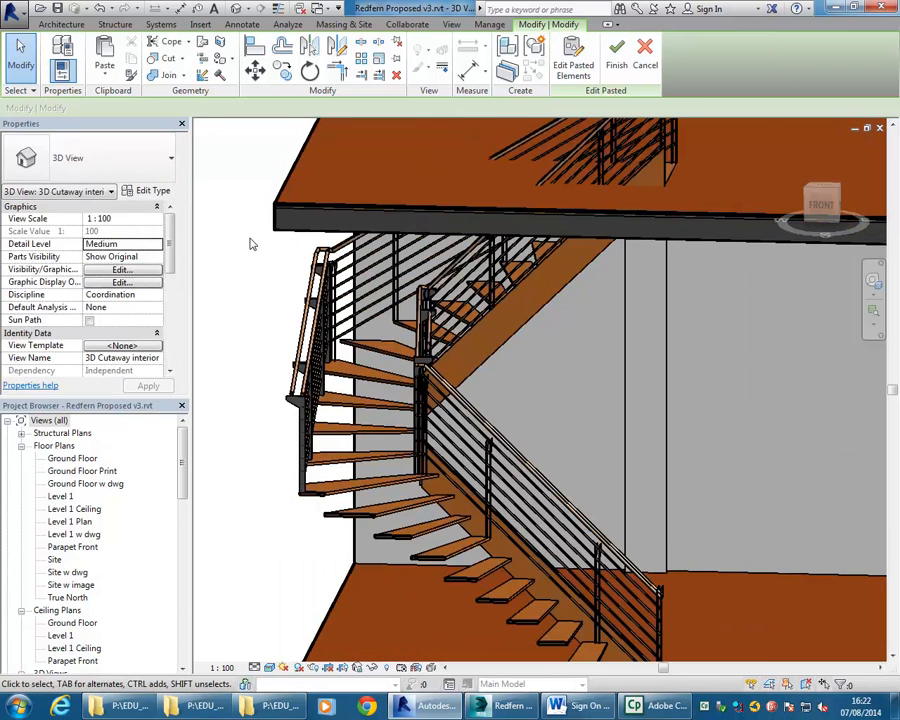
pyautogui.scroll(-2, 251, 243)
pyautogui.scroll(-3, 532, 352)
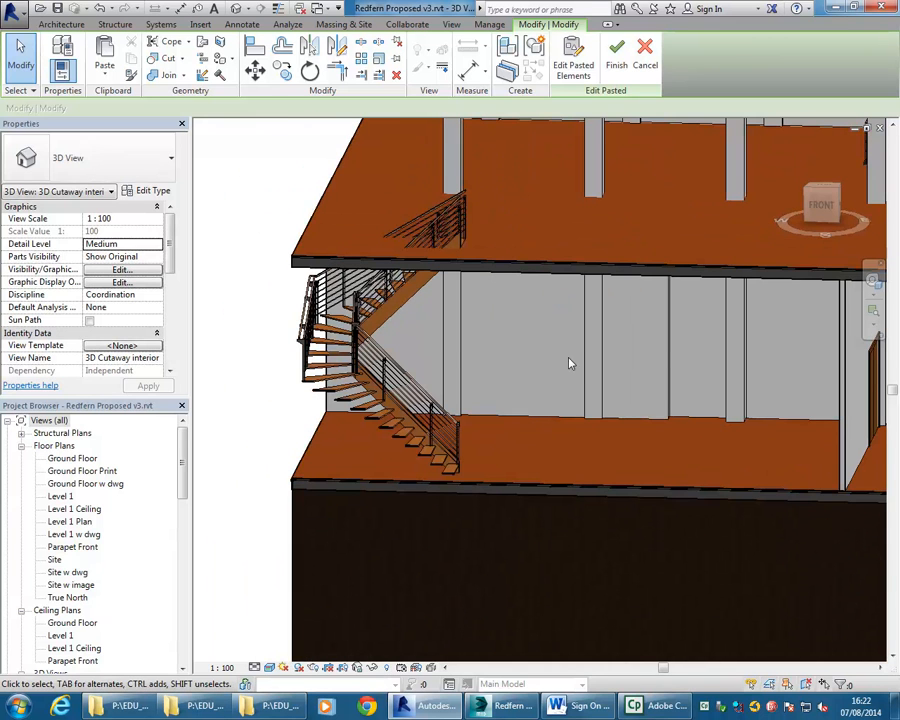
# - Open the Ground Floor plan and start a stair by sketch in the open area beside the double door
pyautogui.click(61, 24)
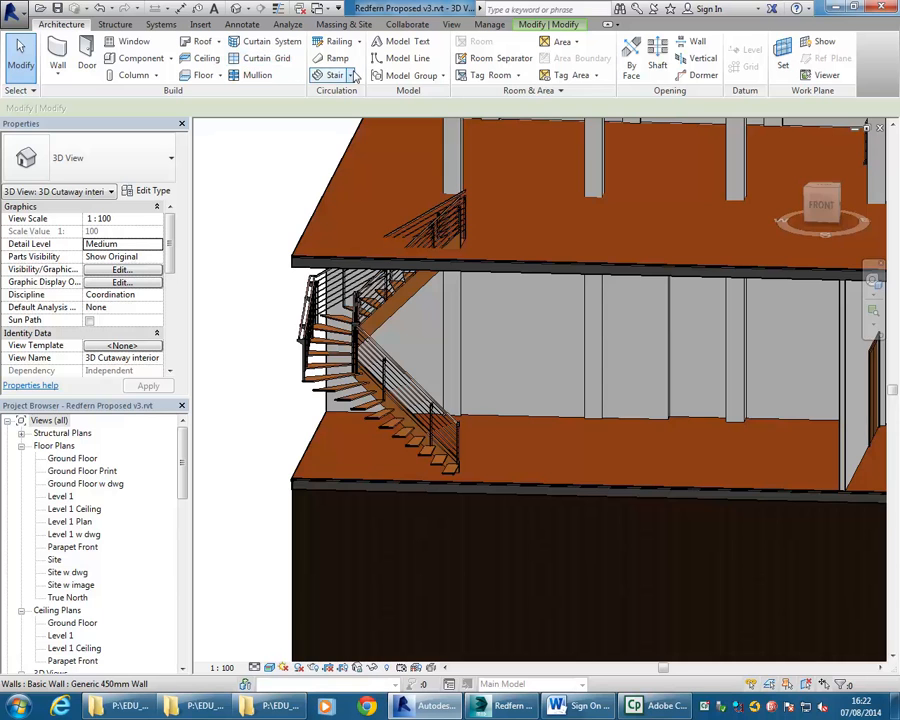
pyautogui.moveTo(565, 346); pyautogui.dragTo(235, 420, button='middle')
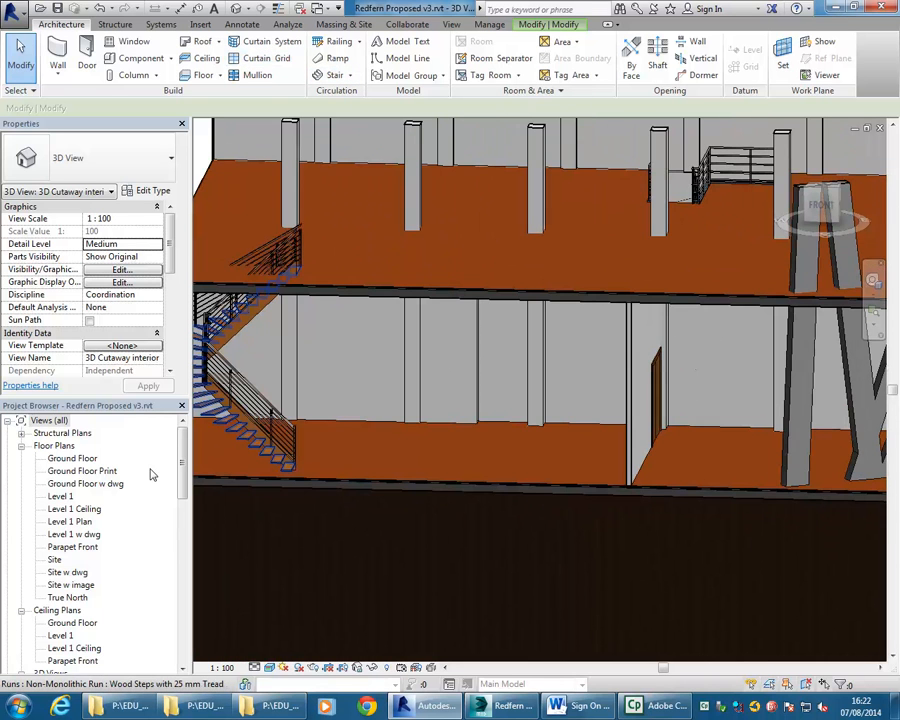
pyautogui.doubleClick(86, 458)
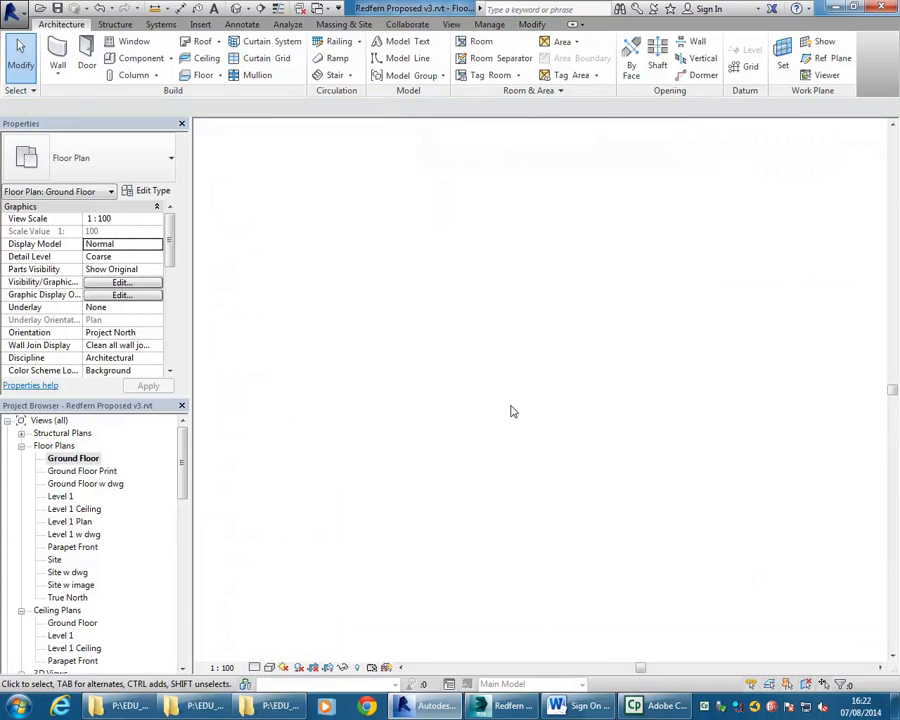
pyautogui.scroll(-1, 635, 382)
pyautogui.moveTo(635, 382); pyautogui.dragTo(434, 408, button='middle')
pyautogui.scroll(-1, 650, 362)
pyautogui.moveTo(692, 364); pyautogui.dragTo(615, 440, button='middle')
pyautogui.scroll(-2, 458, 425)
pyautogui.moveTo(726, 465); pyautogui.dragTo(518, 498, button='middle')
pyautogui.scroll(2, 676, 480)
pyautogui.moveTo(460, 459); pyautogui.dragTo(482, 468, button='middle')
pyautogui.scroll(1, 464, 467)
pyautogui.scroll(1, 464, 467)
pyautogui.moveTo(530, 438); pyautogui.dragTo(472, 454, button='middle')
pyautogui.moveTo(547, 346); pyautogui.dragTo(663, 396, button='middle')
pyautogui.moveTo(500, 486); pyautogui.dragTo(516, 431, button='middle')
pyautogui.scroll(1, 590, 456)
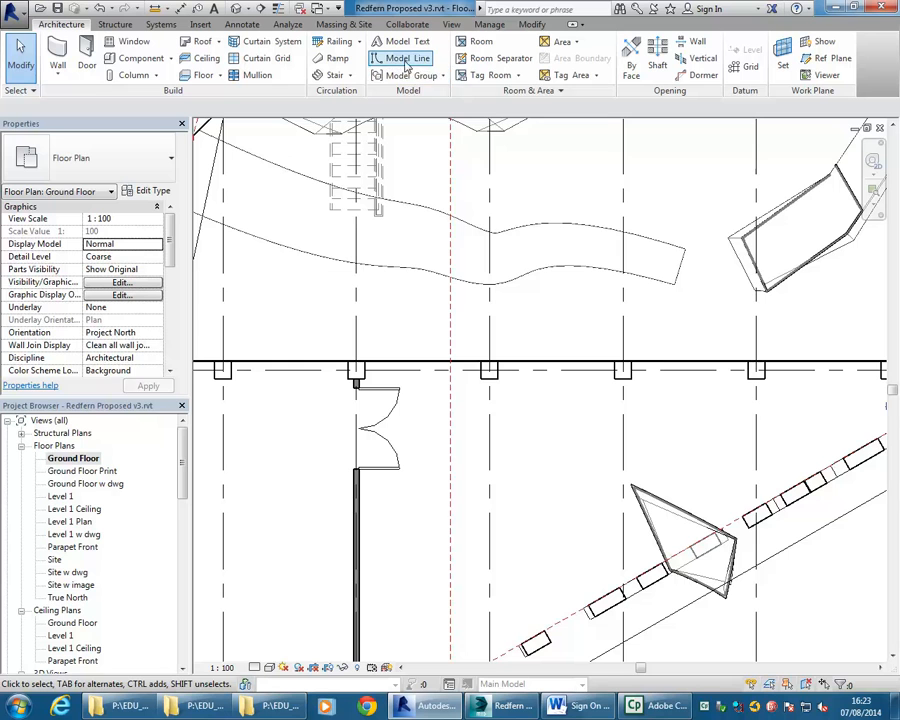
pyautogui.click(351, 80)
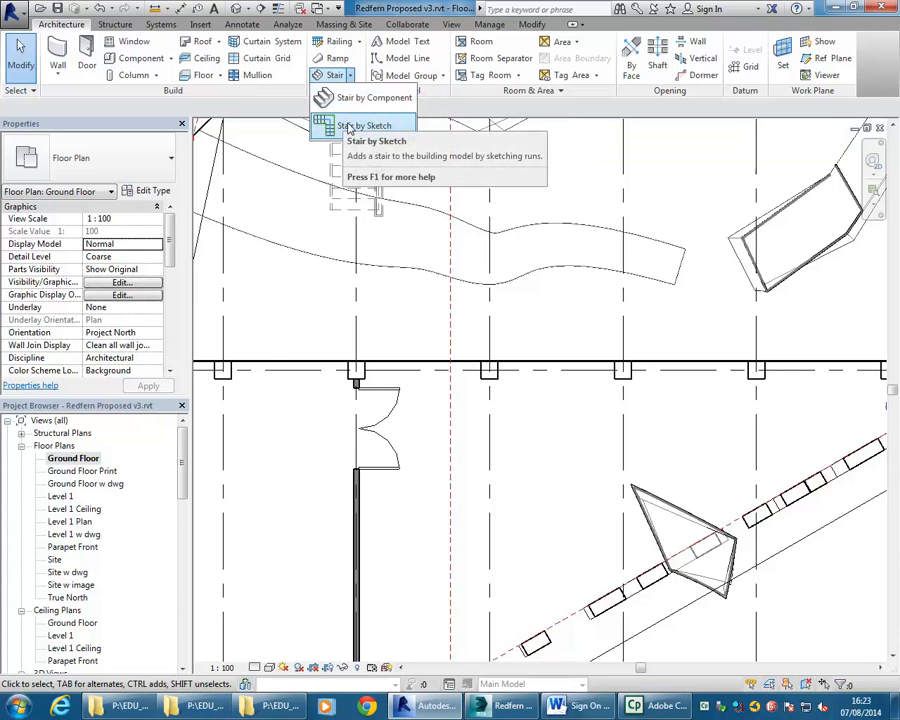
pyautogui.click(349, 127)
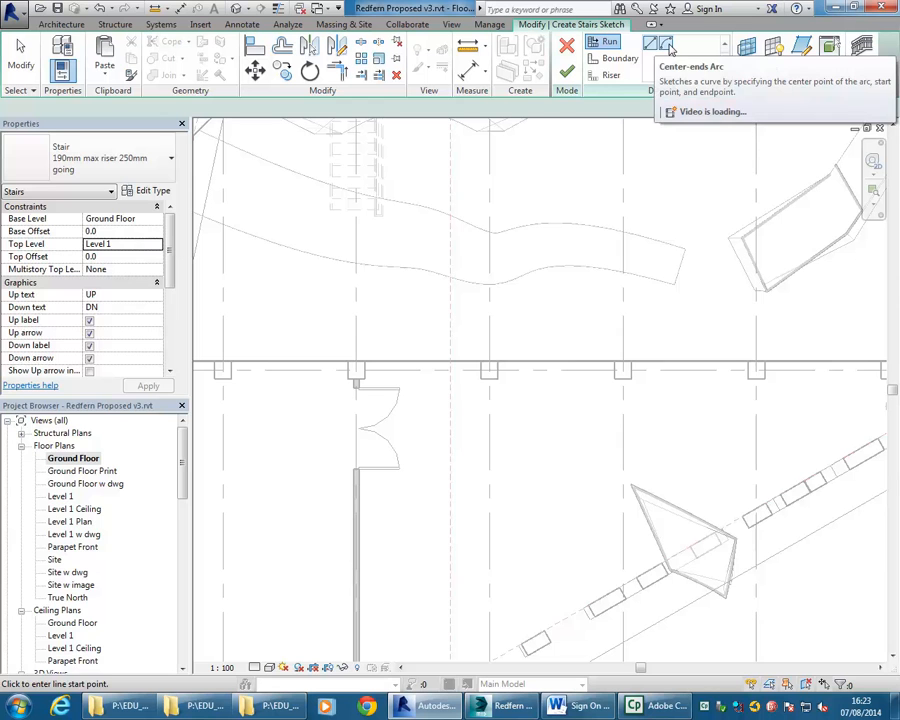
# - Try a center-ends arc run with a radius of about 1000 mm to the right of the double door, and undo it
pyautogui.click(668, 48)
pyautogui.click(536, 488)
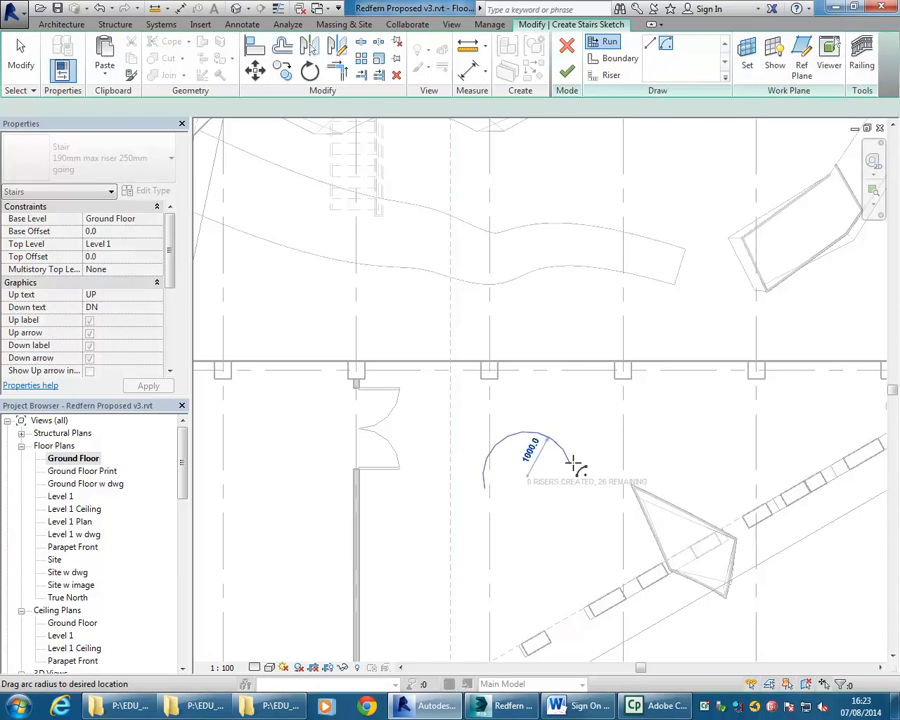
pyautogui.click(589, 488)
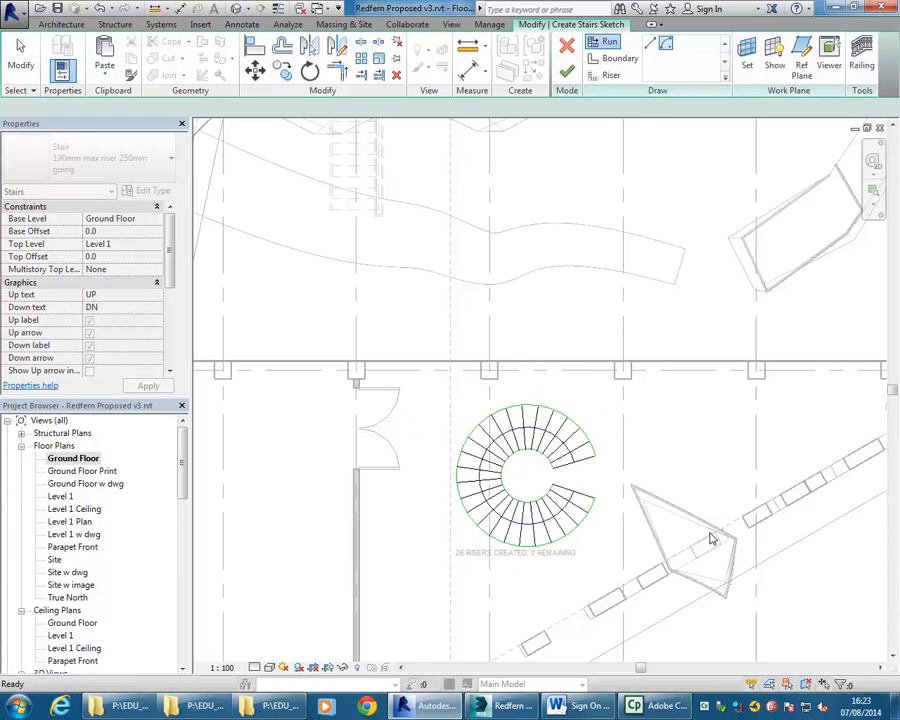
pyautogui.press('Escape')
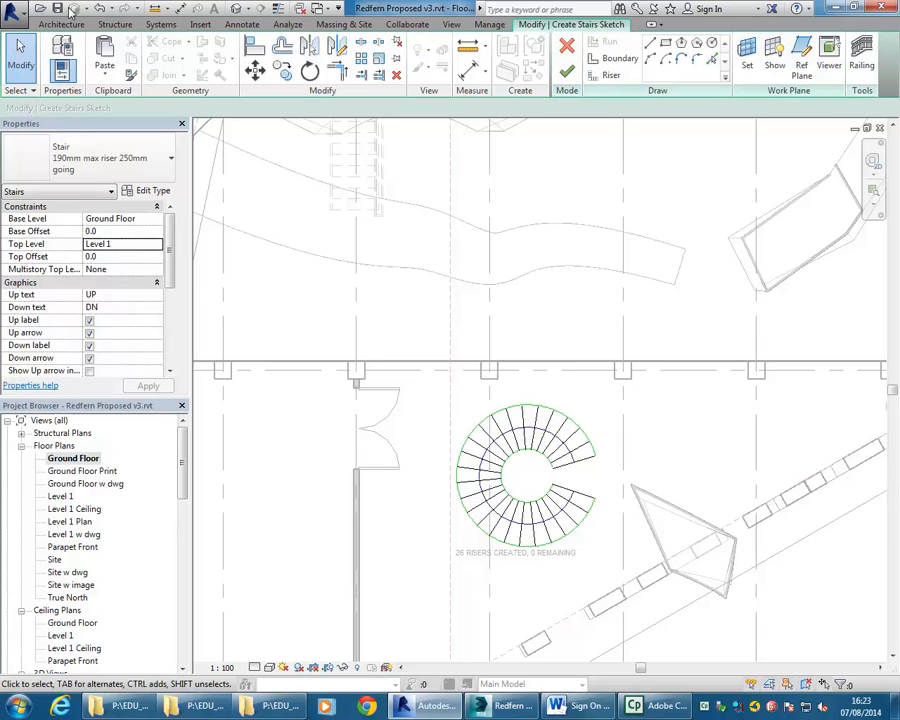
pyautogui.click(100, 8)
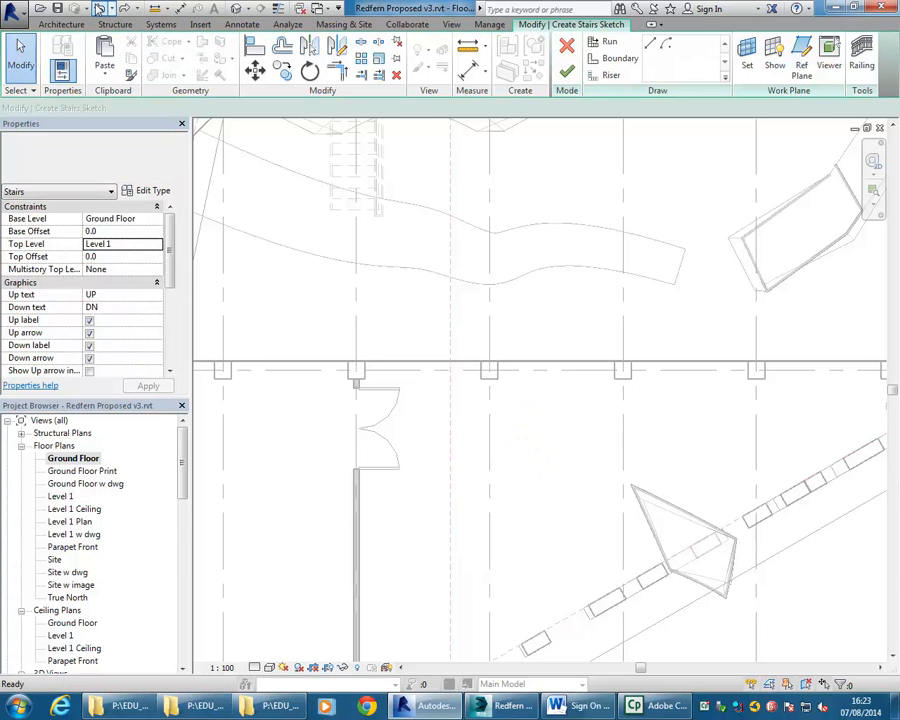
# - Sketch a slightly sloping straight stair run about 6250 mm long, heading left across the double door
pyautogui.scroll(2, 500, 492)
pyautogui.scroll(1, 507, 472)
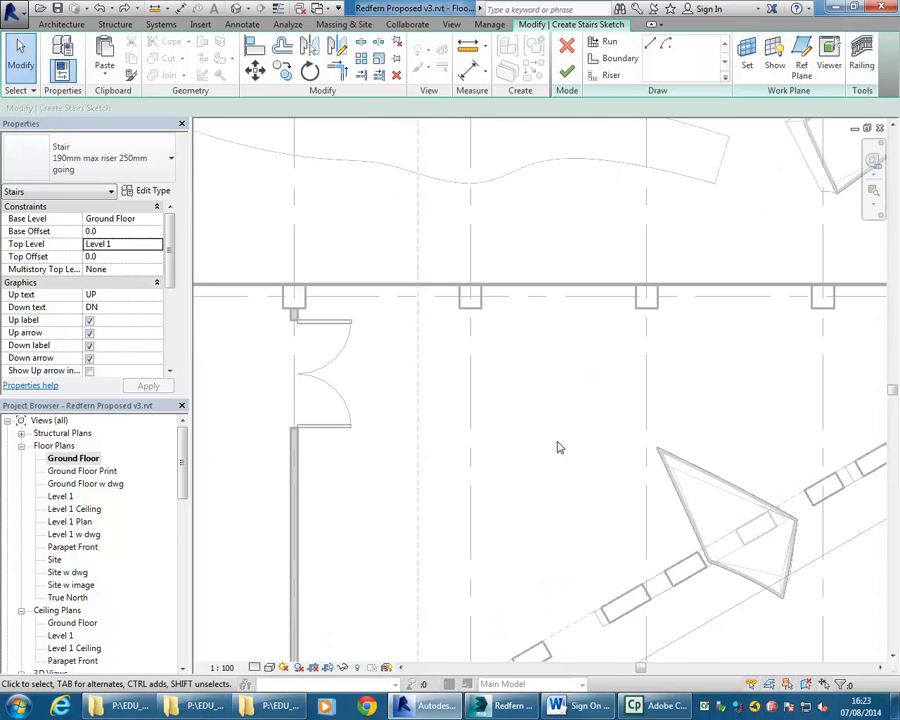
pyautogui.moveTo(560, 447); pyautogui.dragTo(535, 455, button='middle')
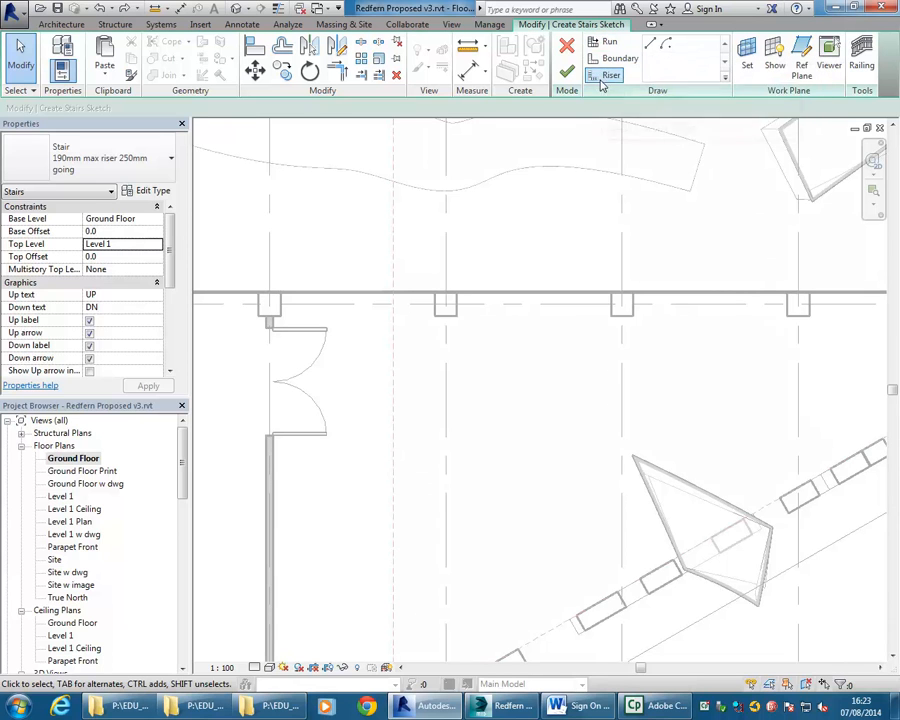
pyautogui.click(603, 45)
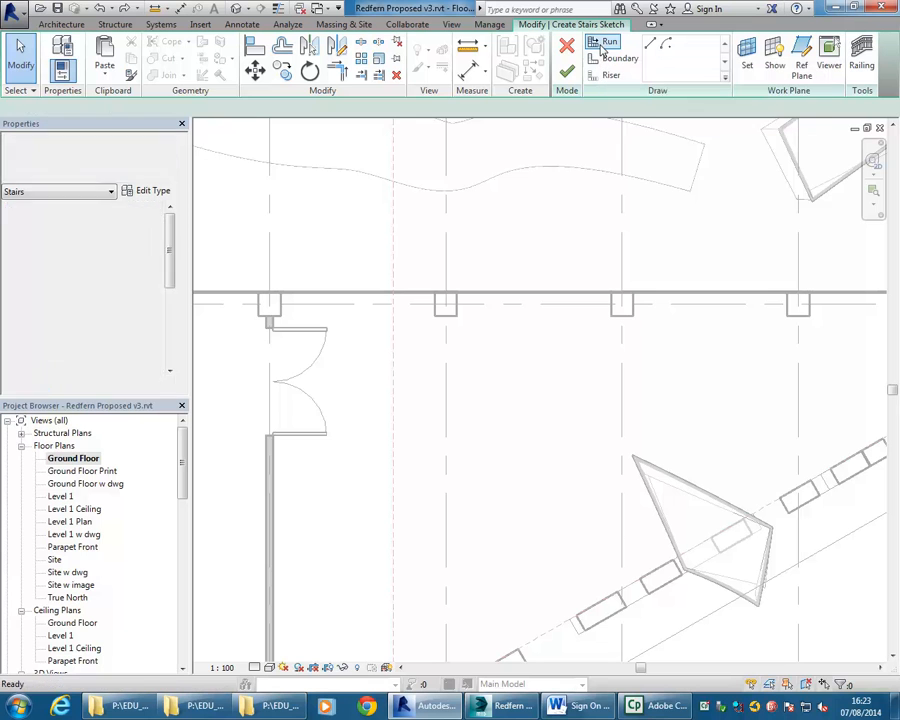
pyautogui.click(552, 422)
pyautogui.moveTo(304, 398); pyautogui.dragTo(422, 395, button='middle')
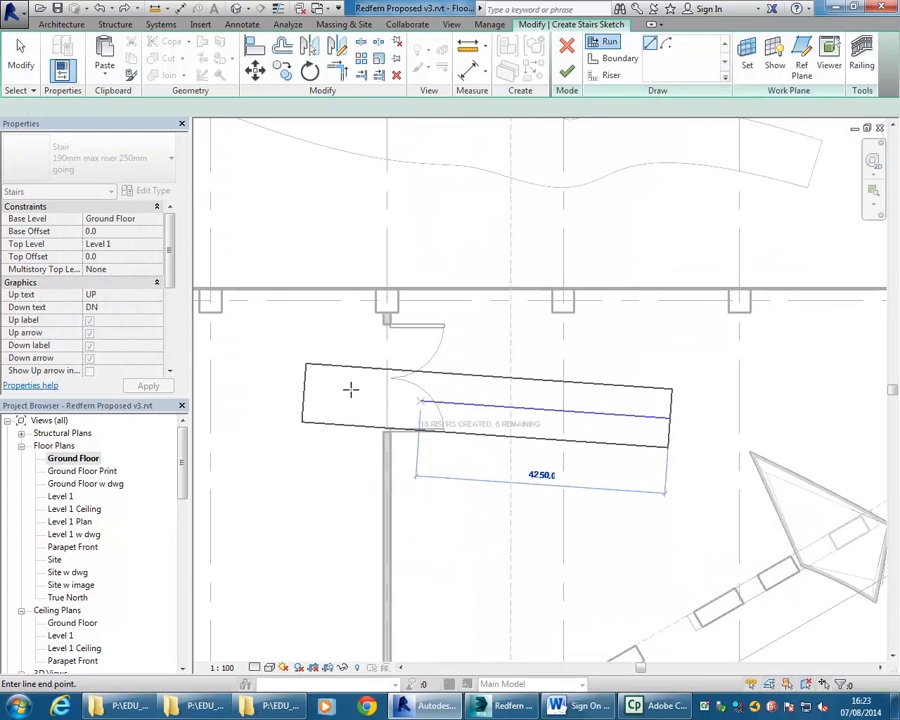
pyautogui.click(255, 382)
# - Examine the boundary, riser and run lines of the straight run sketched across the double door
pyautogui.scroll(2, 724, 476)
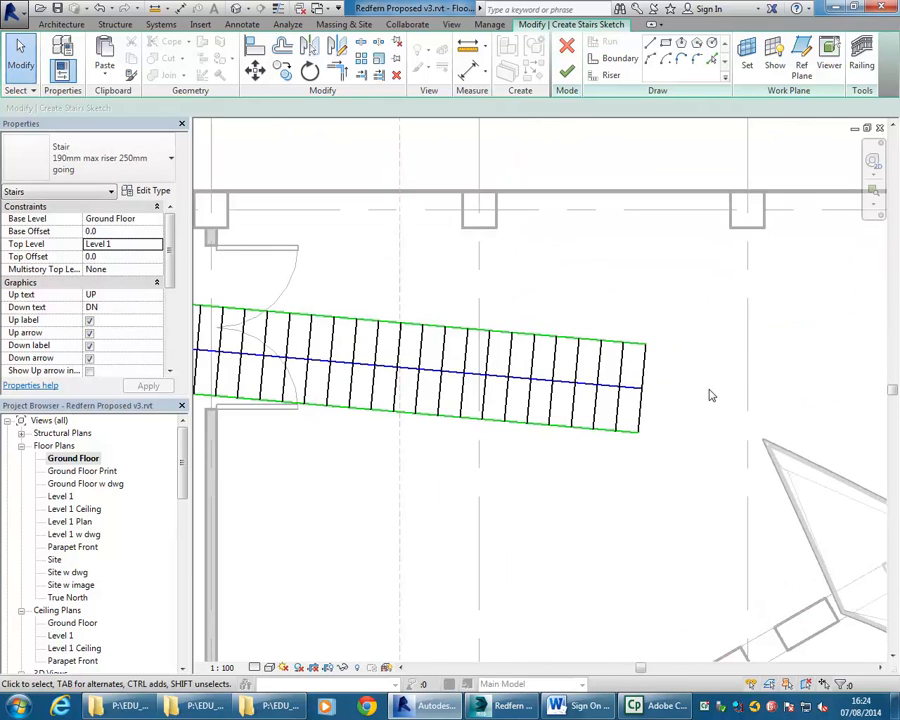
pyautogui.scroll(2, 710, 396)
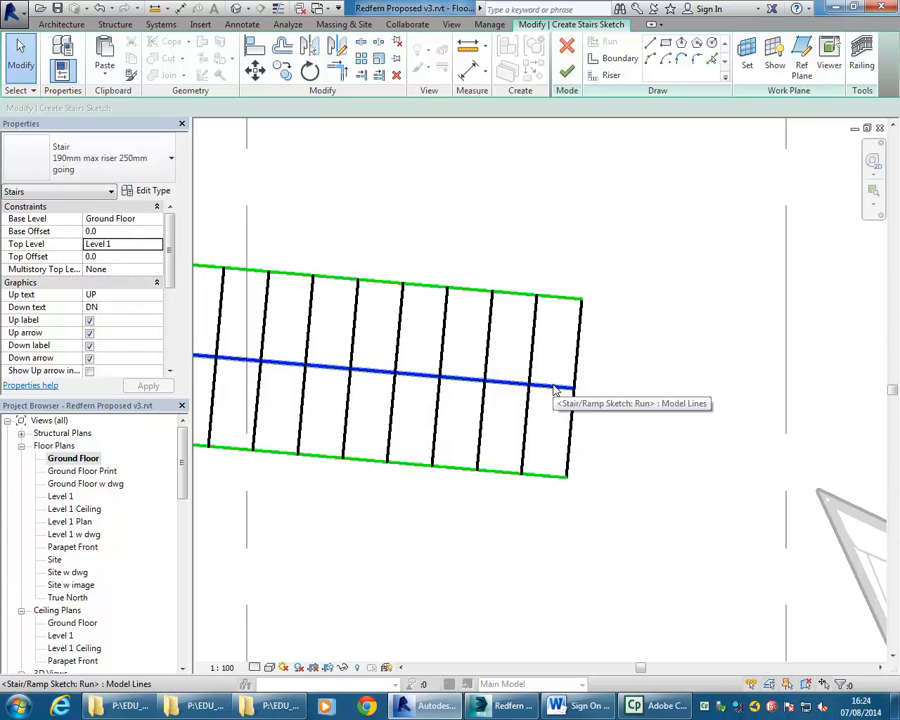
pyautogui.click(546, 478)
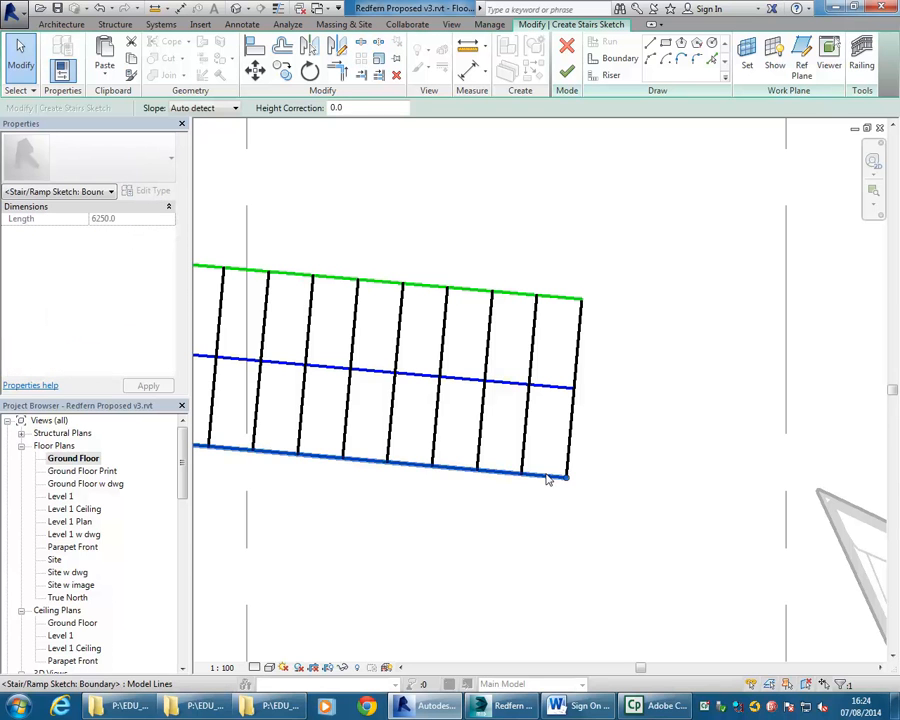
pyautogui.click(434, 531)
pyautogui.scroll(-2, 428, 538)
pyautogui.moveTo(425, 540); pyautogui.dragTo(611, 543, button='middle')
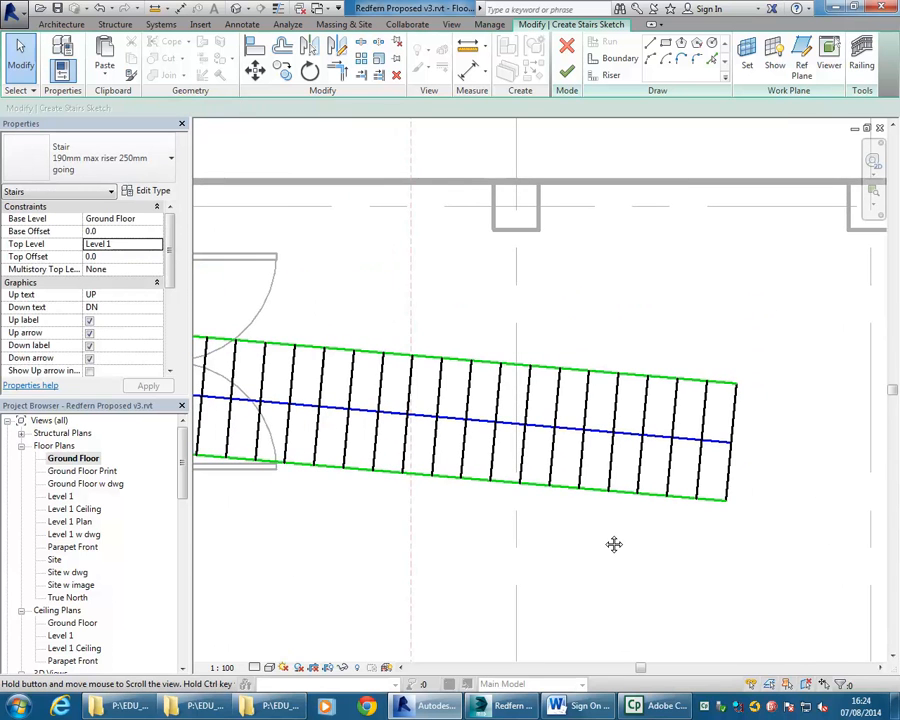
pyautogui.scroll(-1, 611, 540)
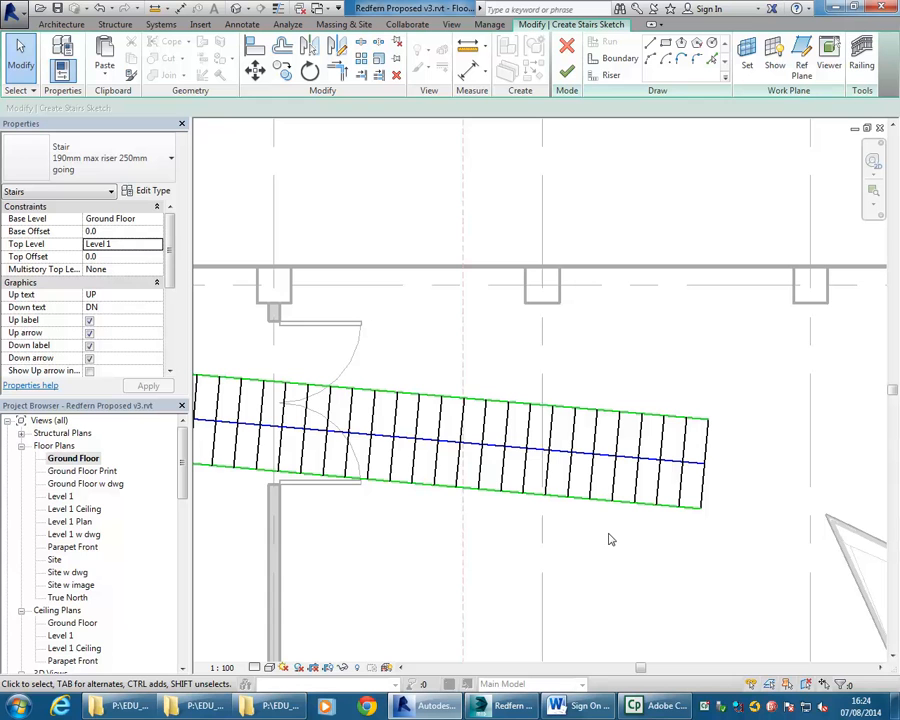
pyautogui.scroll(2, 697, 482)
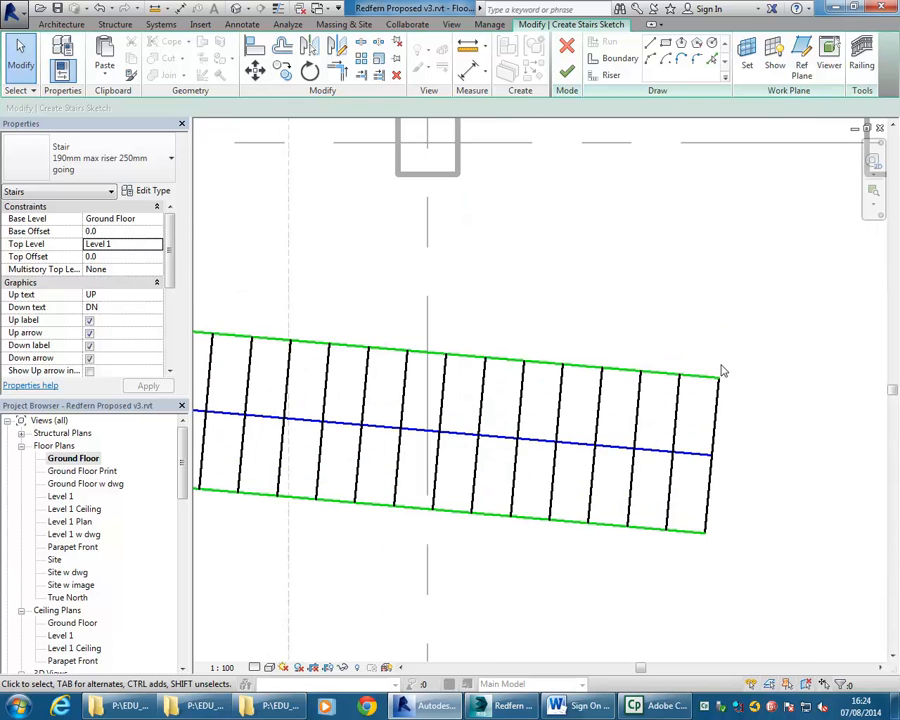
pyautogui.scroll(-2, 550, 450)
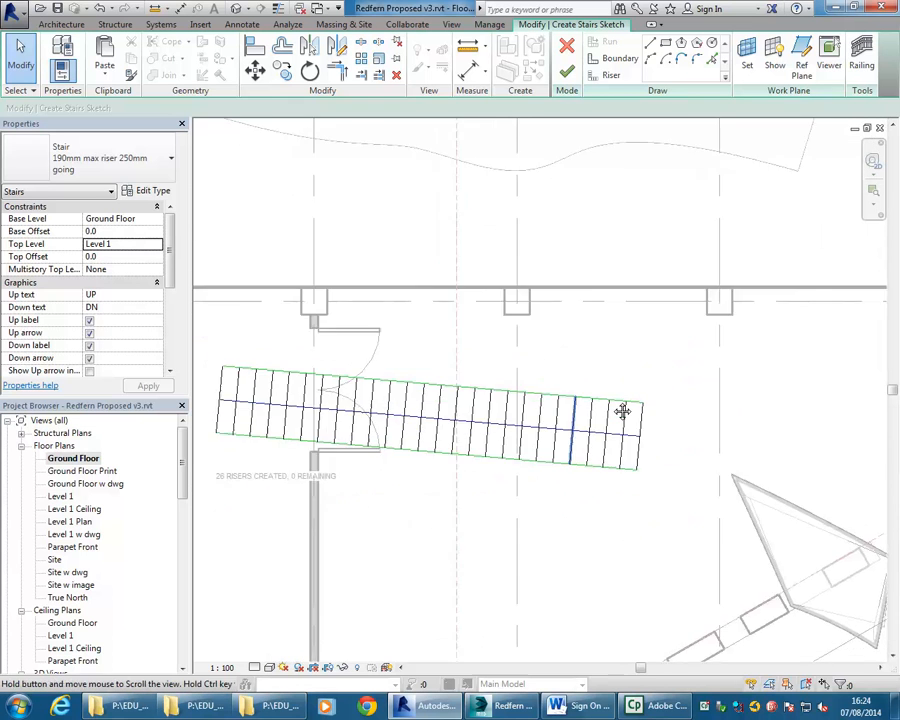
# - Delete the whole straight run from the stair sketch
pyautogui.scroll(-3, 620, 410)
pyautogui.moveTo(349, 306); pyautogui.dragTo(720, 466)
pyautogui.press('Delete')
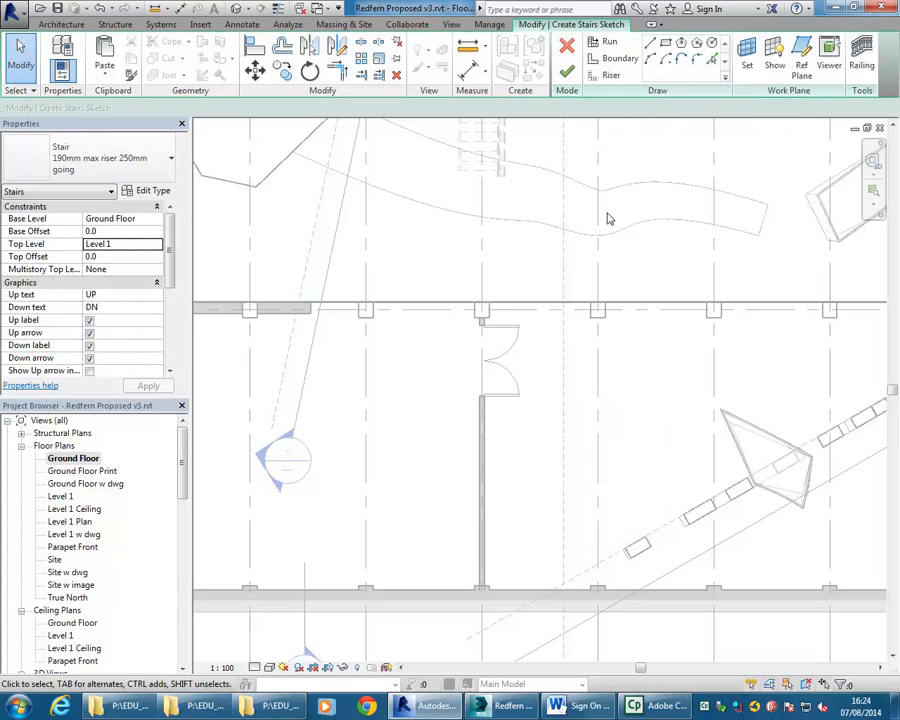
# - Sketch a vertical riser line about 1750 mm long in the open area to the right of the double door
pyautogui.click(604, 76)
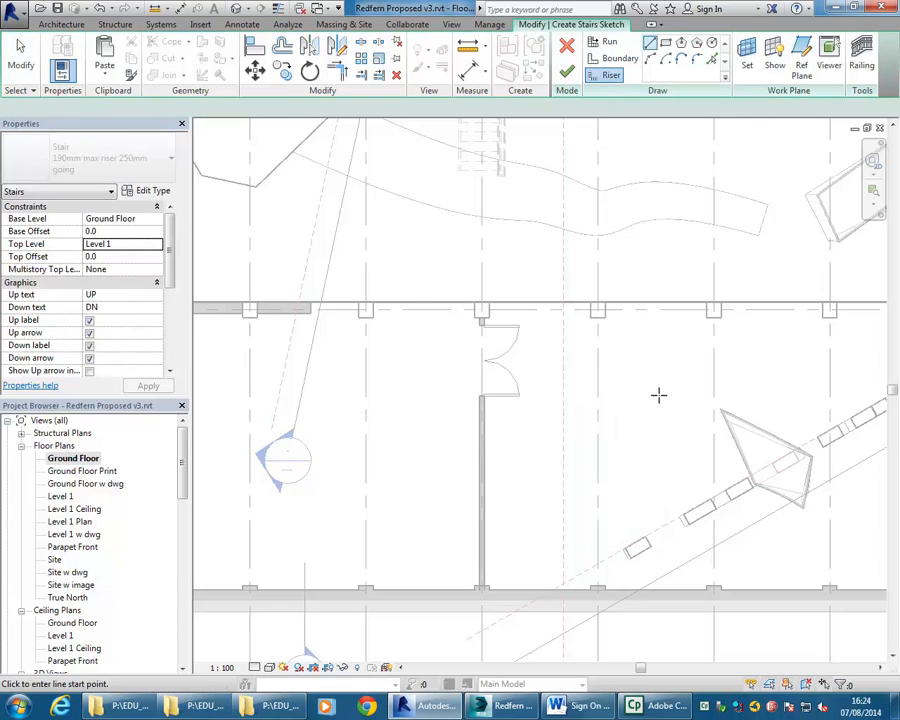
pyautogui.scroll(3, 659, 394)
pyautogui.click(606, 346)
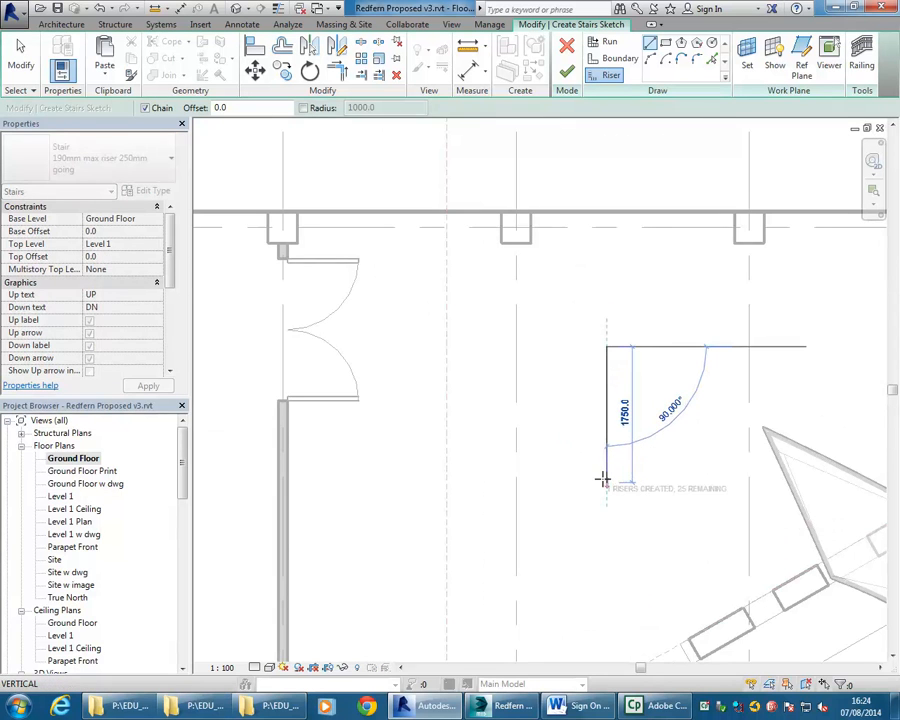
pyautogui.click(604, 480)
pyautogui.rightClick(552, 346)
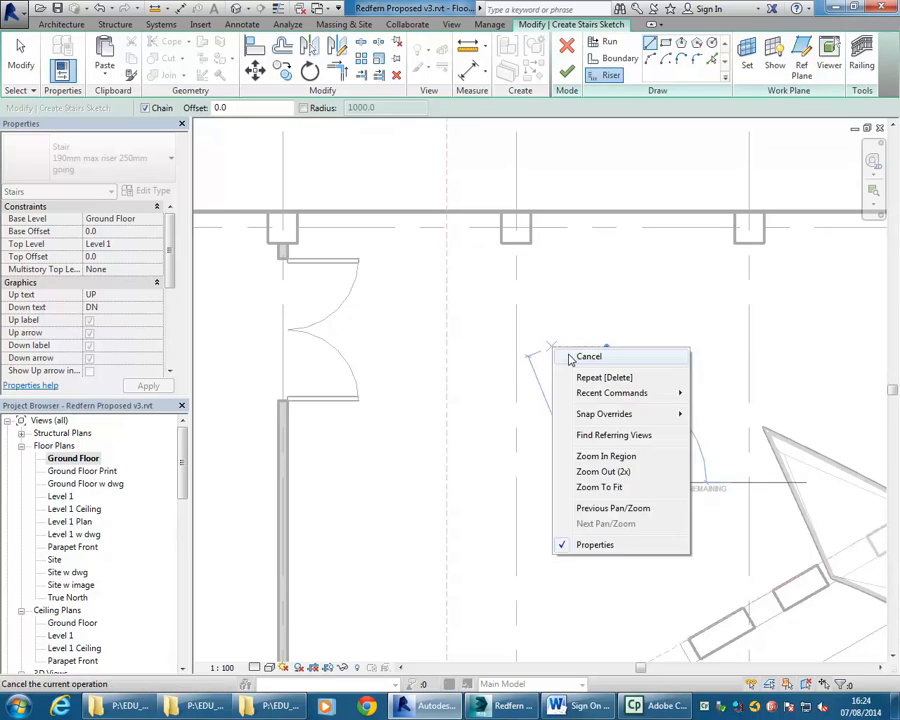
pyautogui.click(571, 356)
pyautogui.moveTo(570, 353); pyautogui.dragTo(534, 340, button='middle')
pyautogui.scroll(1, 563, 352)
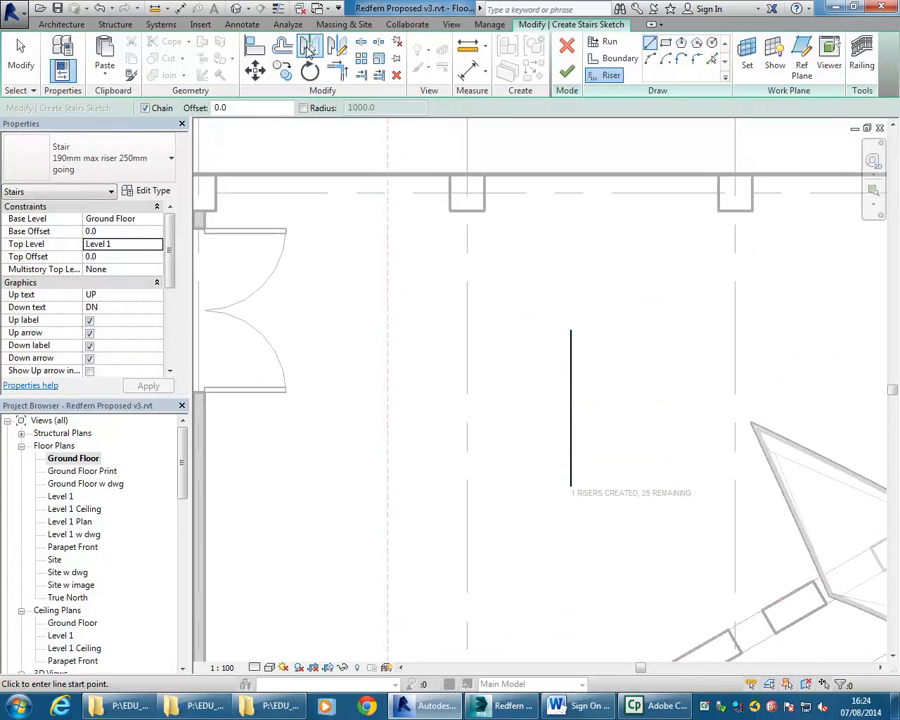
# - Offset copies of the vertical riser leftward at 300 mm spacing to make a row of six straight risers
pyautogui.click(284, 47)
pyautogui.doubleClick(327, 108)
pyautogui.write('3')
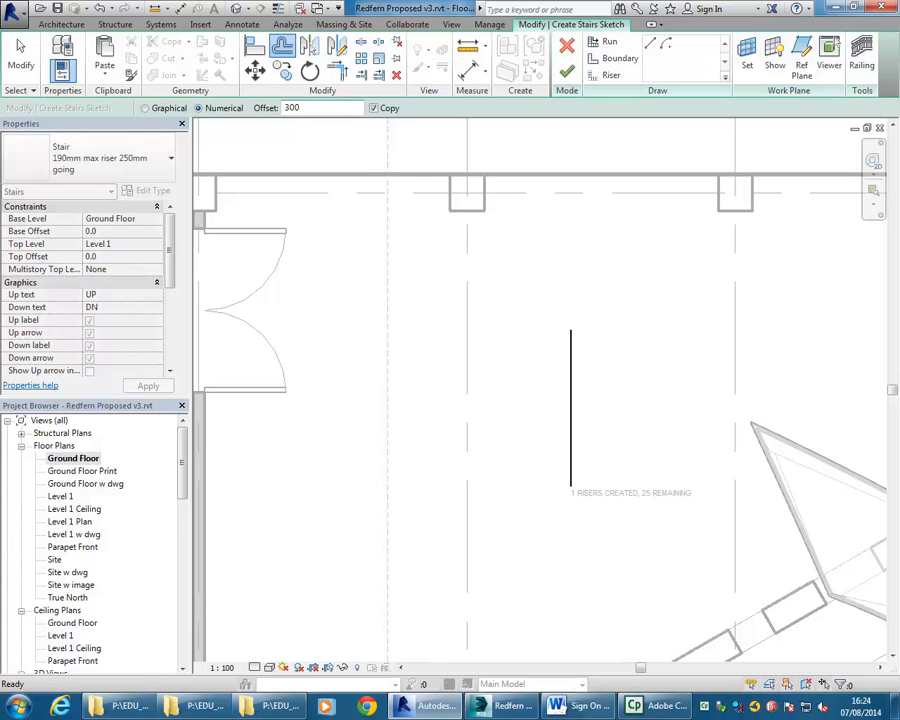
pyautogui.write('00')
pyautogui.press('Return')
pyautogui.click(566, 382)
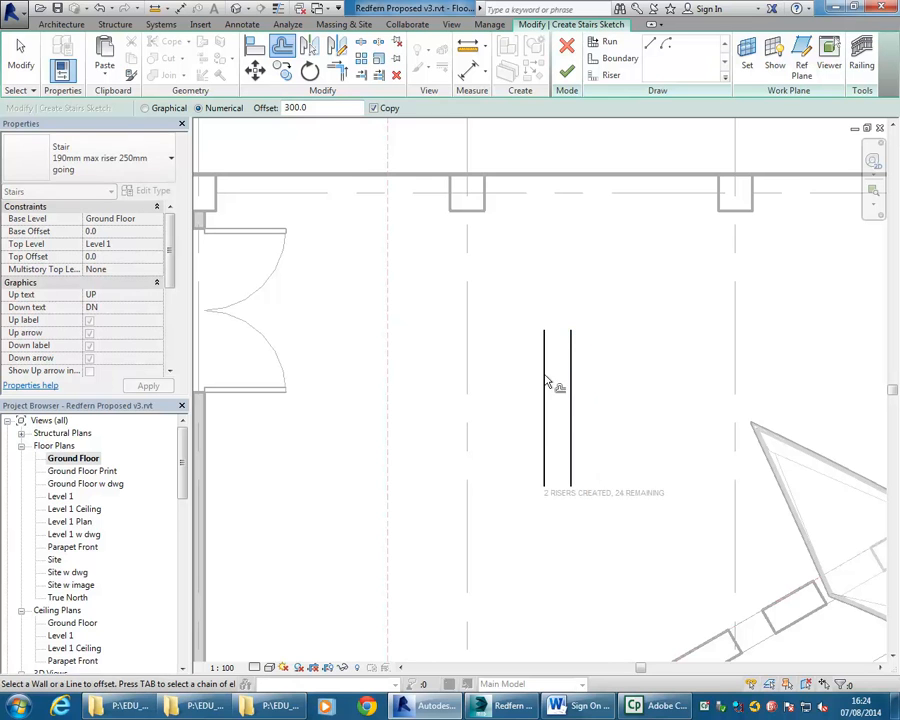
pyautogui.click(540, 386)
pyautogui.click(516, 386)
pyautogui.click(490, 386)
pyautogui.click(463, 385)
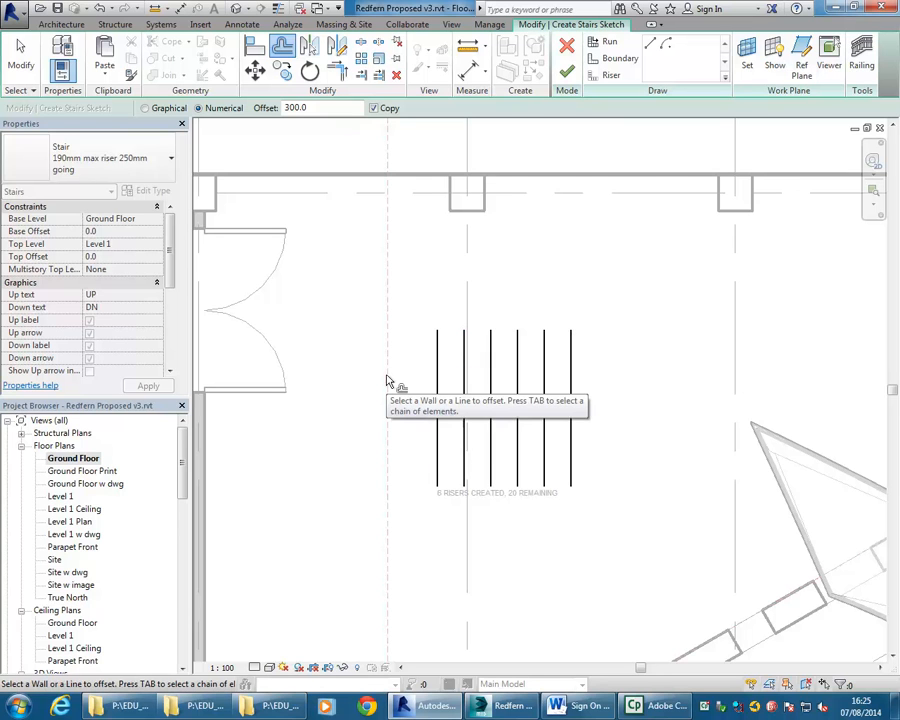
# - Sketch a start-end-radius arc riser just right of the straight risers, matching their height and bulging to the right
pyautogui.click(605, 77)
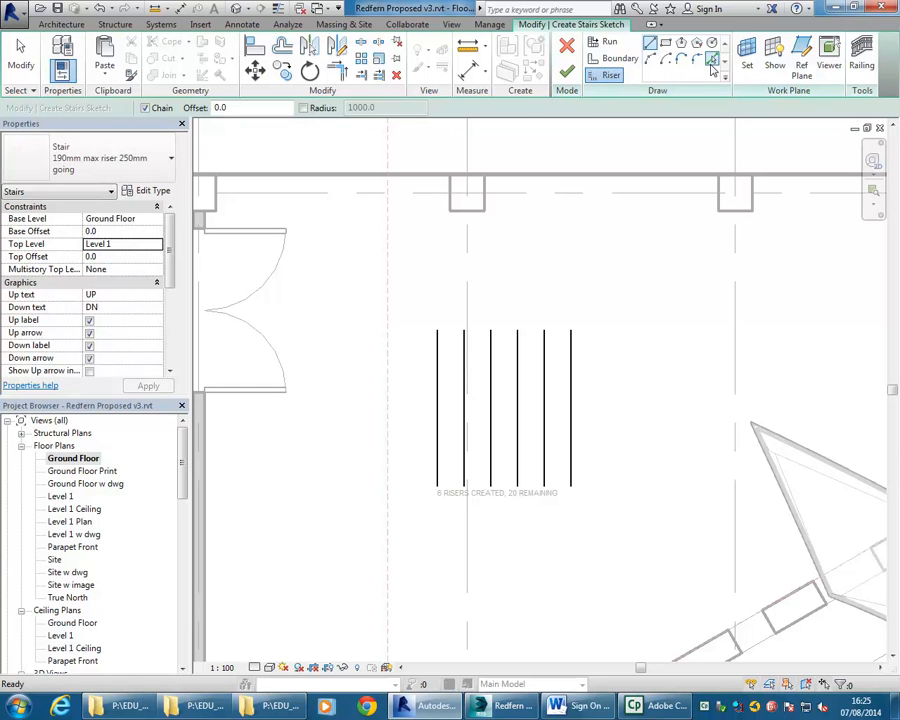
pyautogui.click(651, 60)
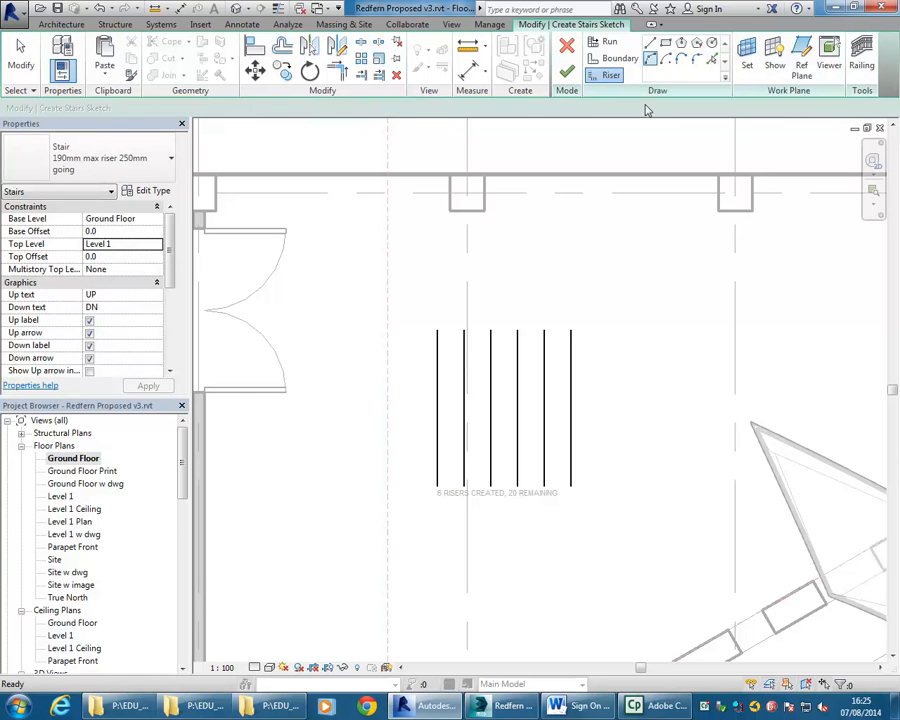
pyautogui.click(597, 331)
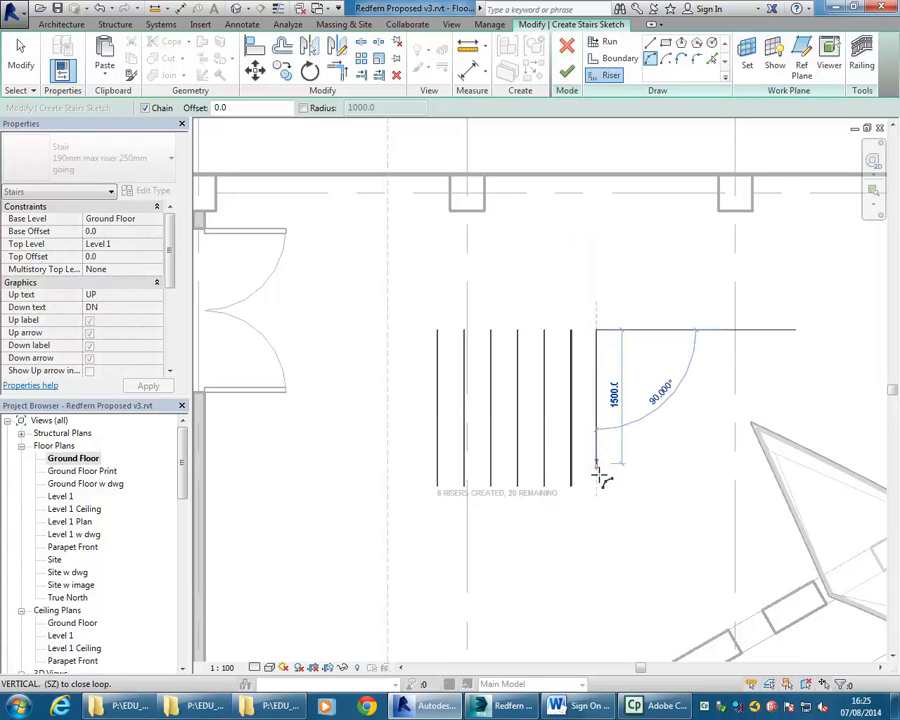
pyautogui.click(597, 487)
pyautogui.click(613, 430)
pyautogui.rightClick(656, 347)
pyautogui.click(656, 347)
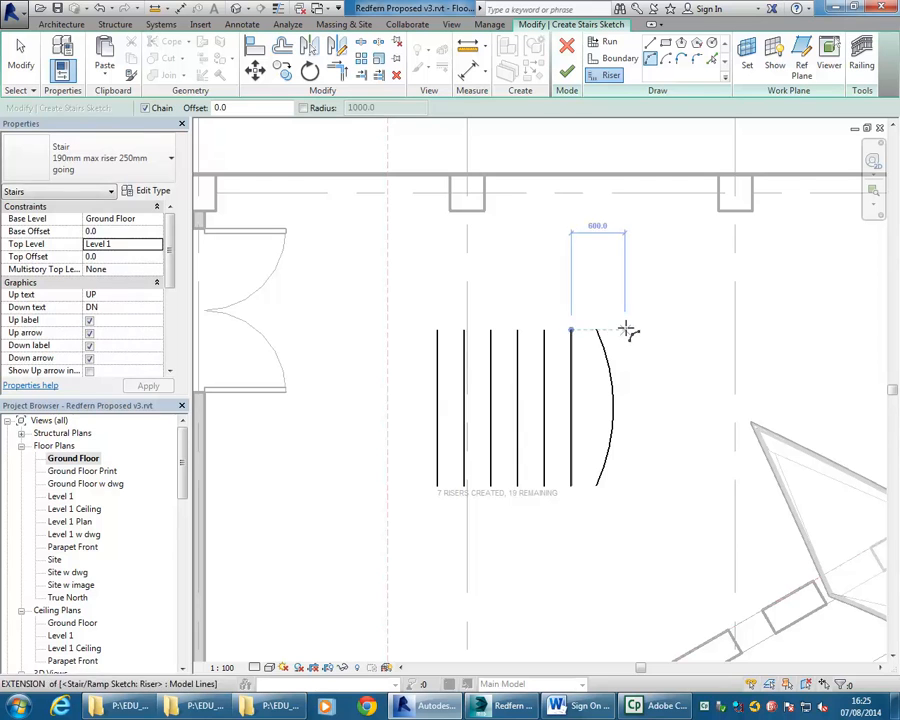
# - Add a second right-bulging arc riser with its ends about 600 mm right of the last straight riser
pyautogui.click(627, 330)
pyautogui.click(628, 486)
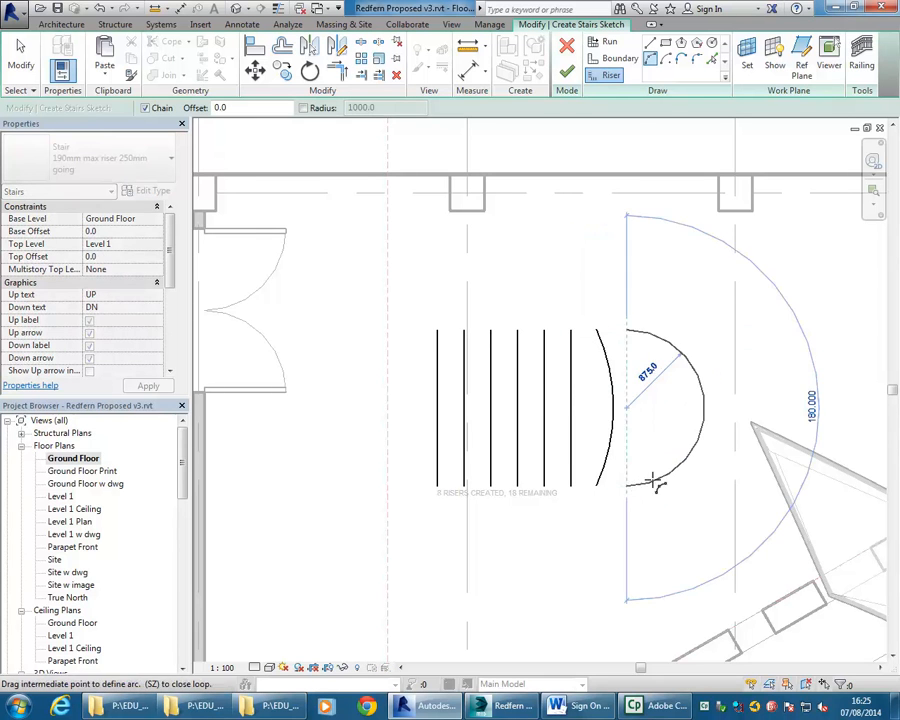
pyautogui.click(650, 430)
pyautogui.rightClick(588, 268)
pyautogui.click(590, 268)
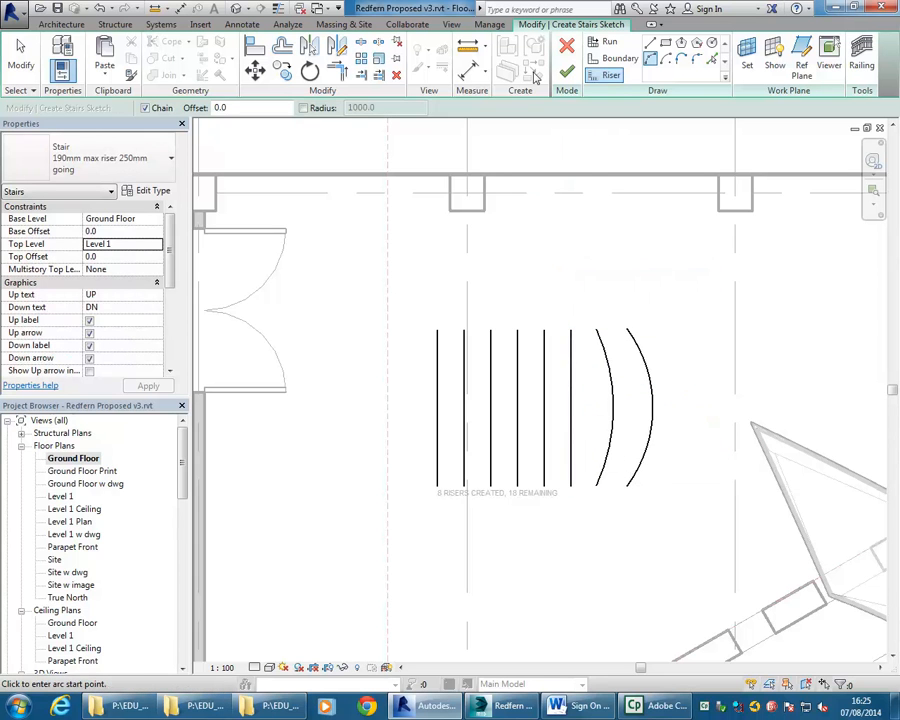
# - Try to set the stair's desired number of risers to 25
pyautogui.moveTo(367, 214)
pyautogui.mouseDown(button='middle')
pyautogui.moveTo(405, 225)
pyautogui.moveTo(354, 207)
pyautogui.mouseUp(button='middle')
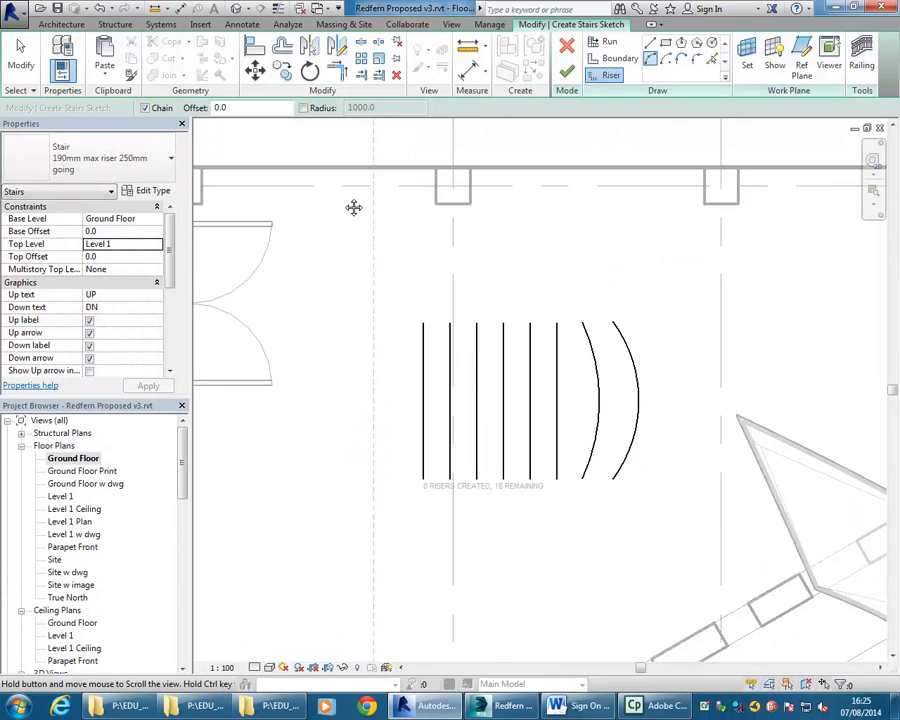
pyautogui.scroll(-1, 349, 203)
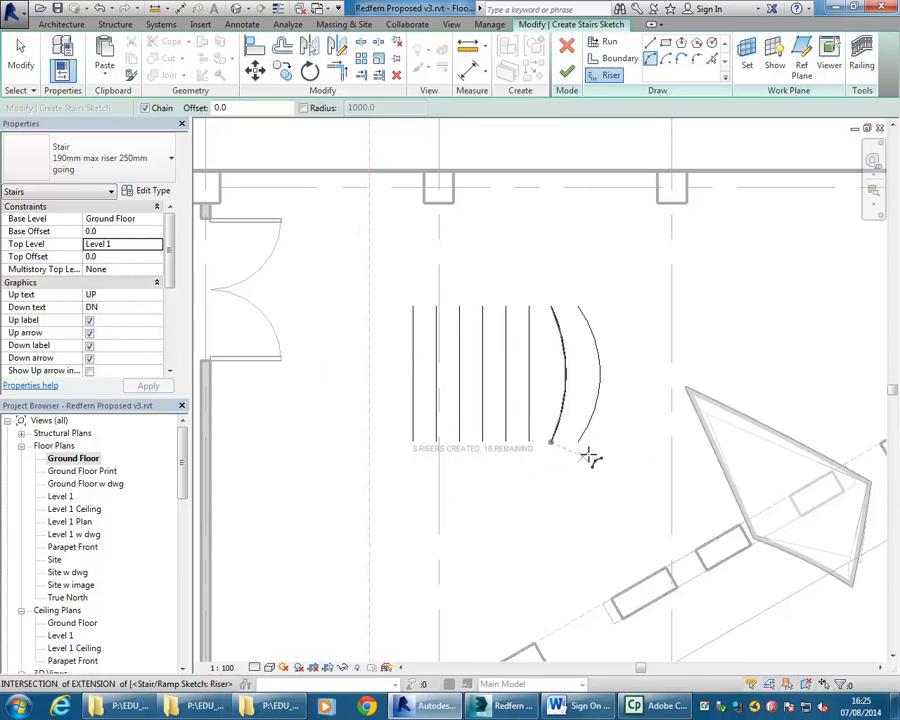
pyautogui.click(128, 244)
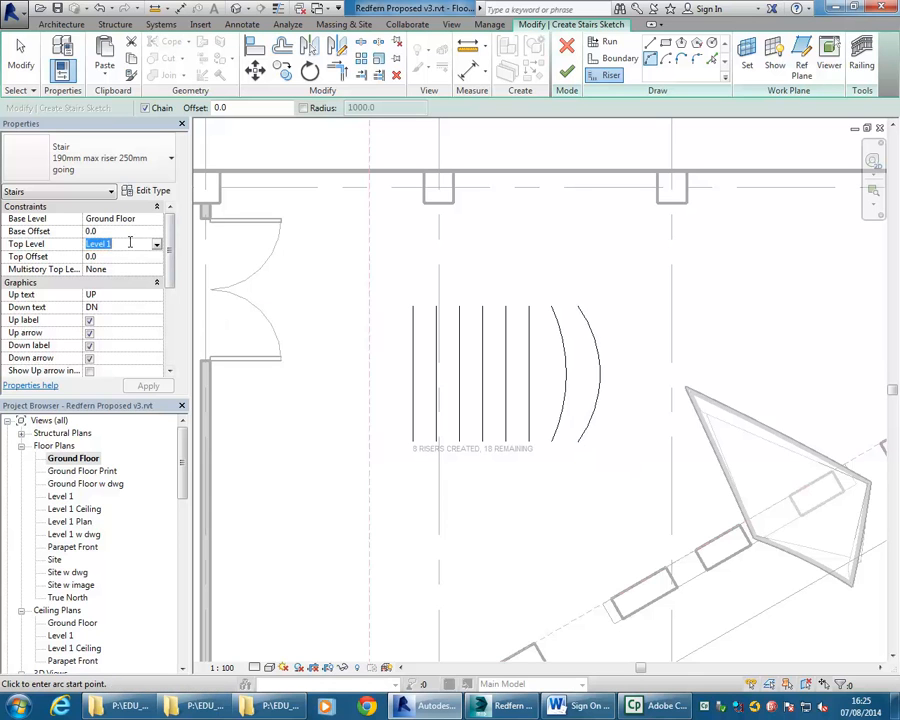
pyautogui.scroll(-4, 170, 294)
pyautogui.scroll(1, 170, 296)
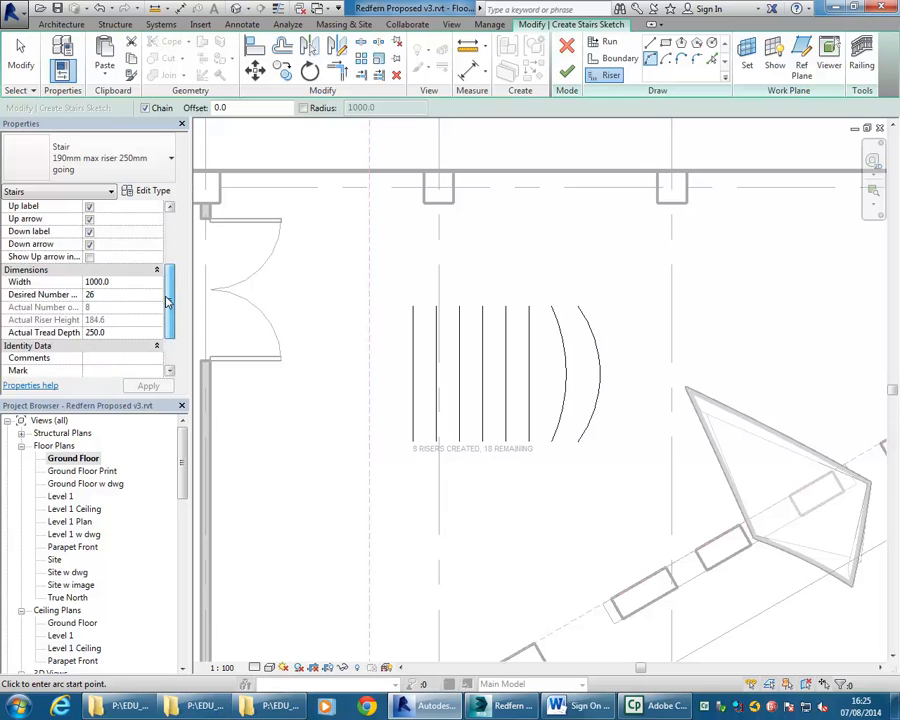
pyautogui.click(121, 296)
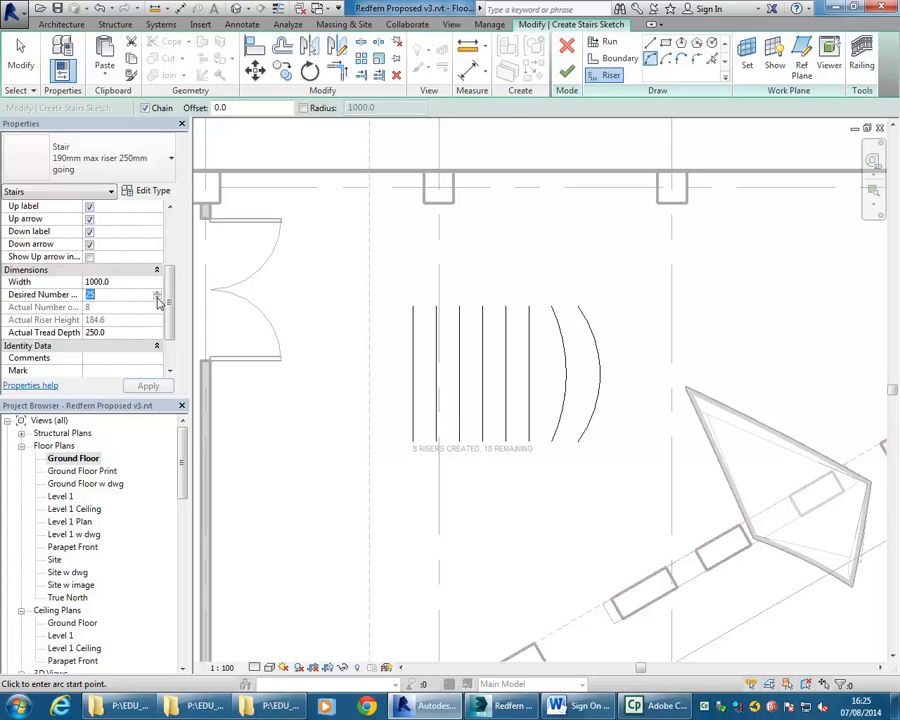
pyautogui.moveTo(108, 493)
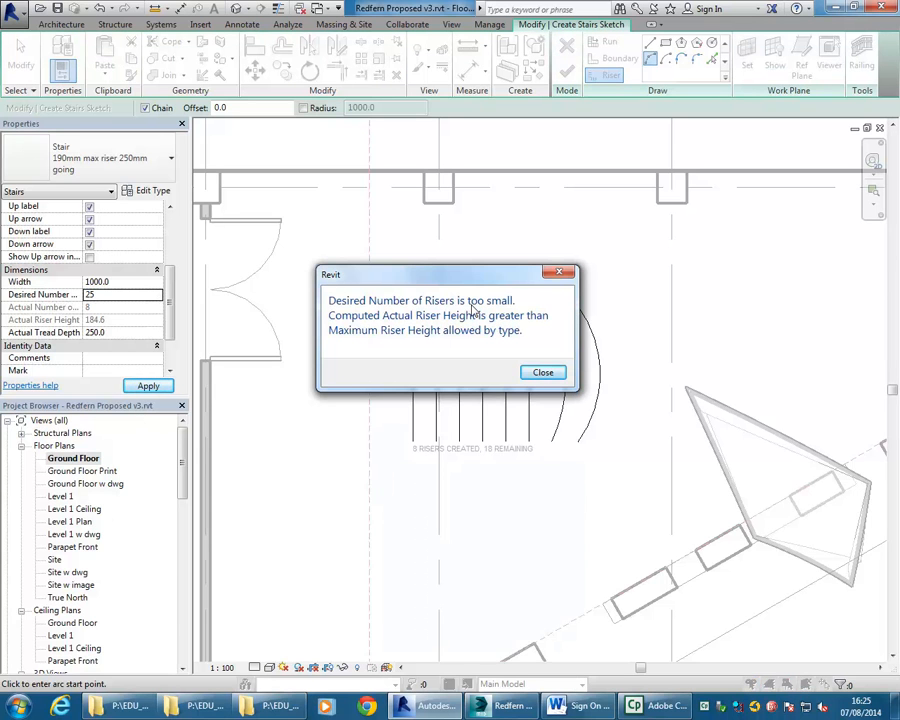
pyautogui.click(543, 372)
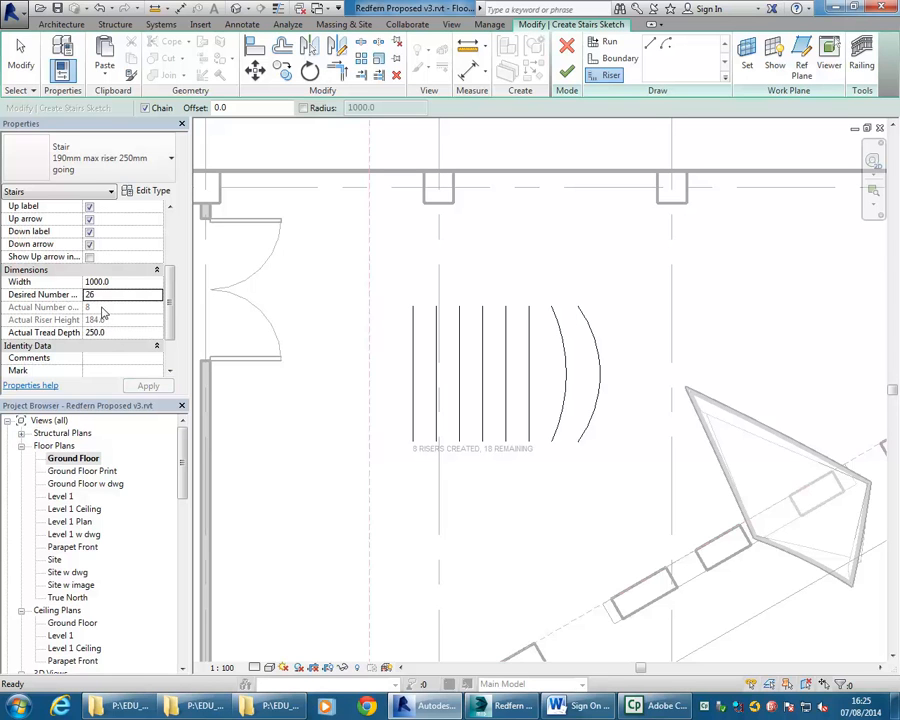
# - Set the stair's desired number of risers to 28
pyautogui.click(99, 295)
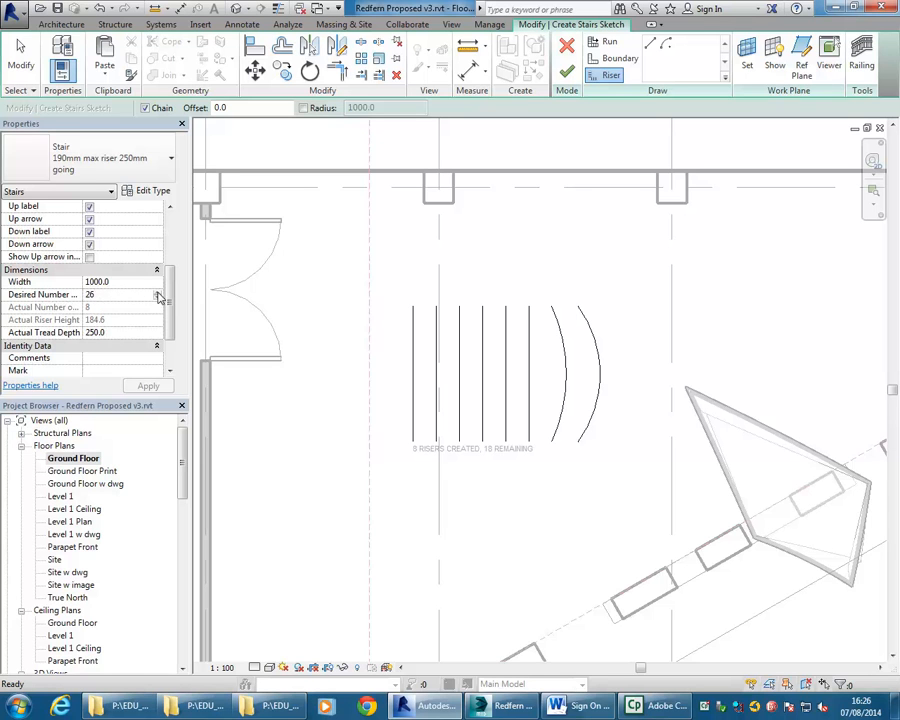
pyautogui.click(157, 293)
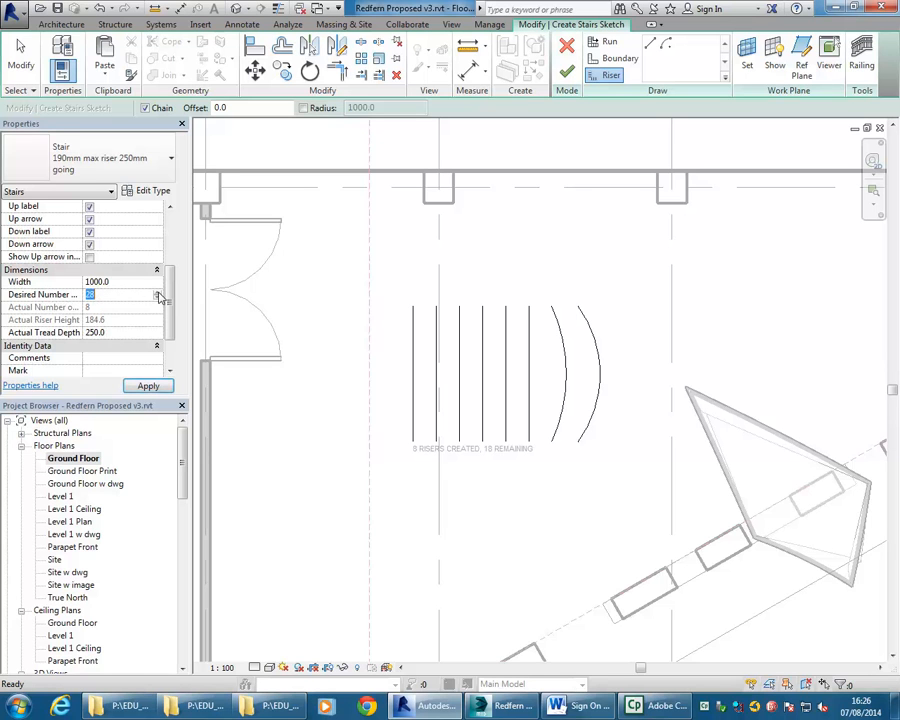
pyautogui.click(146, 386)
pyautogui.click(146, 387)
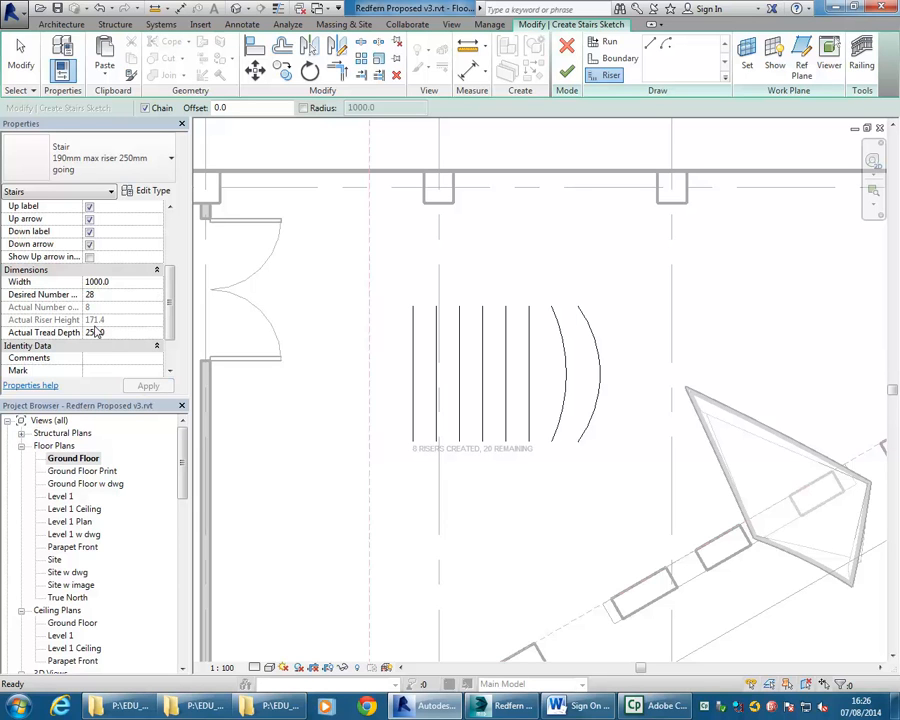
# - Offset risers at 300 mm spacing, adding four straight ones on the left and one outside the outermost arc
pyautogui.click(283, 48)
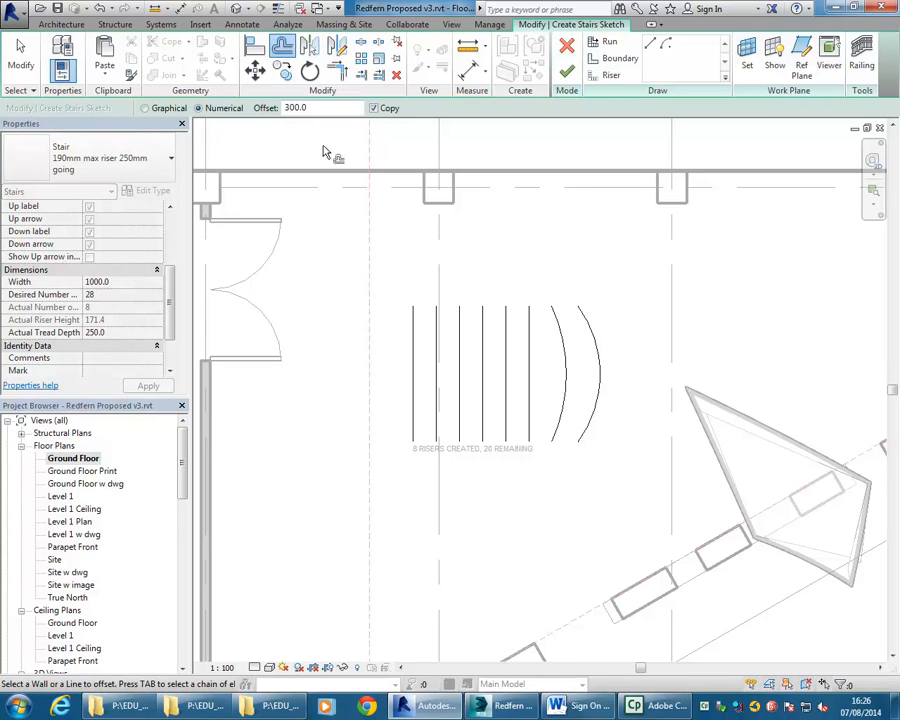
pyautogui.click(410, 368)
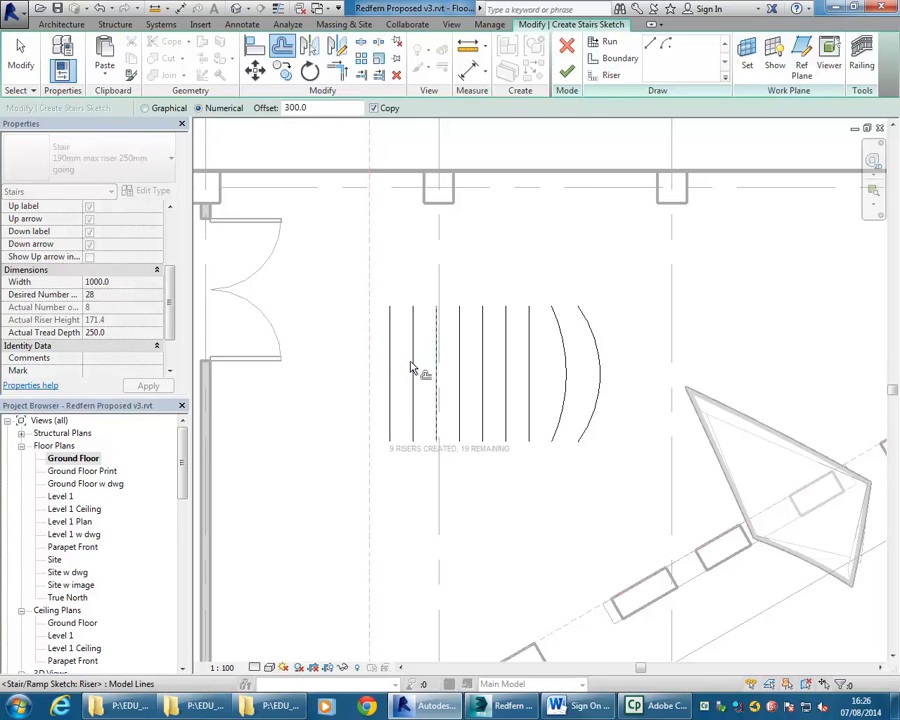
pyautogui.click(603, 373)
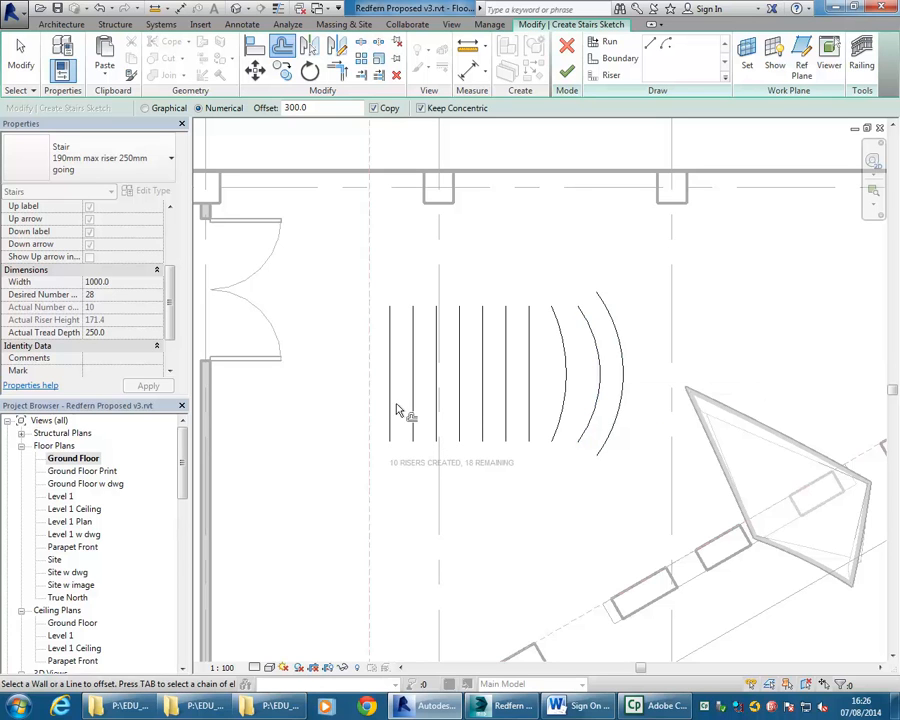
pyautogui.click(391, 364)
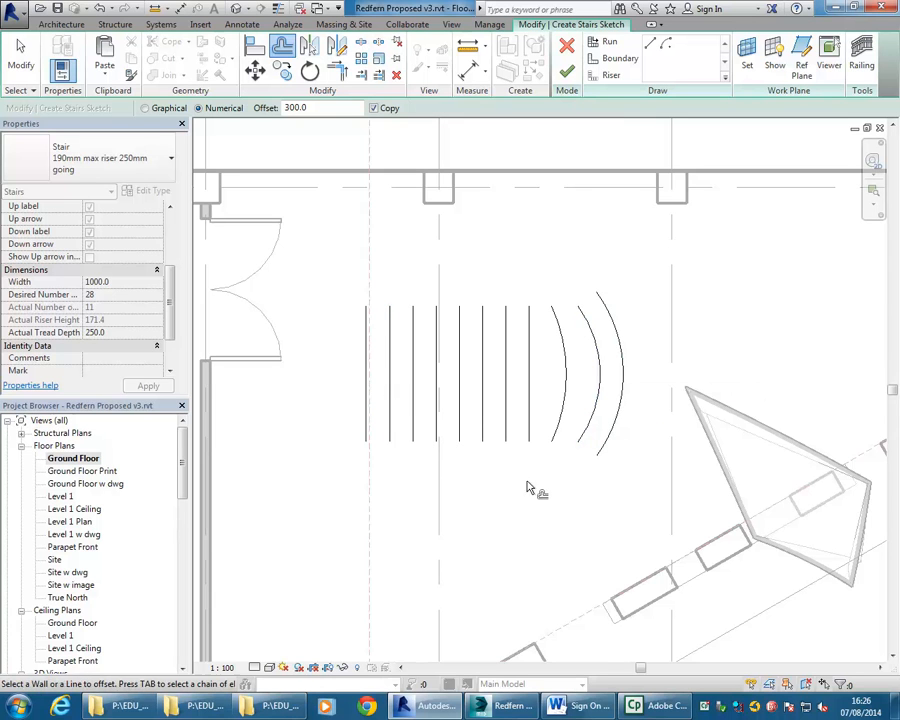
pyautogui.click(366, 399)
pyautogui.click(343, 398)
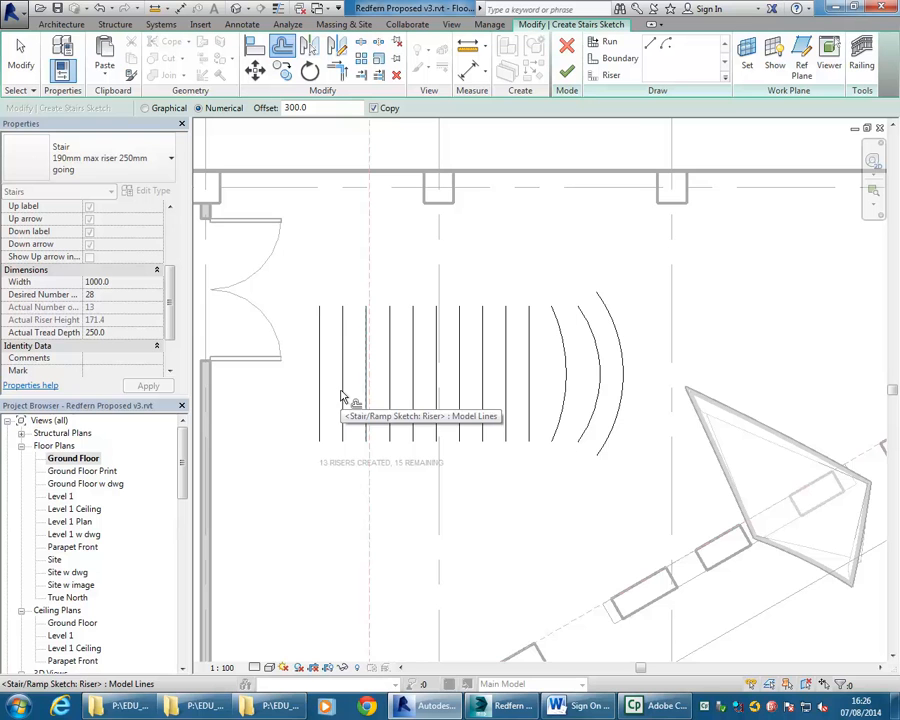
# - Sketch two parallel diagonal risers about 2000 mm long, running down and left from the double door opening
pyautogui.moveTo(281, 393); pyautogui.dragTo(376, 426, button='middle')
pyautogui.scroll(-1, 400, 429)
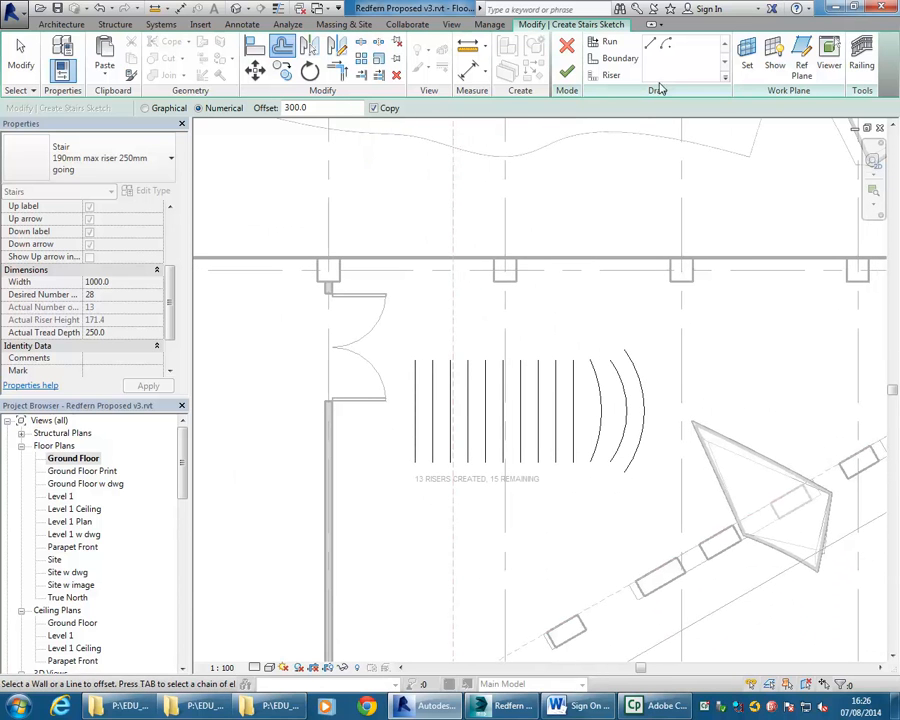
pyautogui.click(611, 75)
pyautogui.moveTo(384, 348); pyautogui.dragTo(437, 307, button='middle')
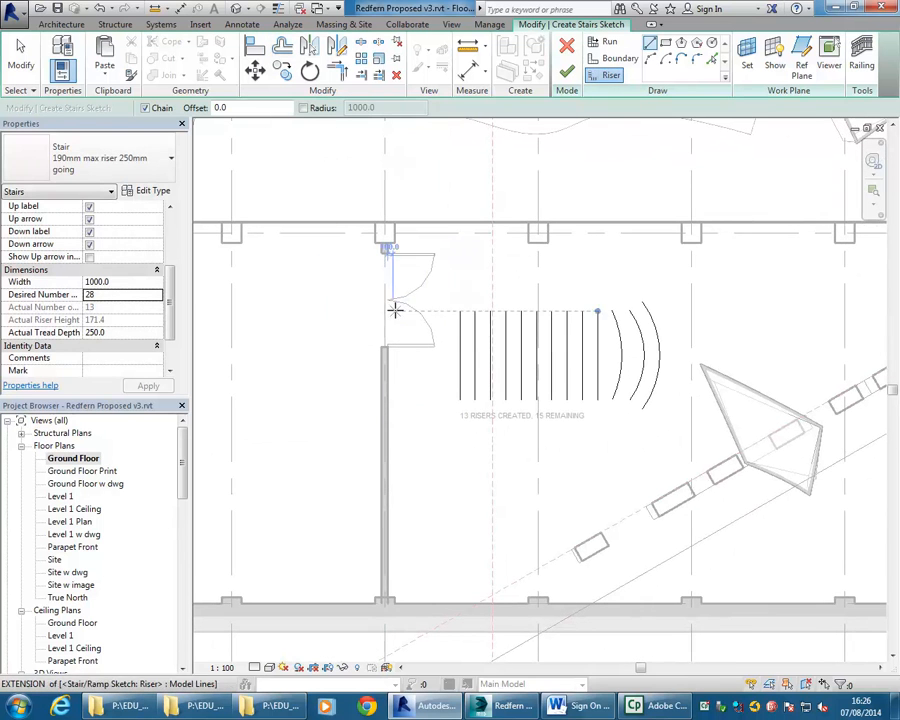
pyautogui.click(394, 309)
pyautogui.click(318, 368)
pyautogui.press('Escape')
pyautogui.scroll(2, 331, 296)
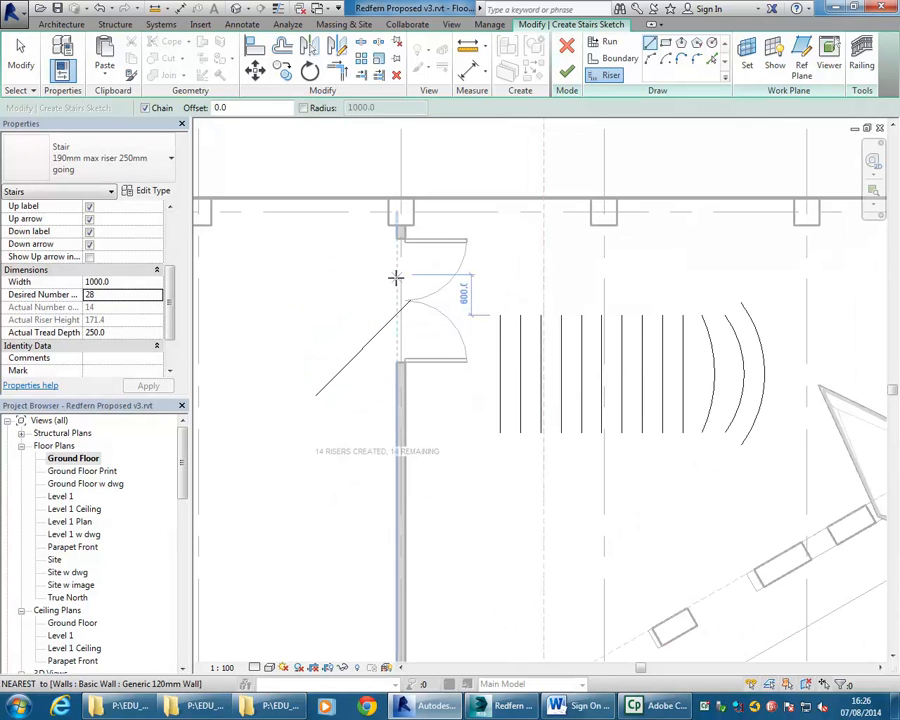
pyautogui.click(395, 277)
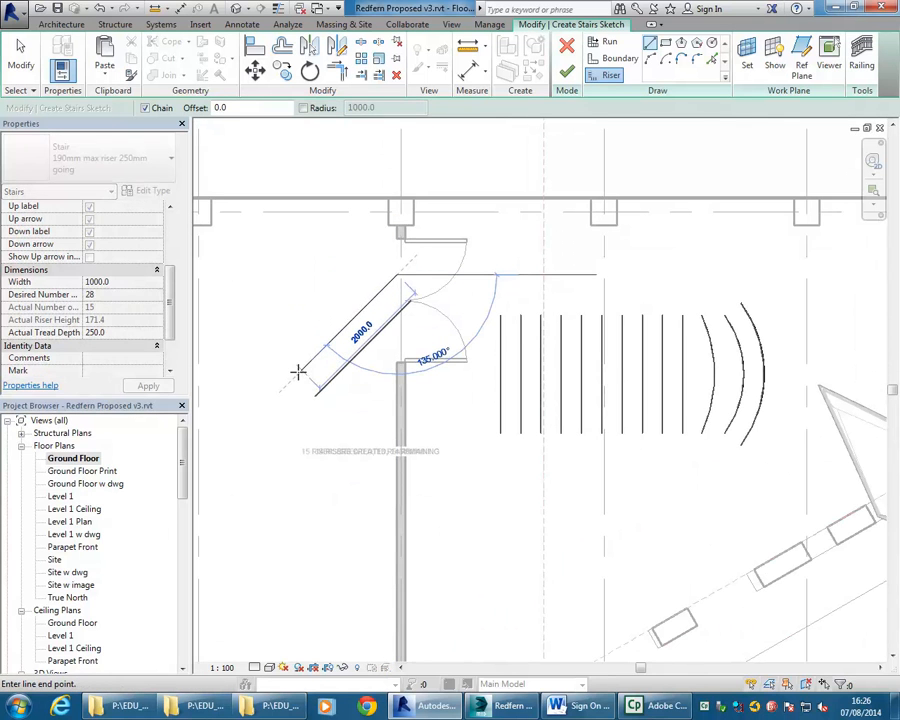
# - Undo the last riser and repeatedly offset copies of the diagonal riser at 300 mm spacing, away from the doorway, until 28 risers are created
pyautogui.hotkey('ctrl', 'z')
pyautogui.click(283, 45)
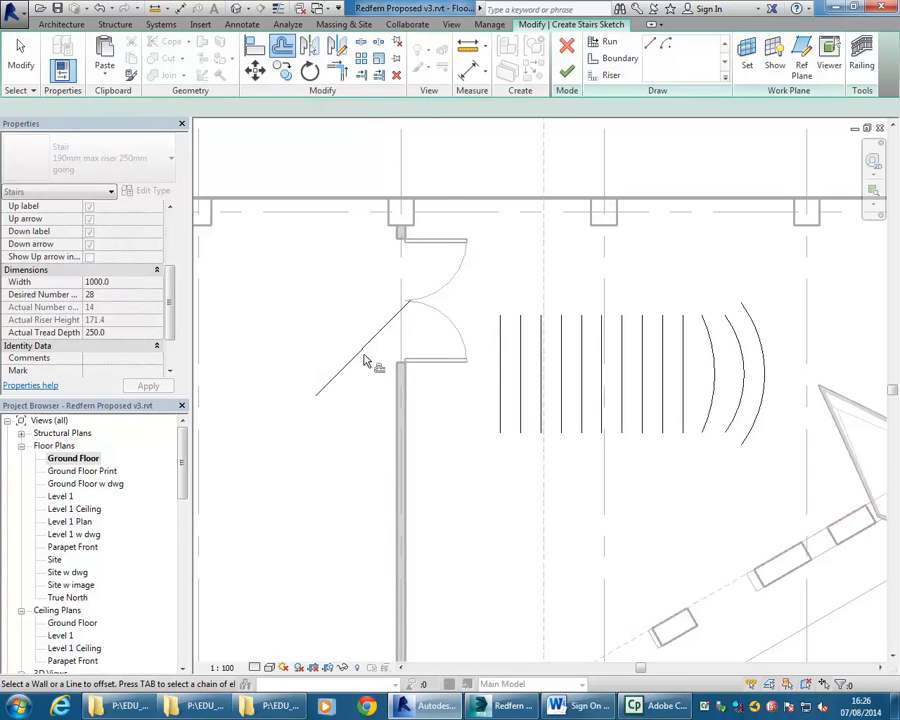
pyautogui.click(357, 354)
pyautogui.click(339, 342)
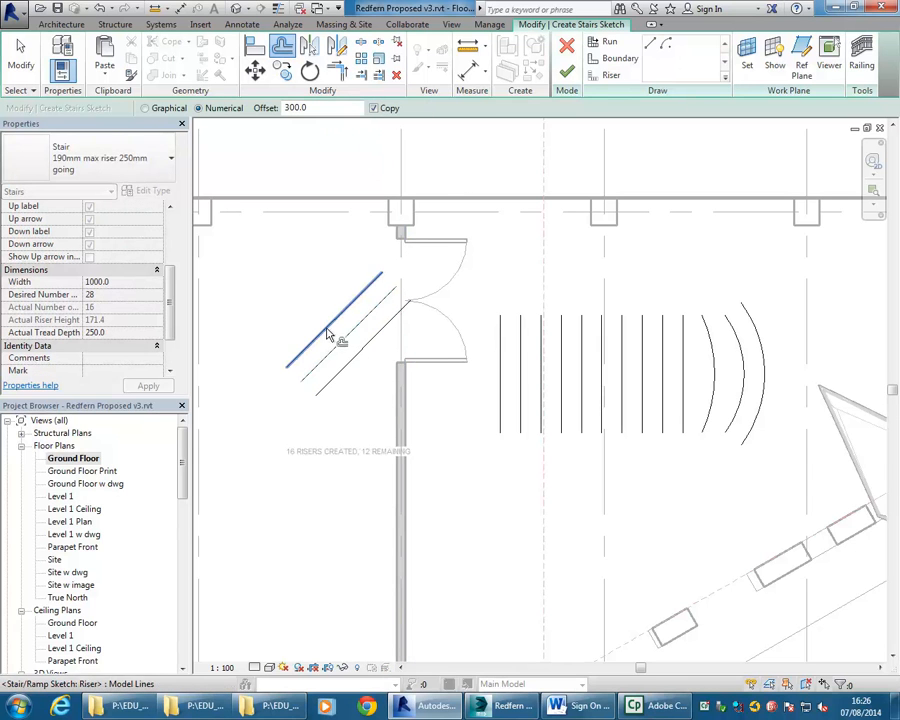
pyautogui.click(323, 332)
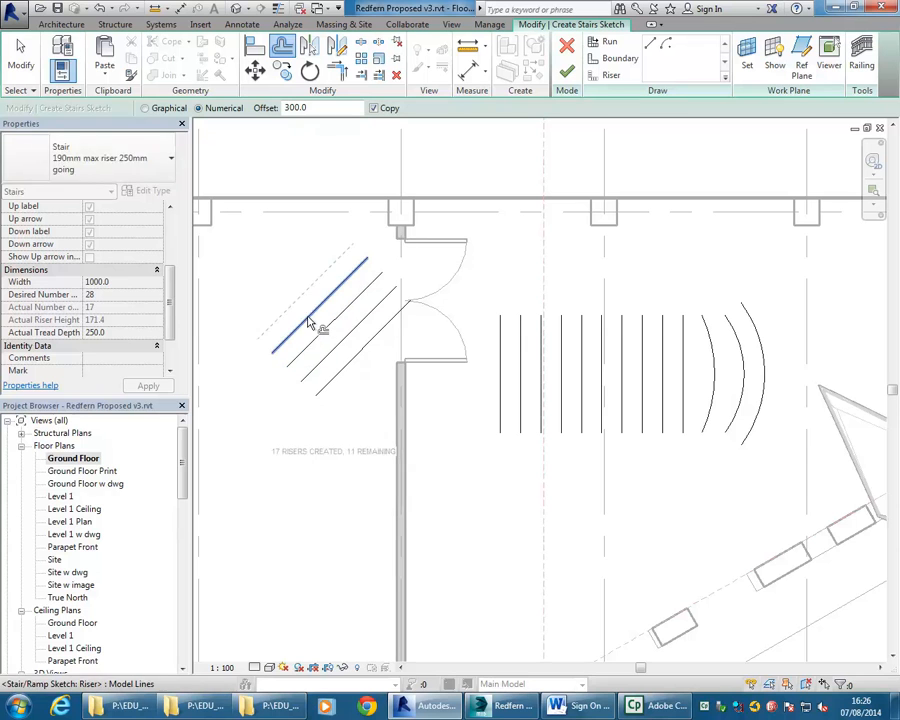
pyautogui.click(308, 322)
pyautogui.click(294, 306)
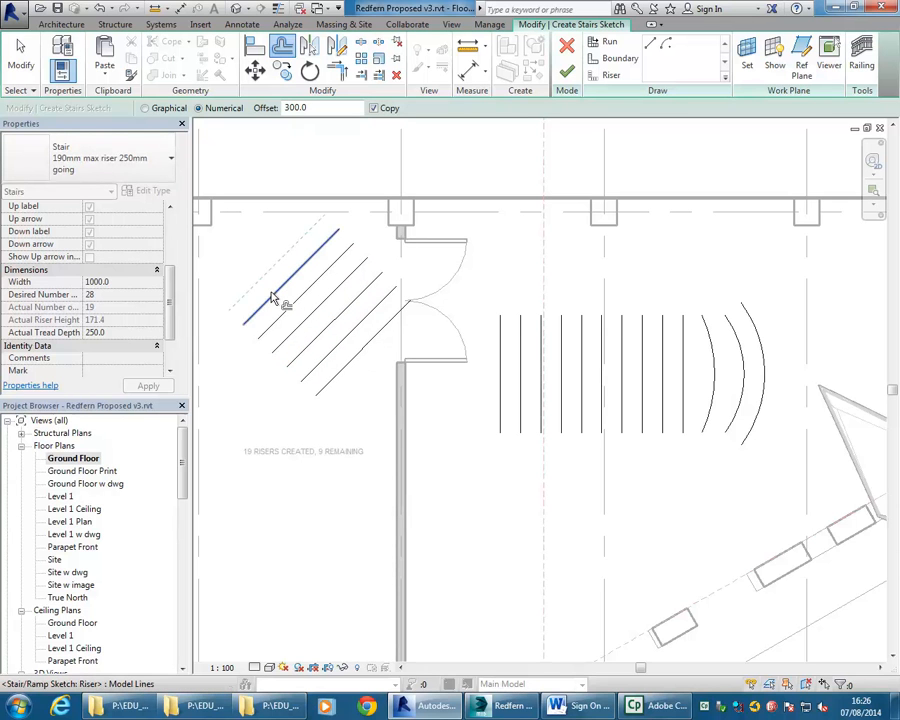
pyautogui.click(276, 297)
pyautogui.click(257, 264)
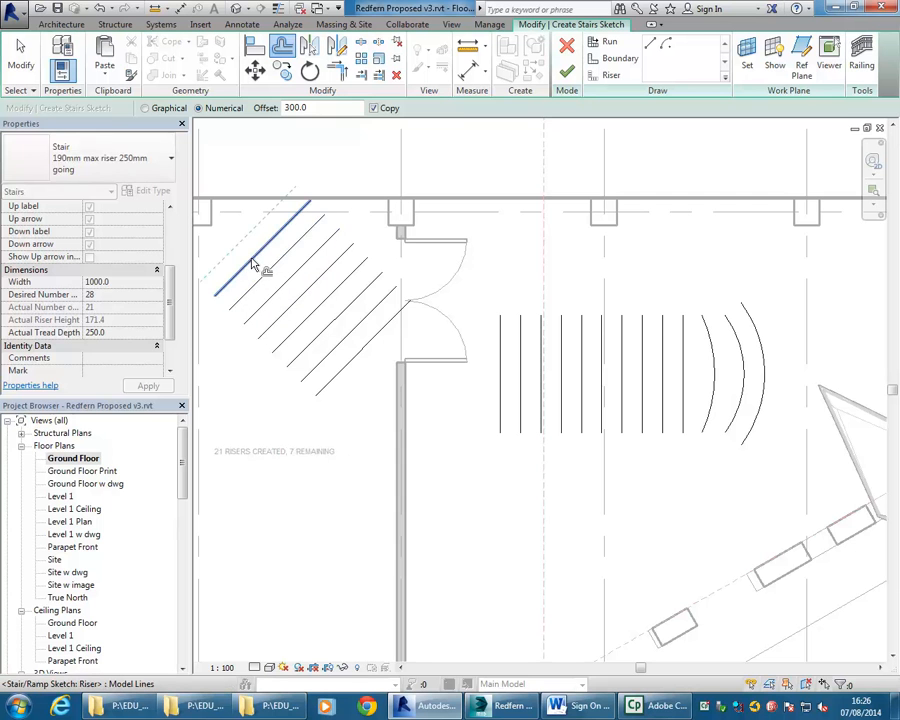
pyautogui.click(252, 262)
pyautogui.moveTo(282, 410); pyautogui.dragTo(299, 446, button='middle')
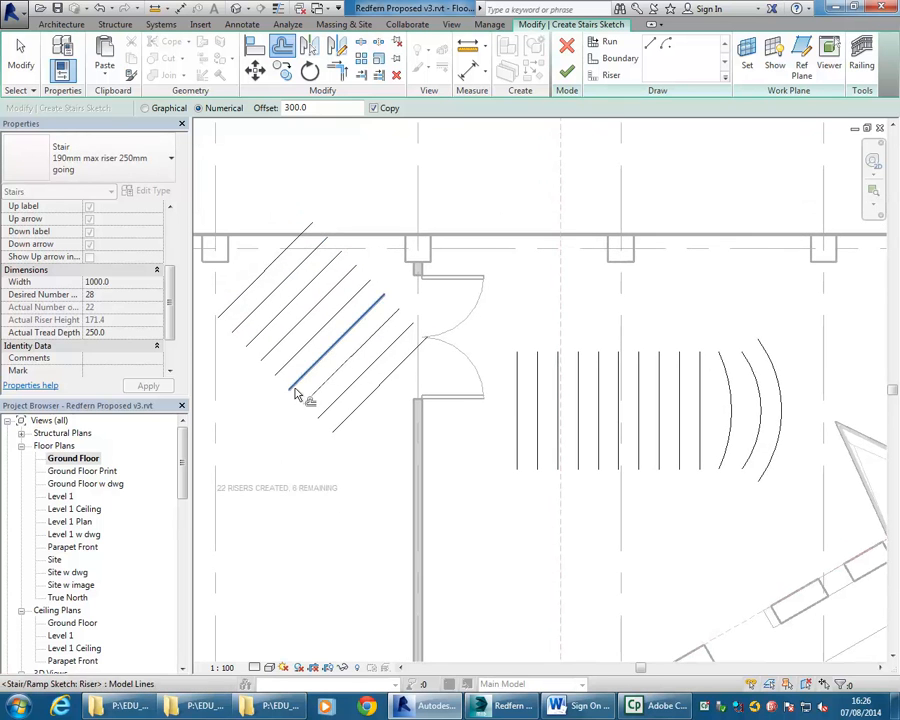
pyautogui.click(263, 350)
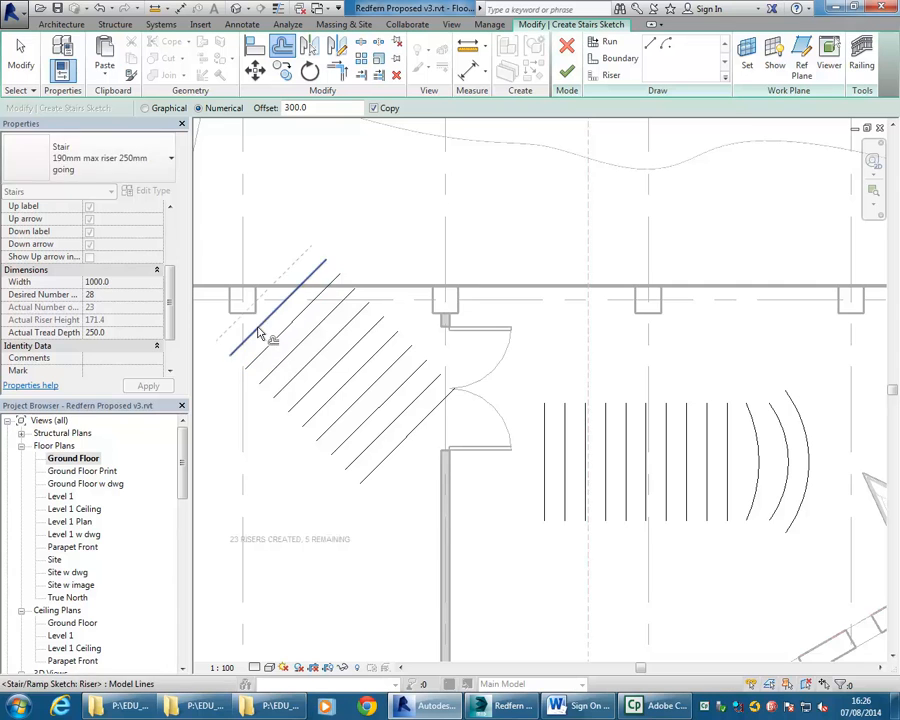
pyautogui.click(258, 328)
pyautogui.moveTo(277, 270); pyautogui.dragTo(286, 300, button='middle')
pyautogui.click(294, 299)
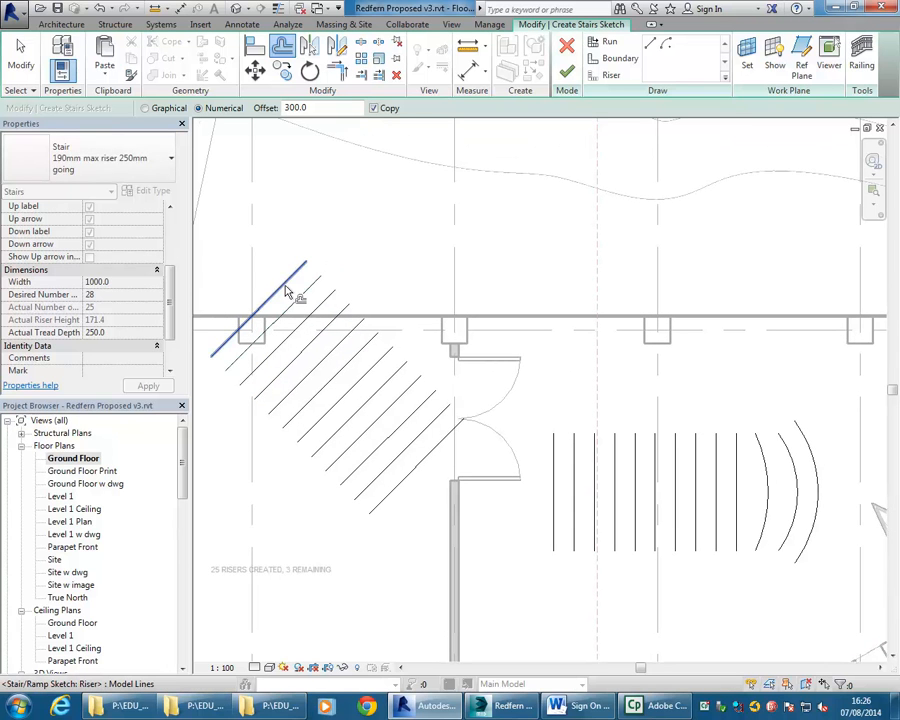
pyautogui.click(270, 272)
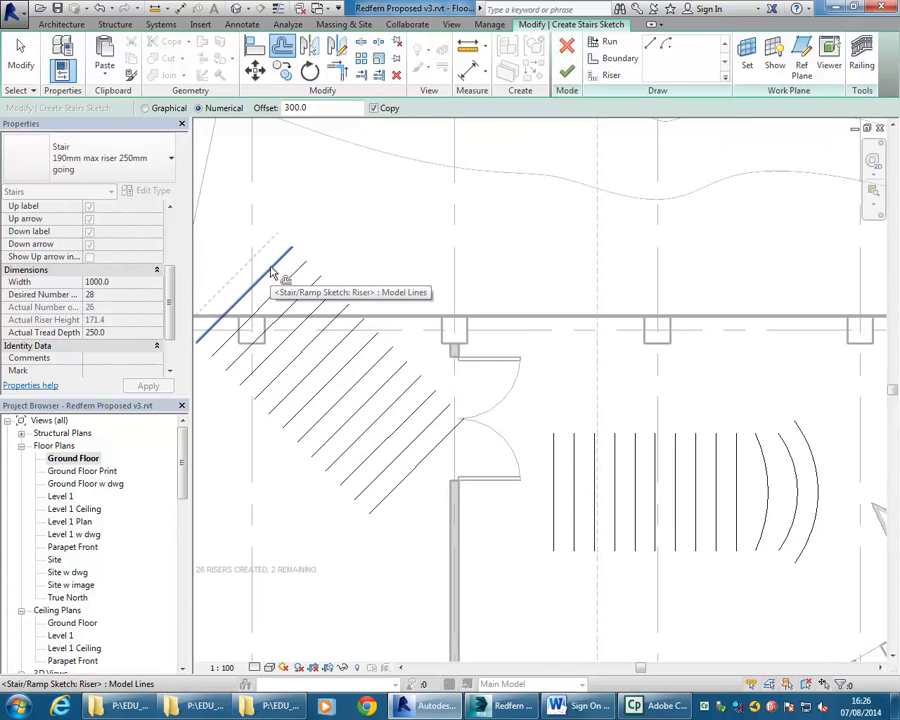
pyautogui.click(270, 272)
pyautogui.moveTo(279, 263); pyautogui.dragTo(390, 340, button='middle')
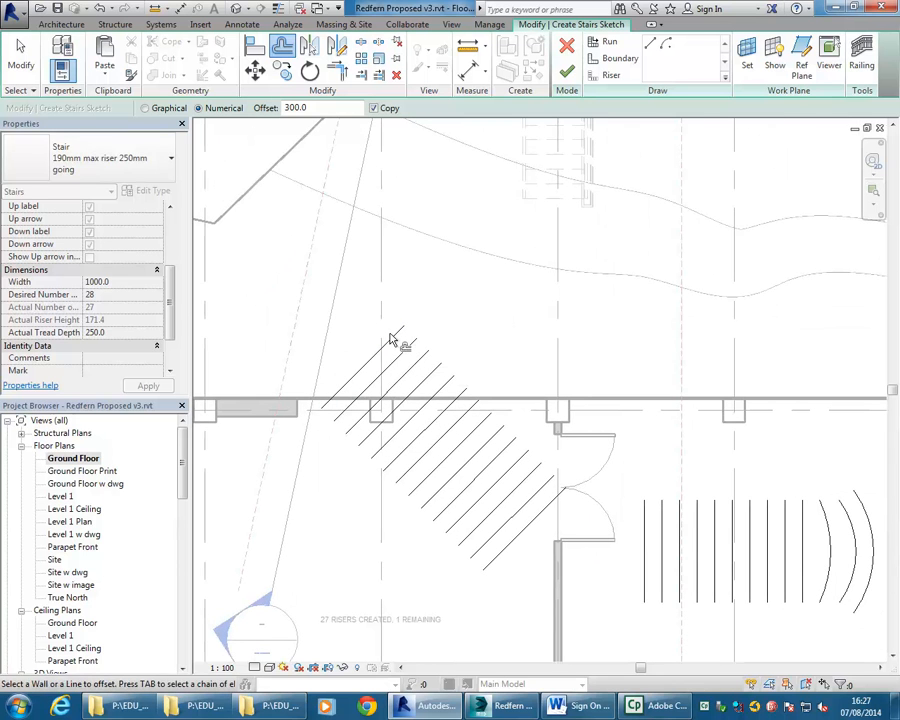
pyautogui.click(404, 343)
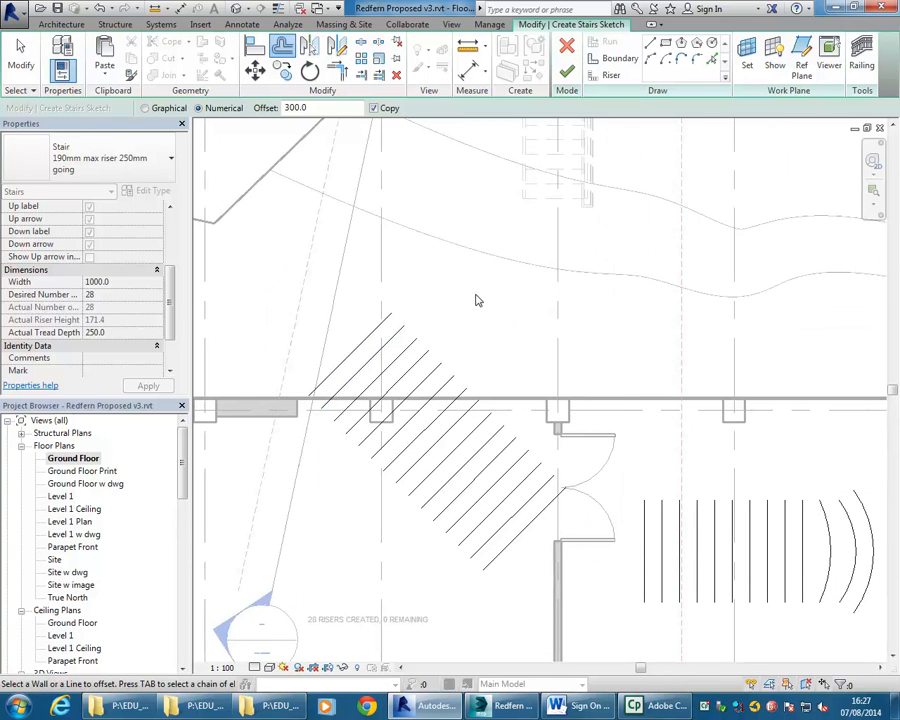
pyautogui.rightClick(477, 300)
pyautogui.click(485, 303)
# - Draw a 3750 mm straight boundary line at 10° from the upper end of the straight riser nearest the door, flaring above the flight
pyautogui.scroll(-1, 486, 303)
pyautogui.moveTo(486, 303); pyautogui.dragTo(390, 256, button='middle')
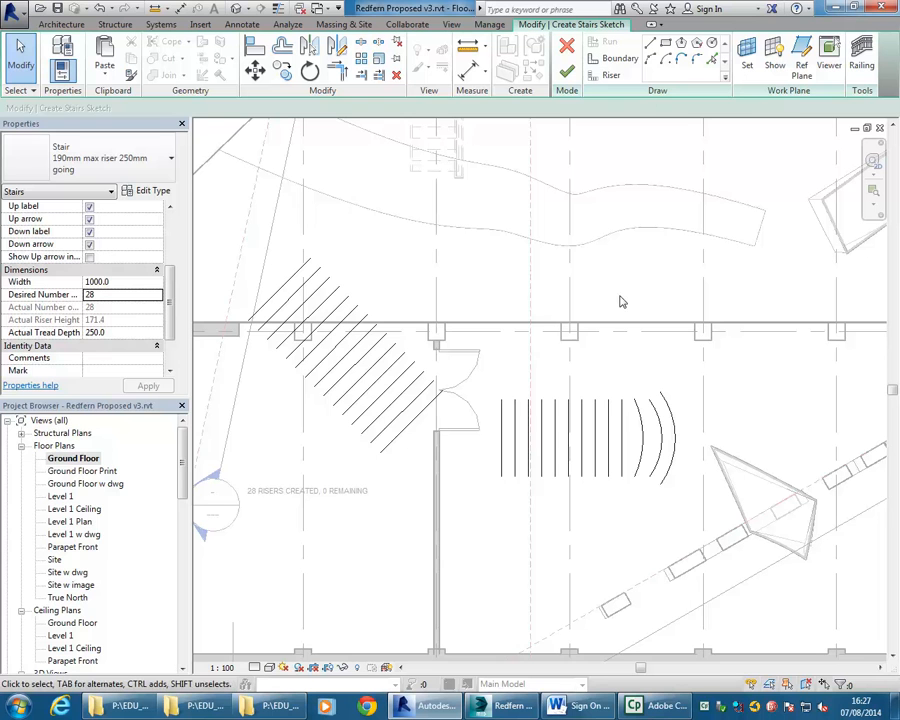
pyautogui.click(619, 60)
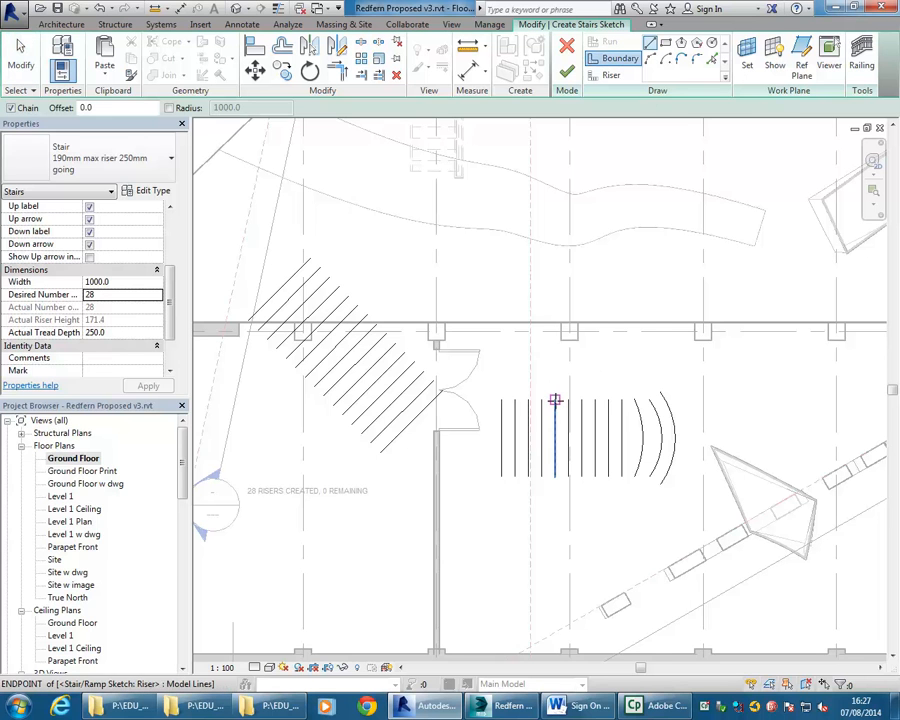
pyautogui.moveTo(555, 400); pyautogui.dragTo(479, 365, button='middle')
pyautogui.scroll(1, 479, 365)
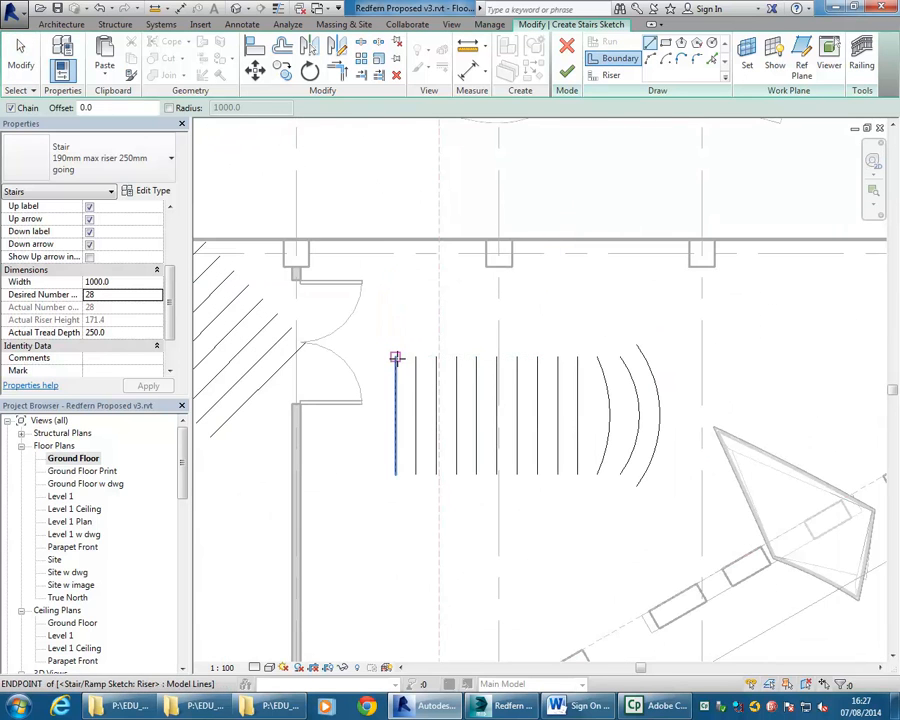
pyautogui.click(395, 358)
pyautogui.rightClick(607, 277)
pyautogui.click(632, 286)
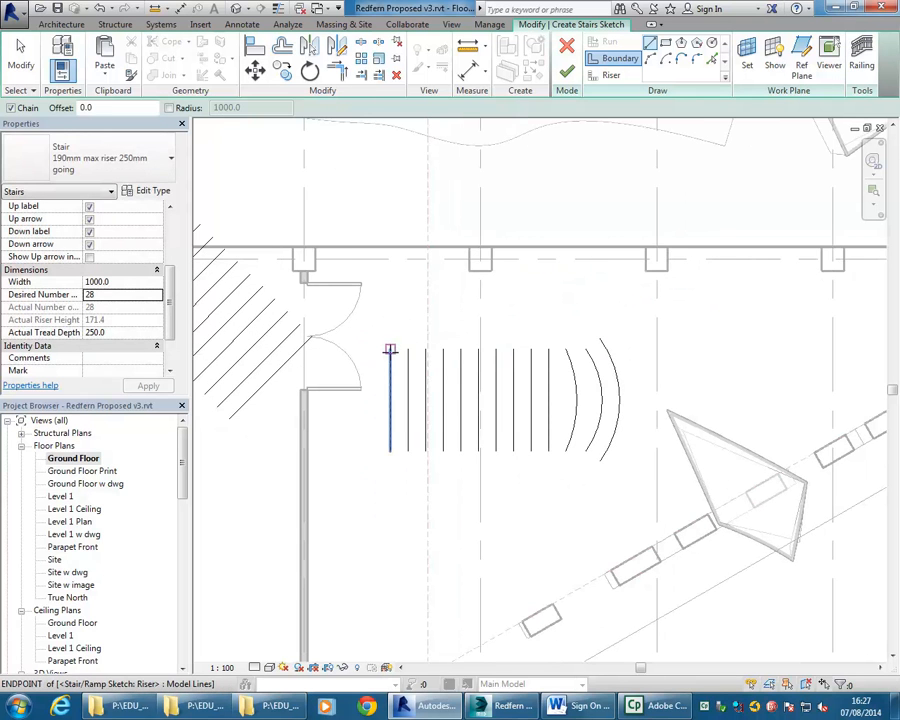
pyautogui.click(390, 349)
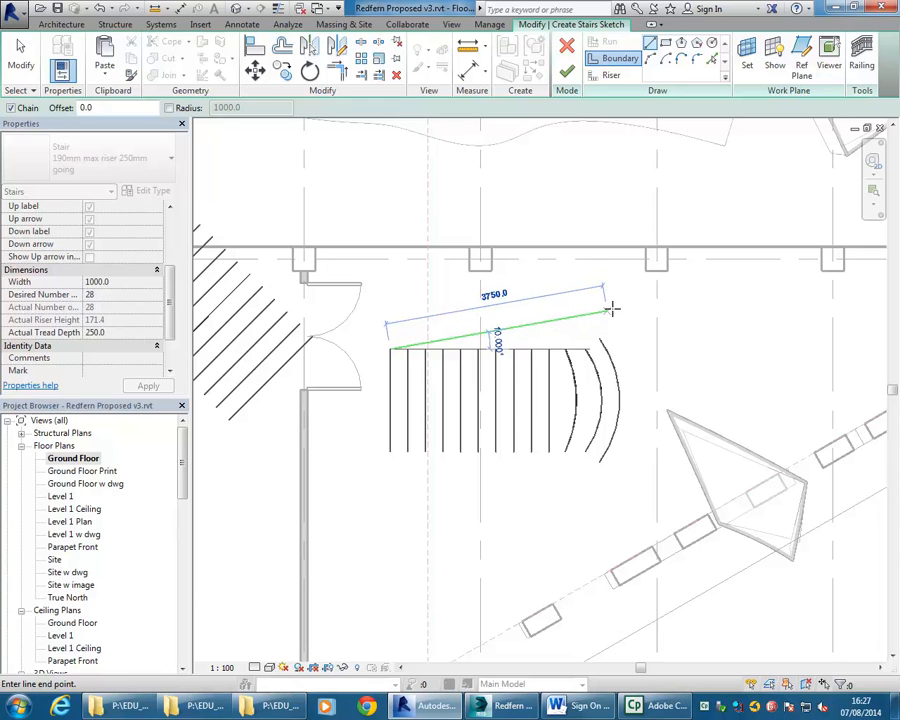
pyautogui.click(608, 310)
pyautogui.rightClick(607, 241)
pyautogui.click(612, 248)
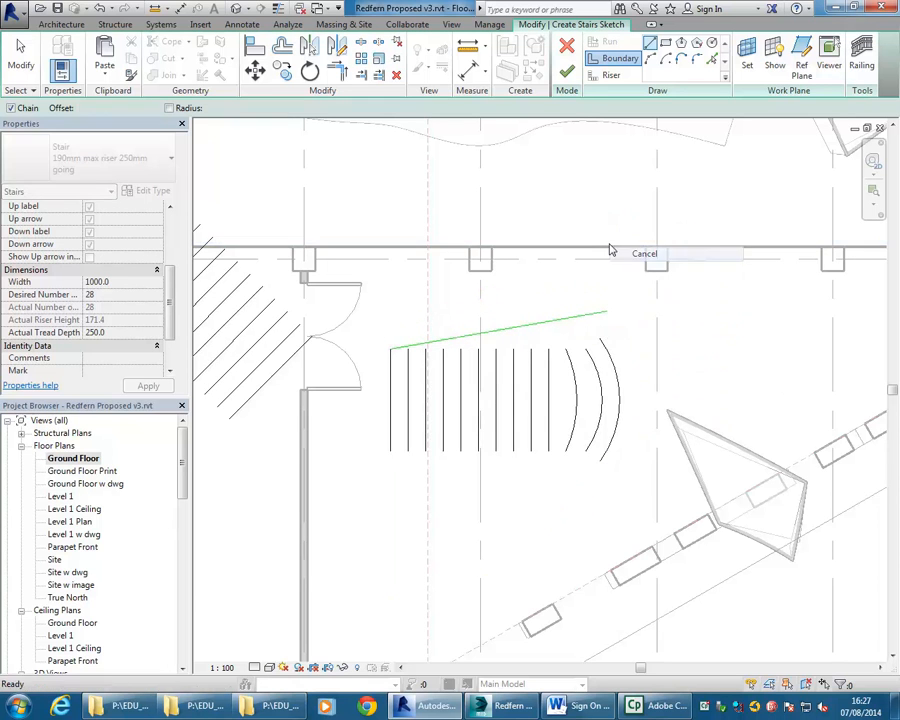
# - Mirror the flared boundary line about a horizontal axis through the midpoints of the straight risers
pyautogui.scroll(1, 554, 412)
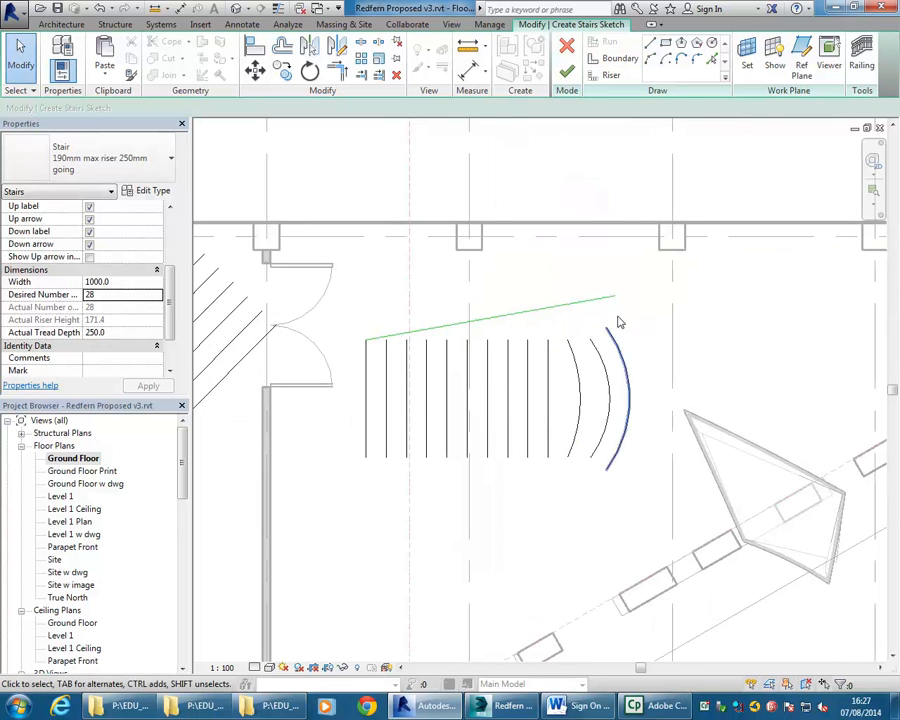
pyautogui.click(531, 316)
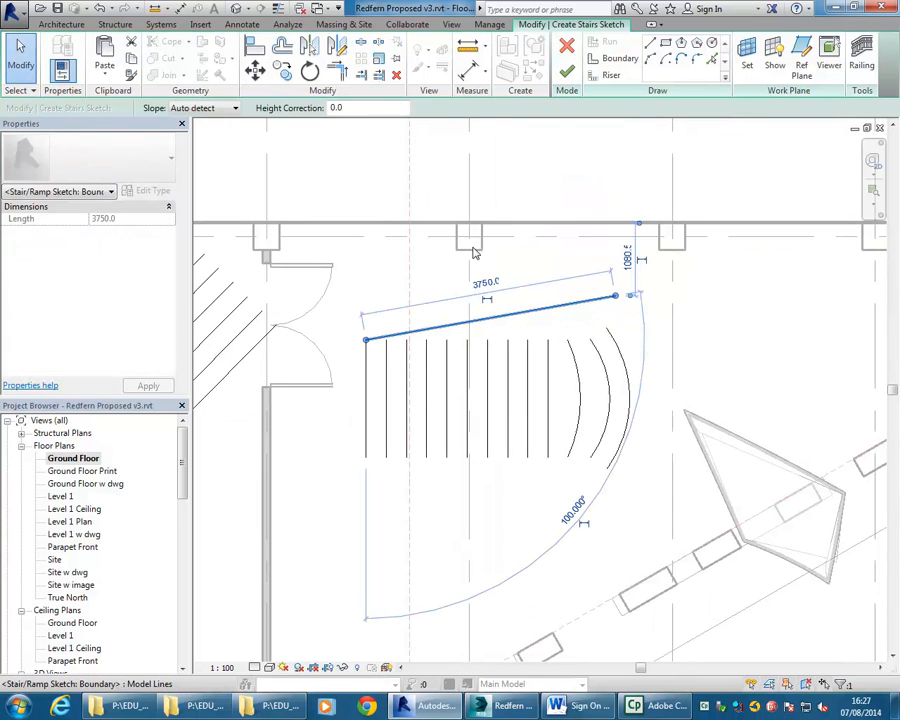
pyautogui.click(317, 46)
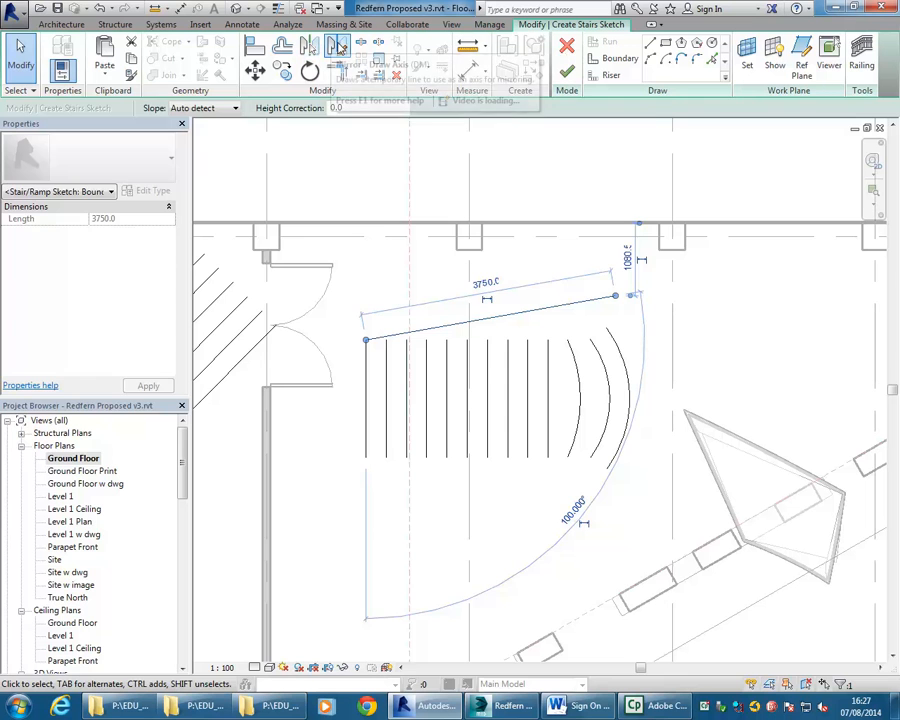
pyautogui.click(366, 401)
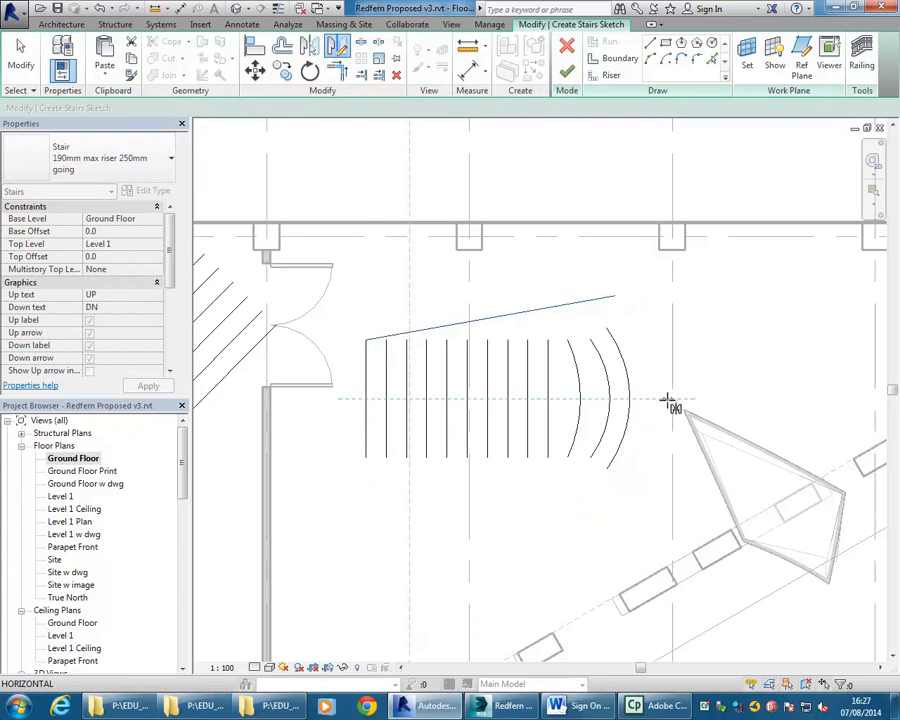
pyautogui.click(668, 400)
pyautogui.click(751, 366)
# - Trim and extend both flared boundary lines to corners with the outermost curved riser
pyautogui.scroll(-1, 753, 366)
pyautogui.moveTo(752, 448); pyautogui.dragTo(720, 418, button='middle')
pyautogui.scroll(2, 714, 420)
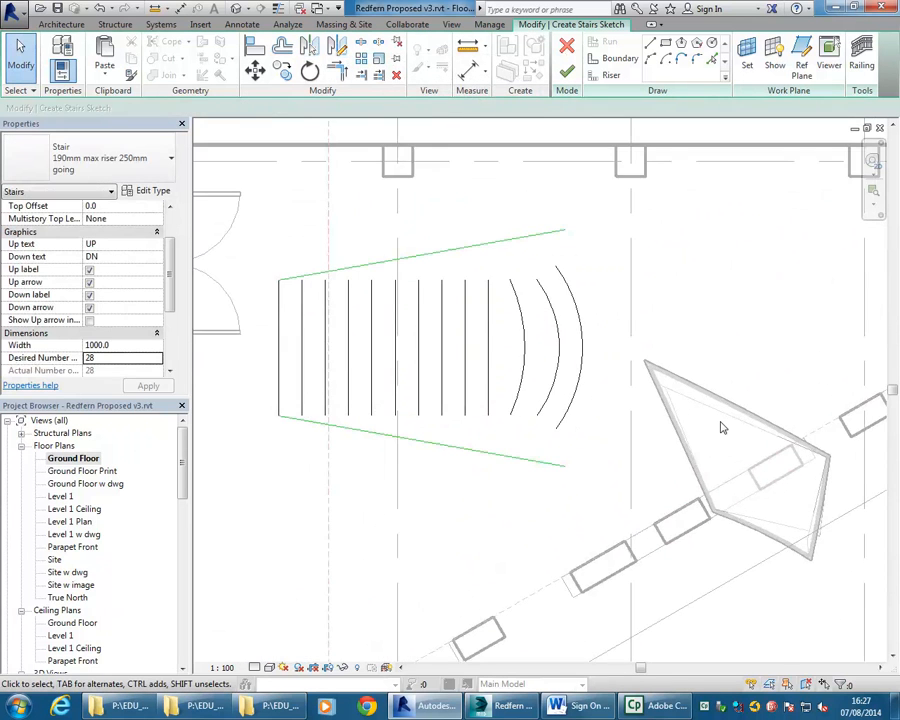
pyautogui.press('t')
pyautogui.press('r')
pyautogui.click(492, 245)
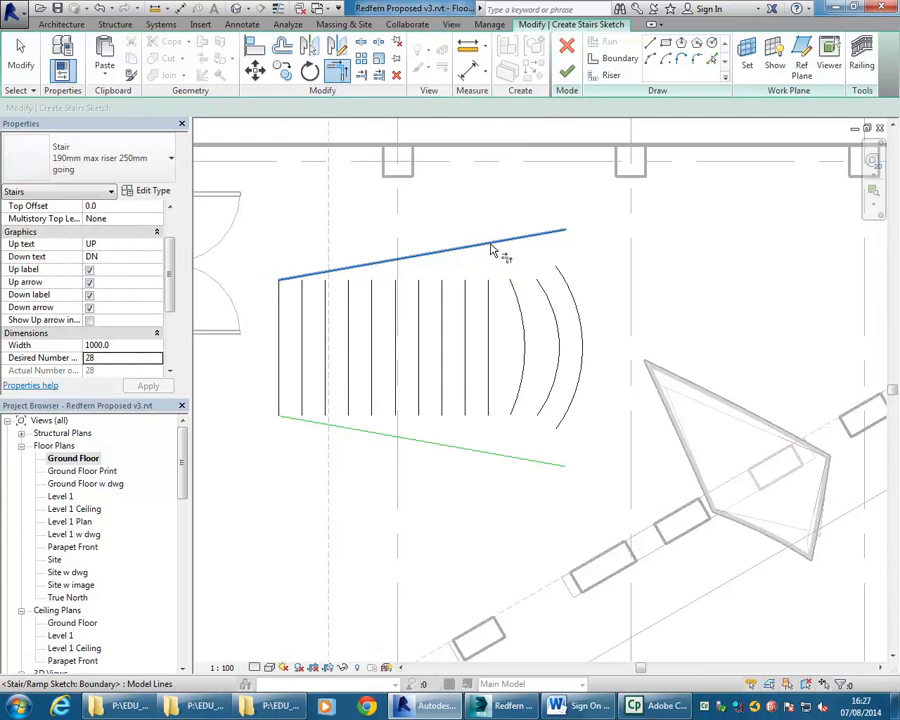
pyautogui.click(565, 404)
pyautogui.click(508, 456)
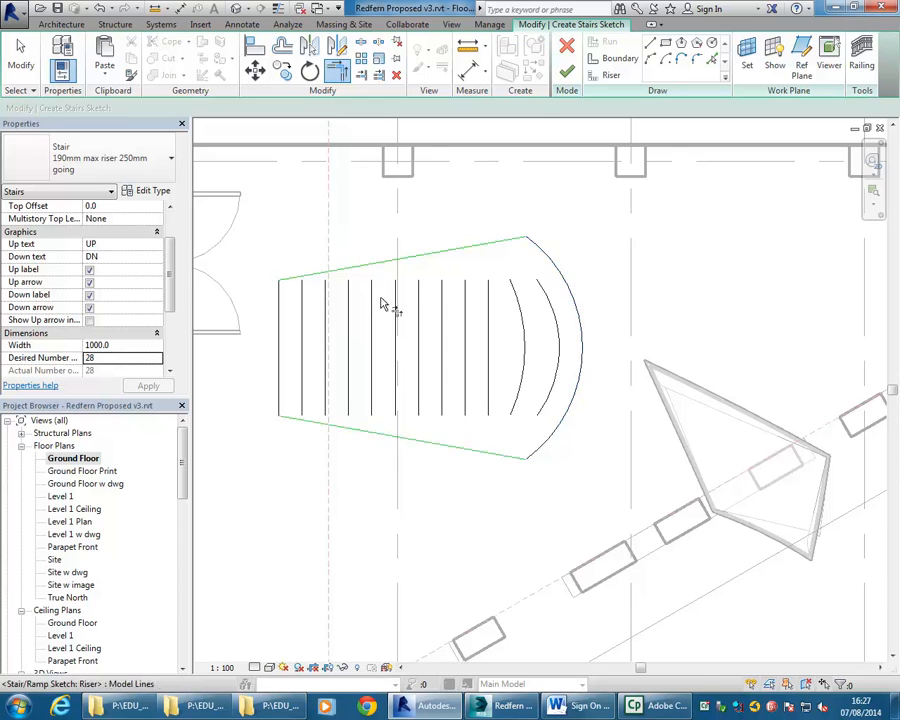
pyautogui.scroll(-1, 453, 389)
pyautogui.moveTo(453, 389); pyautogui.dragTo(520, 404, button='middle')
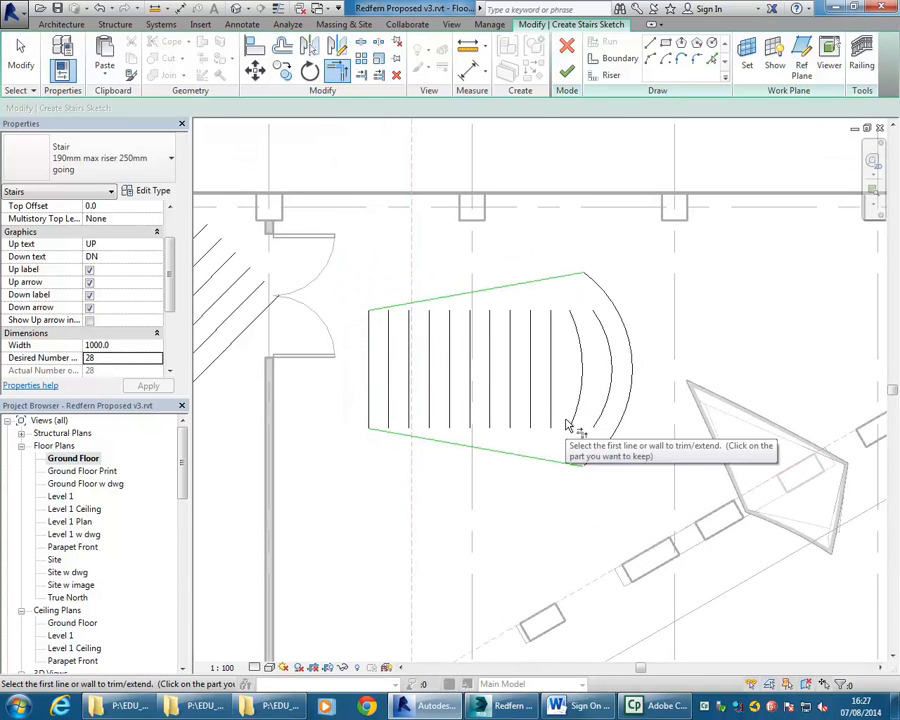
pyautogui.scroll(1, 568, 424)
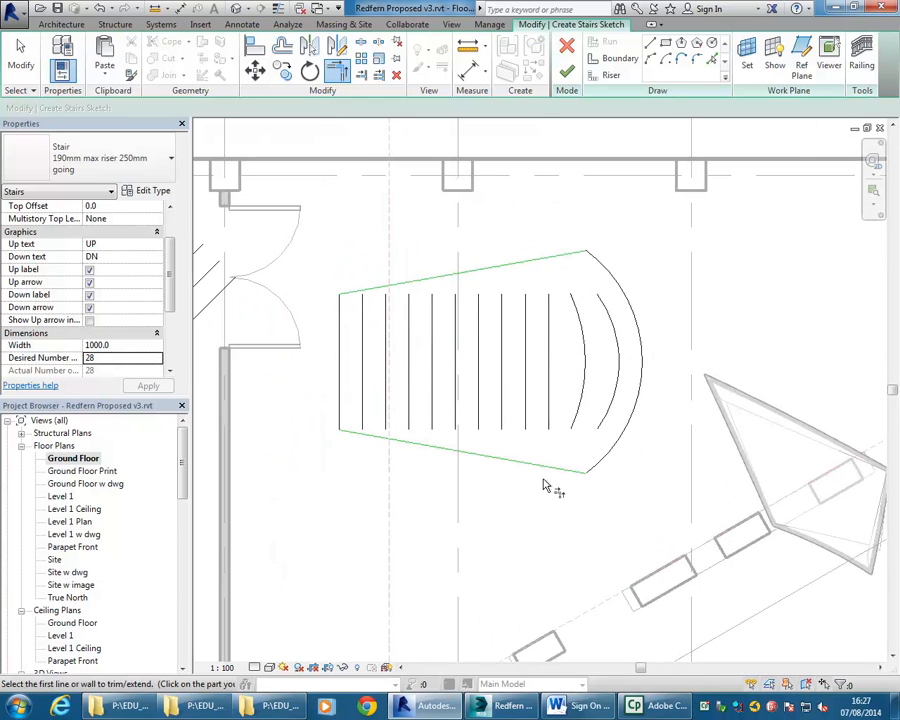
pyautogui.rightClick(568, 366)
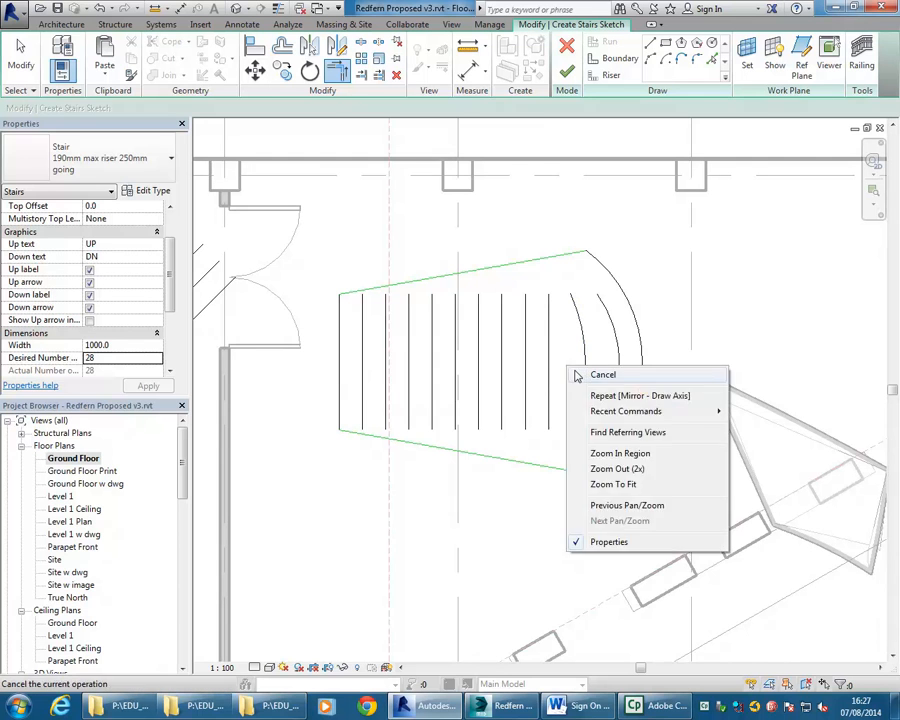
pyautogui.click(575, 374)
pyautogui.rightClick(581, 373)
pyautogui.click(595, 383)
# - Nudge the innermost curved riser slightly away from the straight risers
pyautogui.click(582, 391)
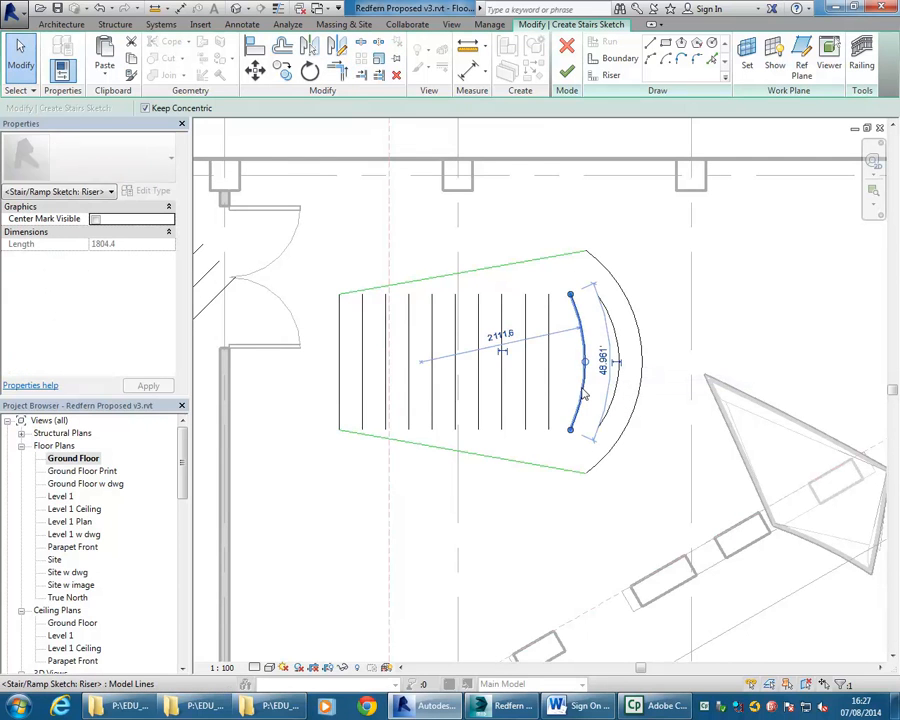
pyautogui.press('Right')
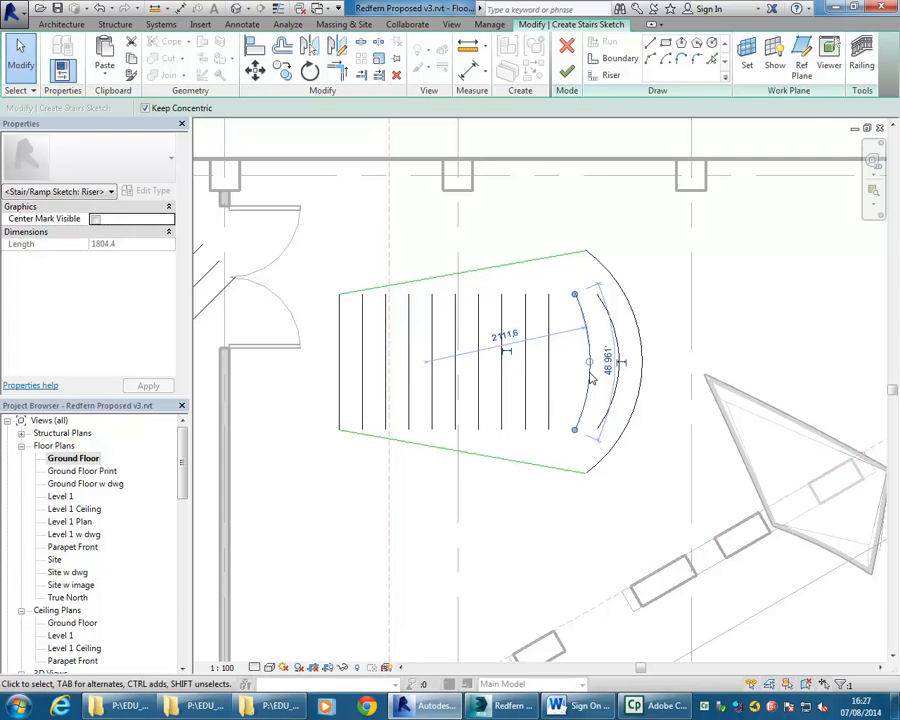
pyautogui.click(560, 390)
# - Draw a straight boundary line at 50° along the diagonal flight's upper side, from the outermost riser's end to the riser at the doorway
pyautogui.scroll(-1, 436, 383)
pyautogui.moveTo(436, 383); pyautogui.dragTo(573, 444, button='middle')
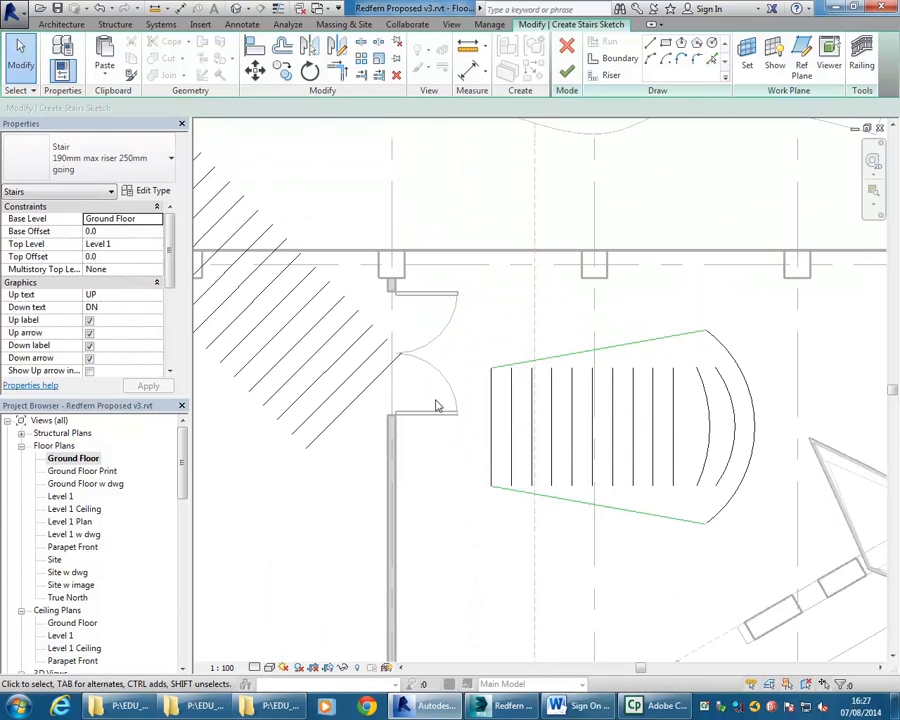
pyautogui.scroll(1, 437, 400)
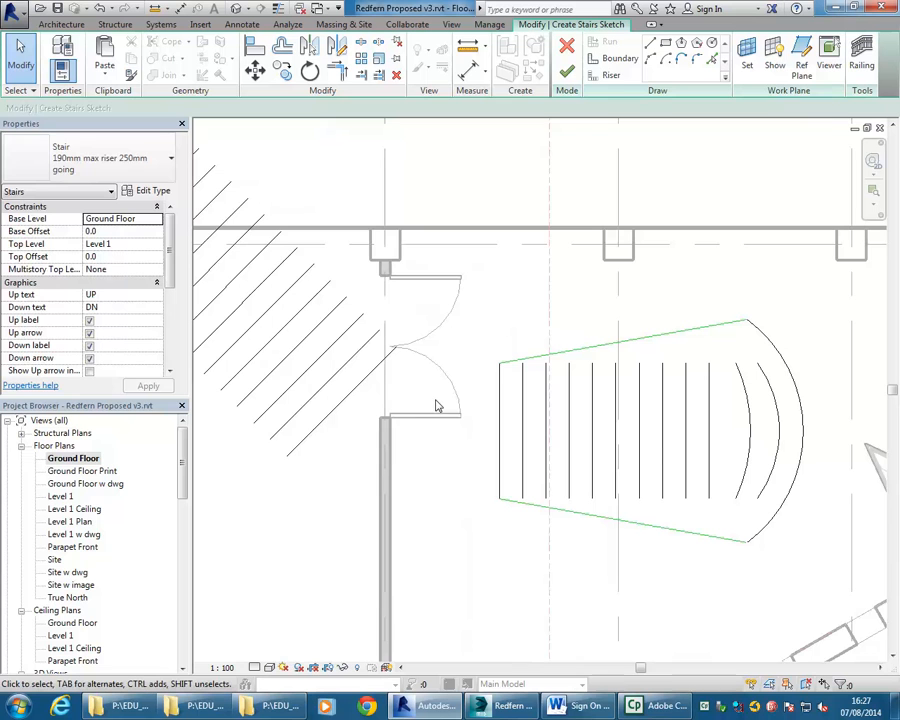
pyautogui.click(616, 62)
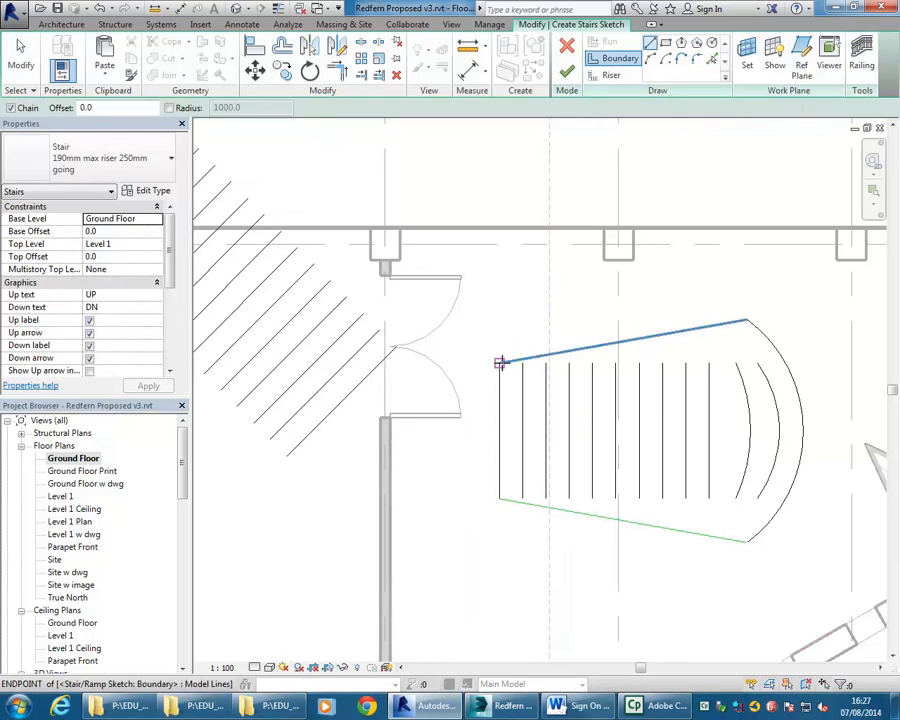
pyautogui.rightClick(433, 362)
pyautogui.click(458, 374)
pyautogui.moveTo(400, 348); pyautogui.dragTo(466, 440, button='middle')
pyautogui.scroll(-4, 463, 434)
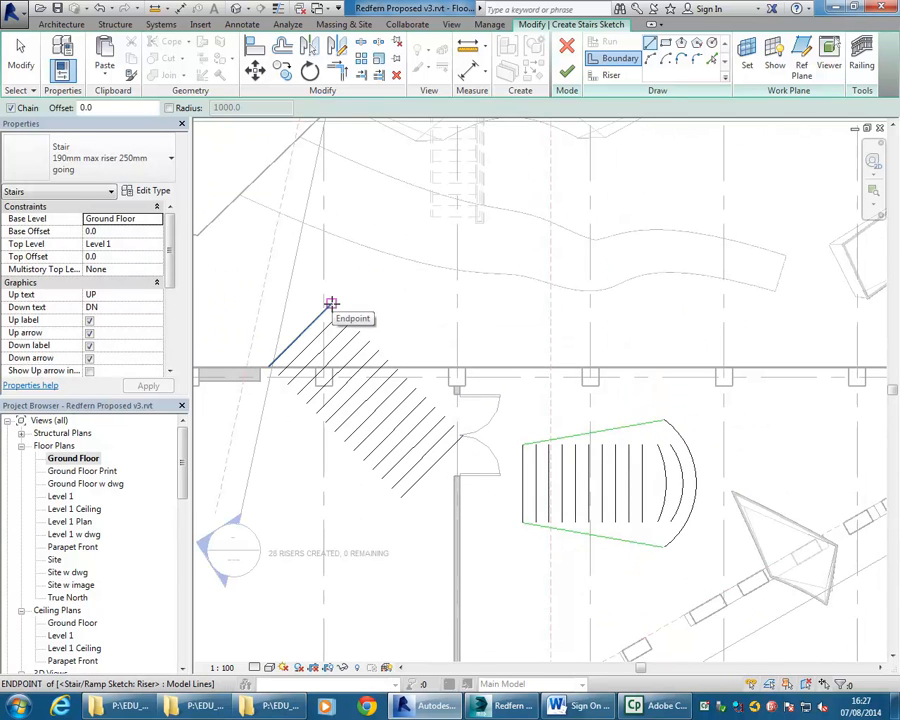
pyautogui.click(331, 303)
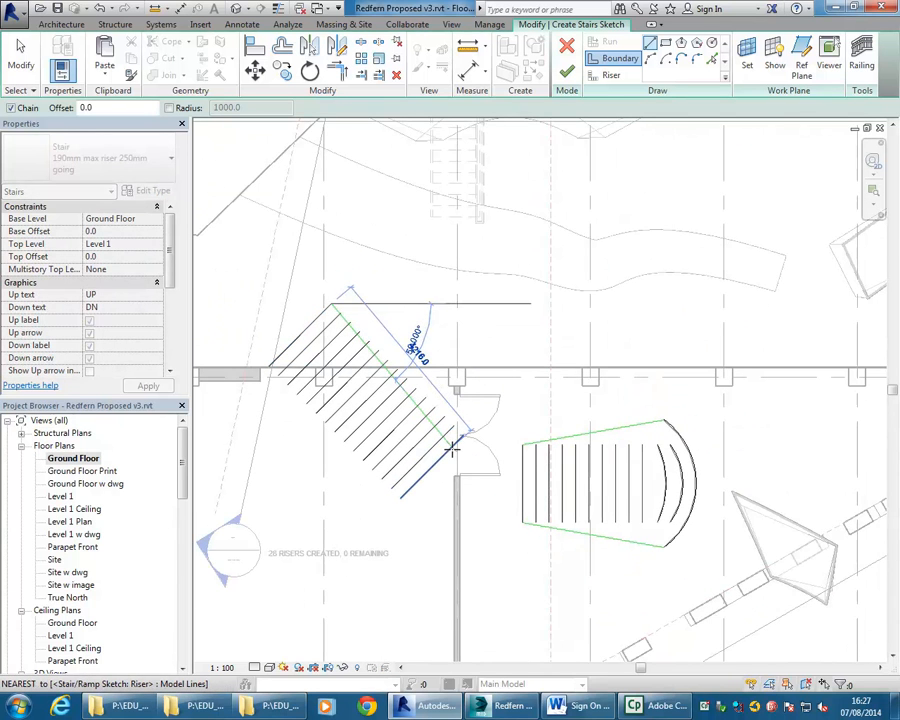
pyautogui.click(452, 449)
pyautogui.rightClick(291, 318)
pyautogui.click(298, 326)
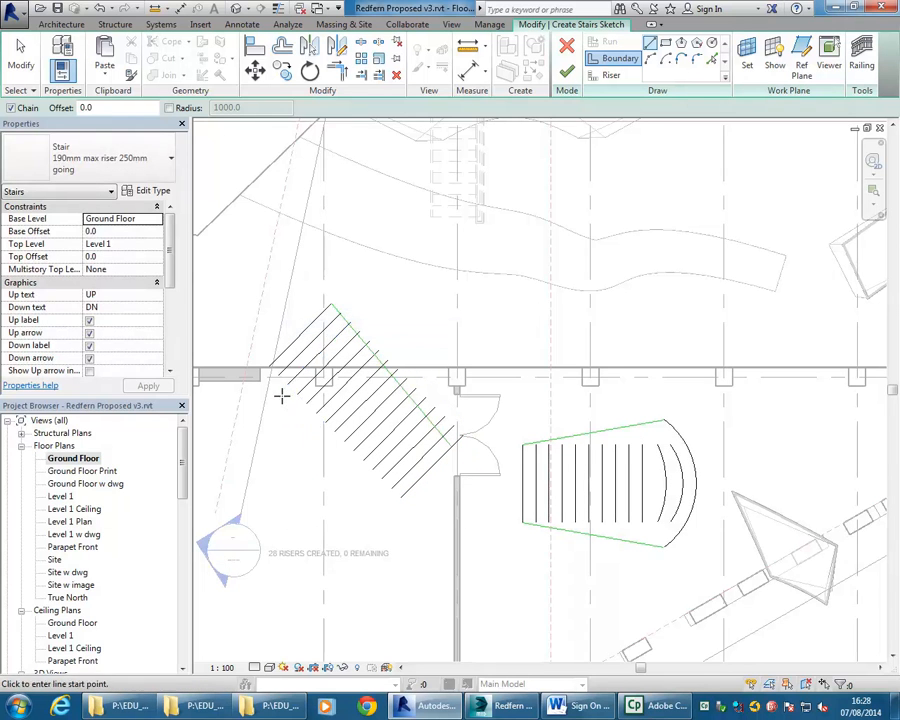
# - Mirror a copy of the diagonal flight's upper boundary line about an axis through the midpoints of its outermost risers
pyautogui.press('Escape')
pyautogui.click(353, 329)
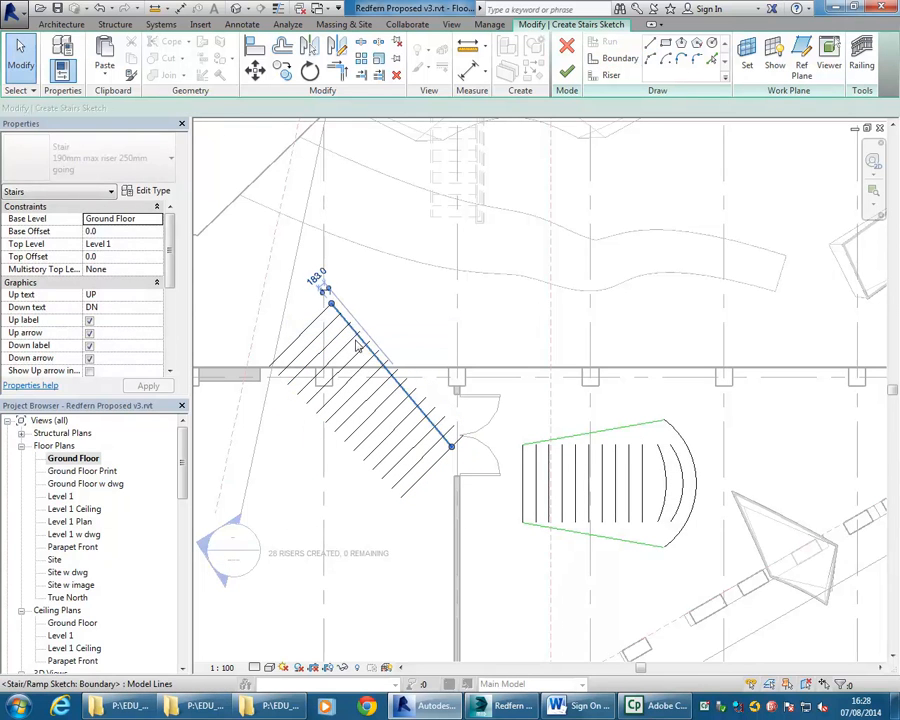
pyautogui.click(313, 48)
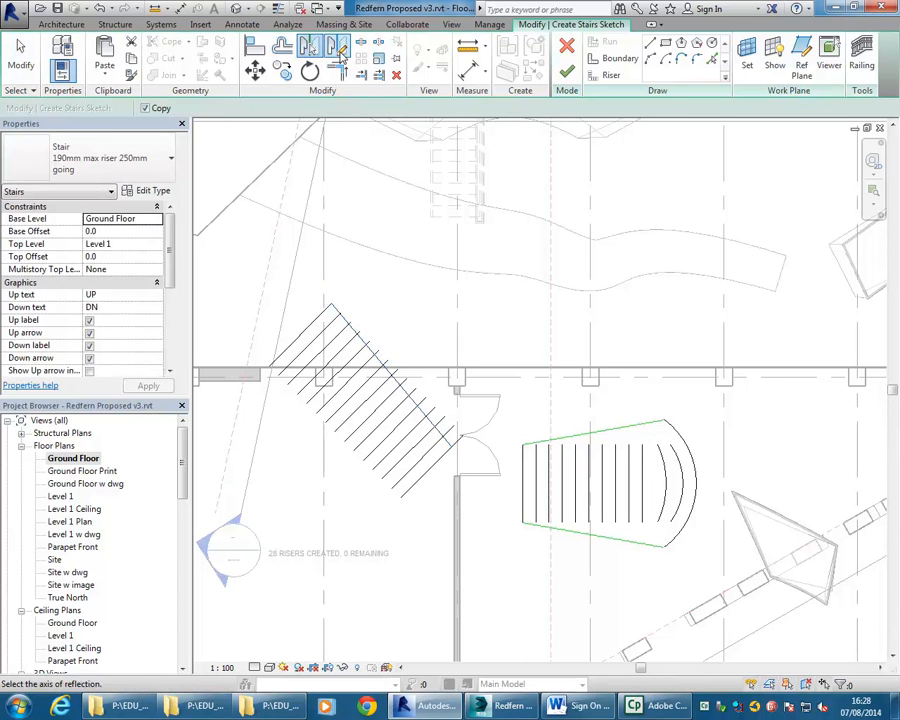
pyautogui.click(338, 50)
pyautogui.click(302, 336)
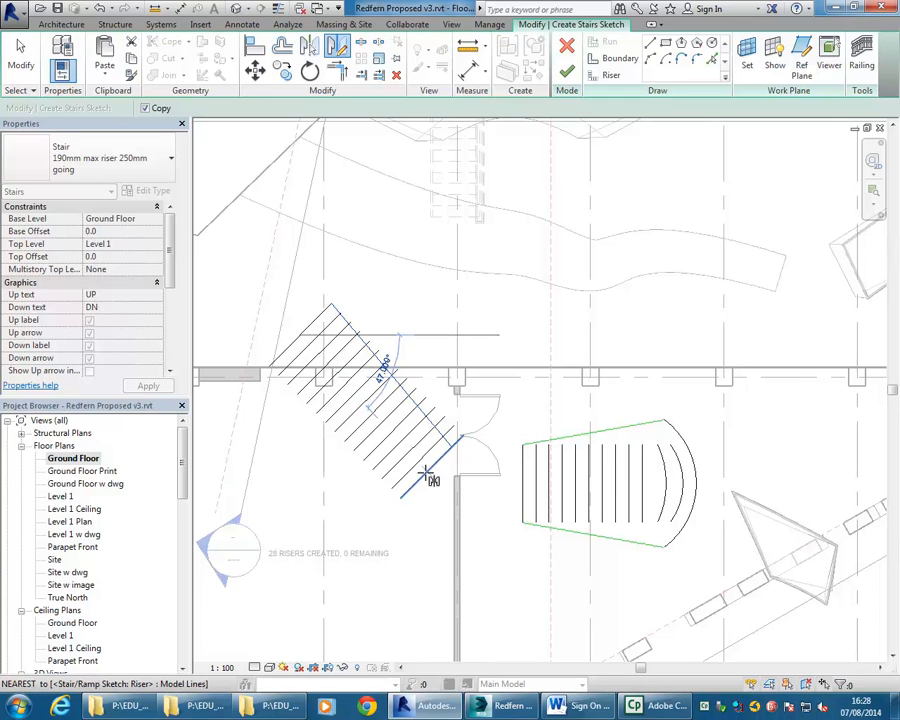
pyautogui.click(433, 469)
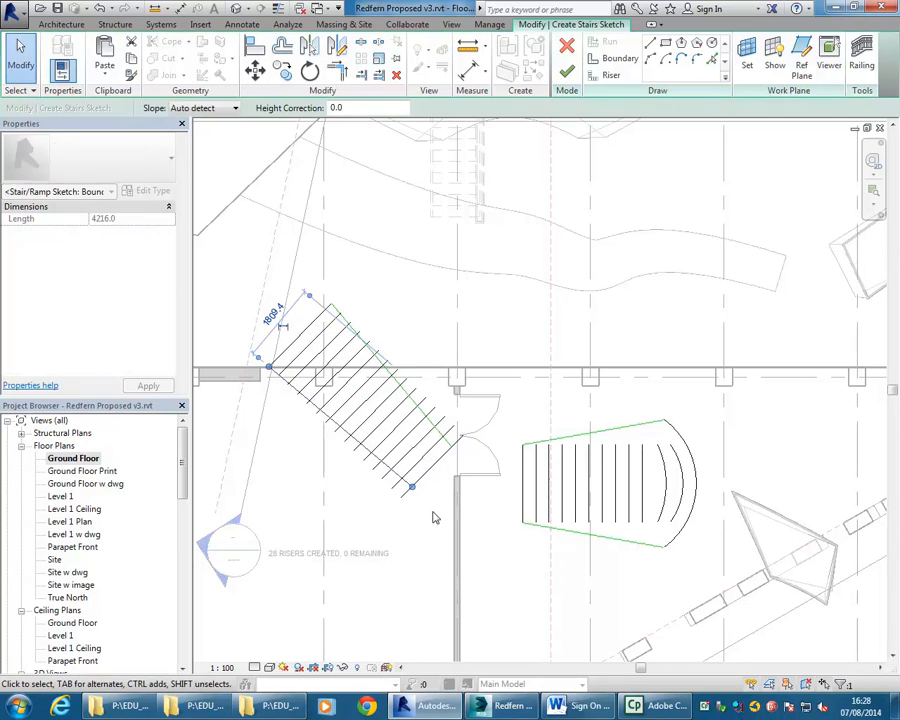
pyautogui.click(432, 512)
# - Draw a boundary line across the doorway from the diagonal flight's upper boundary end to the lower flight's upper boundary start
pyautogui.scroll(2, 440, 516)
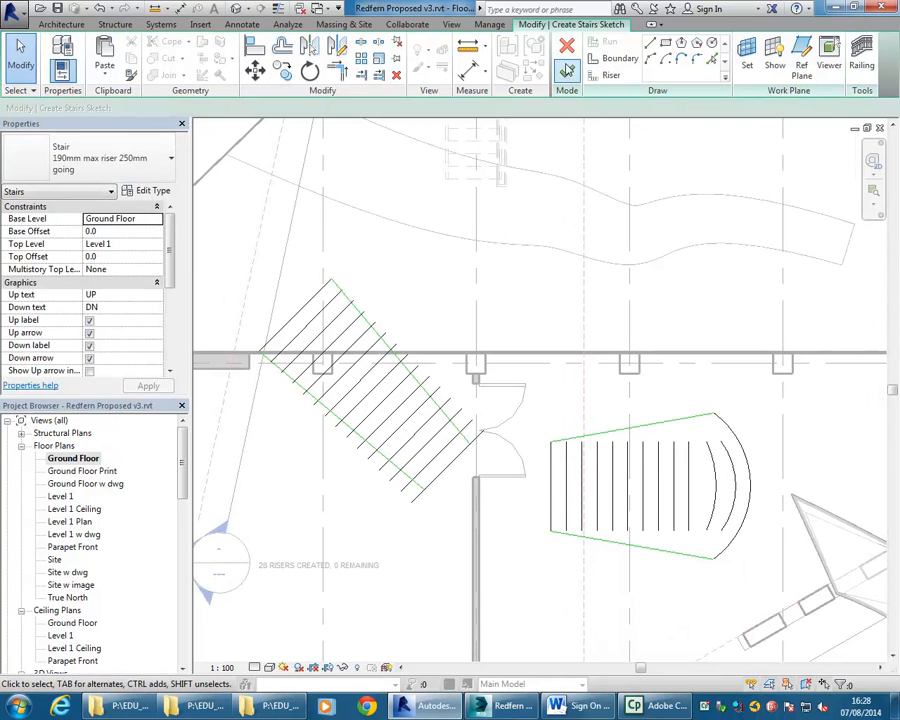
pyautogui.click(620, 58)
pyautogui.scroll(2, 462, 436)
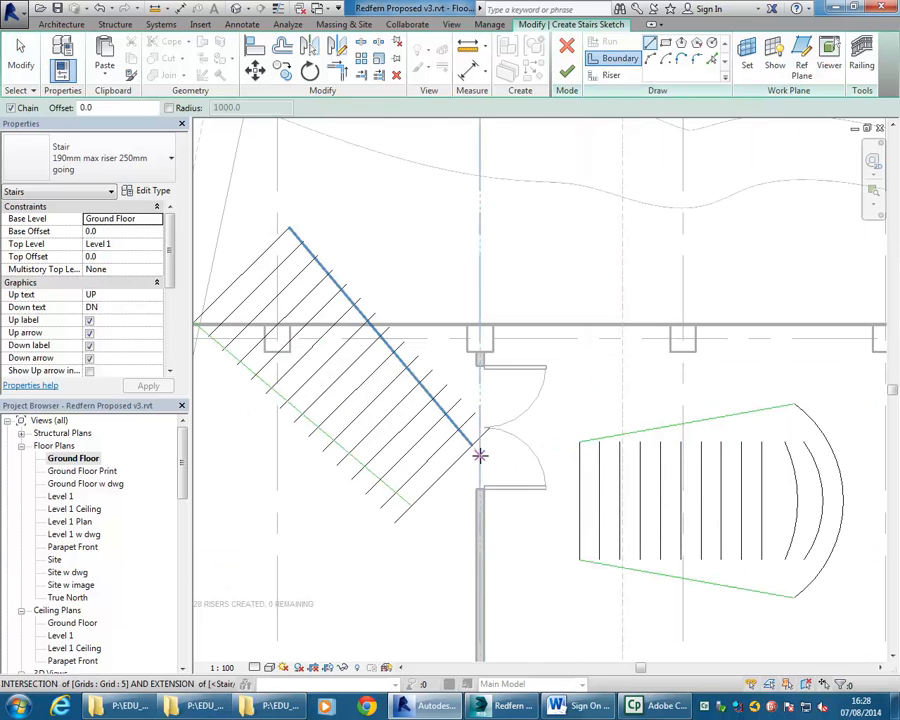
pyautogui.click(472, 441)
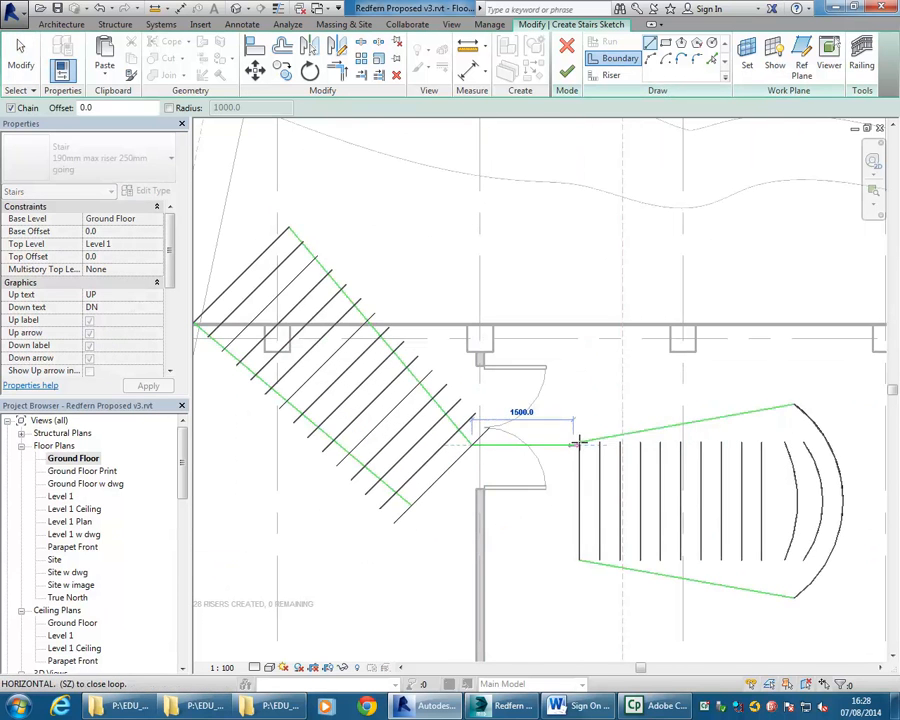
pyautogui.scroll(3, 578, 441)
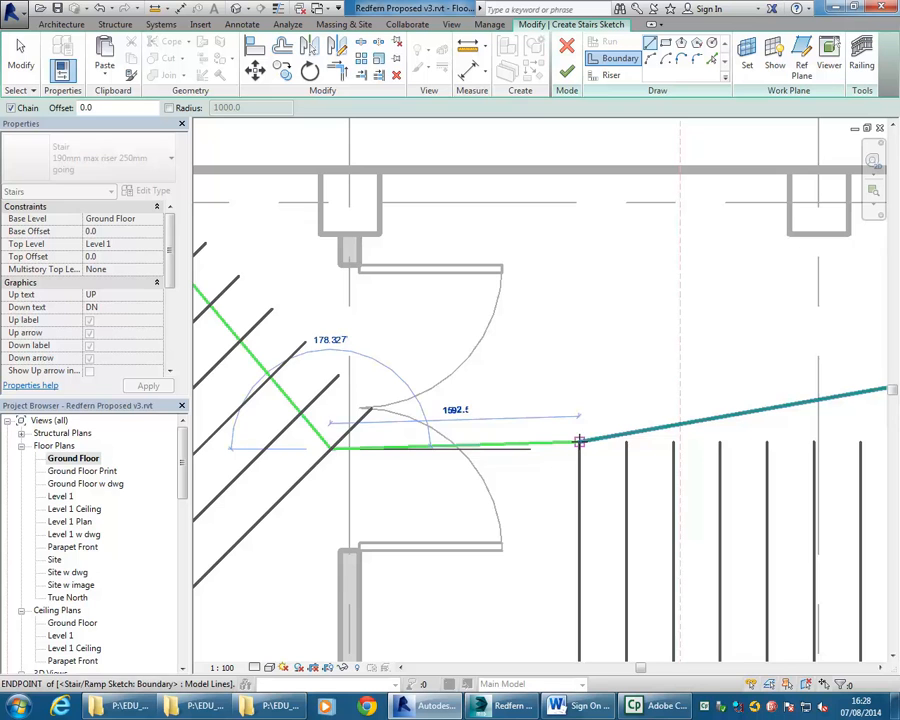
pyautogui.click(579, 441)
# - Draw the opposite landing boundary line, joining the mirrored boundary's end to the start of the flared flight's lower boundary
pyautogui.scroll(-2, 569, 330)
pyautogui.moveTo(569, 330); pyautogui.dragTo(590, 264, button='middle')
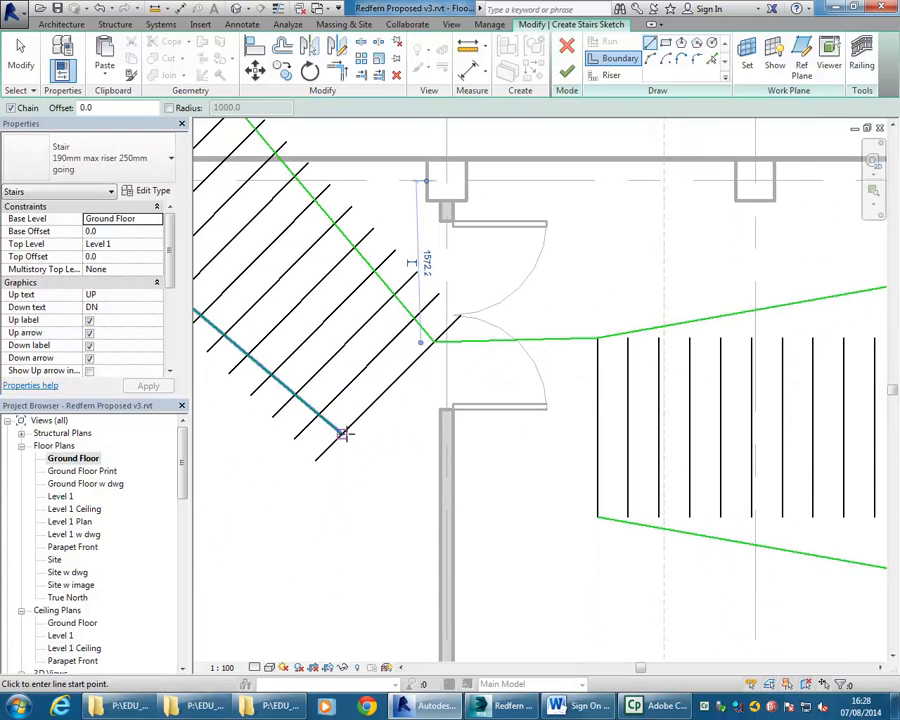
pyautogui.click(343, 433)
pyautogui.click(597, 517)
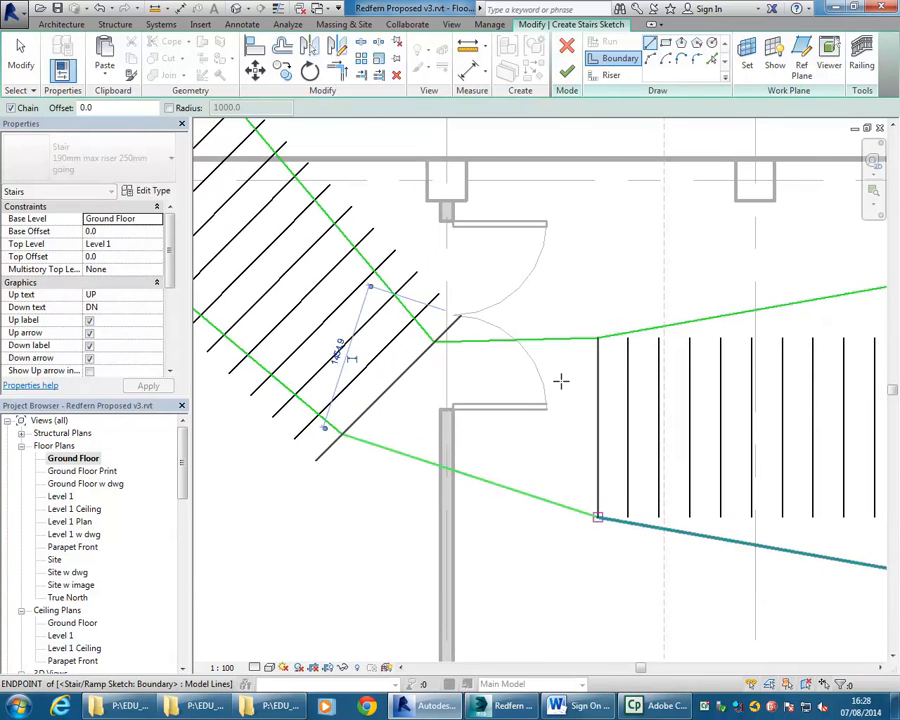
pyautogui.press('Escape')
pyautogui.scroll(-2, 538, 332)
pyautogui.moveTo(488, 360)
pyautogui.mouseDown(button='middle')
pyautogui.moveTo(539, 392)
pyautogui.moveTo(570, 393)
pyautogui.mouseUp(button='middle')
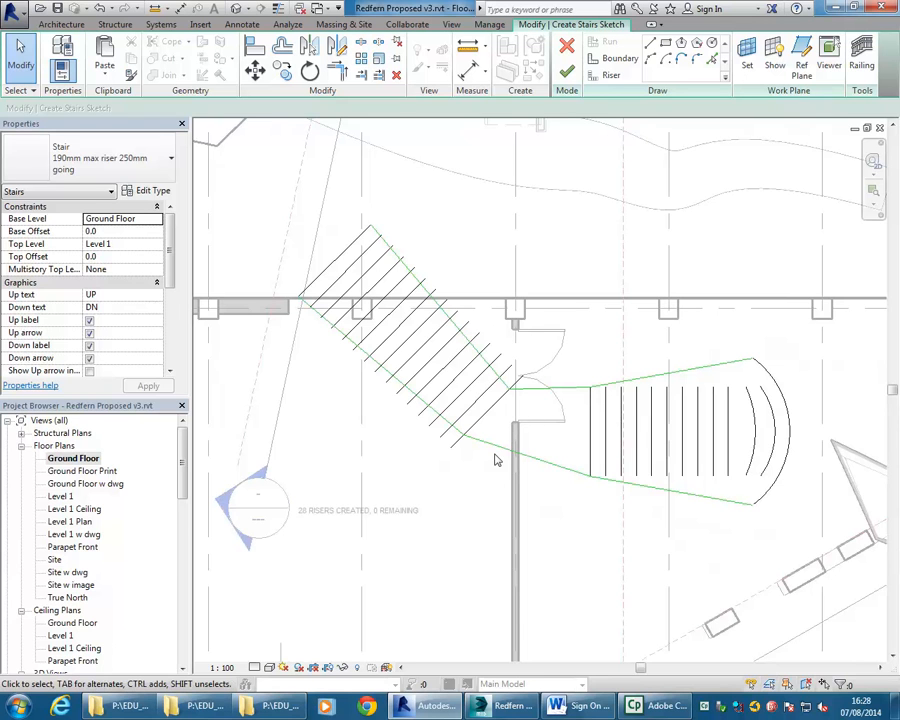
# - Try to finish the stair sketch with both landing boundary lines in place, and return to editing
pyautogui.moveTo(545, 453); pyautogui.dragTo(516, 475, button='middle')
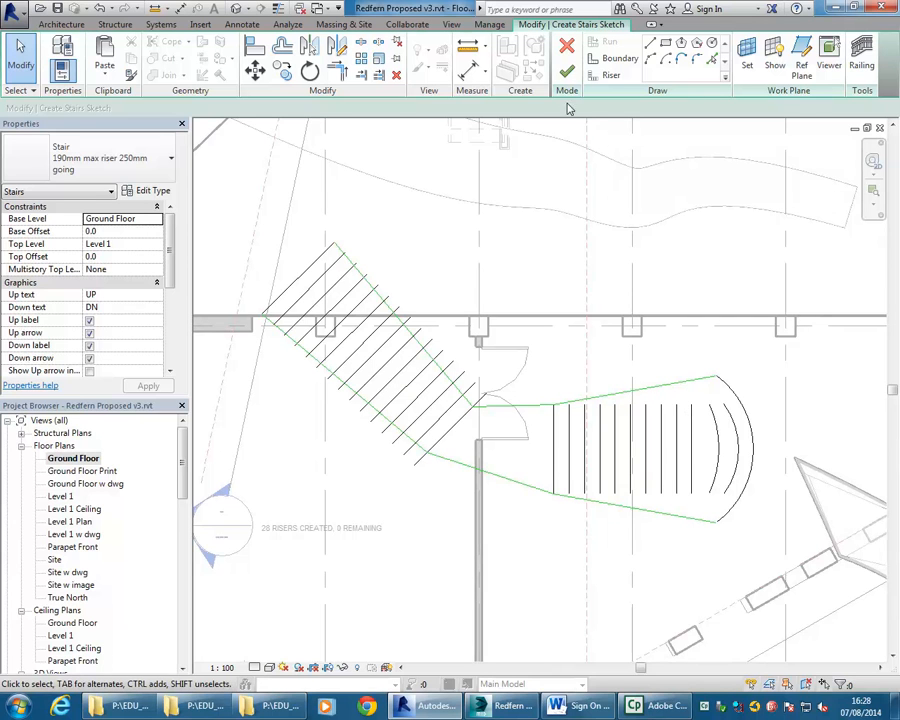
pyautogui.click(566, 71)
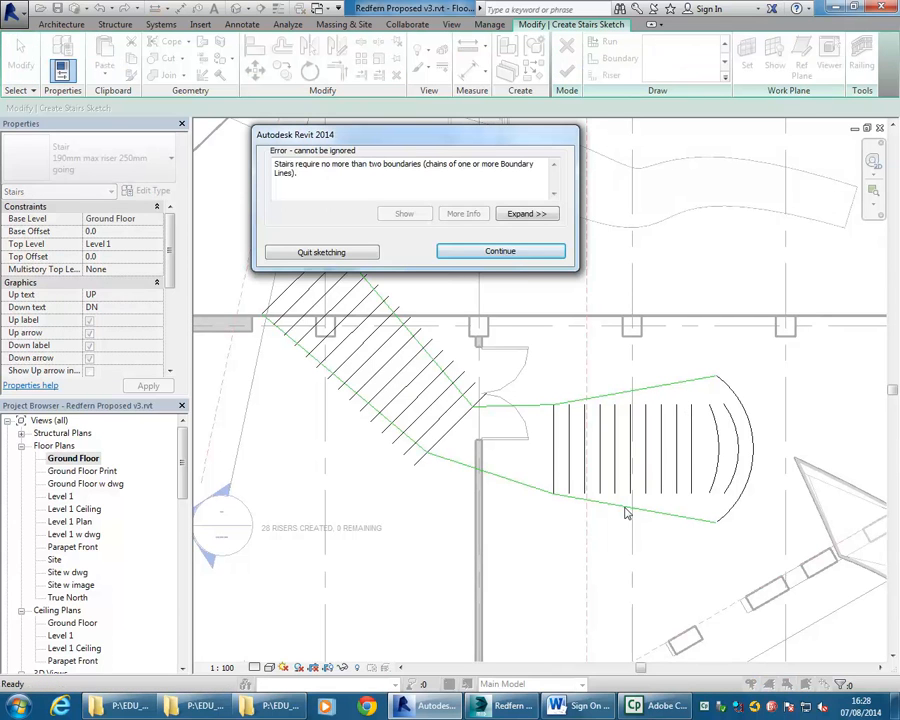
pyautogui.click(479, 252)
# - Delete the innermost curved riser of the flared lower flight
pyautogui.scroll(3, 539, 500)
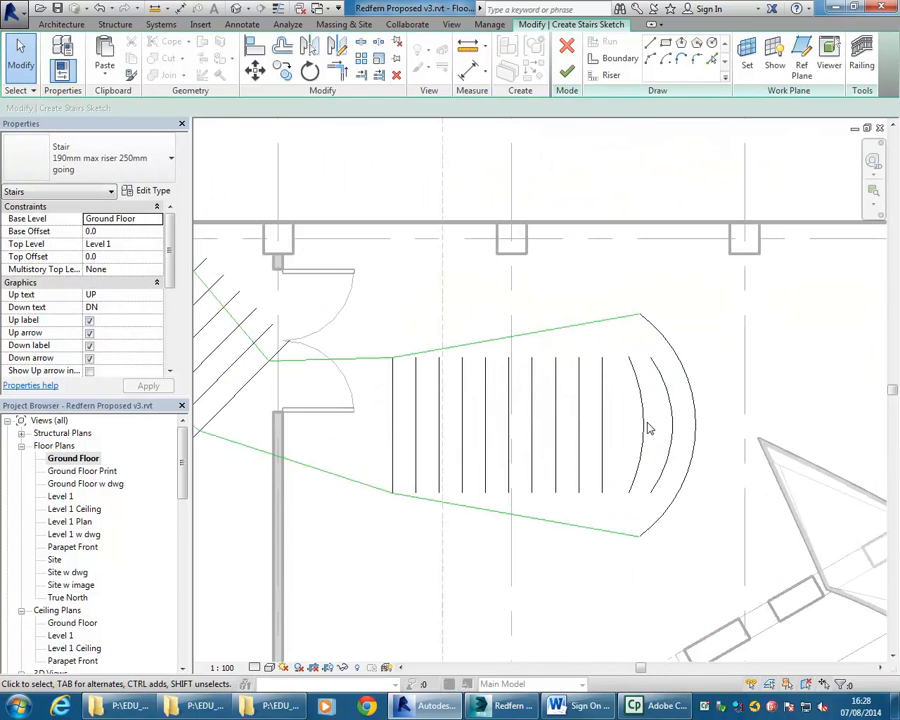
pyautogui.click(638, 395)
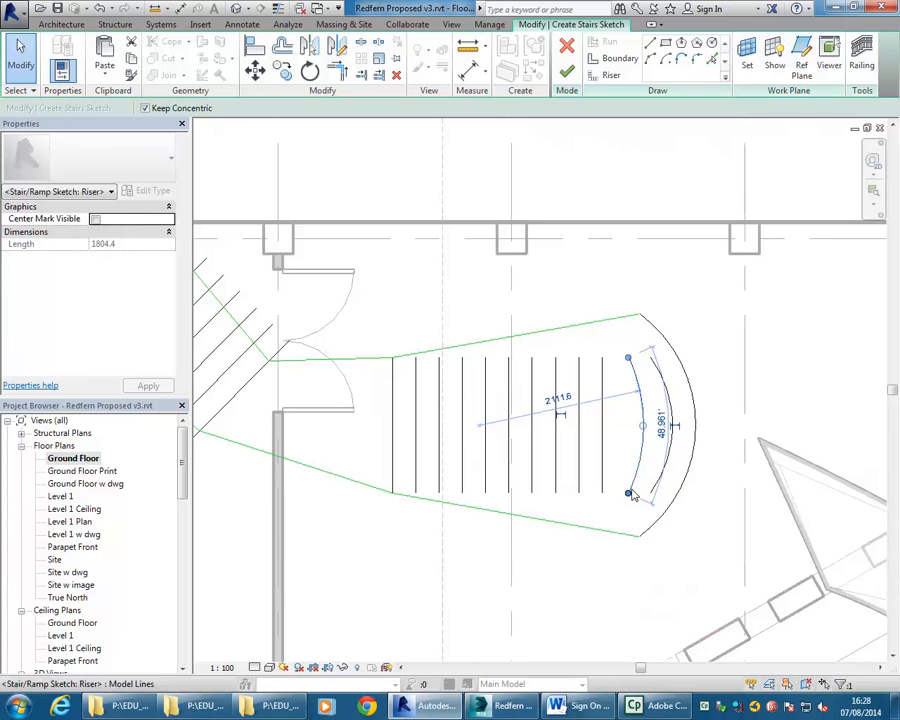
pyautogui.press('Delete')
# - Draw a straight vertical riser between the last straight riser and the remaining curved risers of the flared flight
pyautogui.click(616, 58)
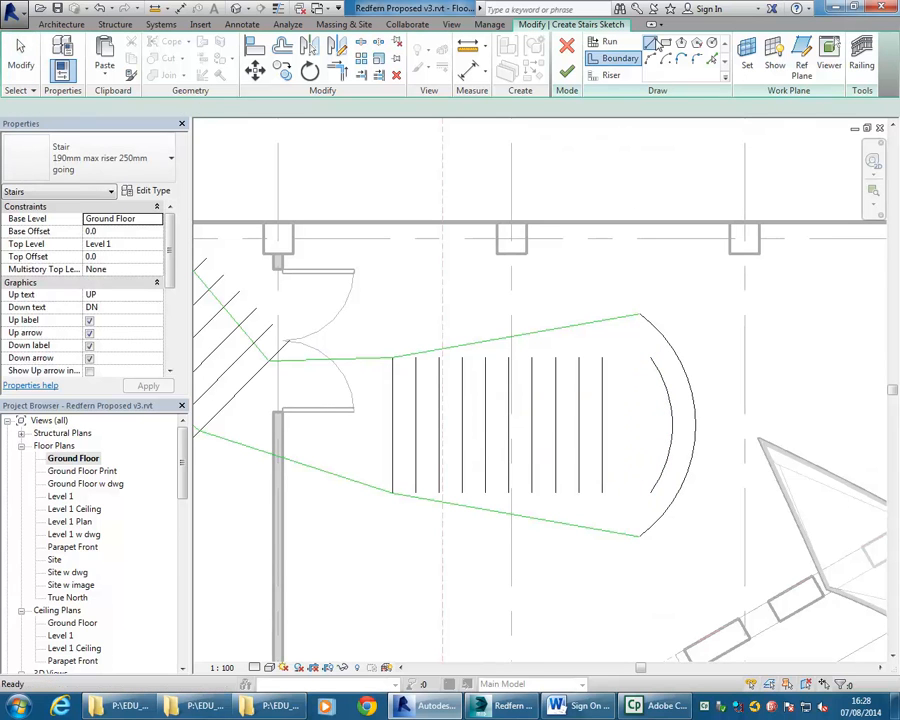
pyautogui.click(610, 75)
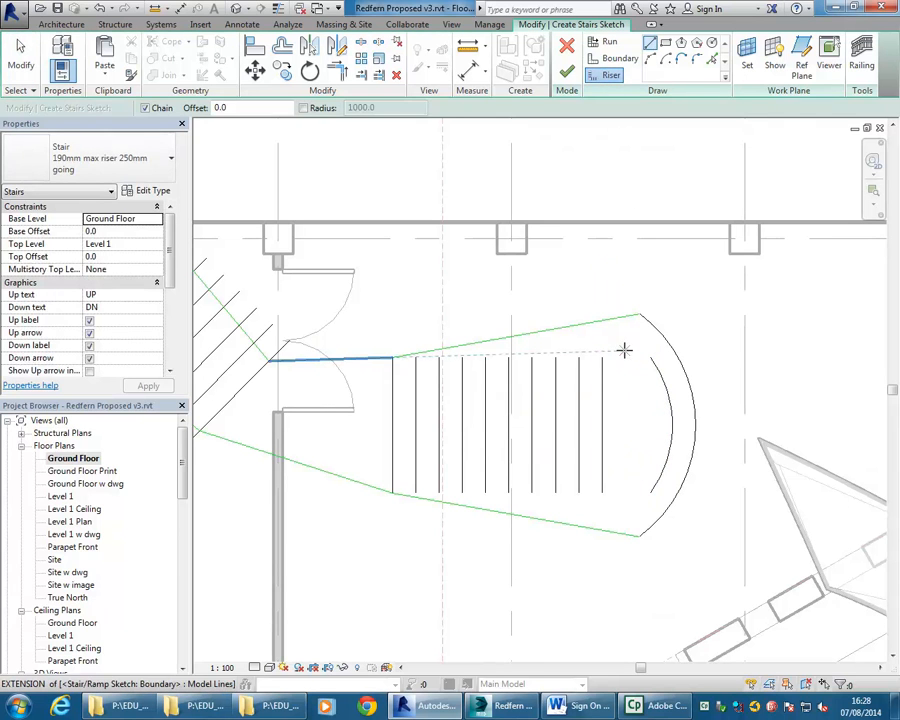
pyautogui.click(624, 352)
pyautogui.click(624, 504)
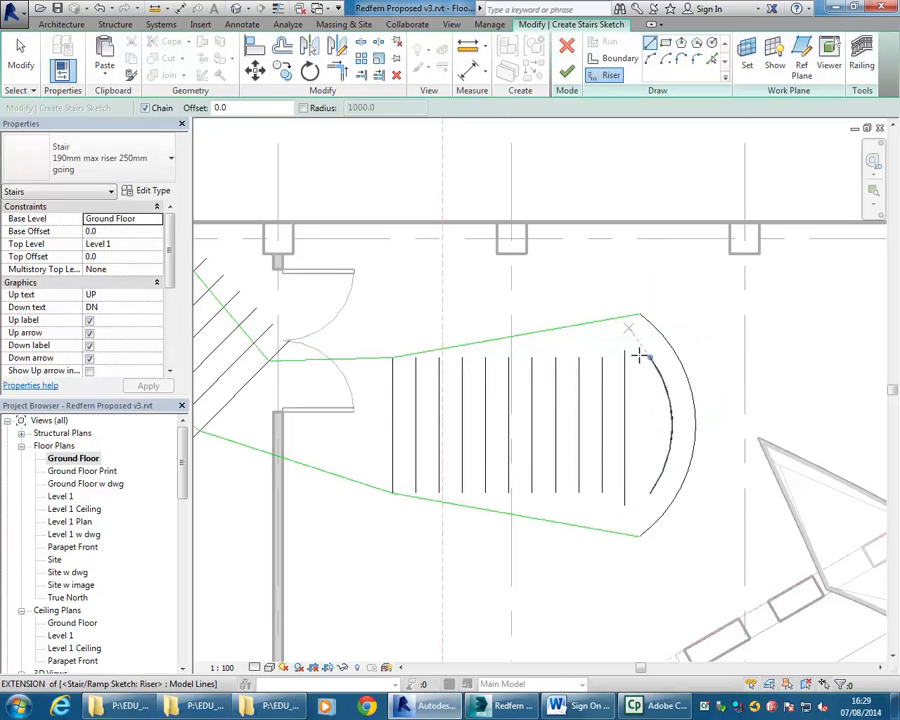
pyautogui.press('Escape')
pyautogui.press('Escape')
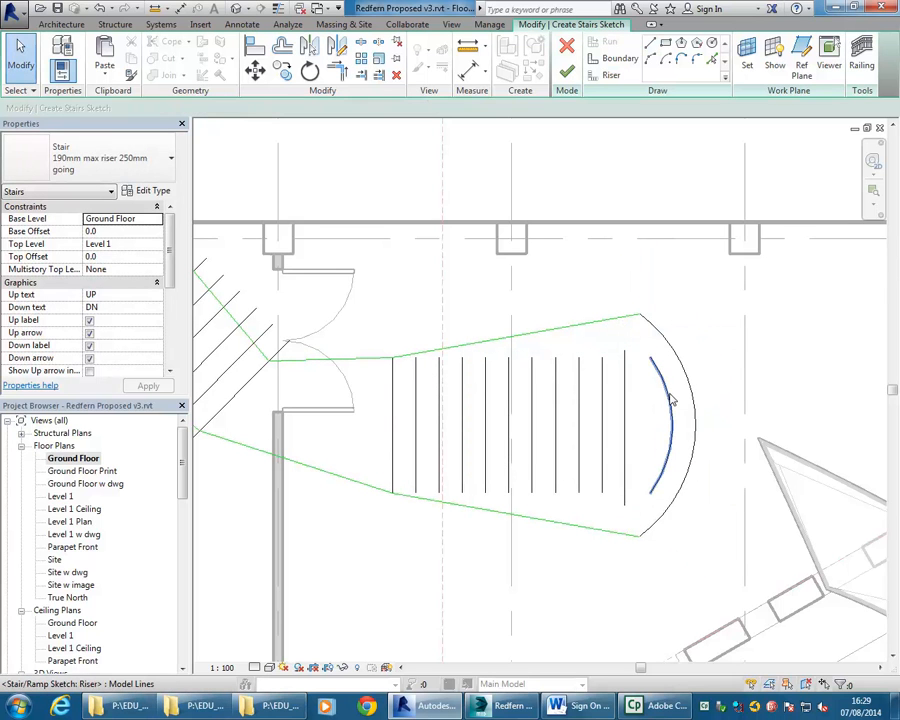
# - Nudge the two remaining curved risers farther away from the straight risers
pyautogui.click(650, 428)
pyautogui.press('Right')
pyautogui.press('Right')
pyautogui.press('Right')
pyautogui.press('Right')
pyautogui.click(659, 434)
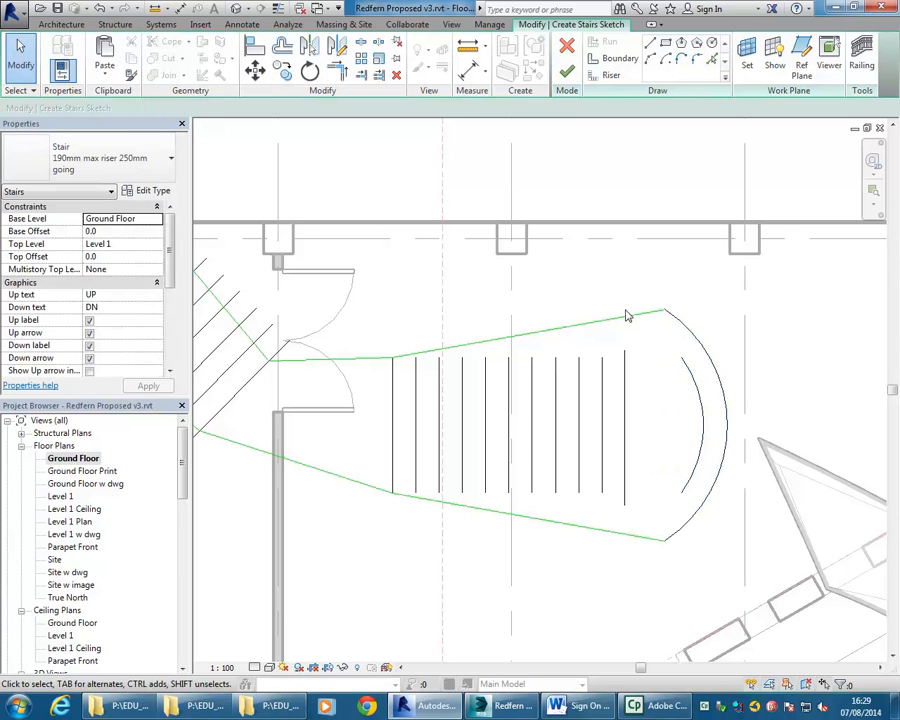
# - Try again to finish the stair sketch with the adjusted risers, and return to editing
pyautogui.click(565, 76)
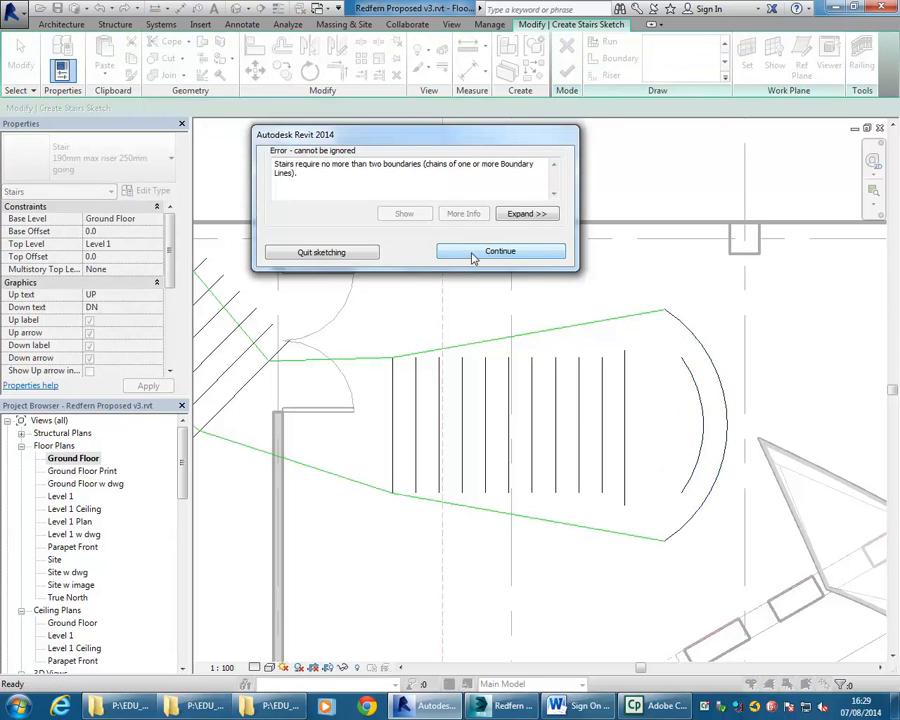
pyautogui.click(474, 251)
pyautogui.moveTo(396, 326)
pyautogui.mouseDown(button='middle')
pyautogui.moveTo(546, 318)
pyautogui.moveTo(611, 414)
pyautogui.moveTo(506, 519)
pyautogui.mouseUp(button='middle')
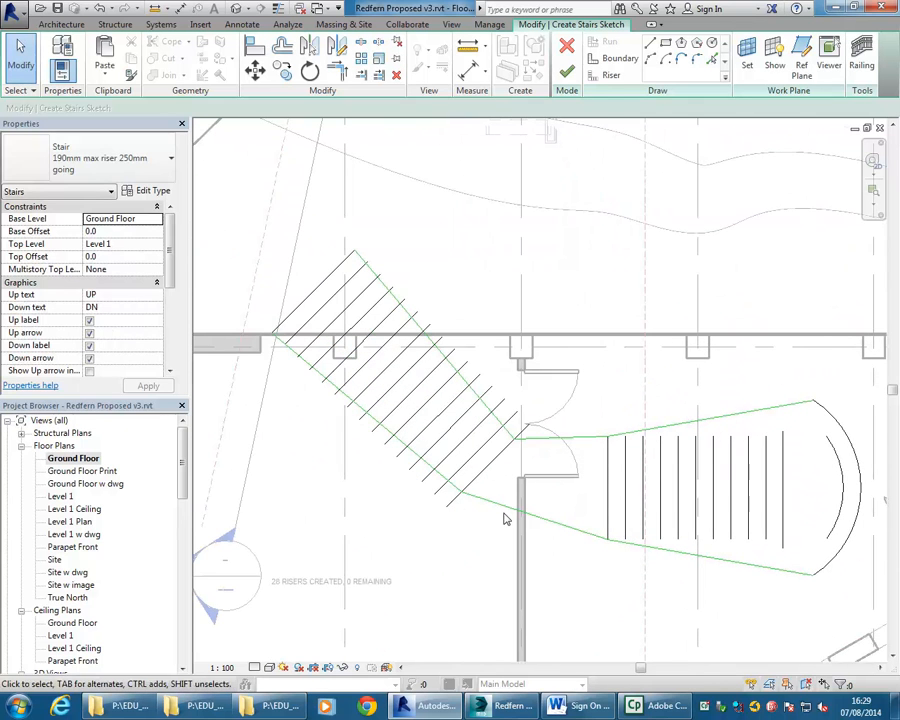
# - Inspect the two landing boundary lines and the diagonal flight's upper boundary line, widening the Properties palette
pyautogui.moveTo(593, 405); pyautogui.dragTo(546, 560)
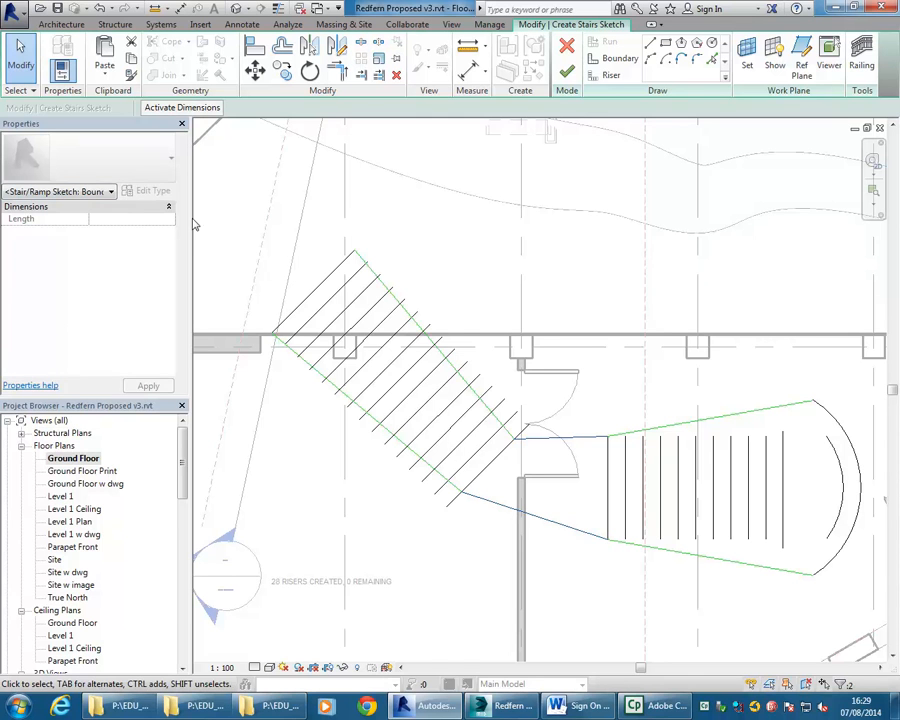
pyautogui.moveTo(189, 217); pyautogui.dragTo(266, 200)
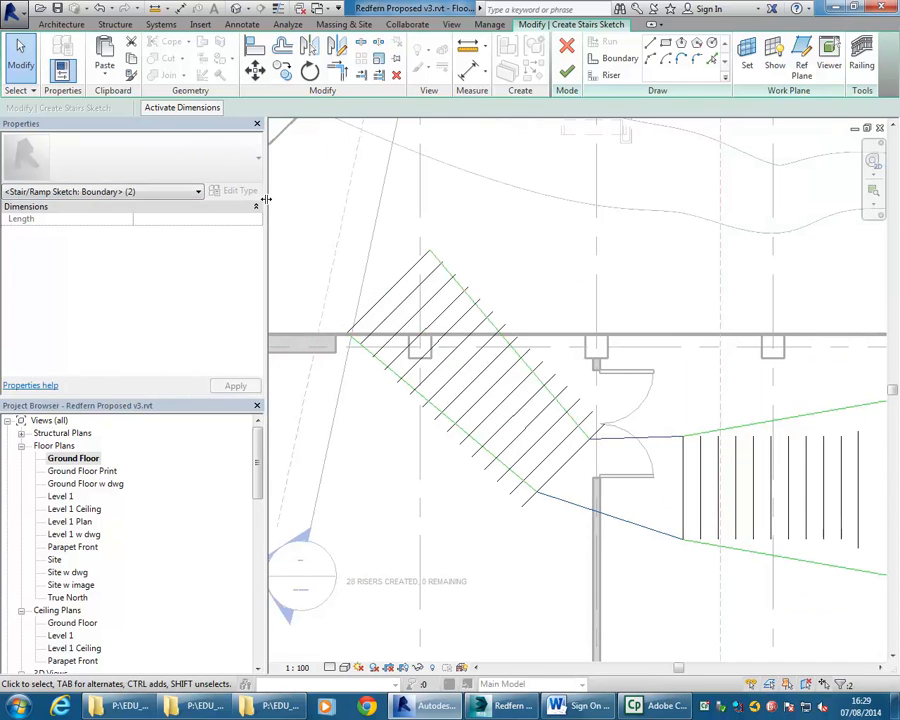
pyautogui.click(548, 398)
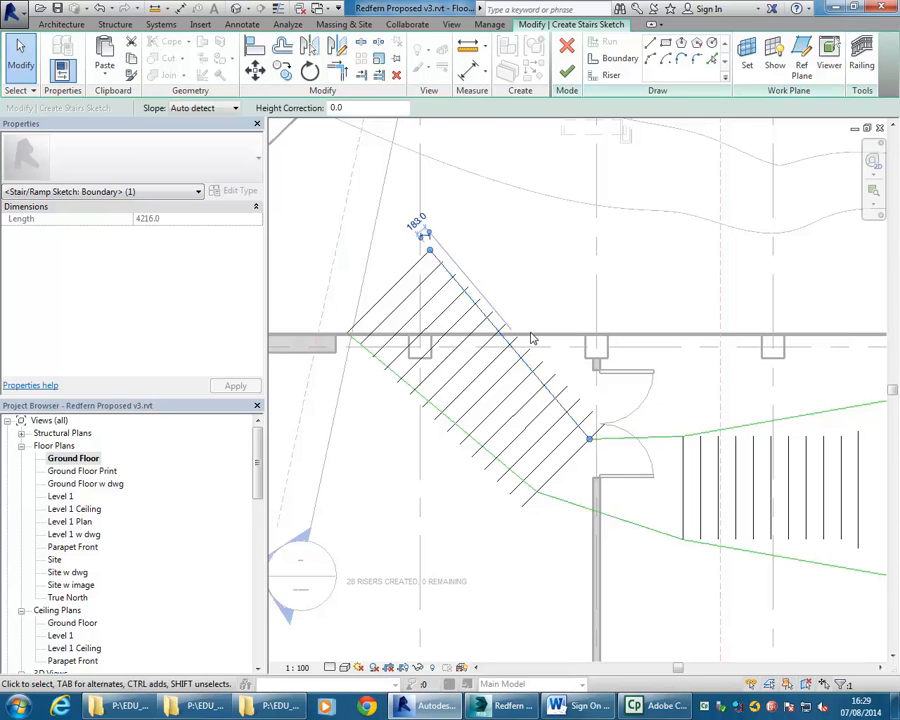
pyautogui.scroll(-2, 468, 333)
pyautogui.moveTo(468, 333); pyautogui.dragTo(441, 324, button='middle')
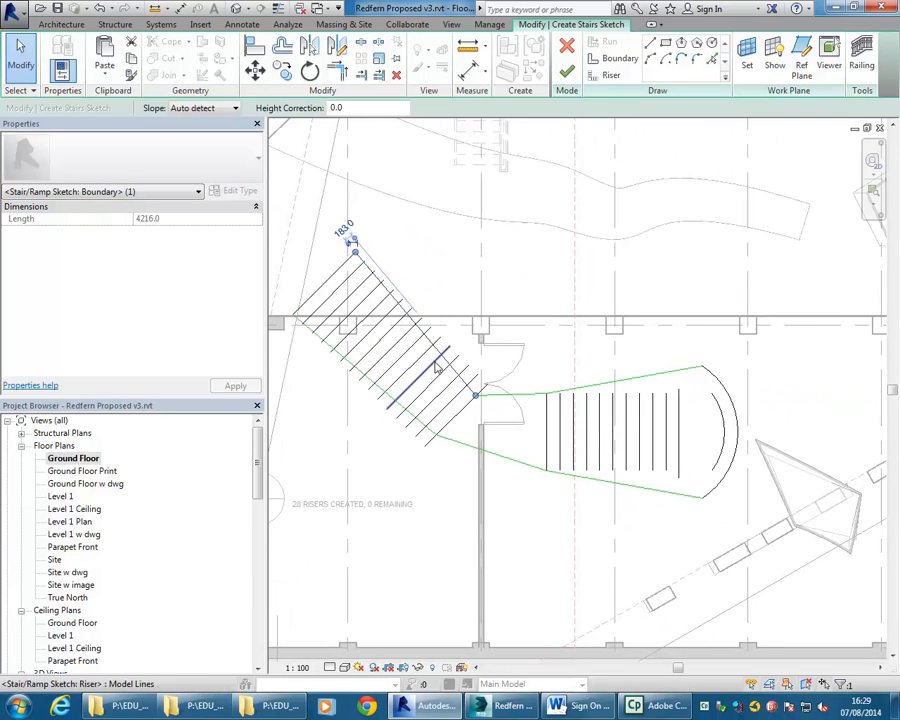
# - Select the boundary lines along both sides of the stair to examine how they connect at the landing
pyautogui.scroll(2, 448, 455)
pyautogui.moveTo(442, 450); pyautogui.dragTo(419, 417)
pyautogui.keyDown('shift'); pyautogui.click(454, 411); pyautogui.keyUp('shift')
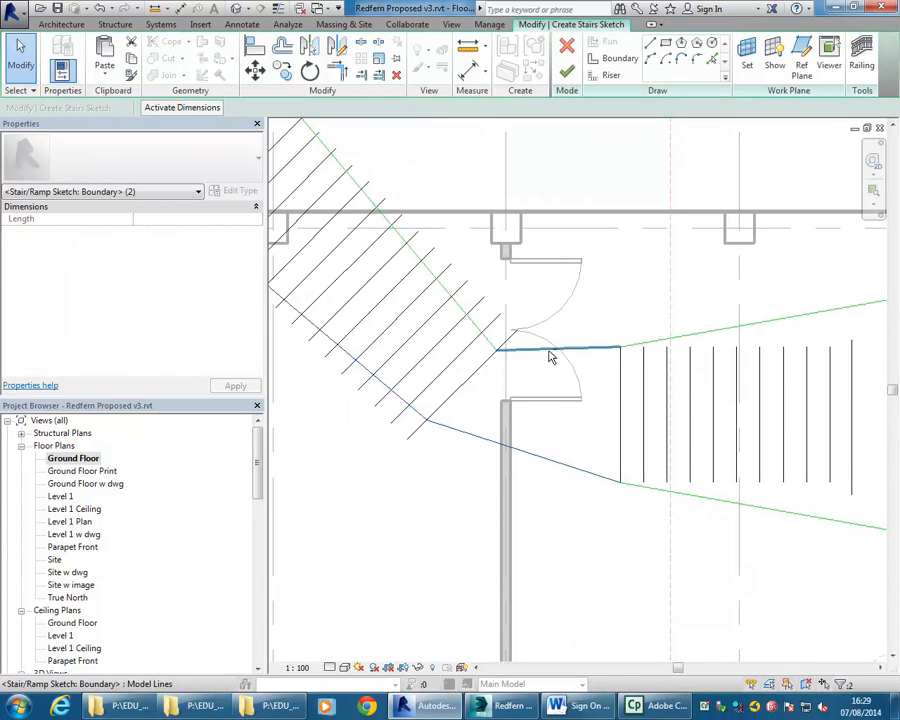
pyautogui.keyDown('ctrl'); pyautogui.click(489, 348); pyautogui.keyUp('ctrl')
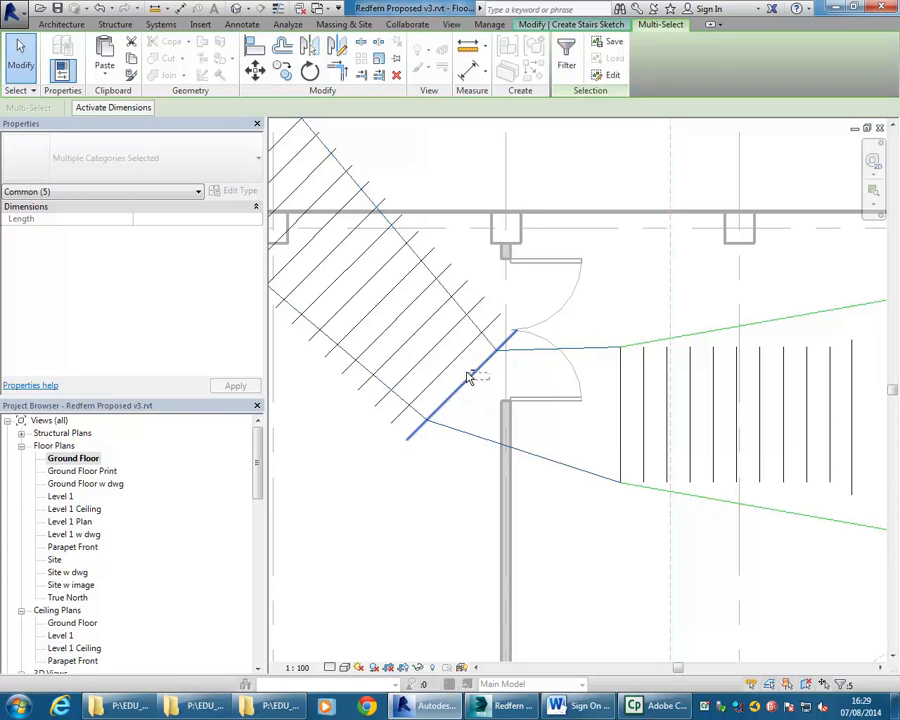
pyautogui.keyDown('shift'); pyautogui.click(621, 439); pyautogui.keyUp('shift')
pyautogui.keyDown('shift'); pyautogui.click(611, 347); pyautogui.keyUp('shift')
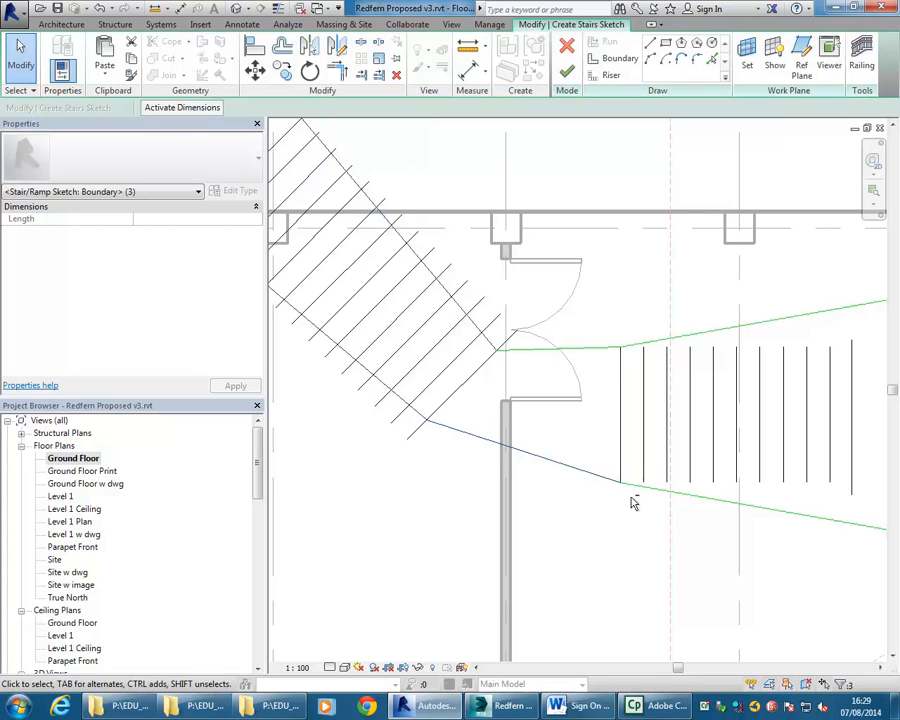
pyautogui.keyDown('shift'); pyautogui.click(617, 482); pyautogui.keyUp('shift')
pyautogui.keyDown('ctrl'); pyautogui.click(598, 470); pyautogui.keyUp('ctrl')
pyautogui.keyDown('ctrl'); pyautogui.click(606, 352); pyautogui.keyUp('ctrl')
pyautogui.keyDown('shift'); pyautogui.click(619, 440); pyautogui.keyUp('shift')
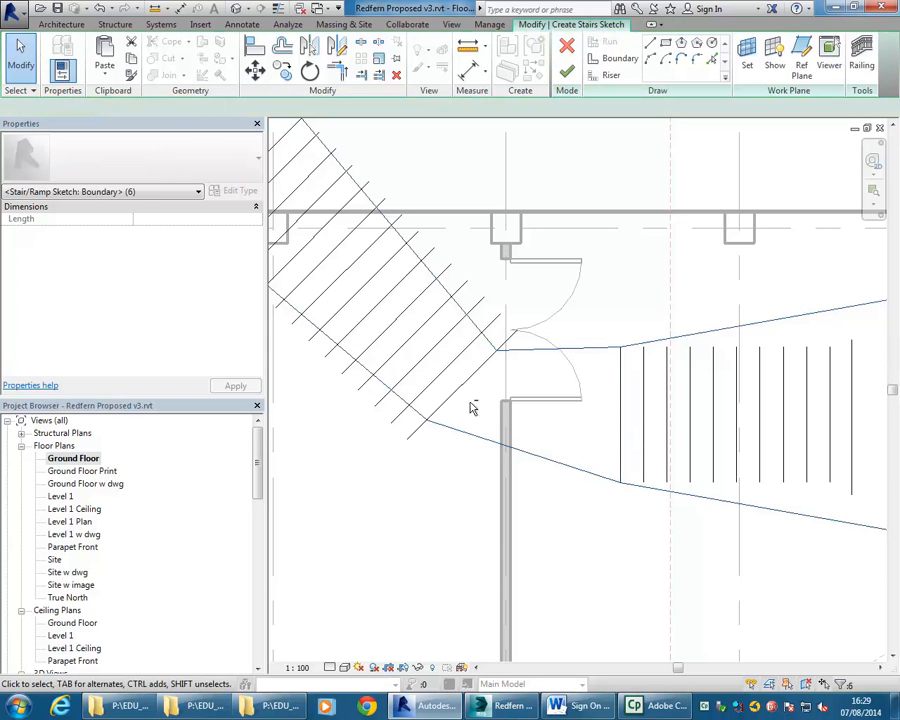
pyautogui.scroll(-2, 489, 393)
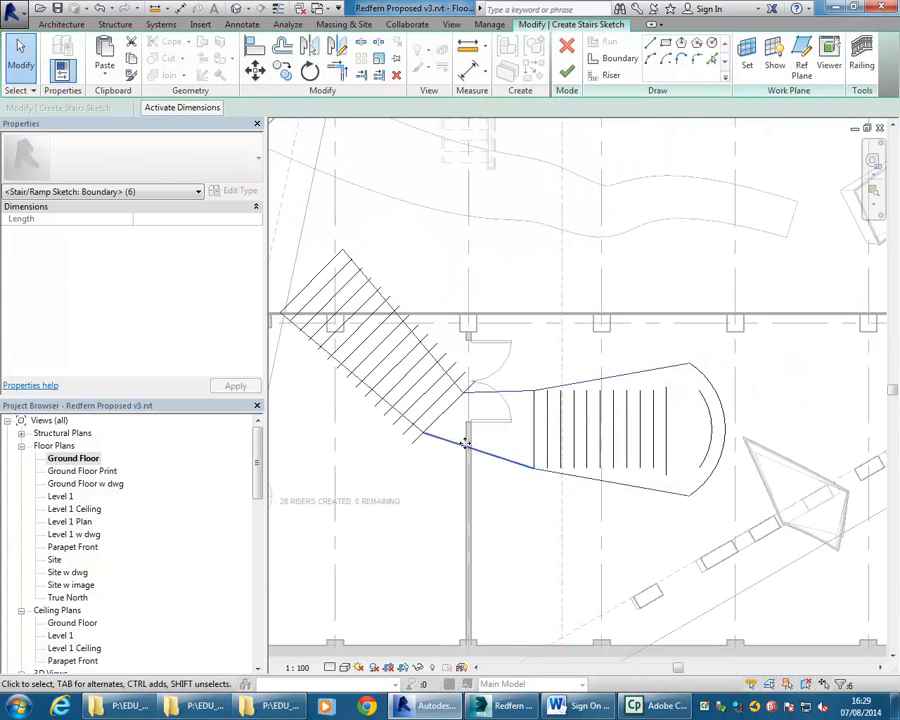
pyautogui.click(504, 527)
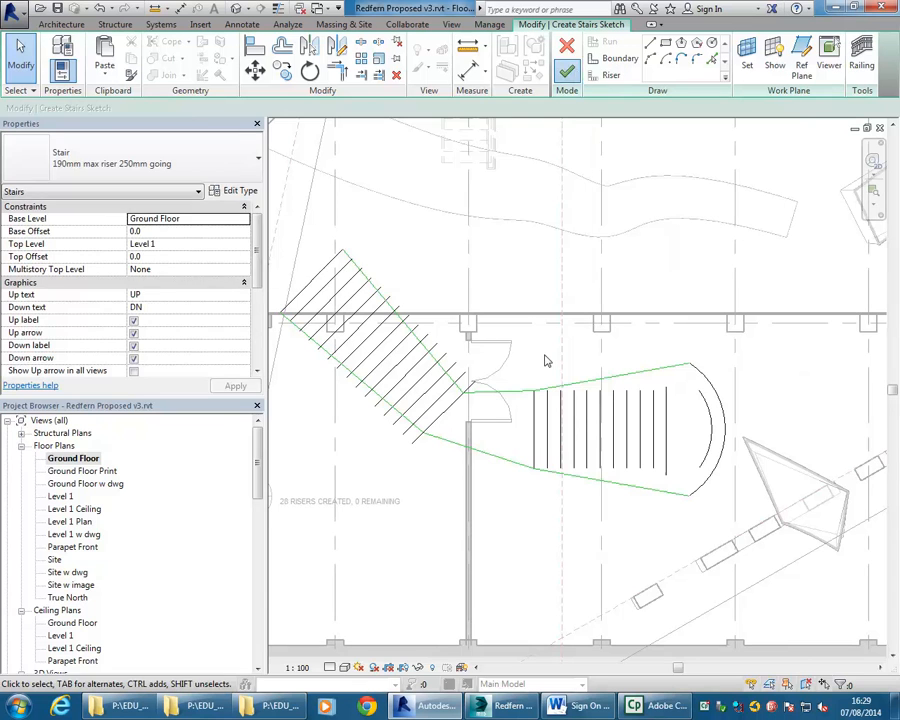
# - Retry finishing the stair sketch with the boundary lines as checked, and go back to the sketch
pyautogui.click(508, 257)
pyautogui.scroll(1, 512, 439)
pyautogui.moveTo(512, 439); pyautogui.dragTo(562, 450, button='middle')
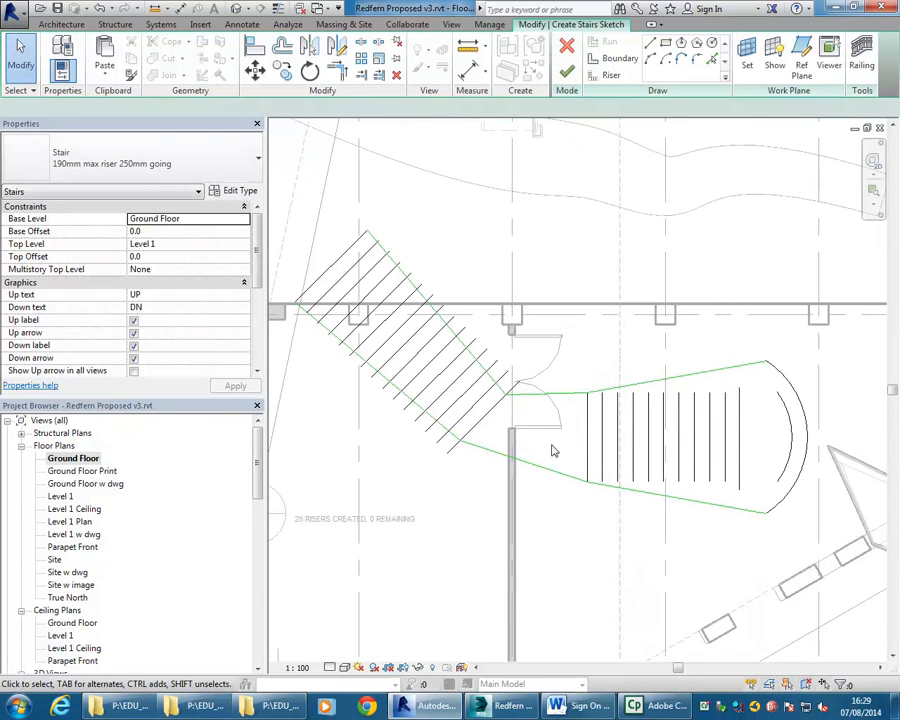
# - Delete the diagonal upper flight and the two landing boundary lines from the stair sketch, keeping only the flared lower flight
pyautogui.scroll(-1, 552, 445)
pyautogui.moveTo(496, 442); pyautogui.dragTo(563, 462, button='middle')
pyautogui.moveTo(296, 243); pyautogui.dragTo(613, 532)
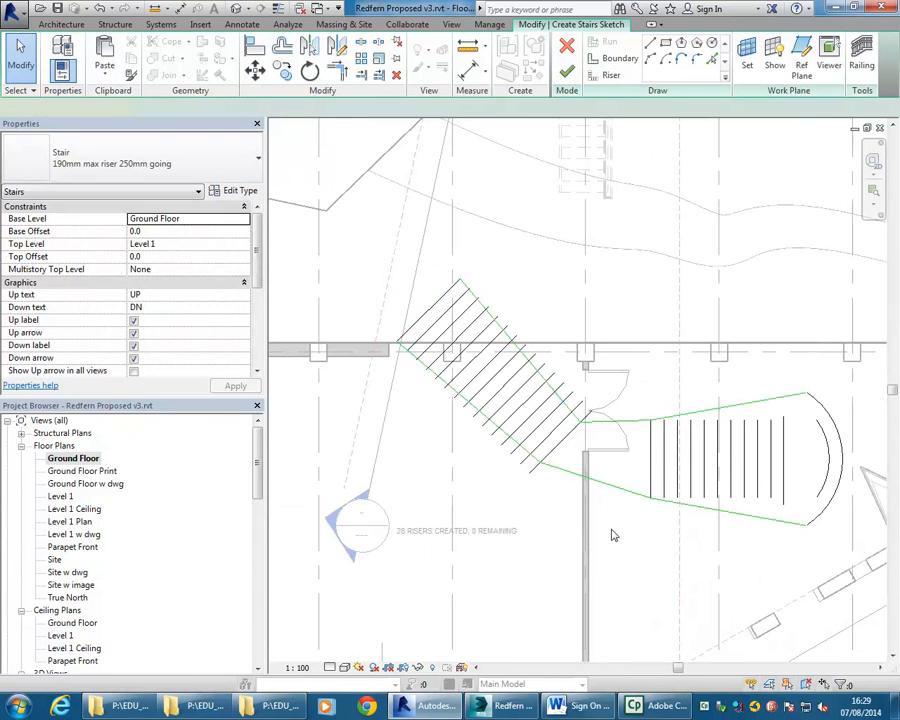
pyautogui.scroll(1, 605, 462)
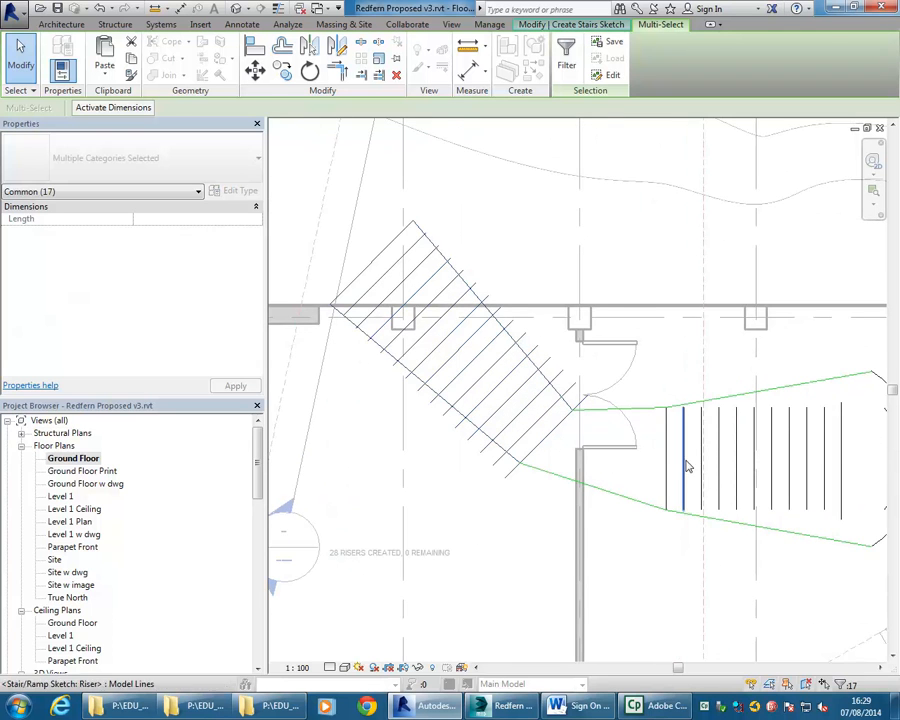
pyautogui.click(592, 371)
pyautogui.scroll(-1, 540, 364)
pyautogui.moveTo(316, 227); pyautogui.dragTo(548, 512)
pyautogui.press('Delete')
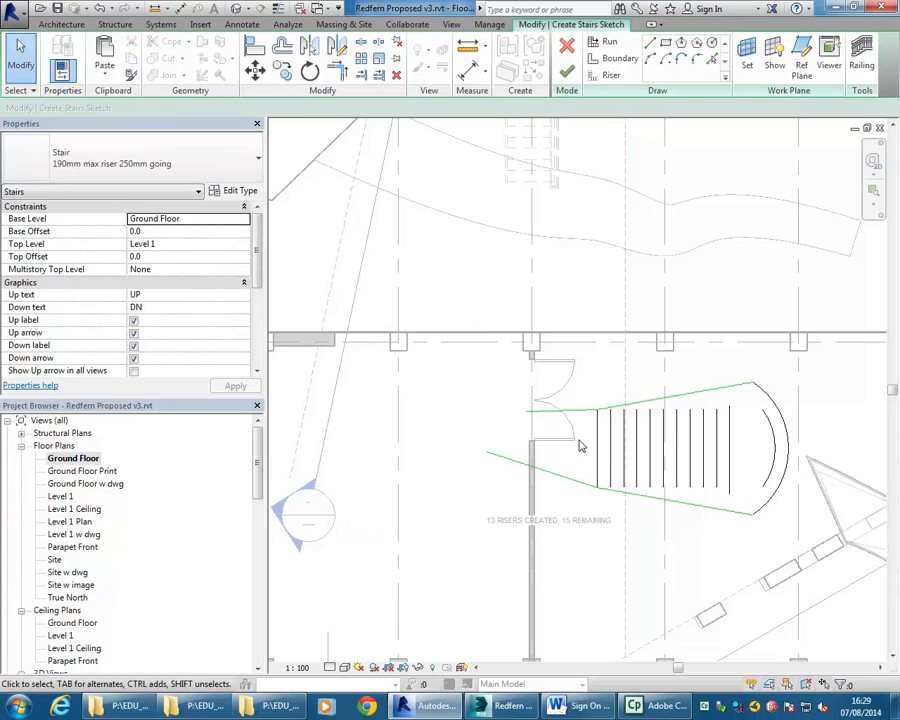
pyautogui.moveTo(577, 384); pyautogui.dragTo(520, 514)
pyautogui.press('Delete')
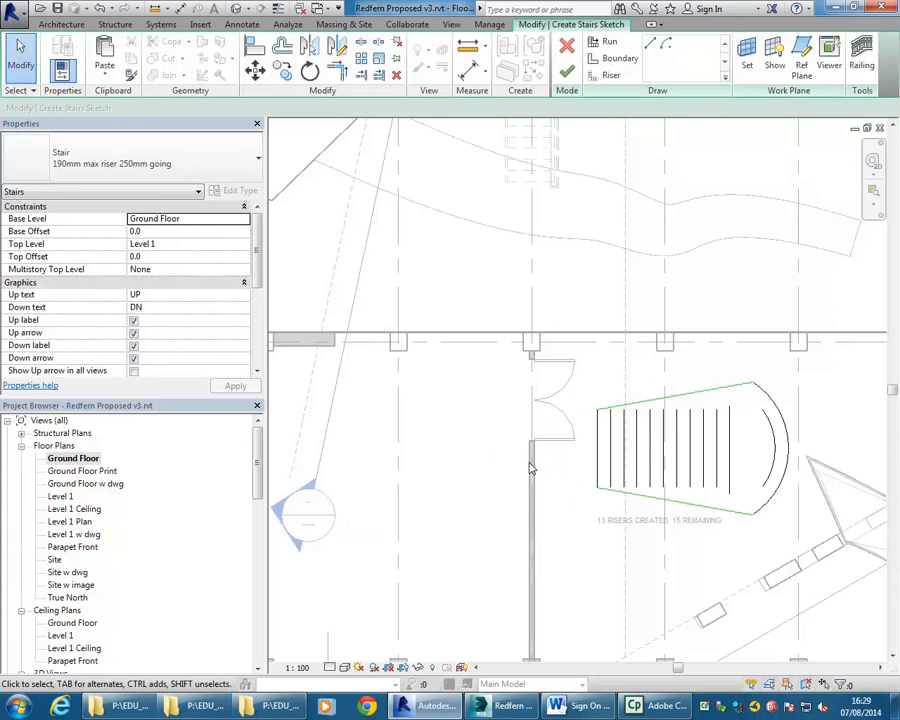
# - Finish the stair sketch with only the flared lower flight, dismiss the riser-count warning and reopen the sketch
pyautogui.moveTo(521, 453); pyautogui.dragTo(436, 440, button='middle')
pyautogui.scroll(1, 456, 449)
pyautogui.click(565, 78)
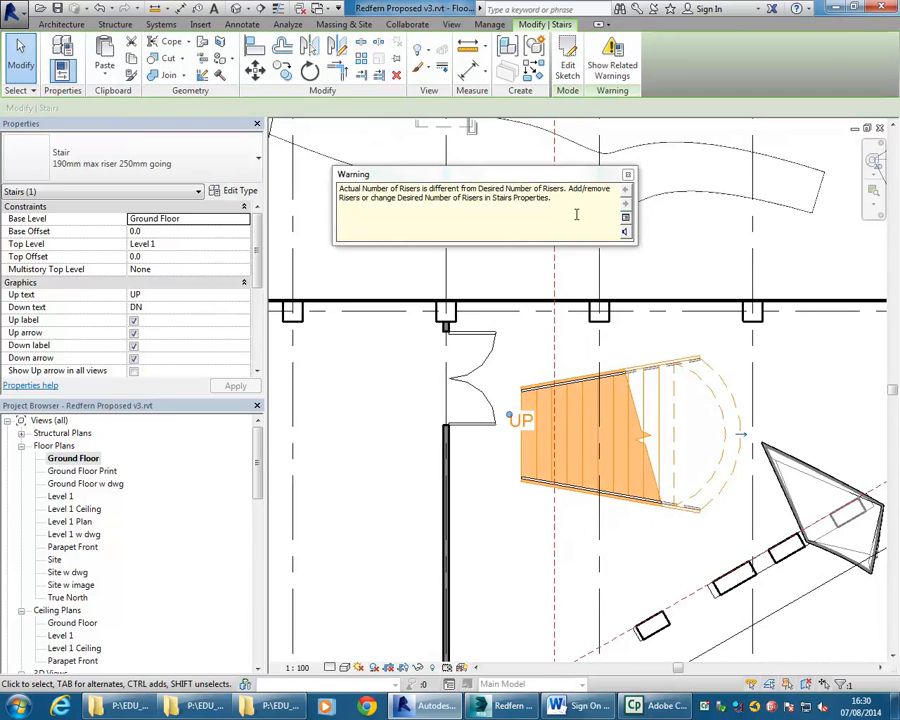
pyautogui.click(628, 176)
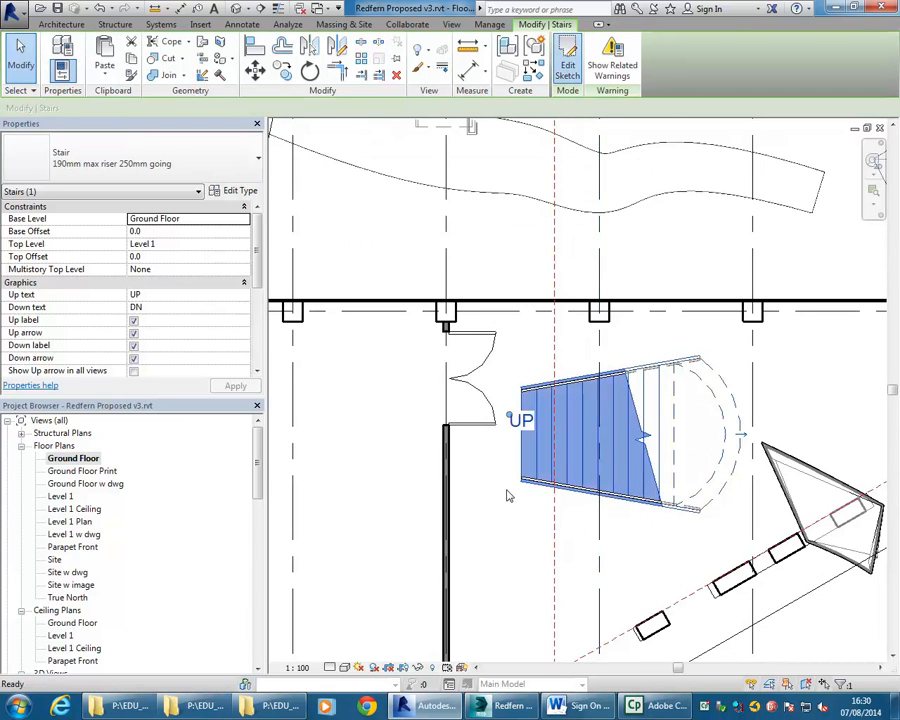
pyautogui.click(567, 62)
pyautogui.moveTo(512, 480); pyautogui.dragTo(539, 518, button='middle')
pyautogui.moveTo(545, 382); pyautogui.dragTo(531, 341, button='middle')
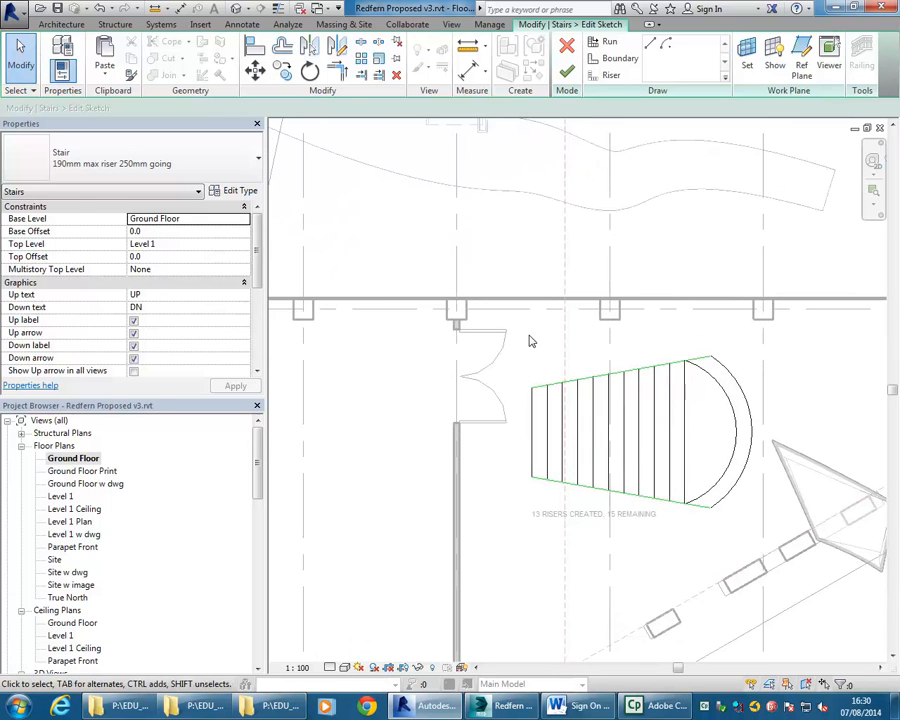
# - Try to adjust the inner curved riser's end on the boundary and shift the riser outward
pyautogui.click(733, 424)
pyautogui.scroll(1, 733, 424)
pyautogui.moveTo(733, 424); pyautogui.dragTo(659, 413, button='middle')
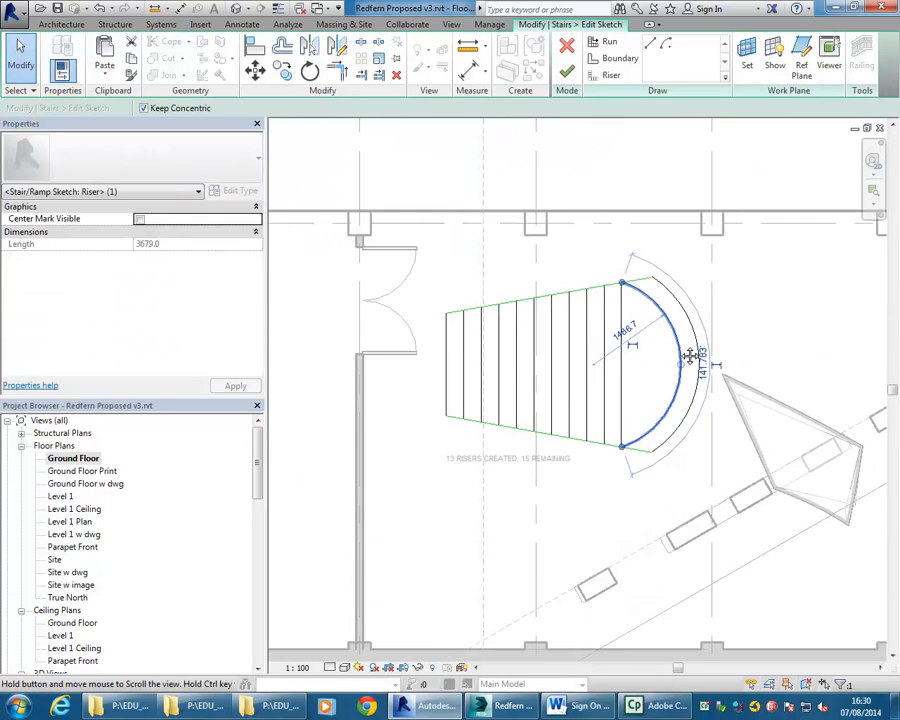
pyautogui.scroll(3, 569, 386)
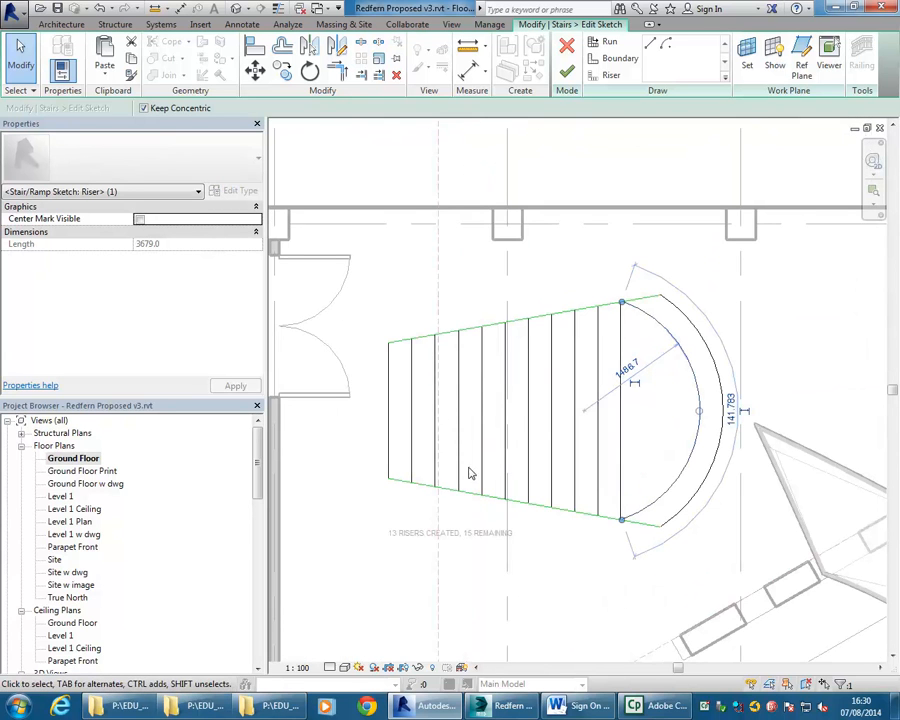
pyautogui.moveTo(622, 304)
pyautogui.mouseDown()
pyautogui.moveTo(644, 314)
pyautogui.moveTo(624, 304)
pyautogui.mouseUp()
pyautogui.click(726, 345)
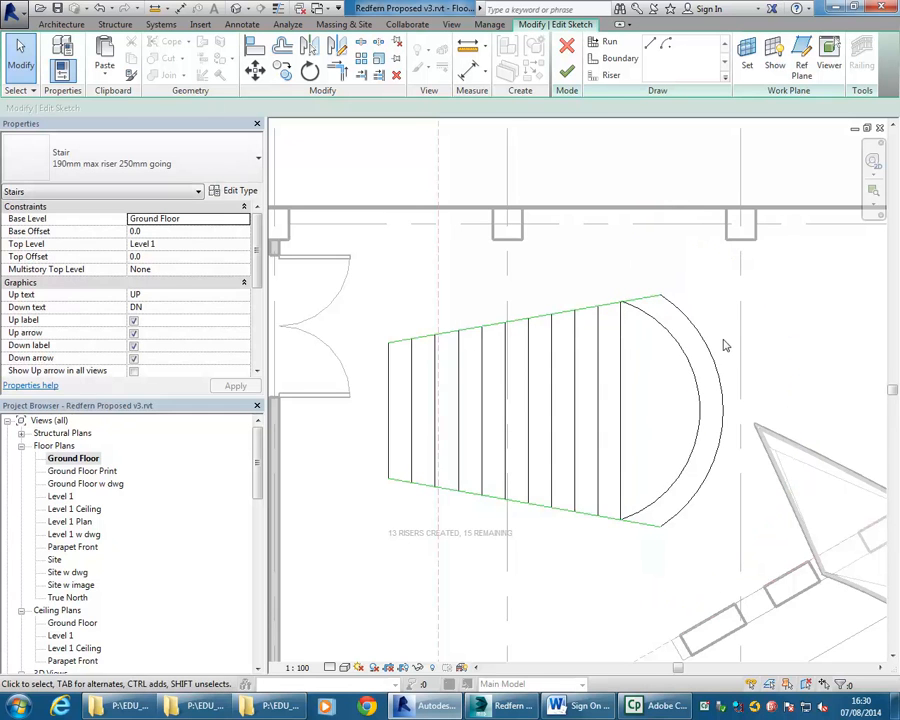
pyautogui.click(699, 409)
pyautogui.scroll(1, 700, 405)
pyautogui.moveTo(700, 408)
pyautogui.mouseDown()
pyautogui.moveTo(677, 416)
pyautogui.moveTo(713, 401)
pyautogui.moveTo(697, 412)
pyautogui.mouseUp()
pyautogui.moveTo(735, 356); pyautogui.dragTo(684, 408)
pyautogui.press('Right')
pyautogui.press('Right')
pyautogui.click(681, 410)
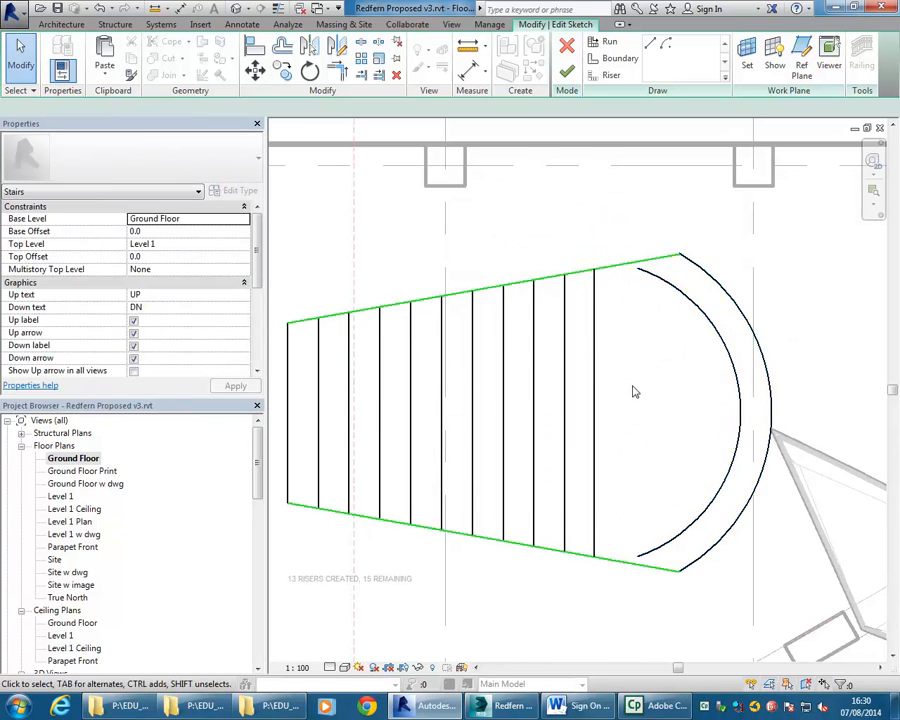
# - Delete both curved risers at the wide end of the lower flight
pyautogui.scroll(-2, 660, 436)
pyautogui.moveTo(750, 411); pyautogui.dragTo(697, 437)
pyautogui.press('Delete')
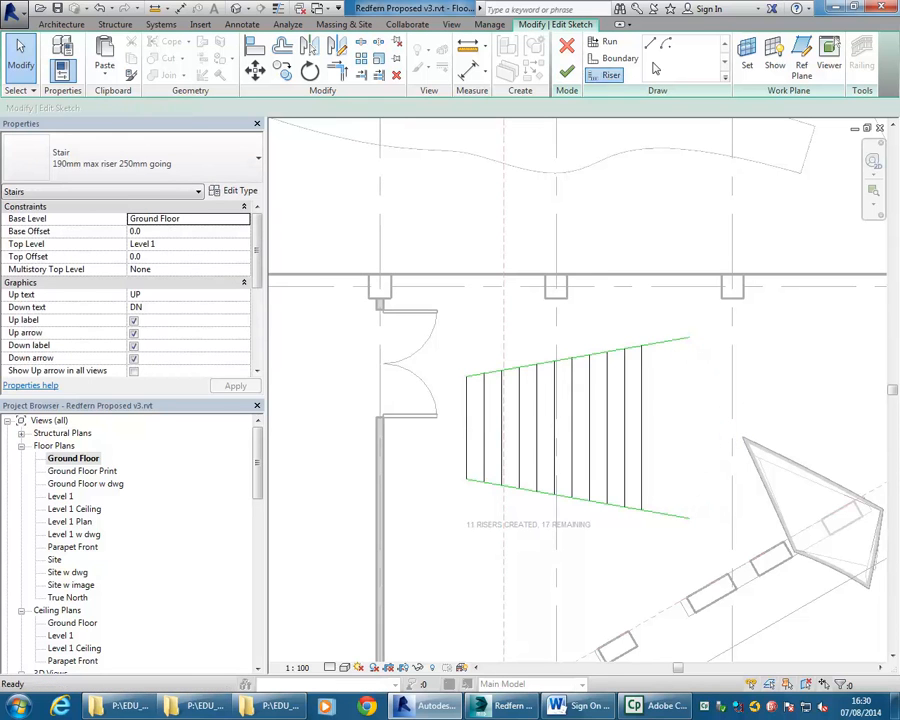
# - Draw two shallower arc risers between the boundaries, the first starting 500 mm before their outer ends and the second joining those ends
pyautogui.click(607, 76)
pyautogui.click(660, 341)
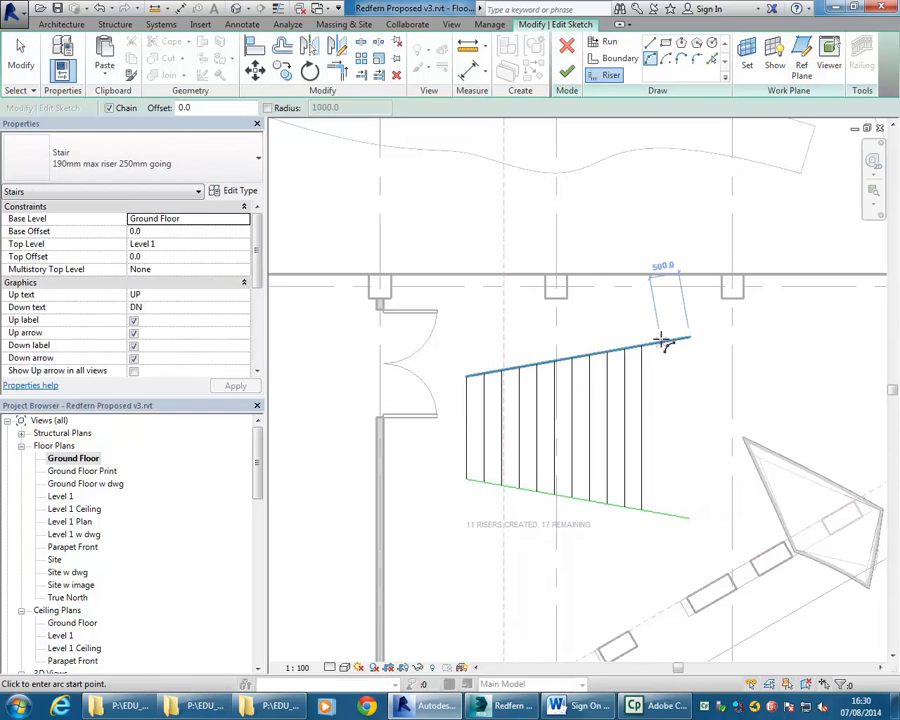
pyautogui.click(660, 516)
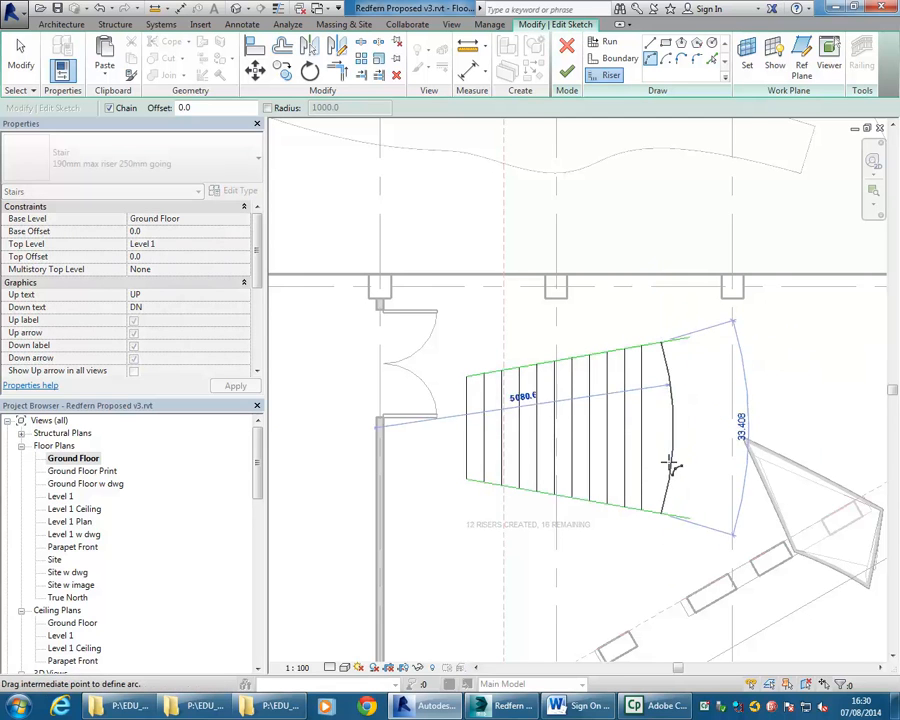
pyautogui.click(682, 458)
pyautogui.click(690, 338)
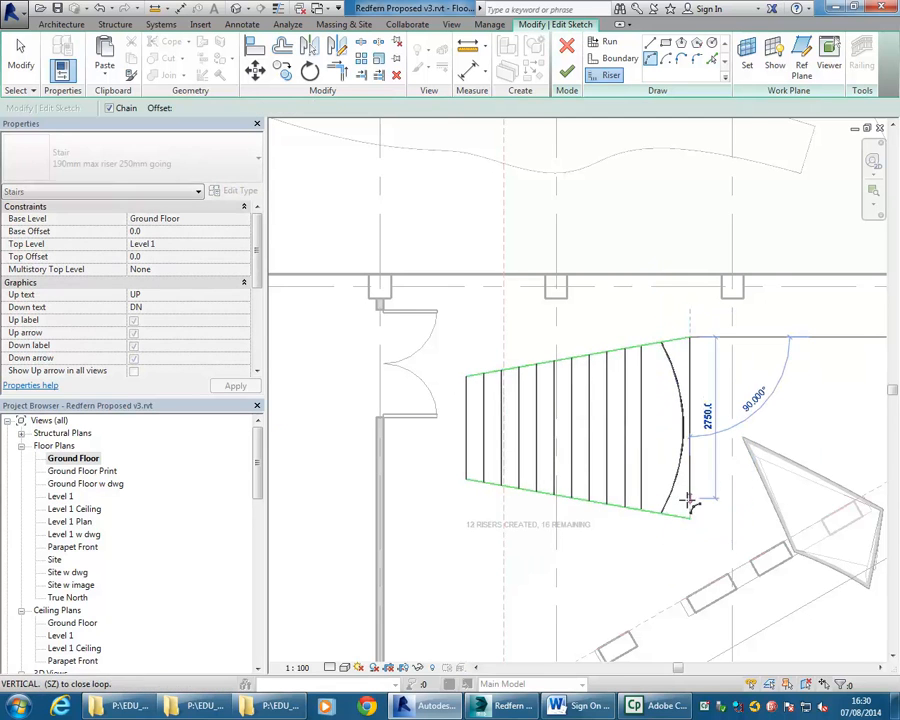
pyautogui.click(690, 517)
pyautogui.click(716, 463)
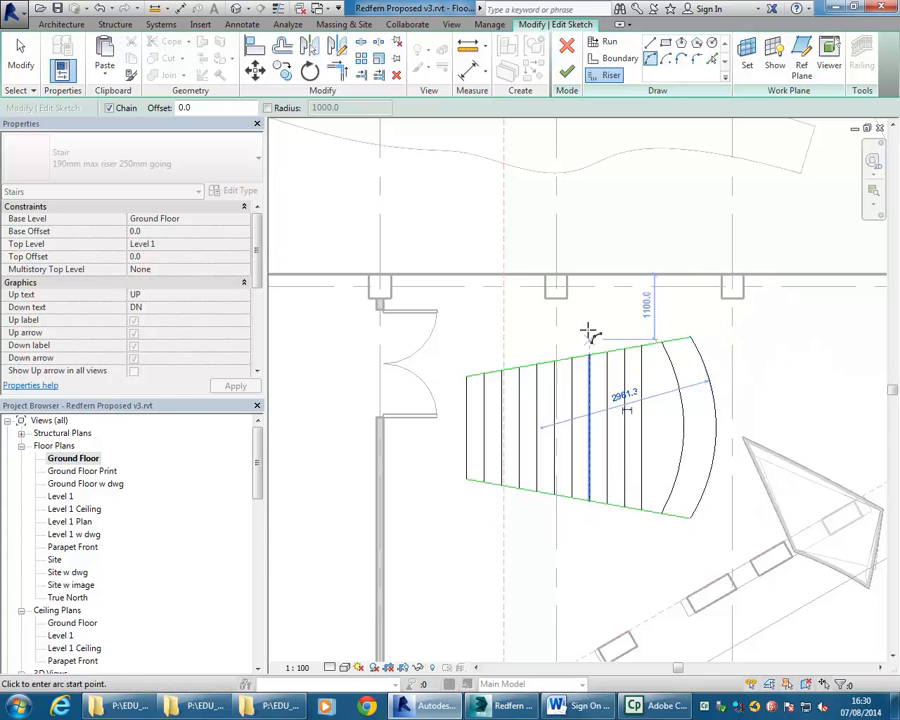
pyautogui.press('Escape')
pyautogui.press('Escape')
# - Sketch a straight diagonal run 3500 mm long for the remaining risers, starting beyond the double door and rising away from the lower flight
pyautogui.scroll(2, 544, 300)
pyautogui.scroll(-1, 502, 336)
pyautogui.moveTo(505, 330); pyautogui.dragTo(579, 342, button='middle')
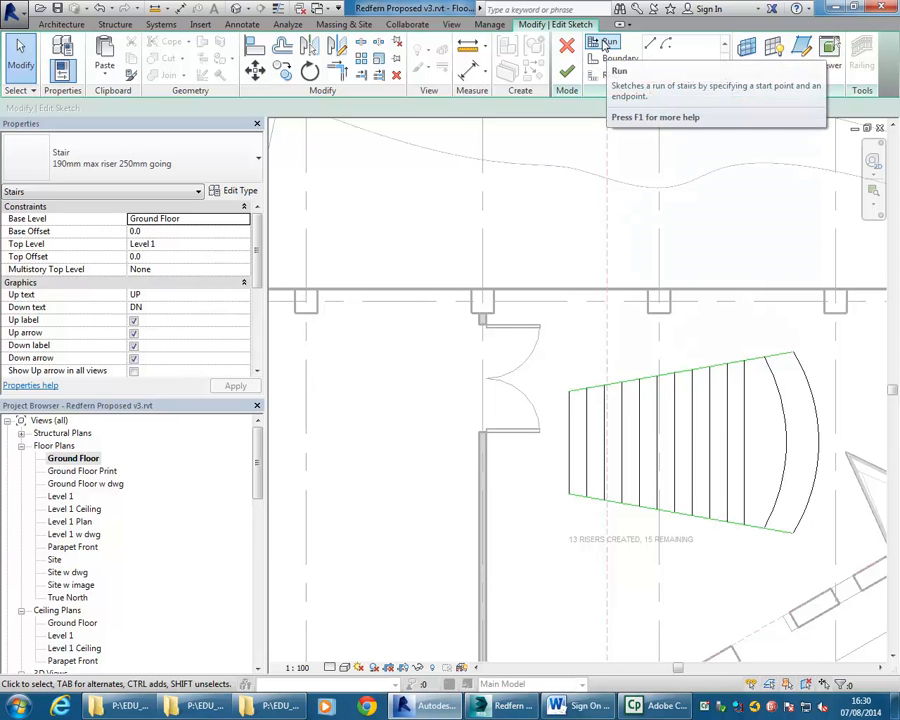
pyautogui.click(605, 45)
pyautogui.moveTo(488, 350); pyautogui.dragTo(556, 308, button='middle')
pyautogui.scroll(1, 556, 308)
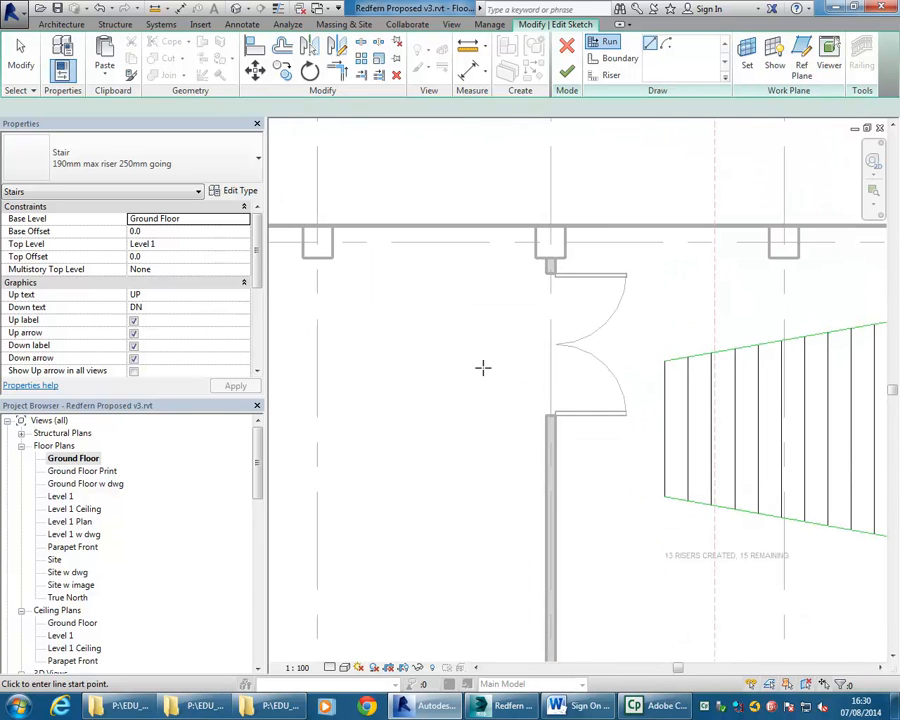
pyautogui.click(486, 391)
pyautogui.scroll(-2, 440, 340)
pyautogui.moveTo(440, 340); pyautogui.dragTo(491, 380, button='middle')
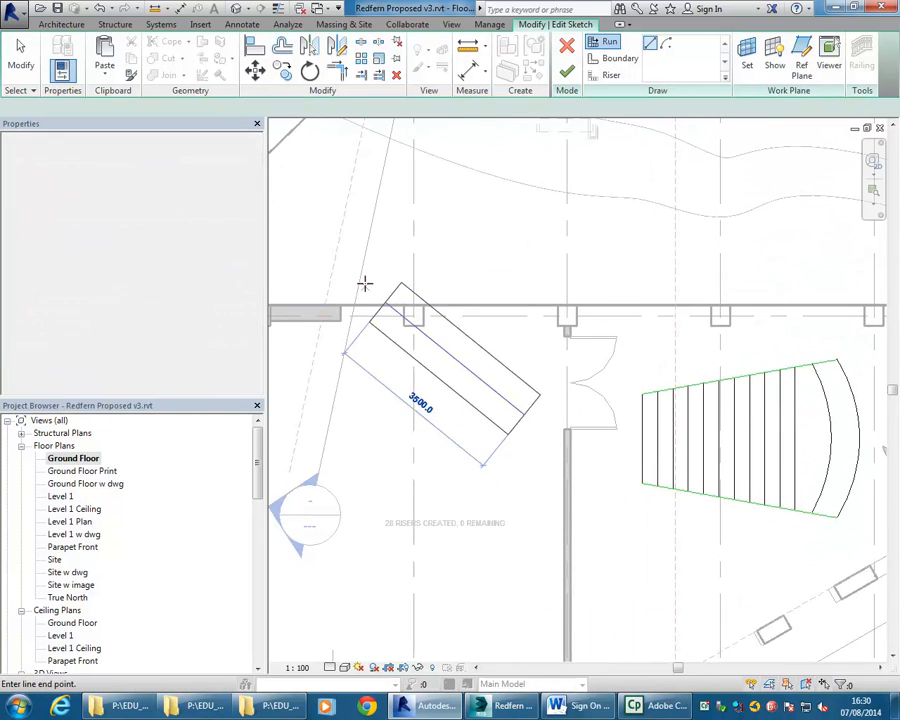
pyautogui.click(364, 283)
pyautogui.press('Escape')
pyautogui.press('Escape')
pyautogui.scroll(1, 560, 460)
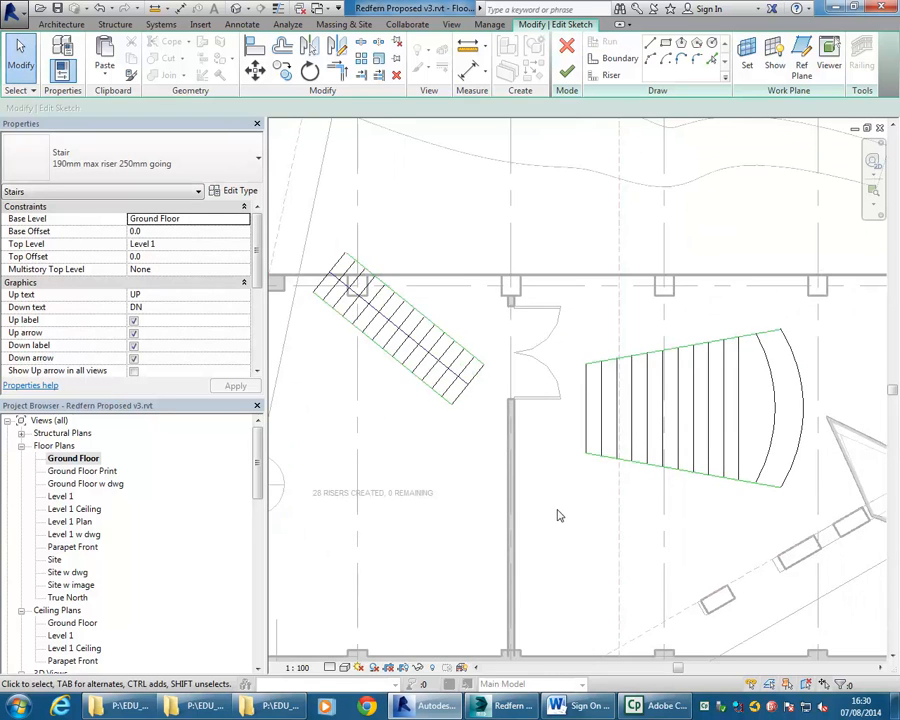
# - Draw the landing's boundary line on the double-door side, joining the diagonal run's near corner to the lower flight's corner
pyautogui.scroll(2, 525, 390)
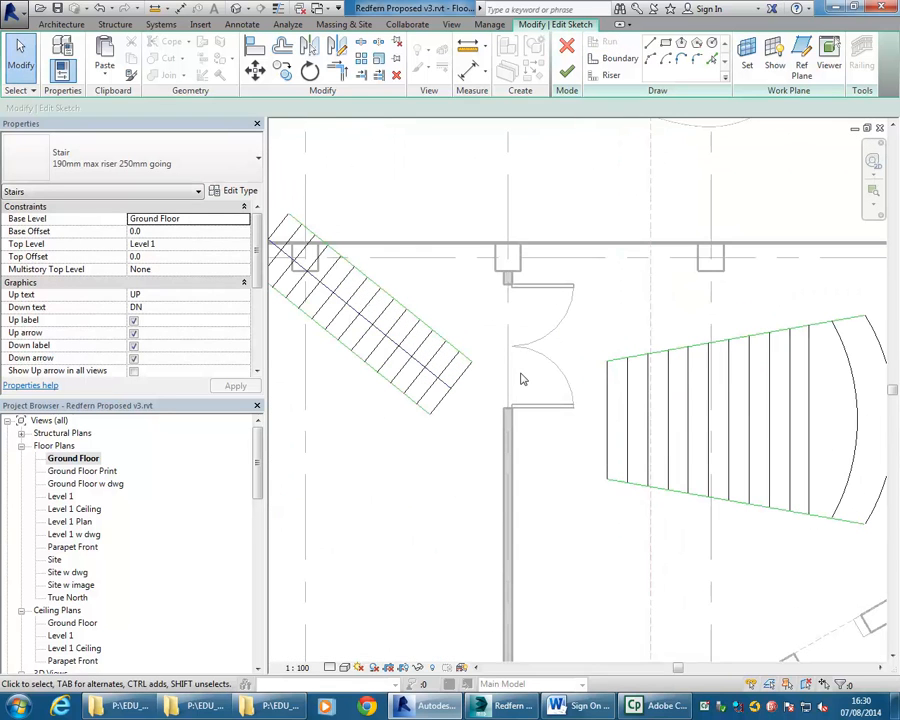
pyautogui.click(619, 60)
pyautogui.click(473, 361)
pyautogui.scroll(2, 590, 360)
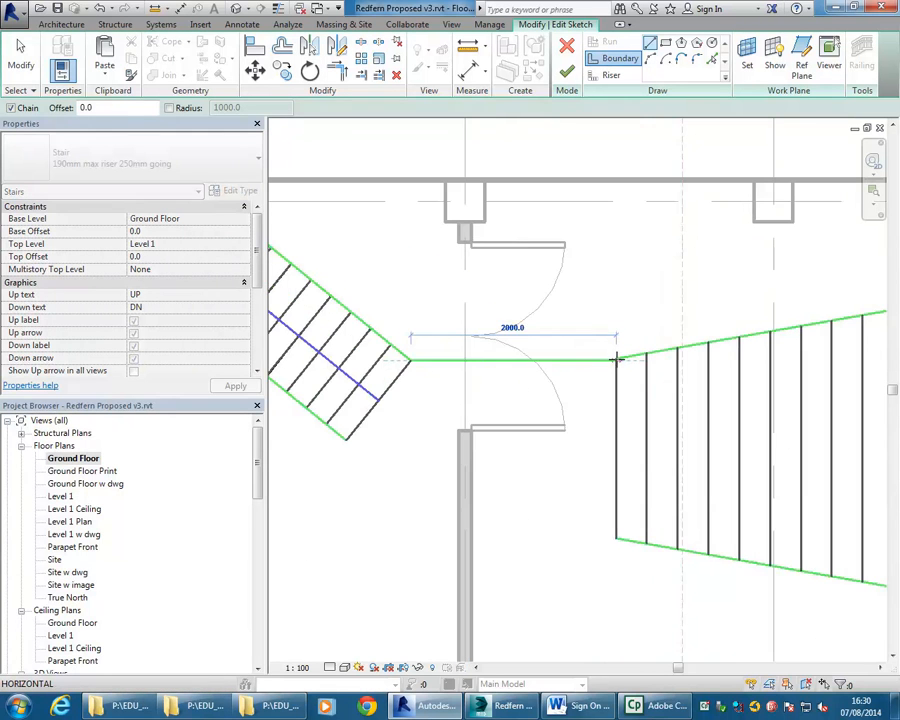
pyautogui.scroll(2, 617, 360)
pyautogui.scroll(2, 615, 358)
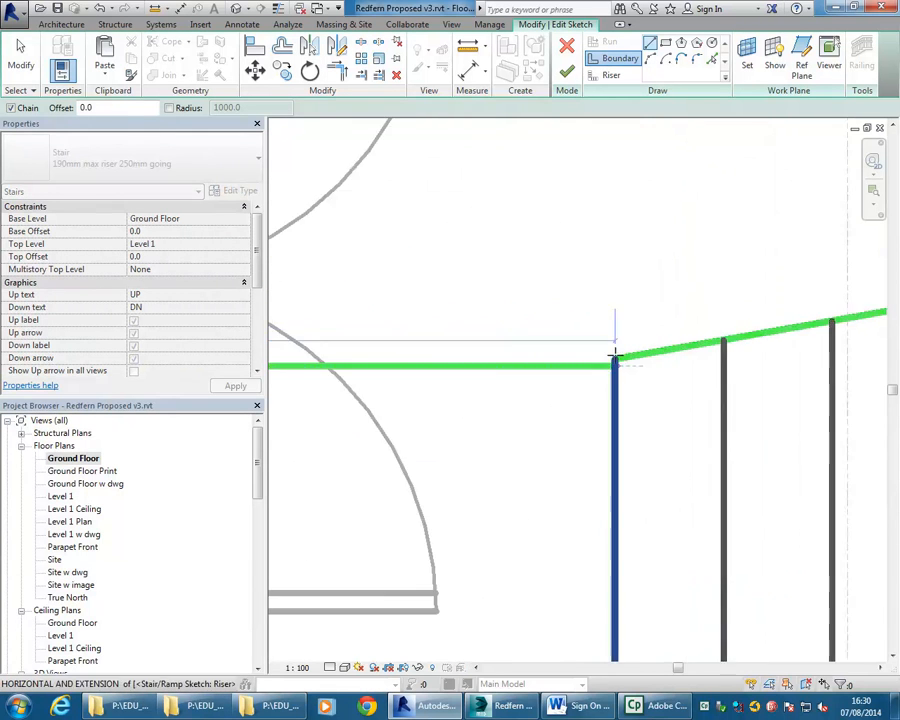
pyautogui.scroll(1, 614, 358)
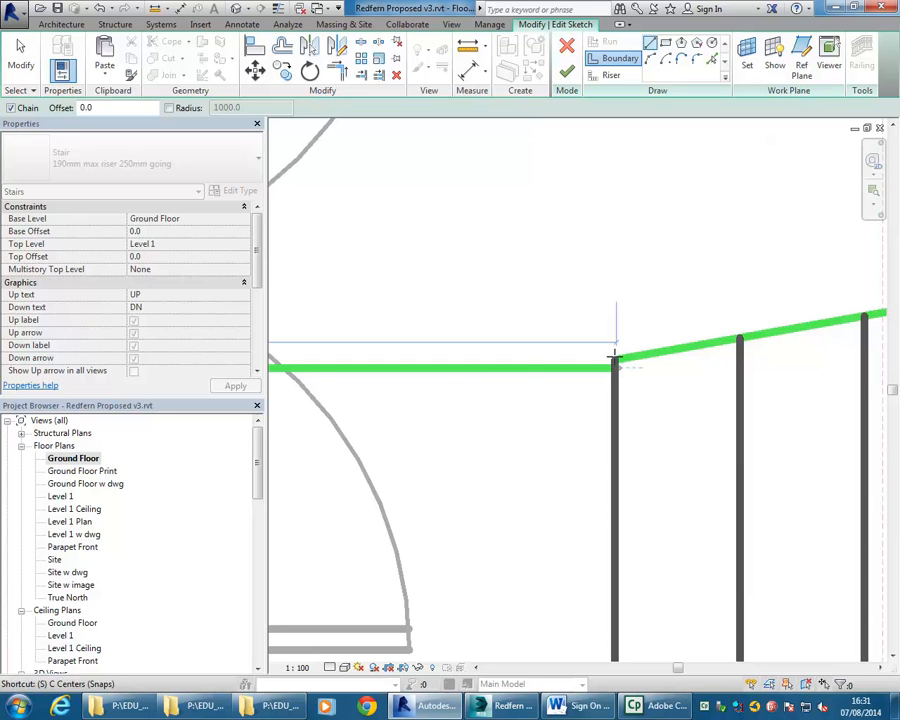
pyautogui.click(614, 358)
# - Draw the opposite landing boundary line from the lower flight's other corner to the diagonal run's remaining corner
pyautogui.scroll(-2, 571, 287)
pyautogui.moveTo(589, 544); pyautogui.dragTo(582, 457, button='middle')
pyautogui.click(581, 499)
pyautogui.scroll(-2, 507, 460)
pyautogui.moveTo(507, 460); pyautogui.dragTo(678, 493, button='middle')
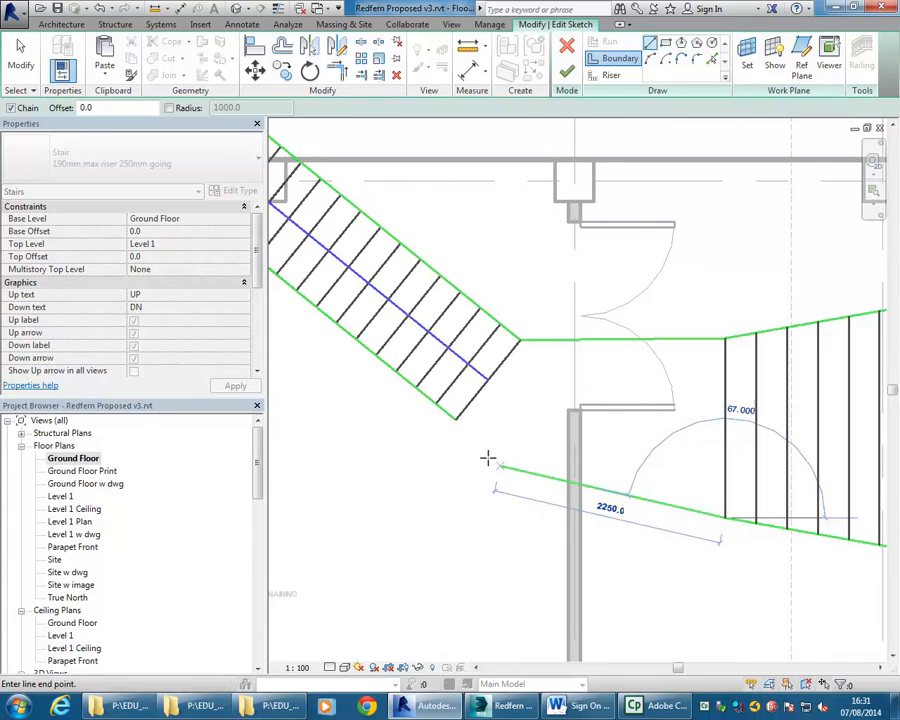
pyautogui.click(457, 421)
pyautogui.scroll(-2, 437, 527)
pyautogui.moveTo(437, 527)
pyautogui.mouseDown(button='middle')
pyautogui.moveTo(408, 531)
pyautogui.moveTo(431, 540)
pyautogui.mouseUp(button='middle')
pyautogui.press('Escape')
# - Finish the stair sketch with both flights joined by the landing, and dismiss the railing warnings
pyautogui.scroll(-3, 416, 539)
pyautogui.click(566, 72)
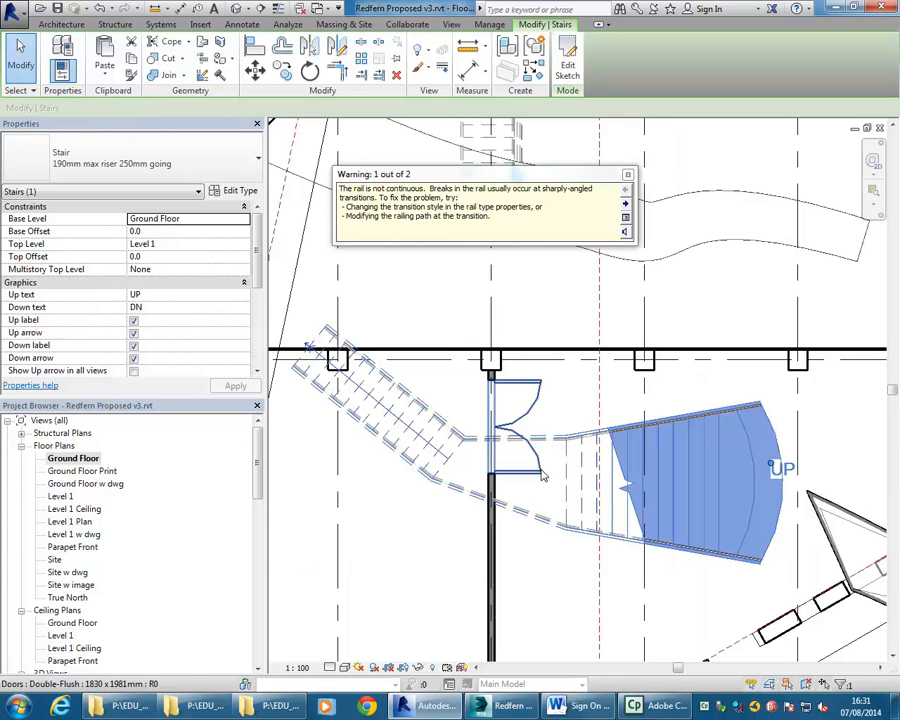
pyautogui.moveTo(352, 518); pyautogui.dragTo(392, 498, button='middle')
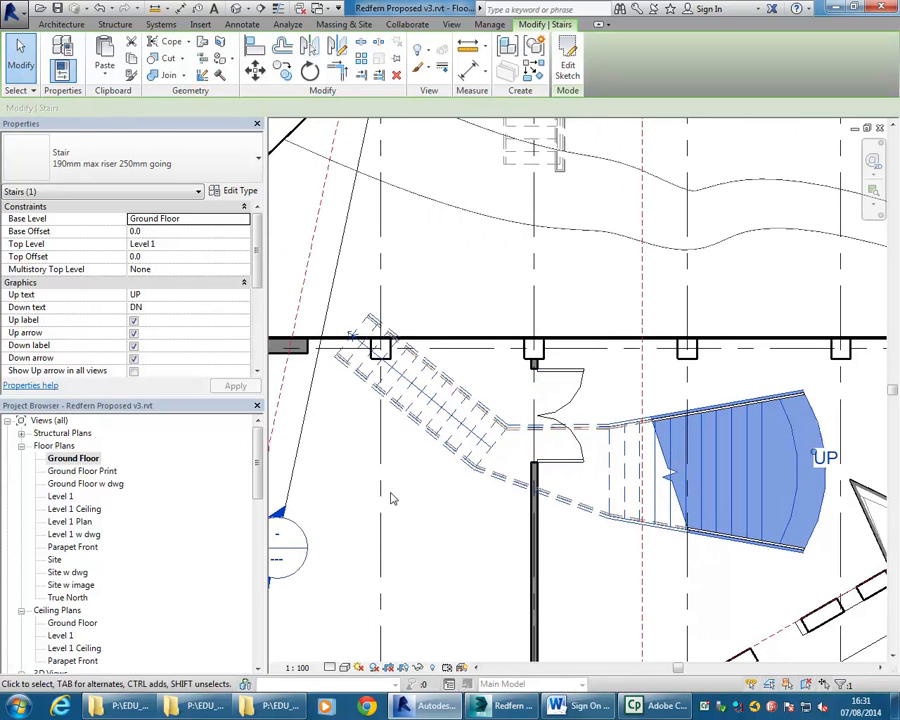
pyautogui.scroll(1, 392, 498)
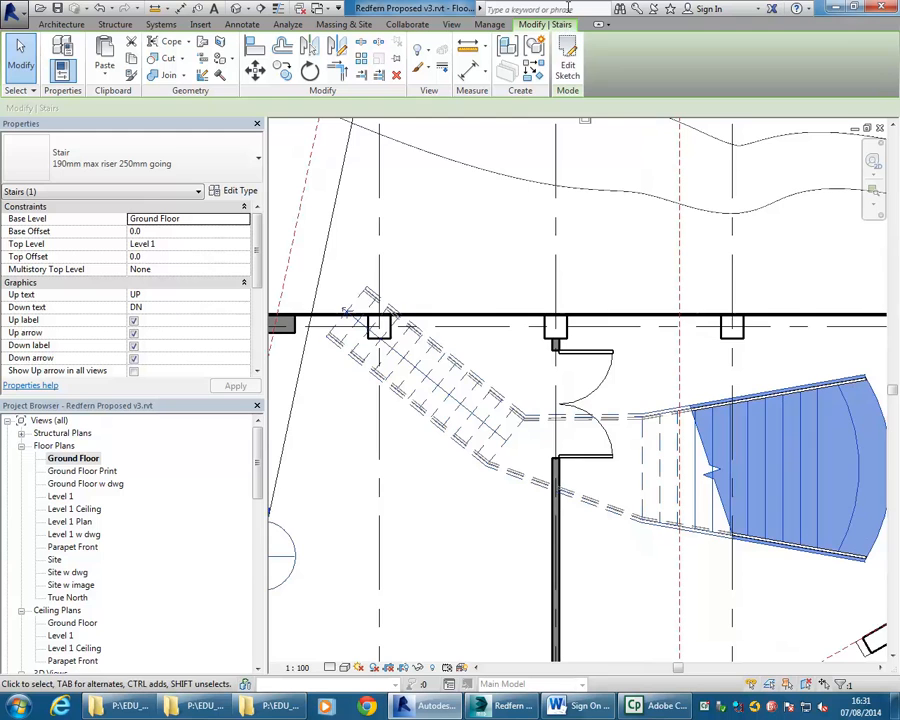
# - Reopen the stair sketch and swing the diagonal flight's door-side boundary outward at its far end, making it about 3519 mm long
pyautogui.click(567, 62)
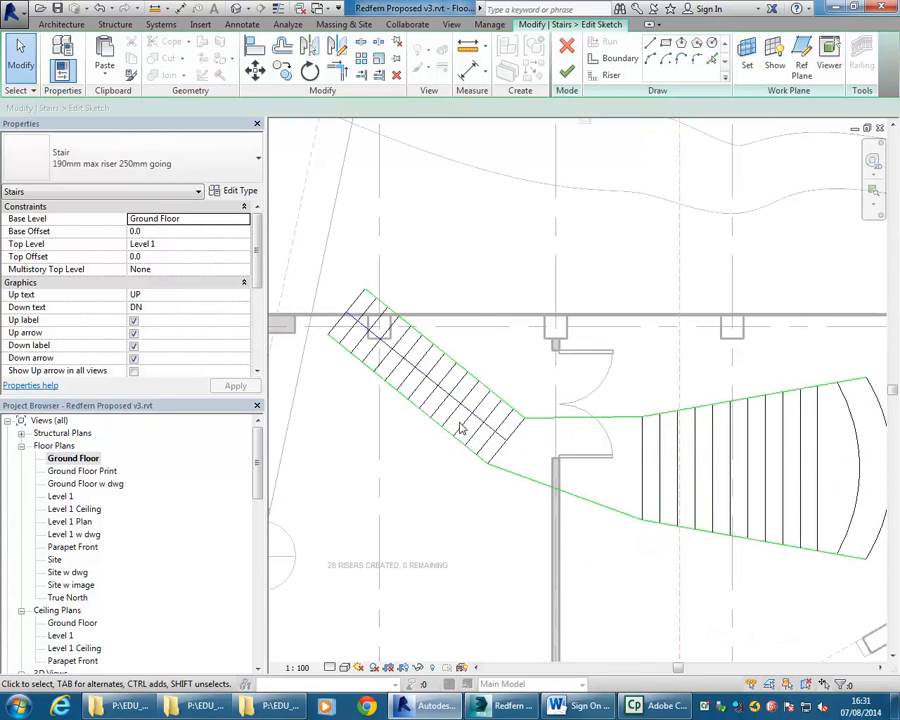
pyautogui.moveTo(498, 421); pyautogui.dragTo(555, 418, button='middle')
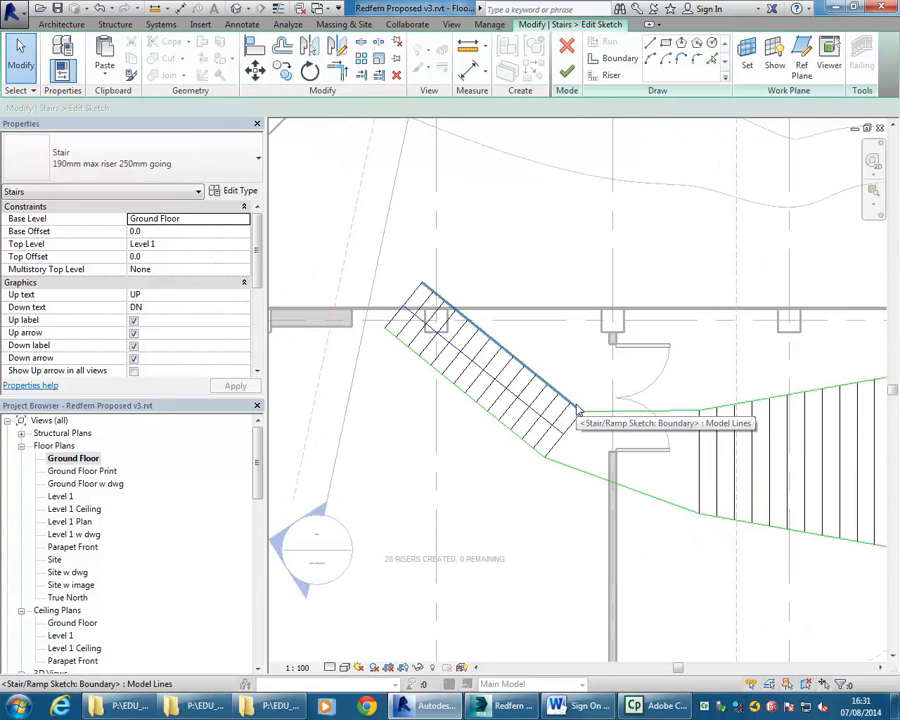
pyautogui.click(581, 474)
pyautogui.scroll(2, 595, 408)
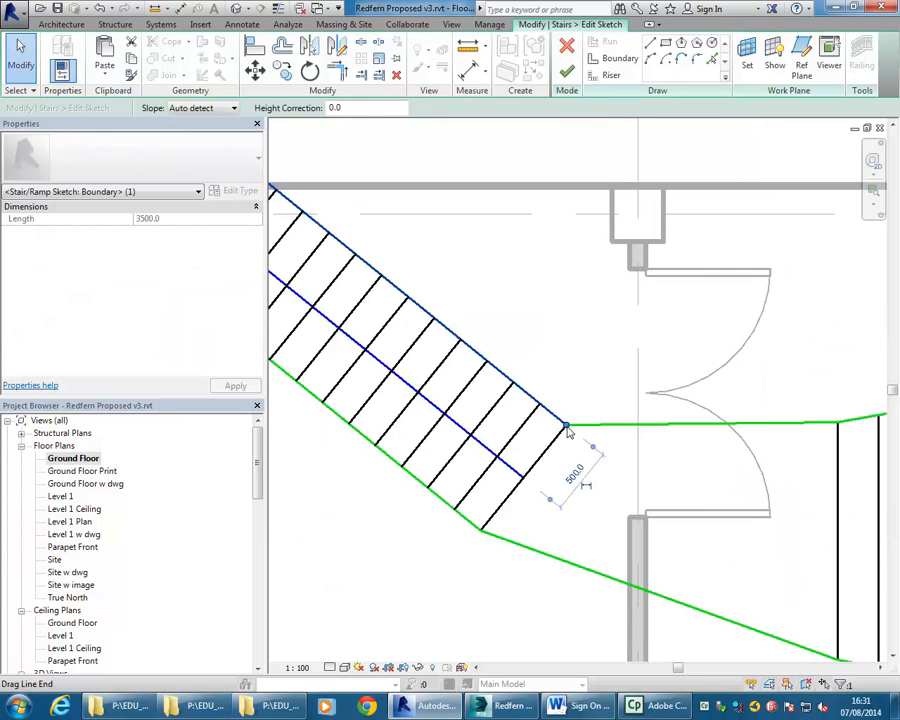
pyautogui.scroll(-1, 505, 302)
pyautogui.moveTo(505, 302); pyautogui.dragTo(635, 449, button='middle')
pyautogui.moveTo(406, 325); pyautogui.dragTo(430, 295)
pyautogui.moveTo(342, 414); pyautogui.dragTo(430, 344, button='middle')
pyautogui.scroll(1, 430, 344)
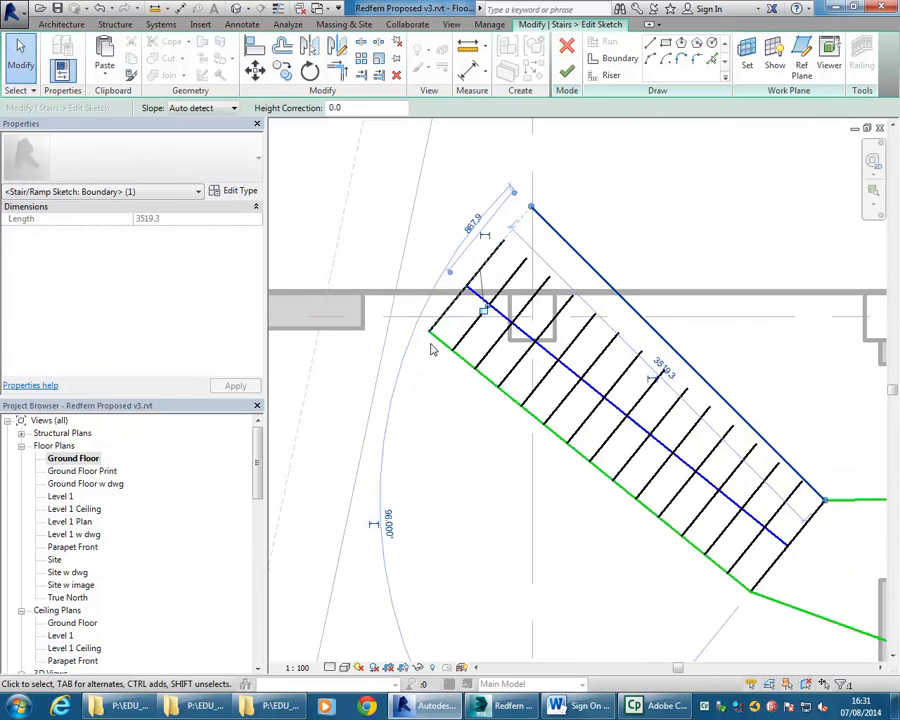
# - Swing the diagonal flight's other boundary outward at its far end to about 3540 mm long, and finish the stair sketch
pyautogui.click(440, 342)
pyautogui.scroll(2, 440, 342)
pyautogui.moveTo(421, 327); pyautogui.dragTo(378, 372)
pyautogui.scroll(-3, 392, 308)
pyautogui.moveTo(388, 382); pyautogui.dragTo(362, 422, button='middle')
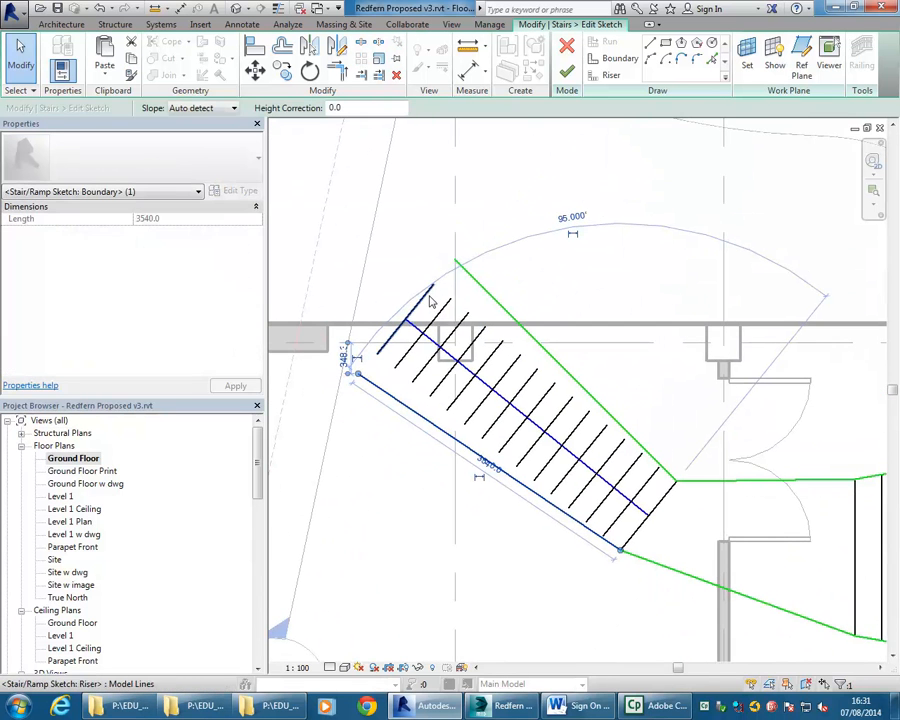
pyautogui.click(509, 196)
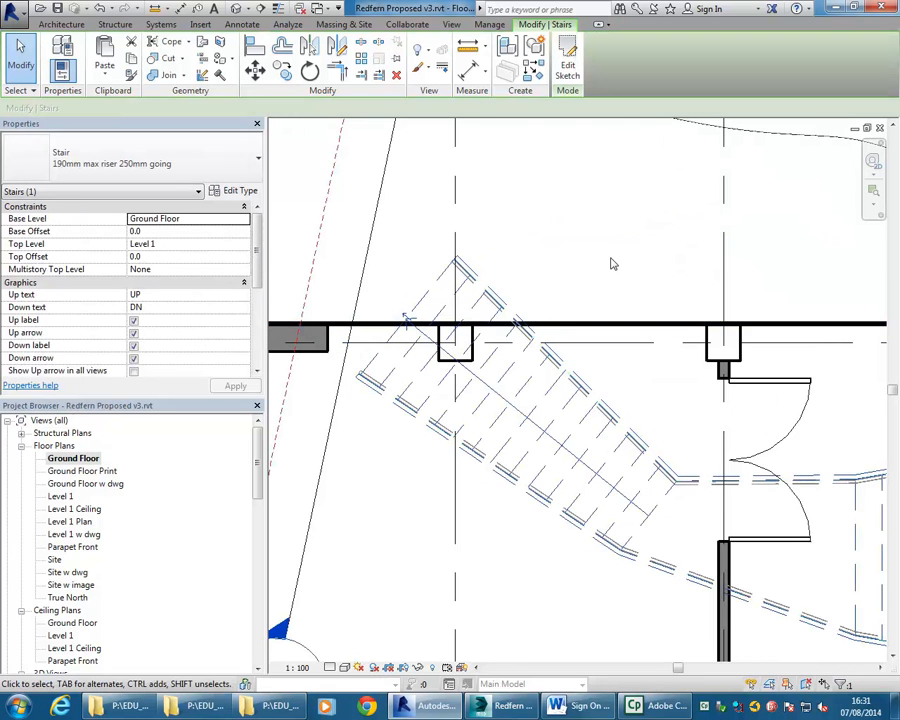
pyautogui.scroll(-4, 545, 206)
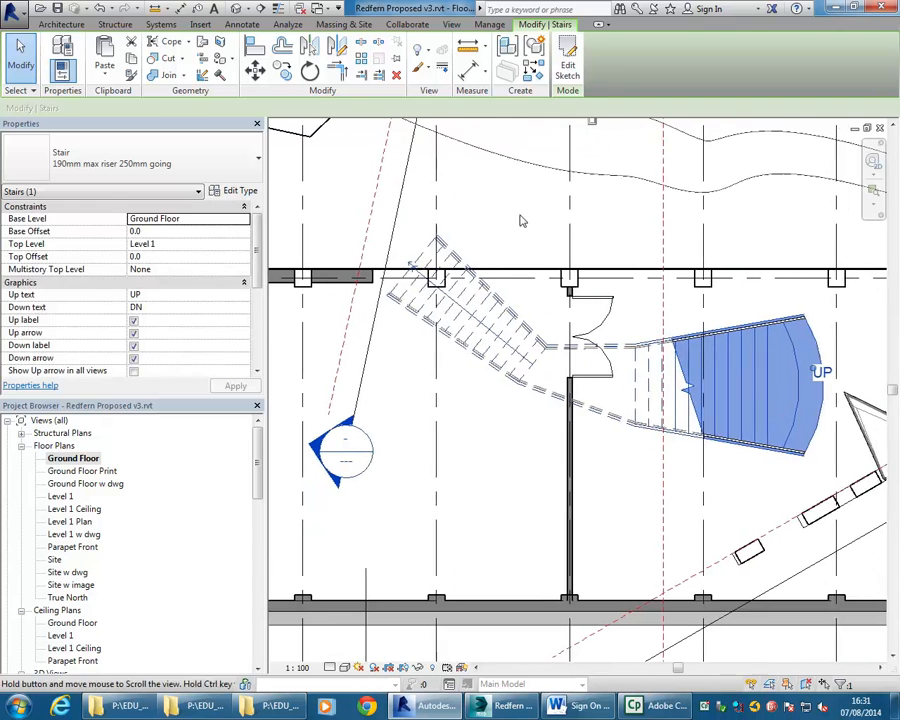
# - Reopen the stair sketch and delete the diagonal flight's run line
pyautogui.click(527, 208)
pyautogui.moveTo(379, 218); pyautogui.dragTo(457, 253, button='middle')
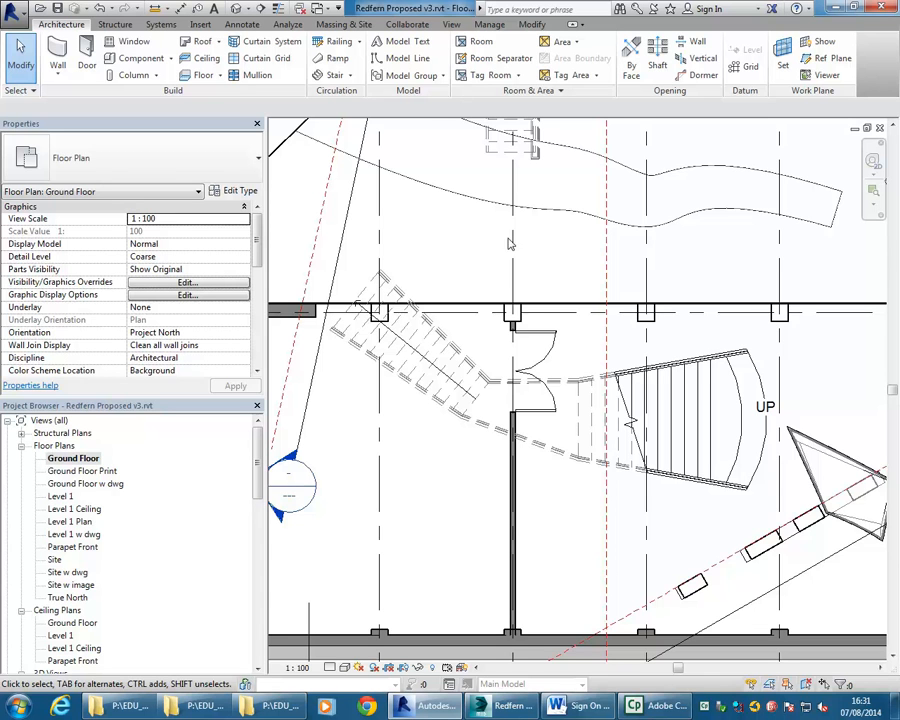
pyautogui.scroll(-2, 460, 241)
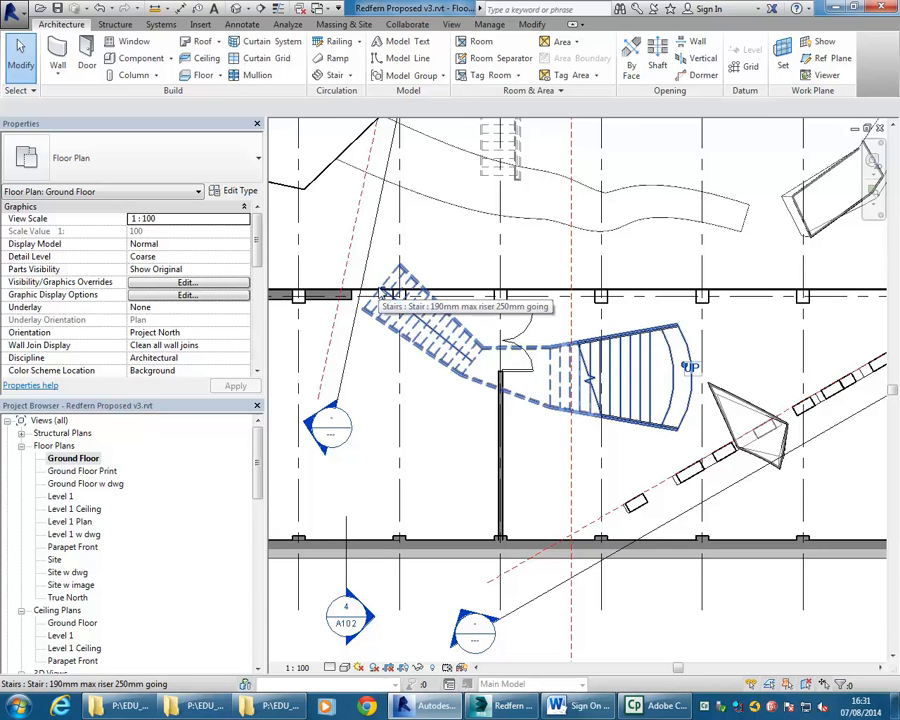
pyautogui.scroll(5, 381, 292)
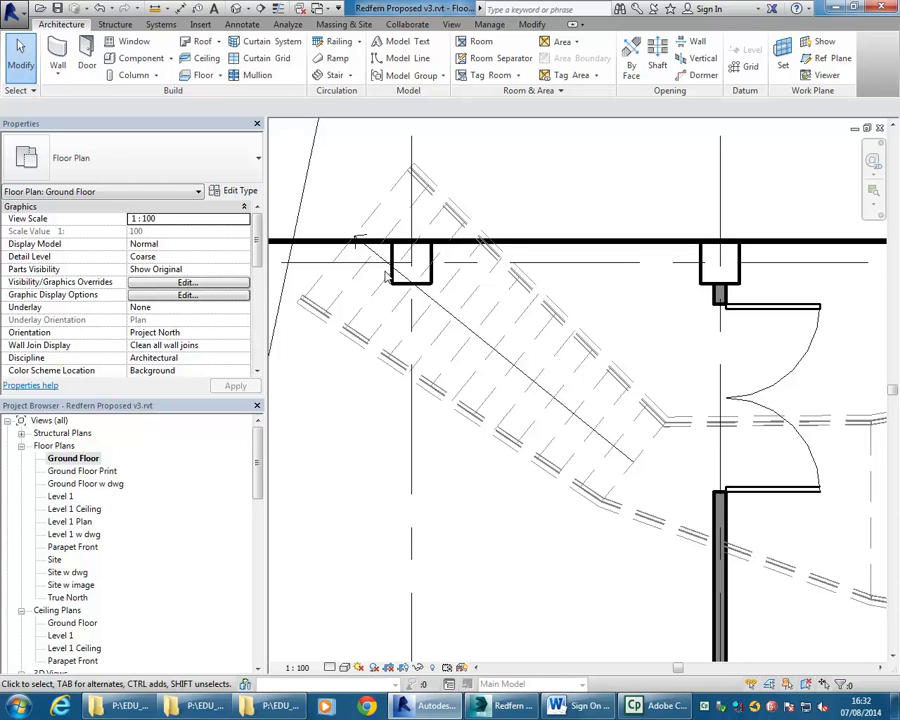
pyautogui.click(463, 333)
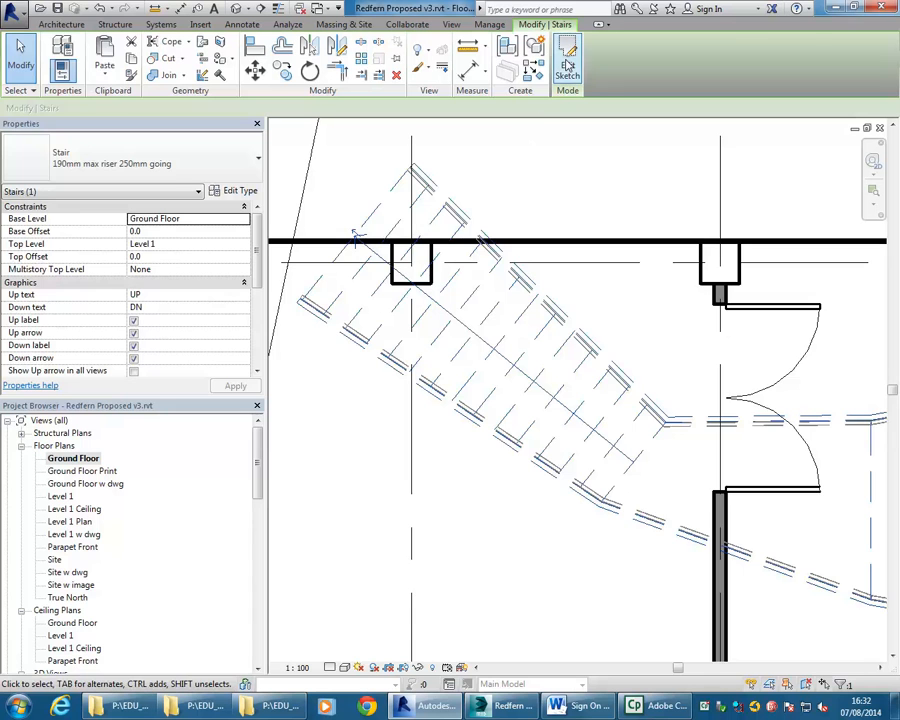
pyautogui.doubleClick(560, 393)
pyautogui.click(560, 393)
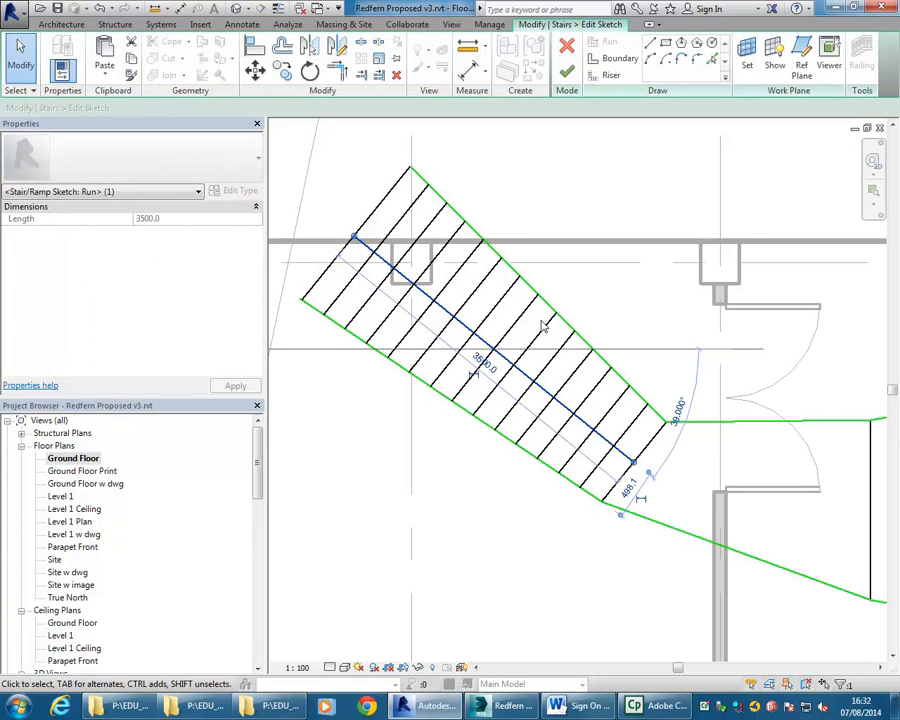
pyautogui.press('Delete')
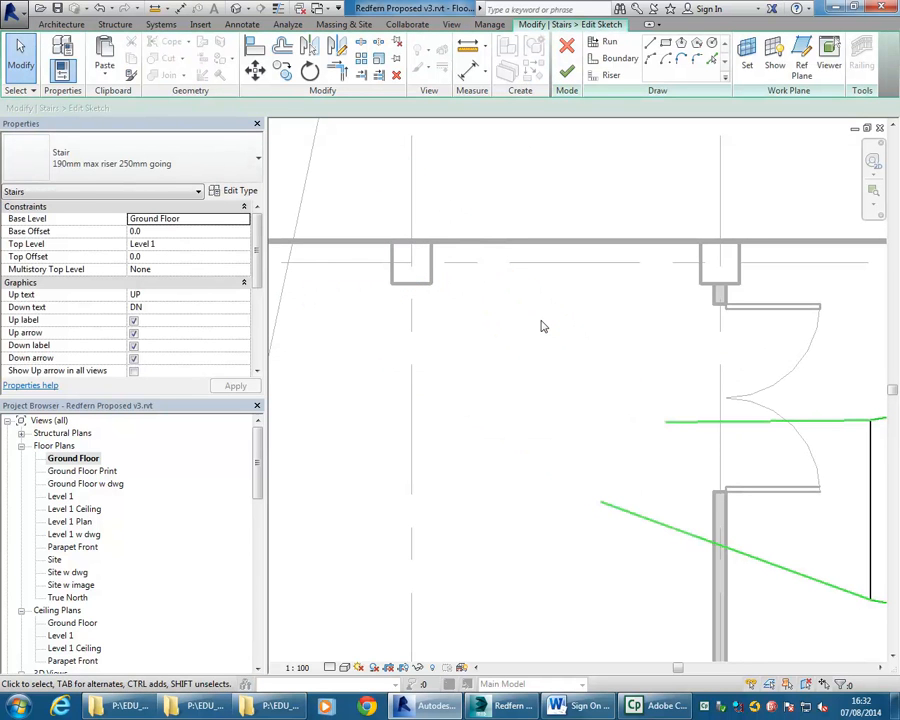
# - Undo the diagonal run's deletion, finish the stair sketch and deselect the stair
pyautogui.hotkey('ctrl', 'z')
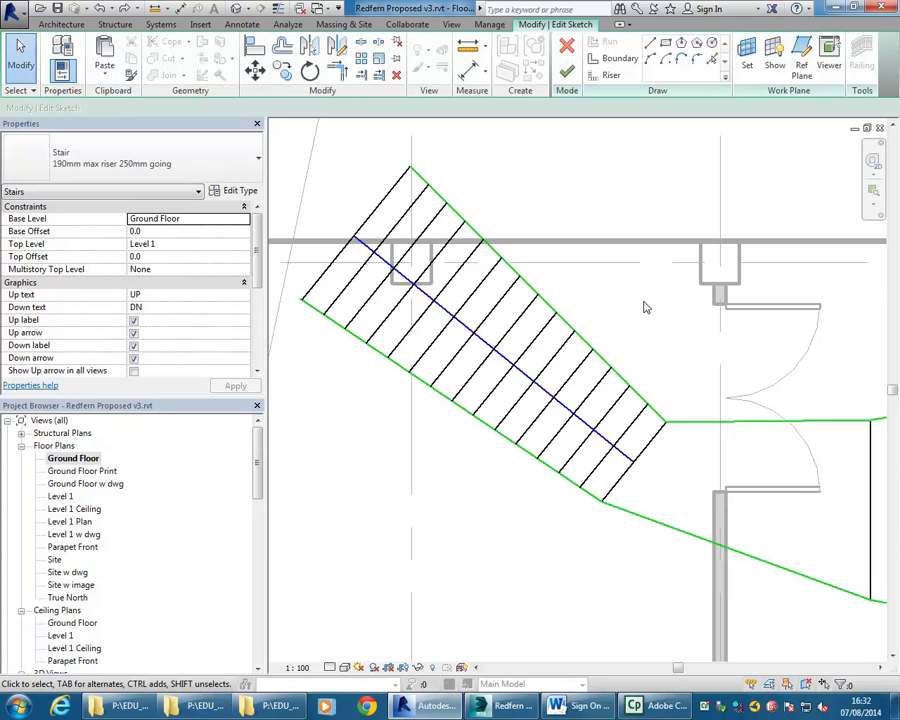
pyautogui.scroll(-2, 643, 301)
pyautogui.click(567, 72)
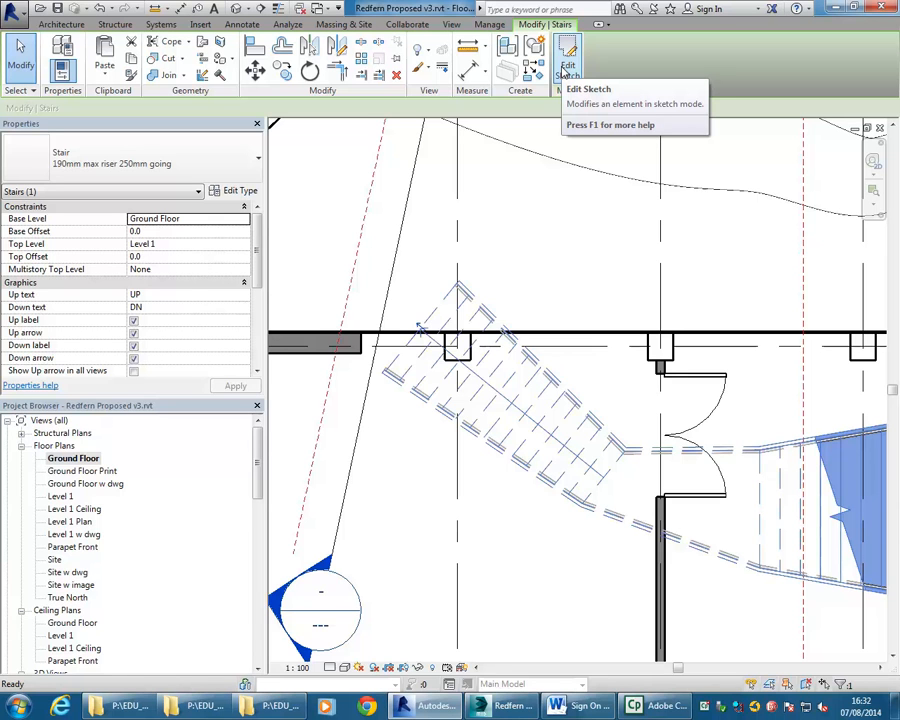
pyautogui.scroll(-3, 464, 226)
pyautogui.press('Escape')
pyautogui.moveTo(504, 442); pyautogui.dragTo(464, 430, button='middle')
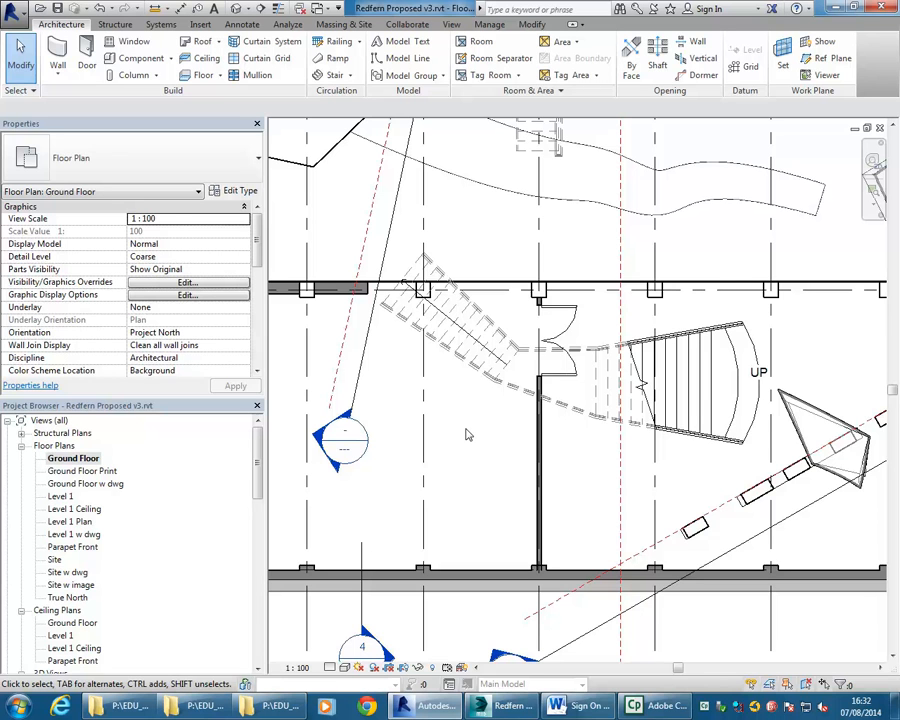
pyautogui.click(650, 392)
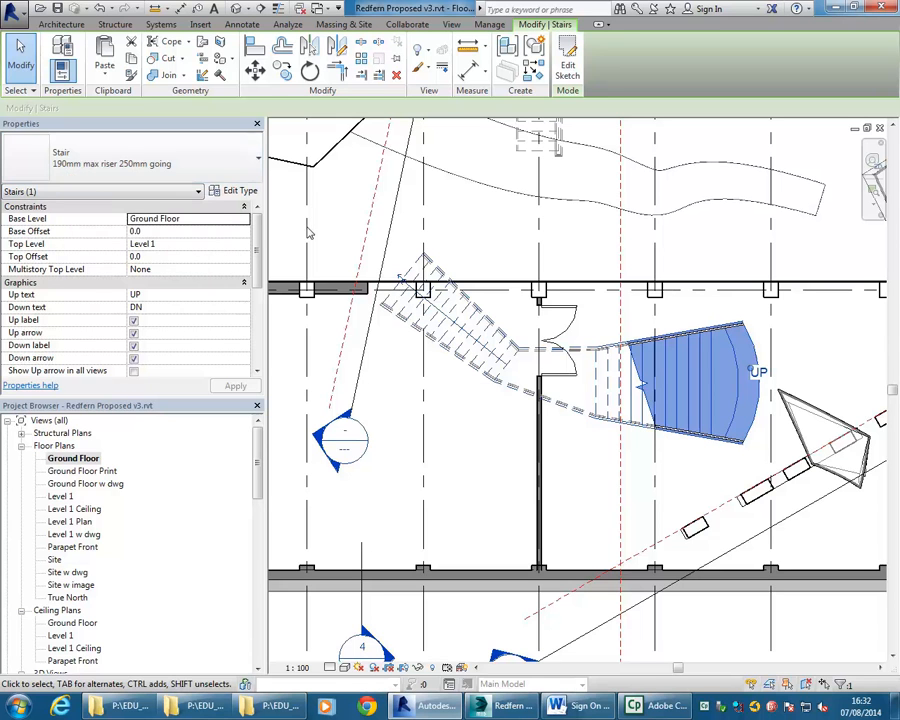
pyautogui.click(496, 224)
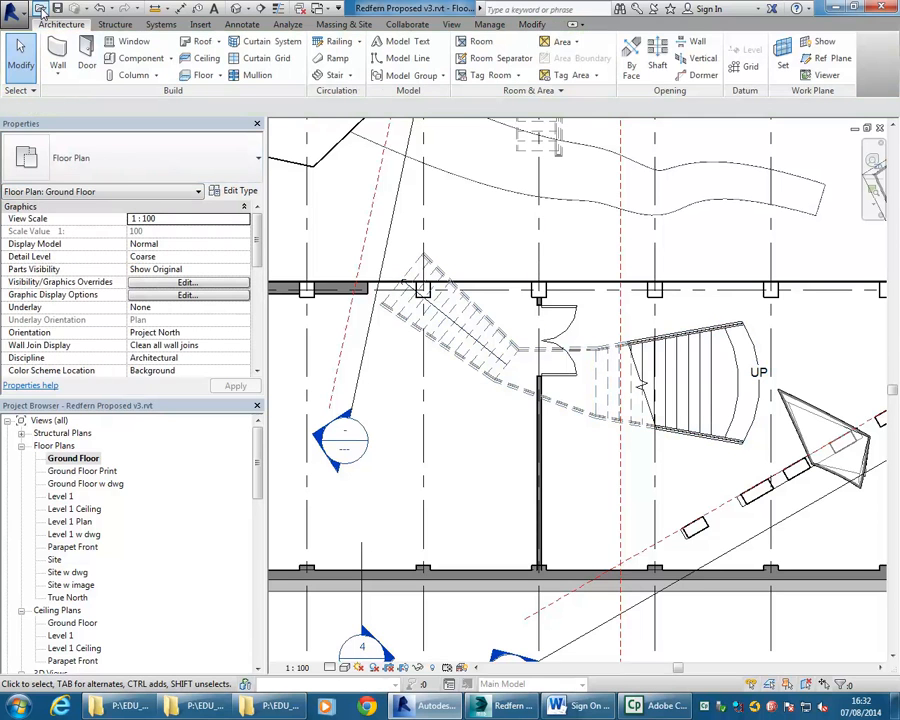
pyautogui.click(41, 9)
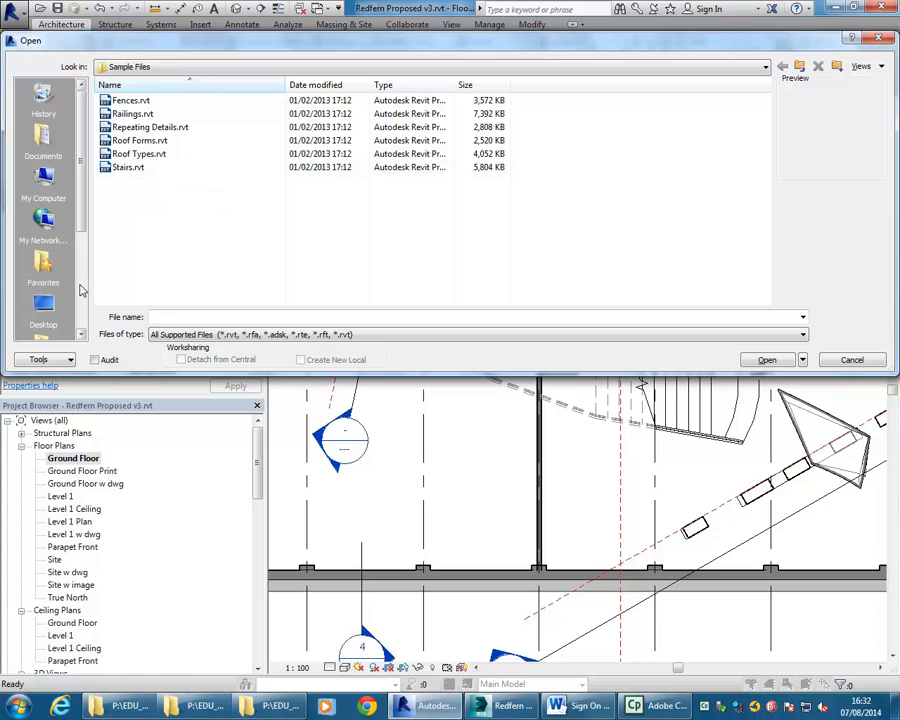
pyautogui.click(140, 168)
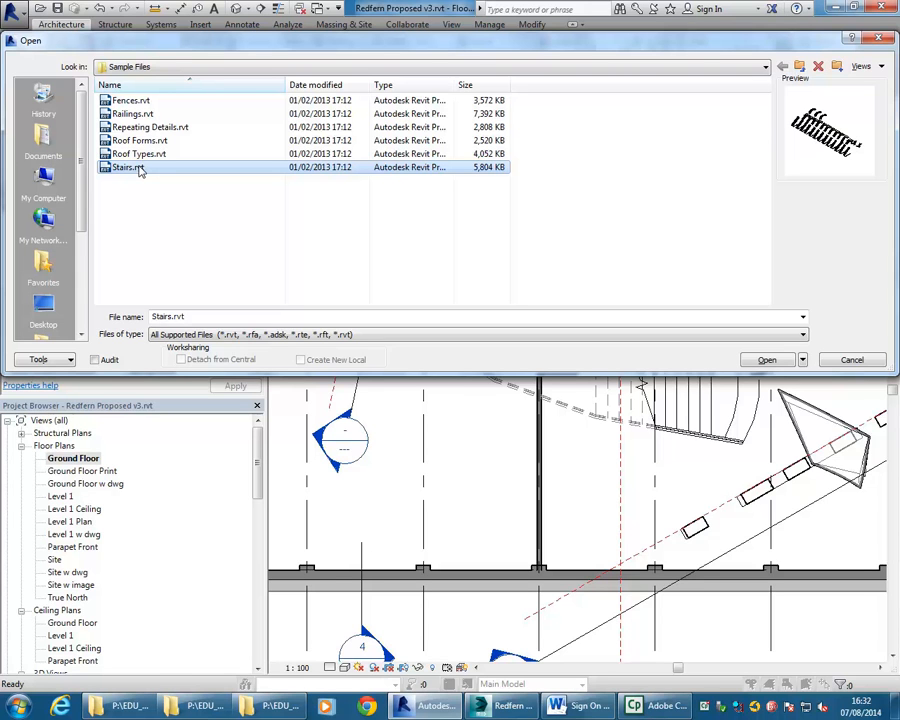
pyautogui.click(852, 361)
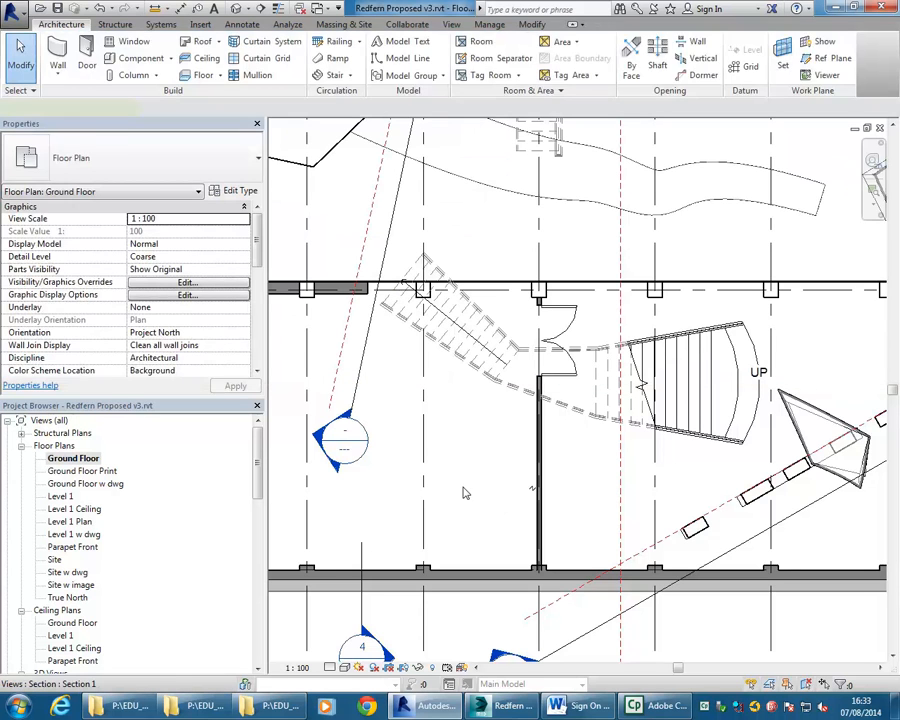
pyautogui.click(466, 546)
# - Start opening a file and browse to the EDU_DC_InteriorDesign folder on the StudentResources (P:) drive
pyautogui.click(11, 12)
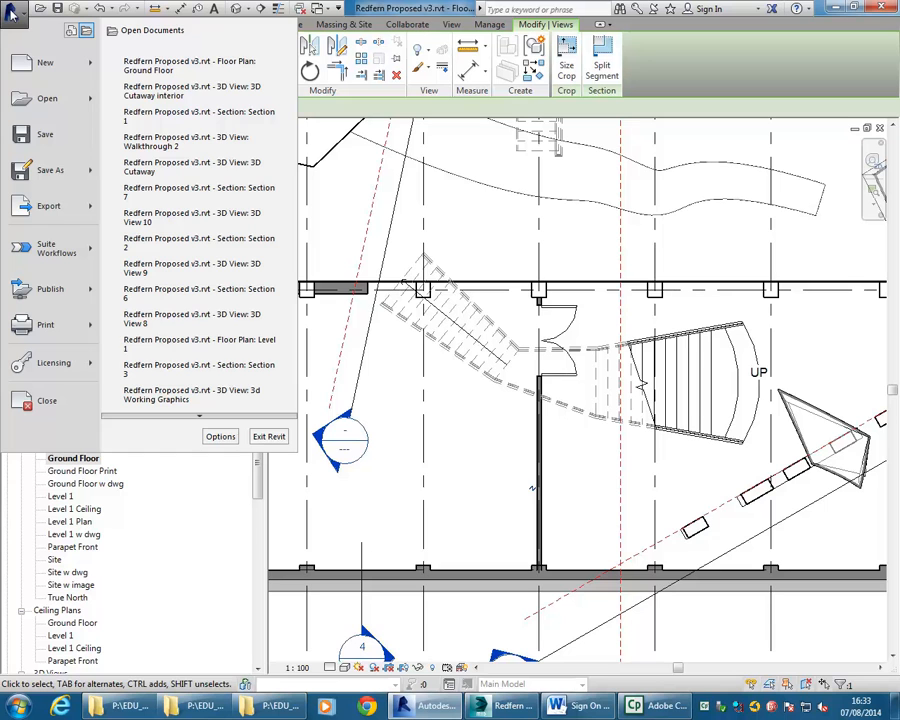
pyautogui.moveTo(28, 106)
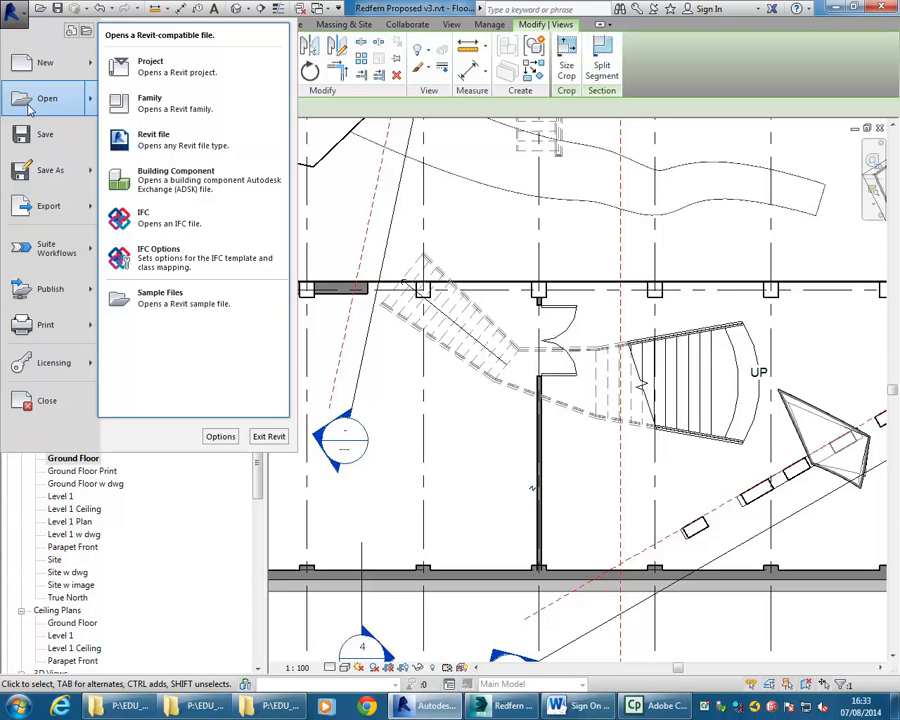
pyautogui.click(28, 106)
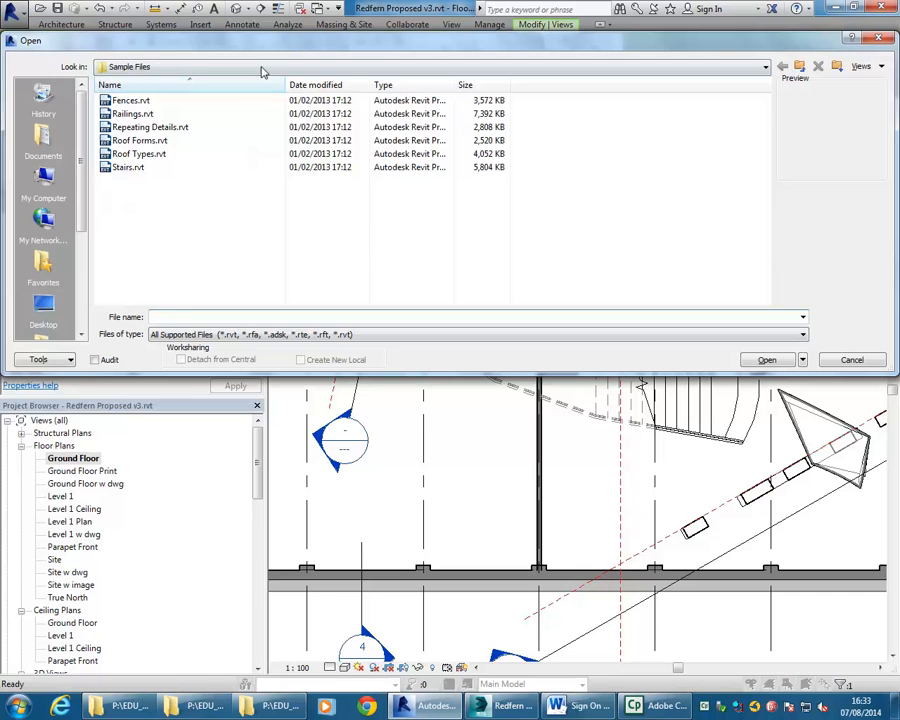
pyautogui.click(262, 68)
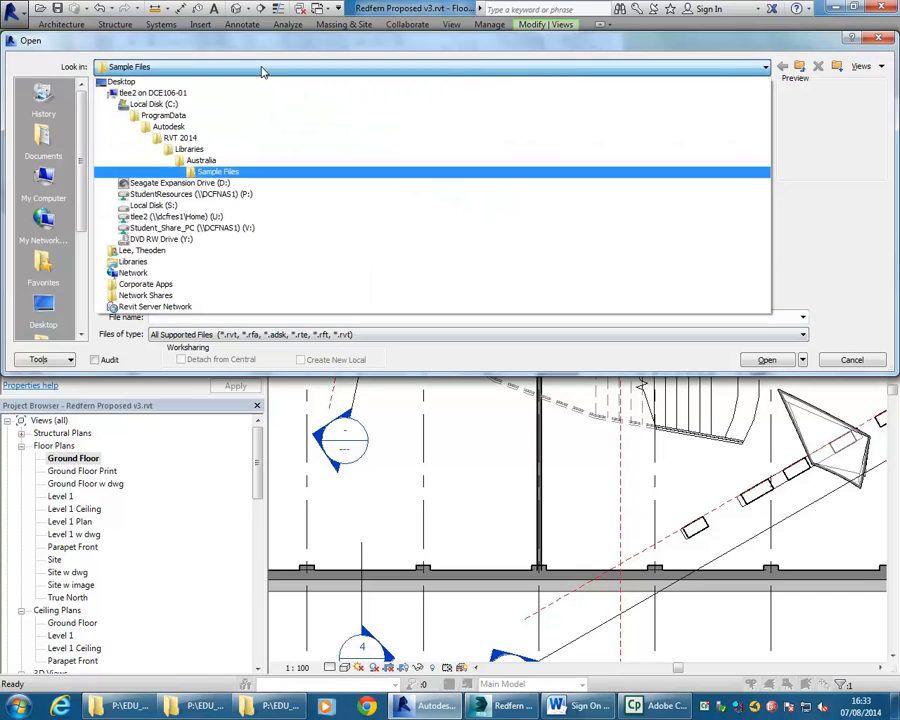
pyautogui.click(213, 197)
pyautogui.doubleClick(210, 204)
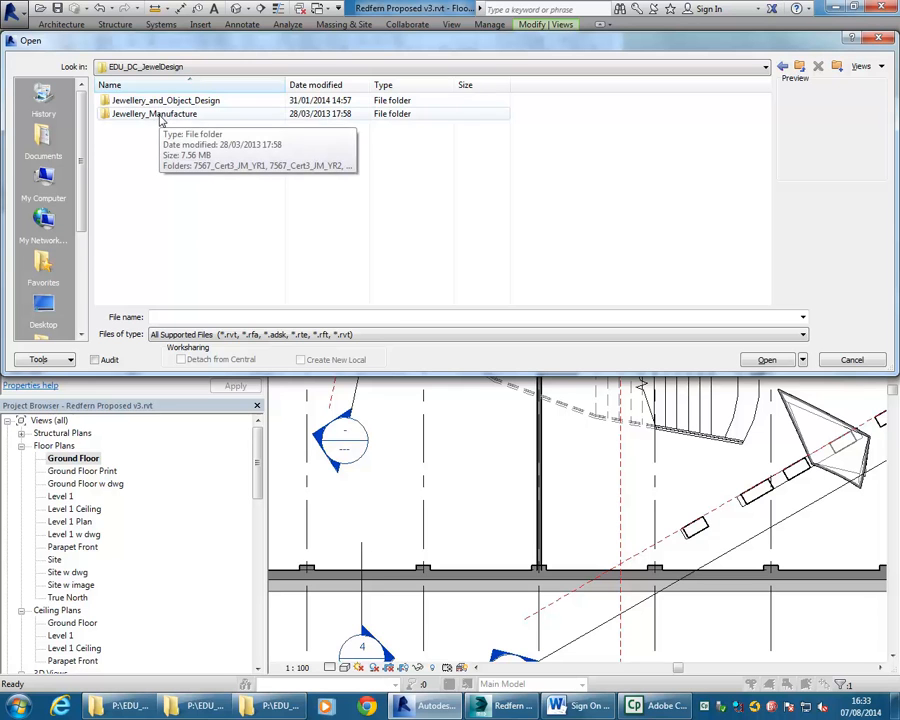
pyautogui.click(160, 66)
pyautogui.click(167, 130)
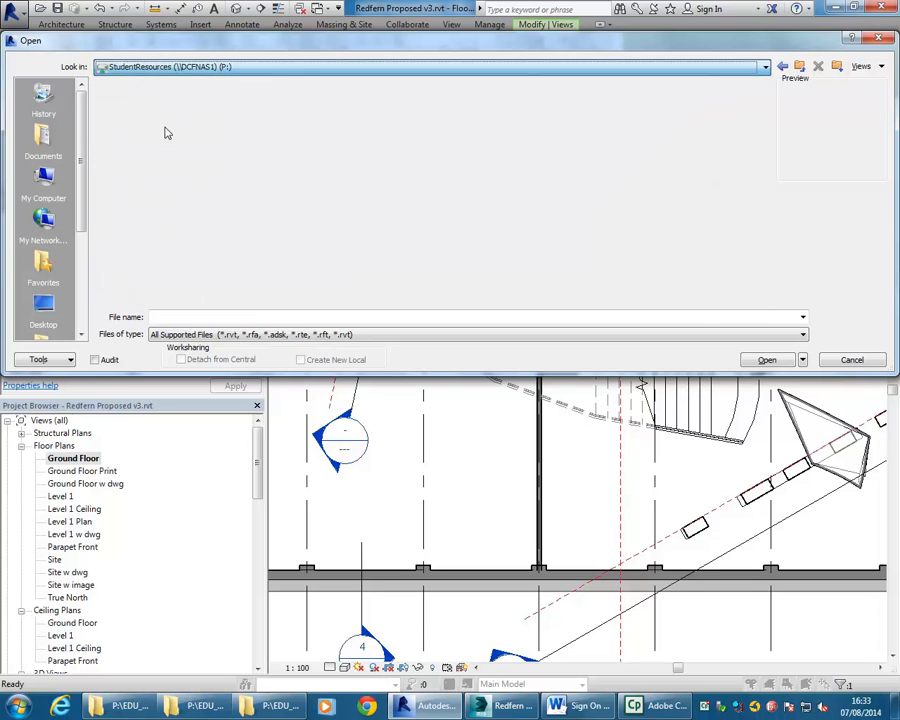
pyautogui.doubleClick(165, 193)
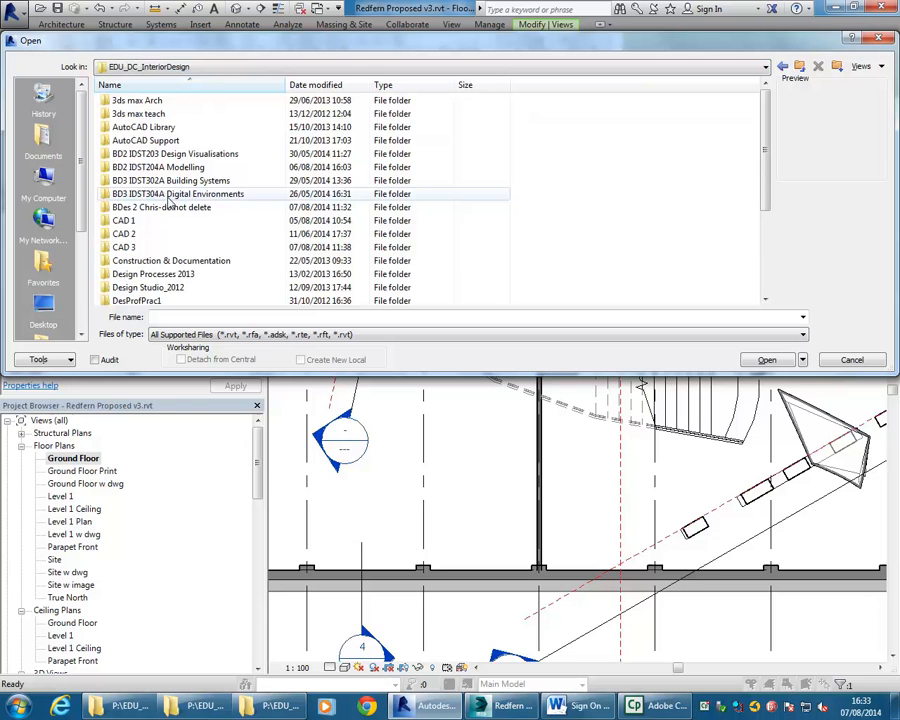
# - Open Stairs.rvt from the Sample Files folder of the Revit Library
pyautogui.click(168, 262)
pyautogui.scroll(-4, 120, 146)
pyautogui.doubleClick(140, 261)
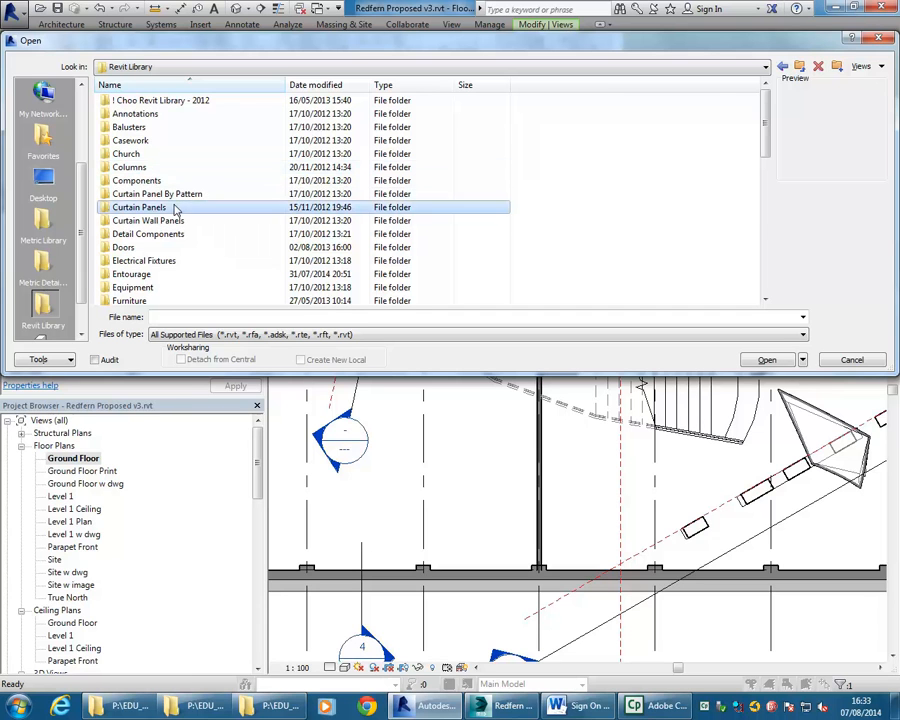
pyautogui.scroll(-8, 174, 207)
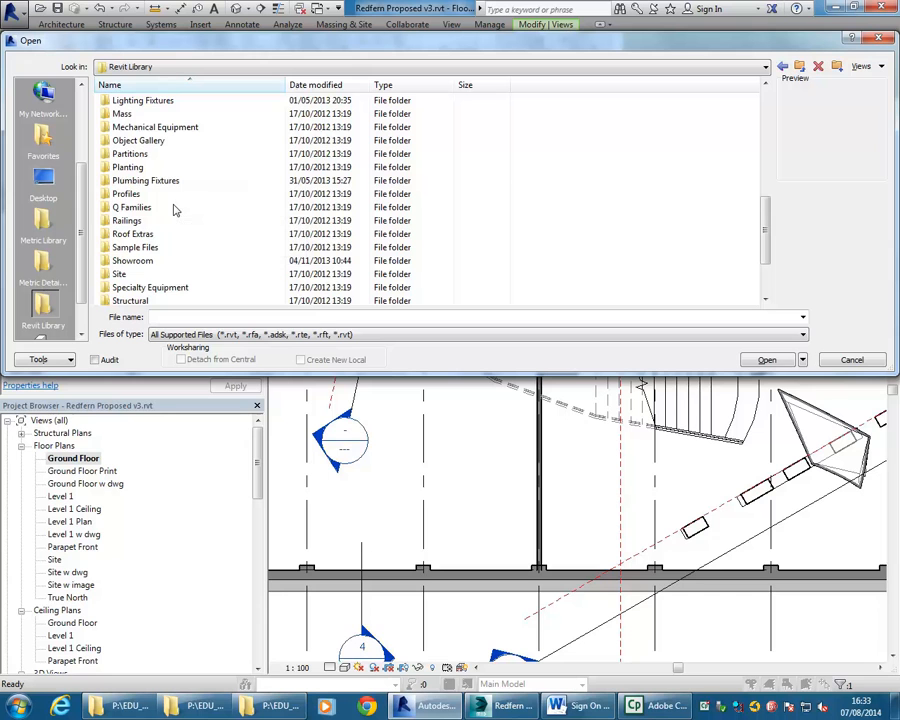
pyautogui.scroll(-2, 118, 225)
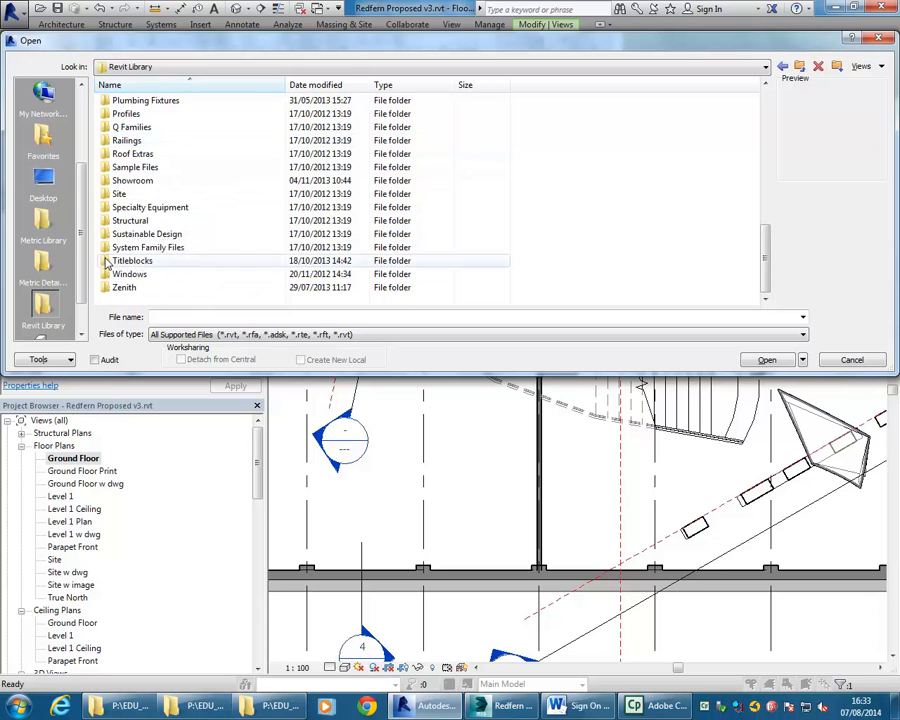
pyautogui.click(128, 168)
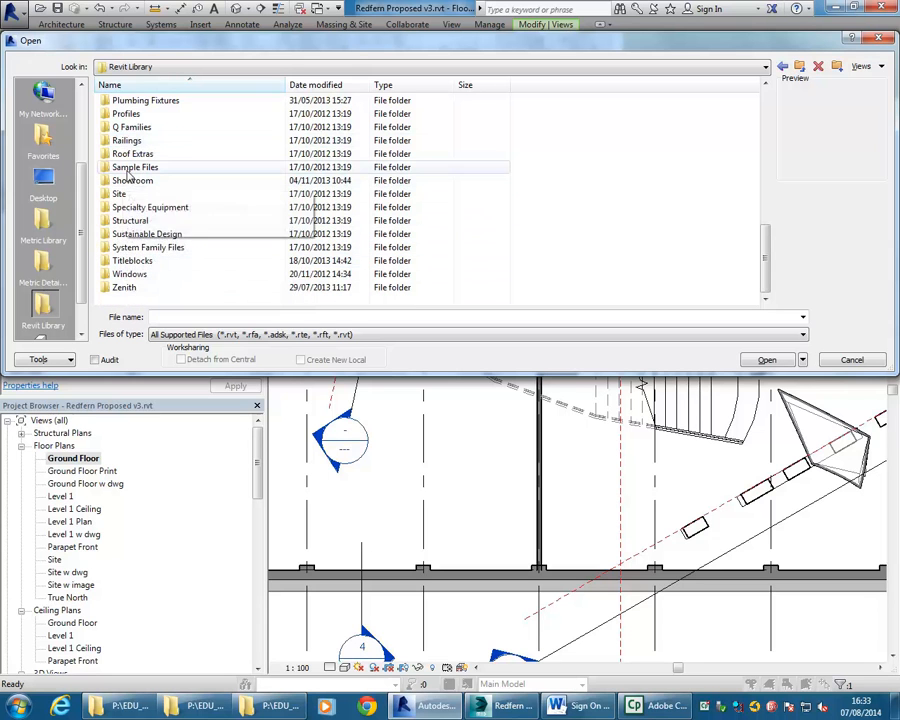
pyautogui.doubleClick(128, 168)
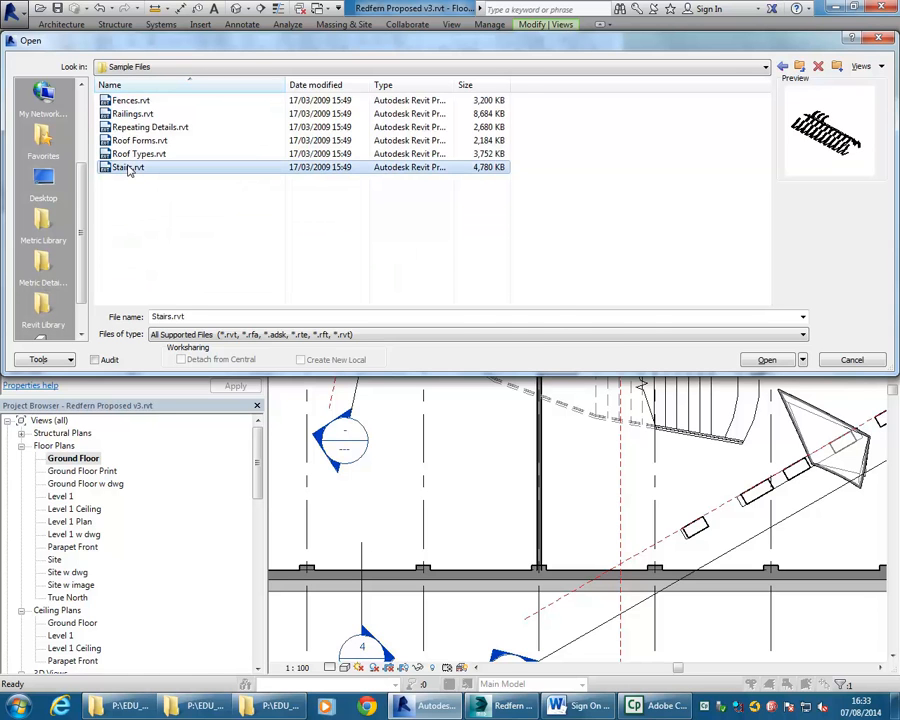
pyautogui.doubleClick(128, 171)
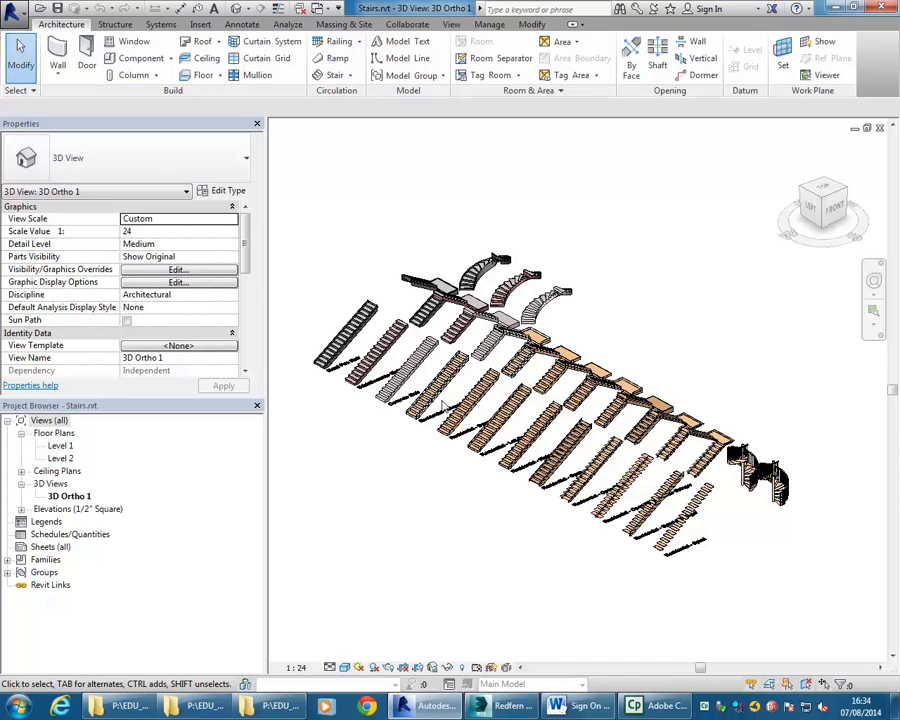
# - Copy the straight stair of type Residential - Open Riser - Middle Stringer to the clipboard
pyautogui.scroll(3, 565, 493)
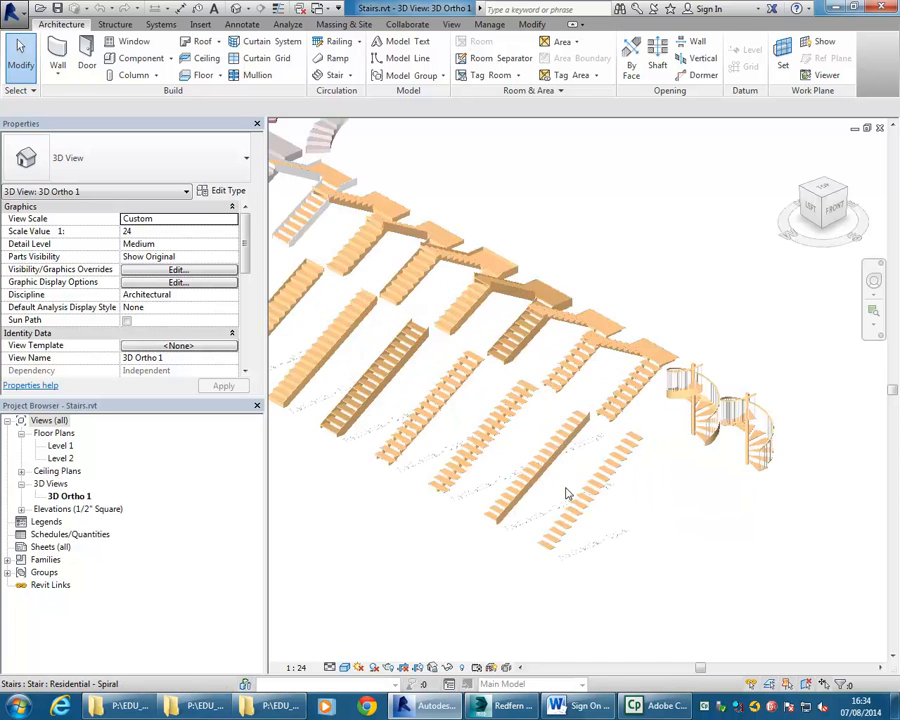
pyautogui.scroll(5, 565, 493)
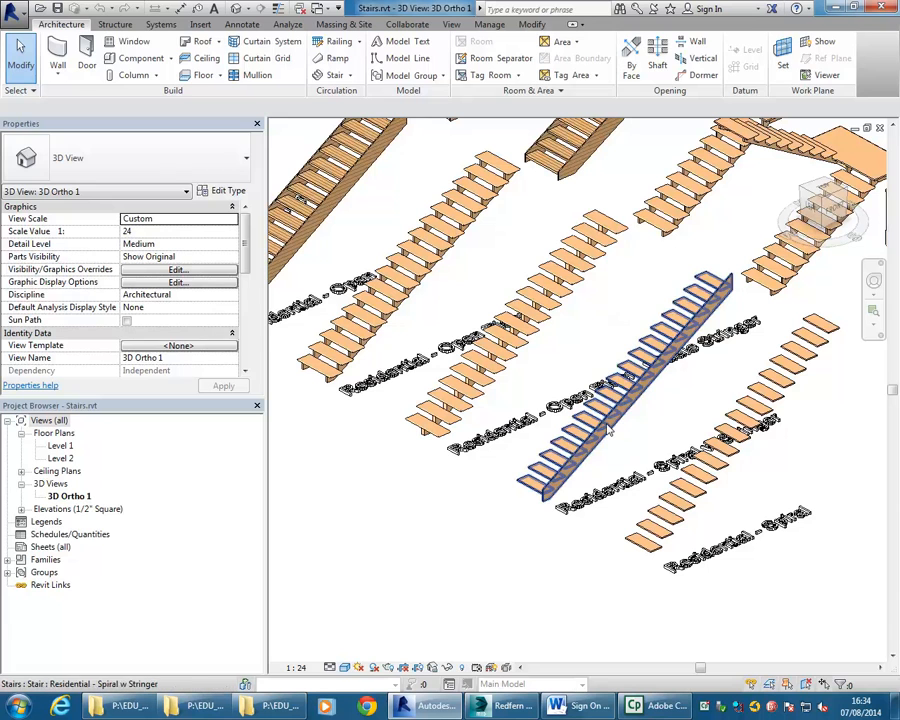
pyautogui.click(608, 430)
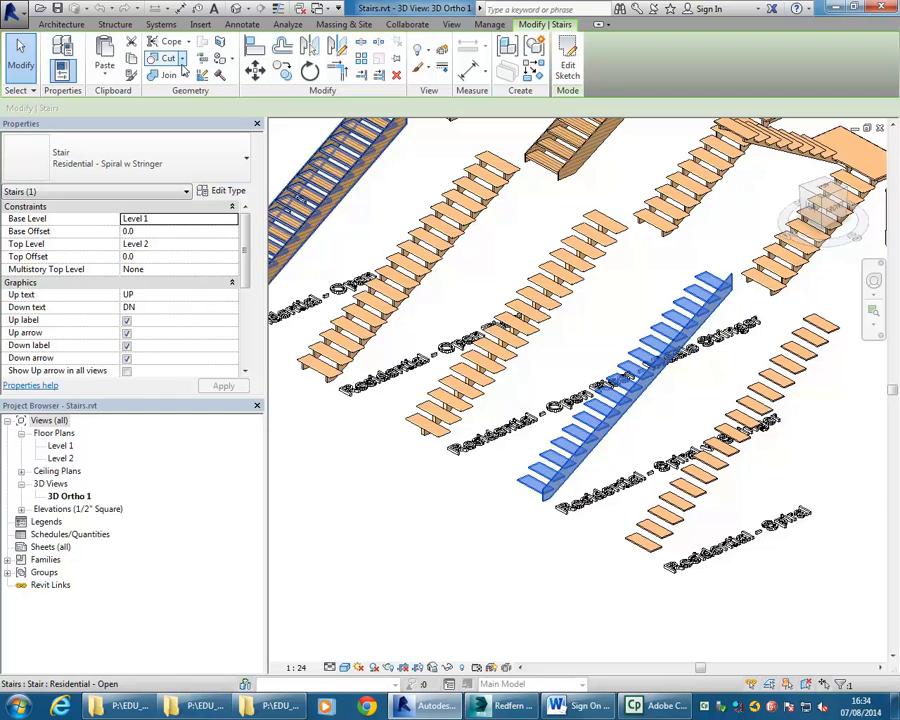
pyautogui.click(389, 471)
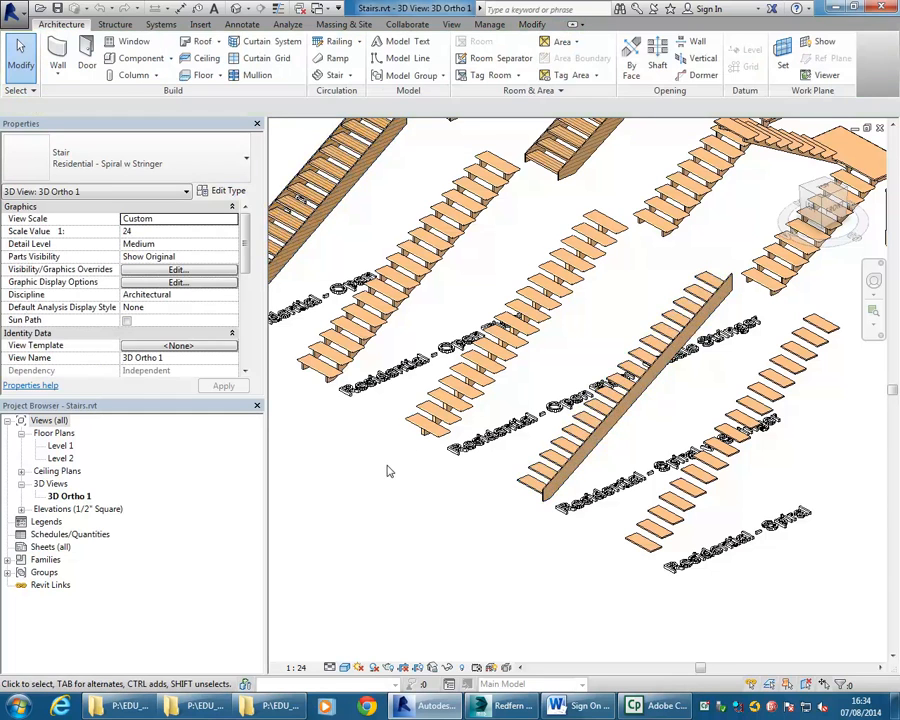
pyautogui.moveTo(389, 471); pyautogui.dragTo(494, 573, button='middle')
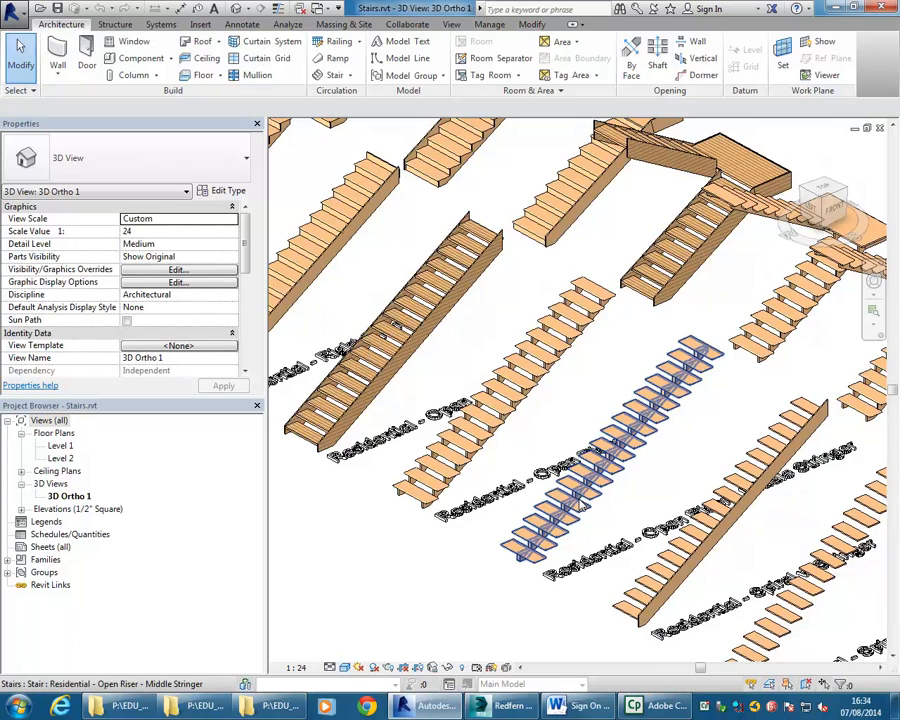
pyautogui.click(578, 505)
pyautogui.scroll(2, 578, 505)
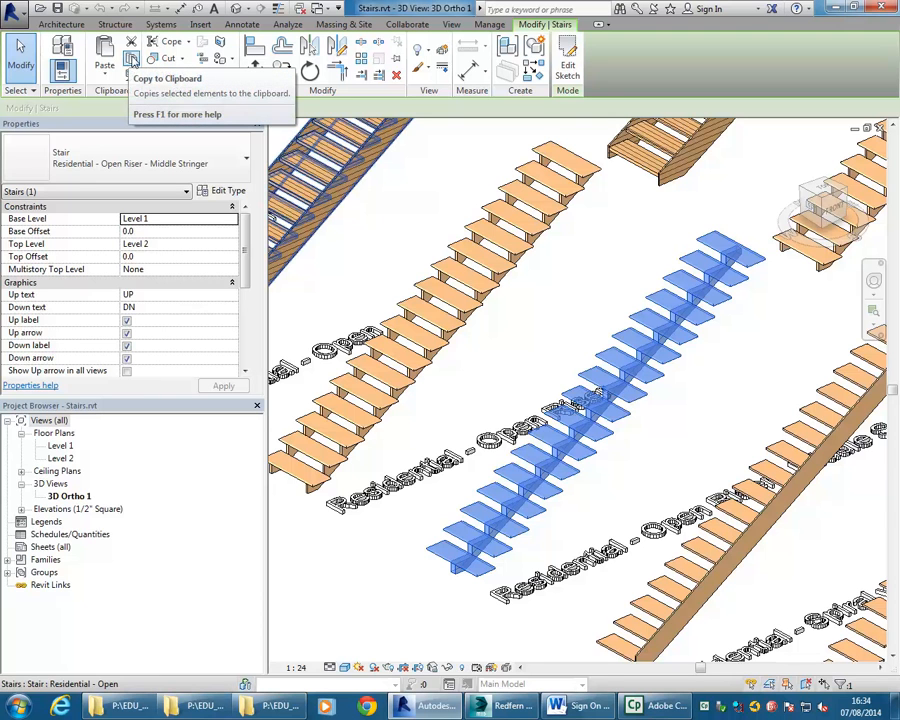
pyautogui.click(557, 331)
# - Switch to the Redfern project's Ground Floor plan and paste the copied stair into the open area below the flared stair
pyautogui.hotkey('ctrl', 'Tab')
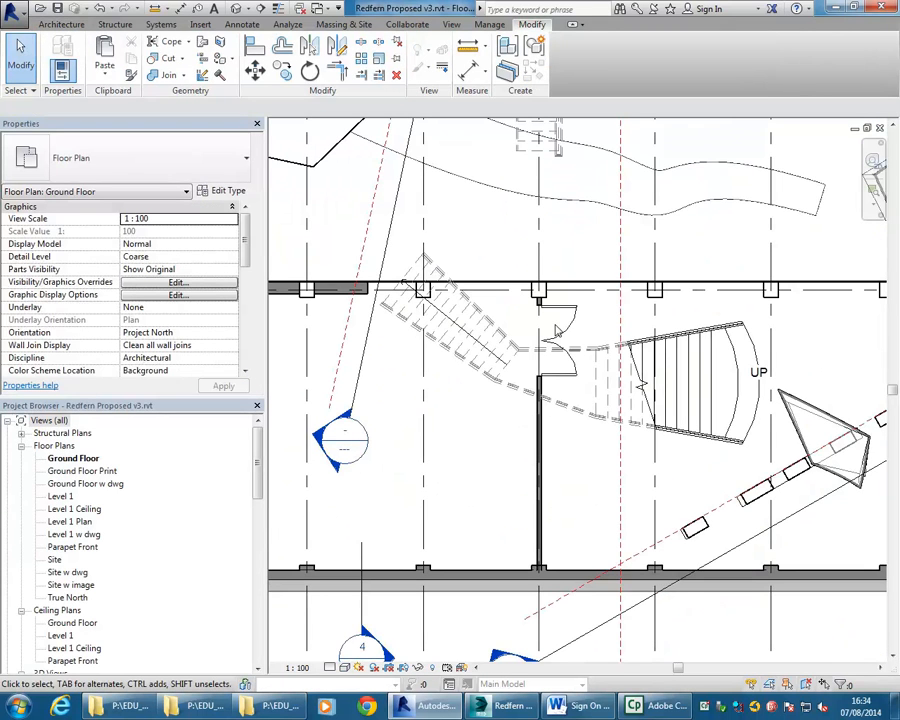
pyautogui.click(105, 47)
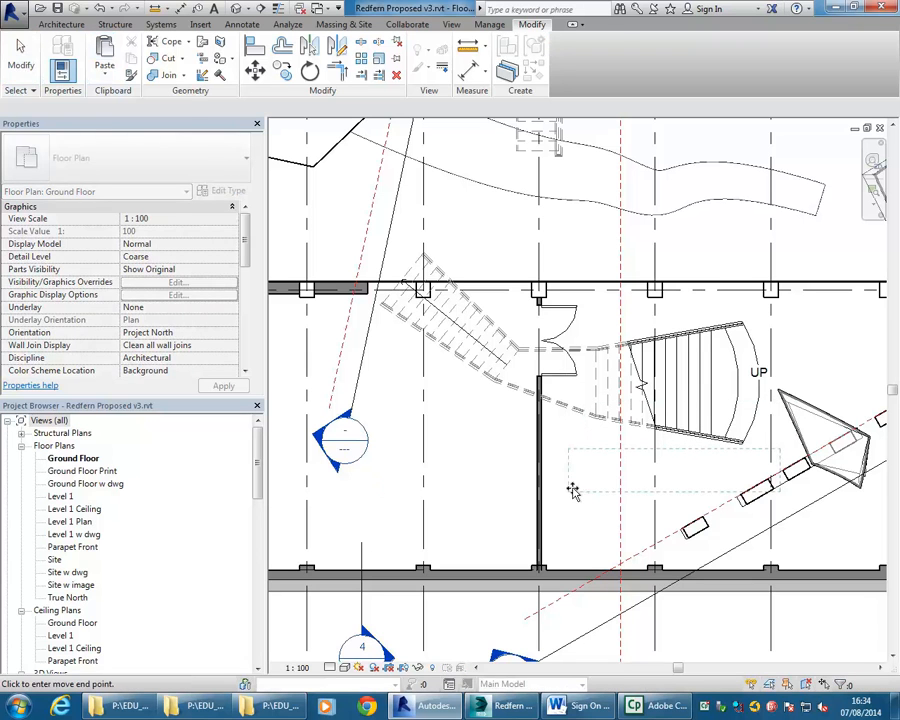
pyautogui.click(572, 490)
# - Open the 3D Cutaway interior view and delete the pasted straight middle-stringer stair
pyautogui.moveTo(258, 508); pyautogui.dragTo(256, 560)
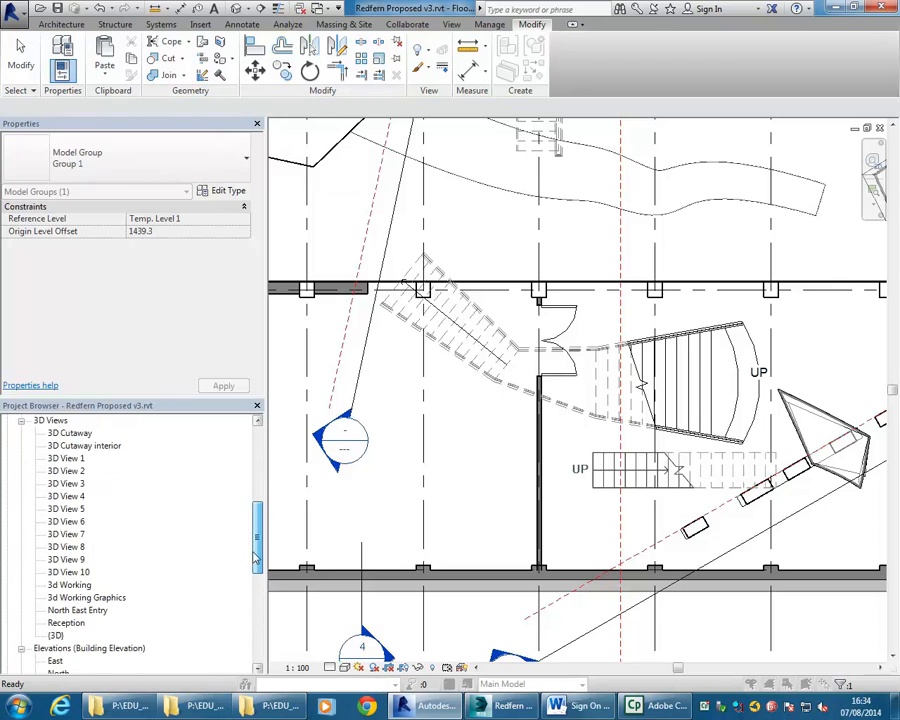
pyautogui.doubleClick(84, 445)
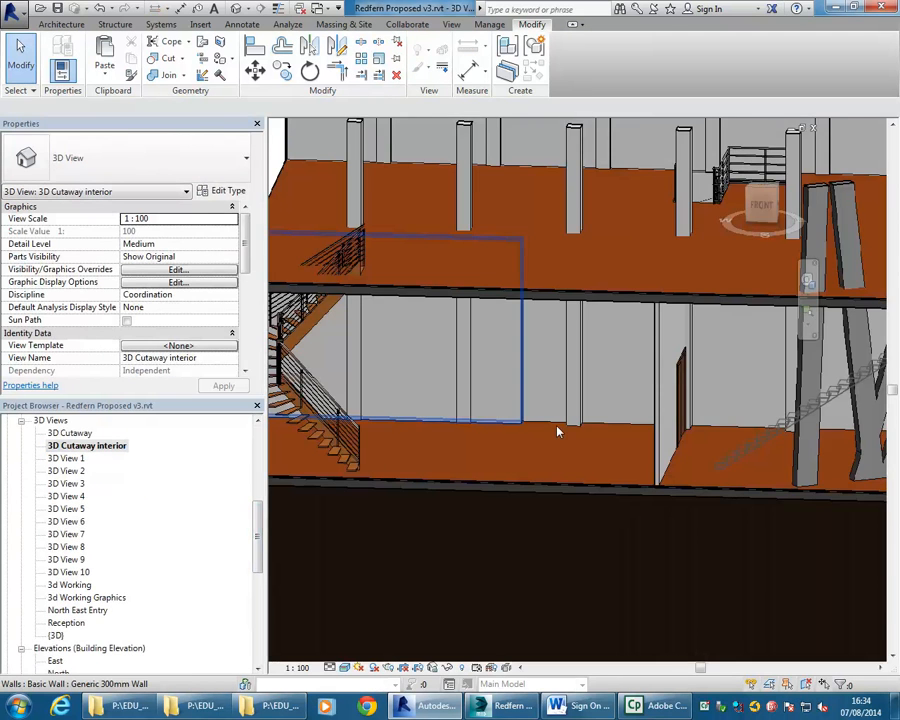
pyautogui.moveTo(639, 404); pyautogui.dragTo(422, 382, button='middle')
pyautogui.scroll(2, 578, 392)
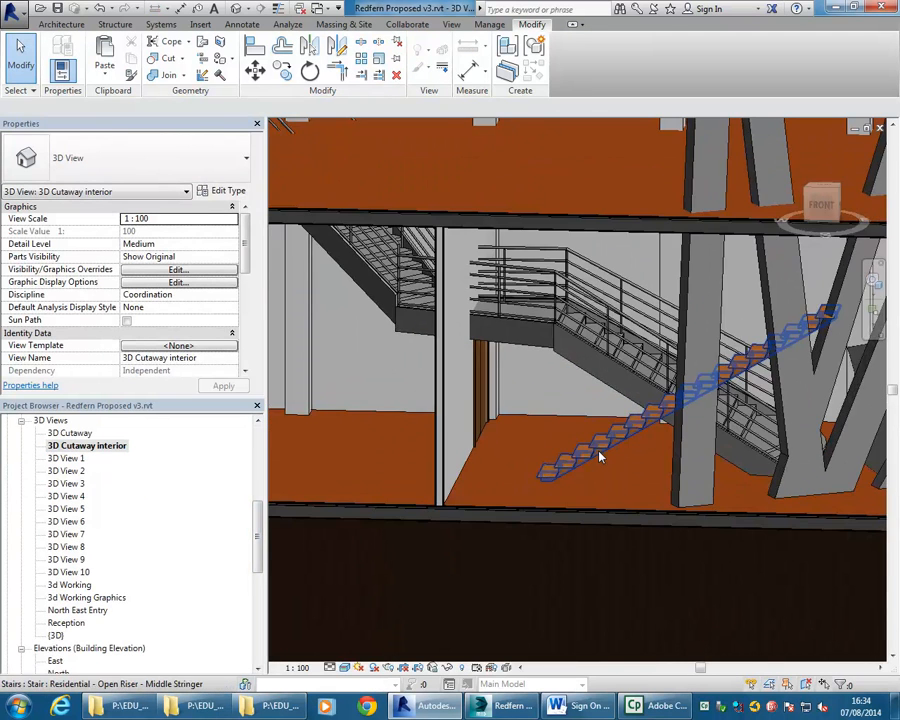
pyautogui.click(600, 457)
pyautogui.press('Delete')
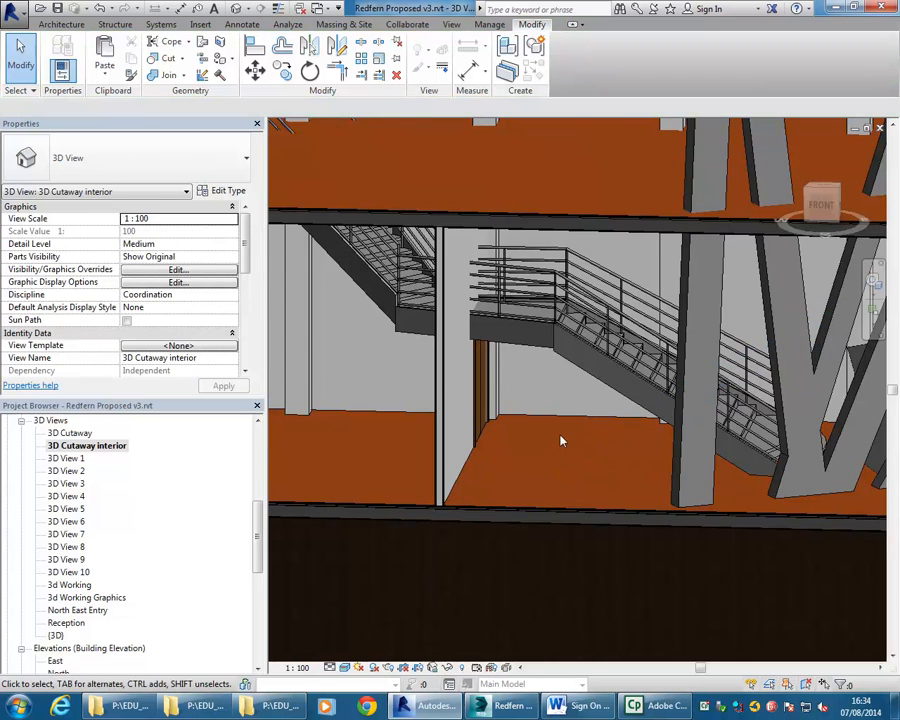
# - Change the custom flared stair's type to Residential - Open Riser - Middle Stringer and deselect it
pyautogui.moveTo(560, 441); pyautogui.dragTo(466, 504, button='middle')
pyautogui.click(496, 502)
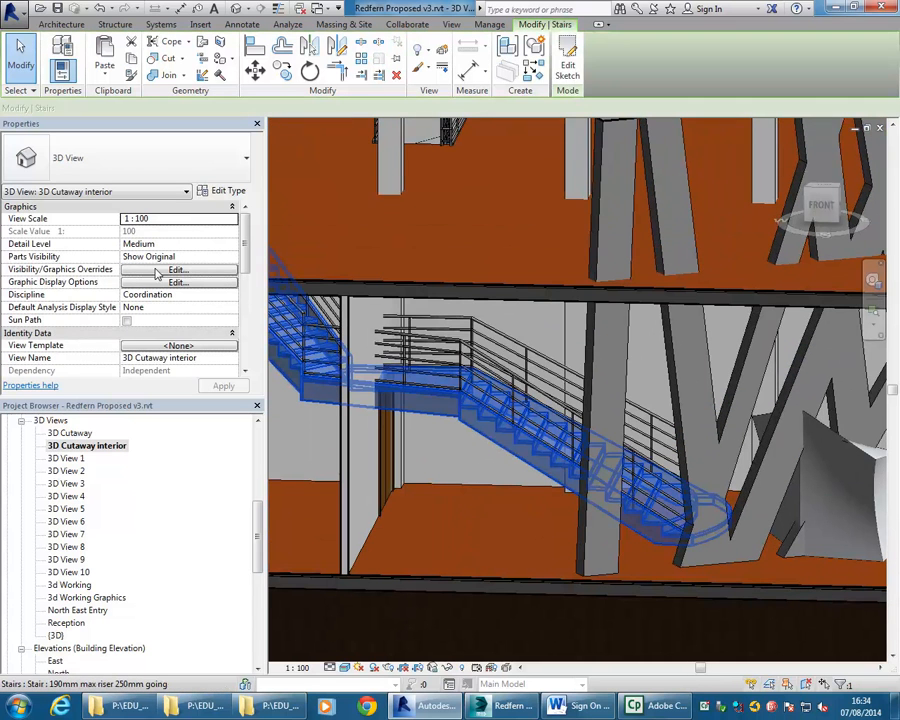
pyautogui.click(172, 160)
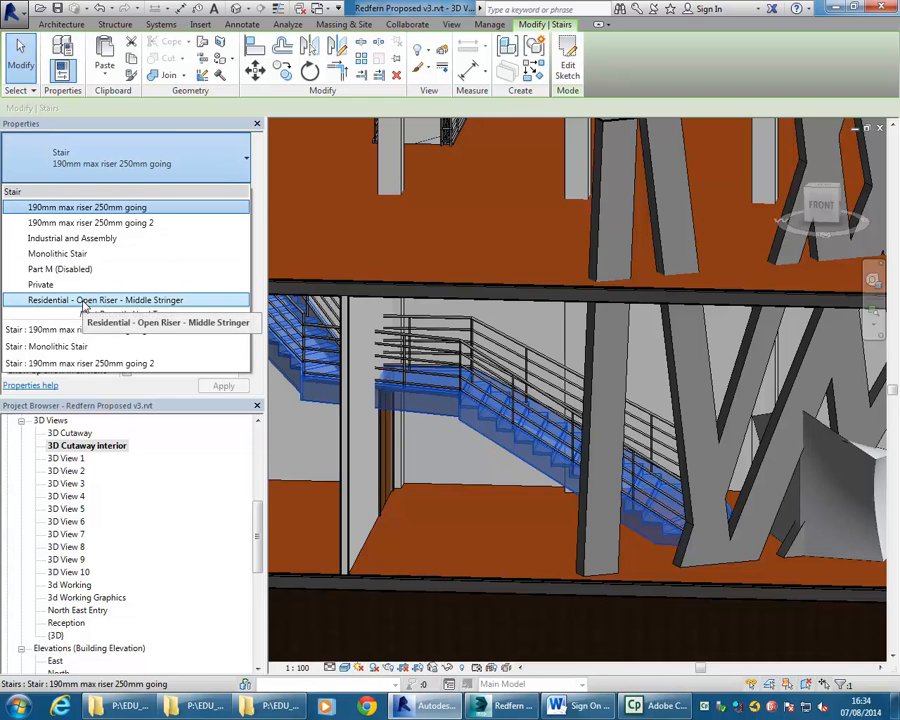
pyautogui.click(83, 301)
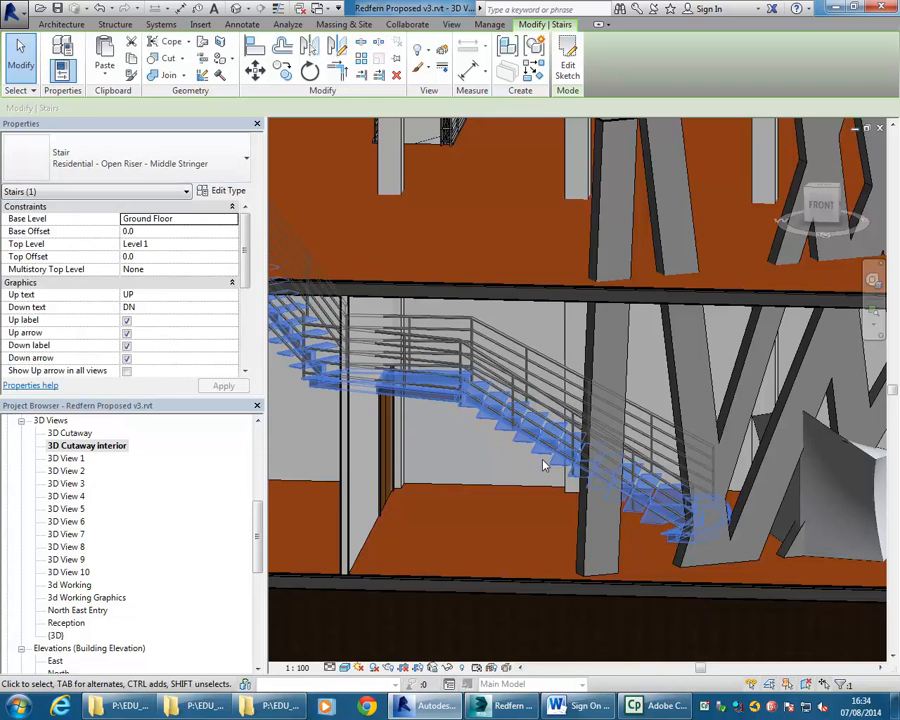
pyautogui.press('Escape')
# - Delete the ground-floor partition wall beside the flared stair's landing and inspect the stair from several angles
pyautogui.scroll(-1, 467, 456)
pyautogui.moveTo(493, 456); pyautogui.dragTo(640, 444, button='middle')
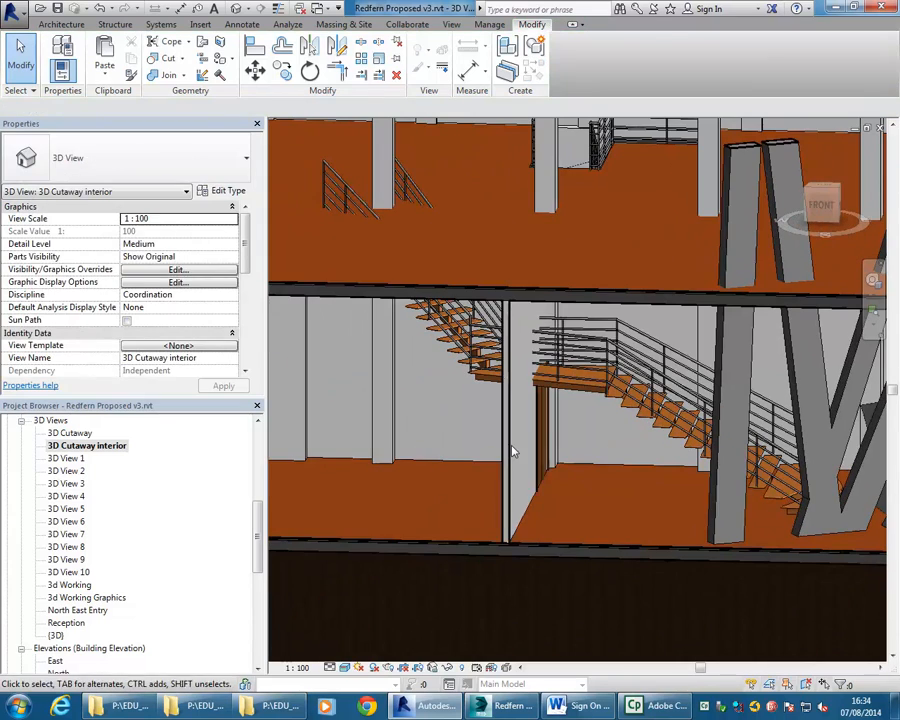
pyautogui.click(505, 449)
pyautogui.press('Delete')
pyautogui.scroll(-3, 579, 433)
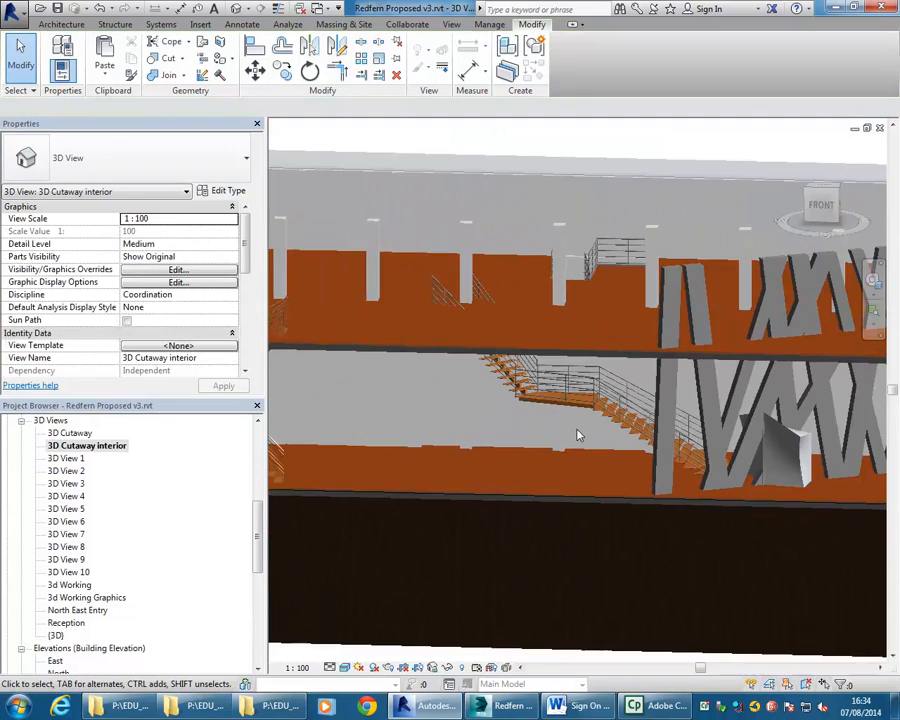
pyautogui.keyDown('shift'); pyautogui.moveTo(627, 438); pyautogui.dragTo(536, 452, button='middle'); pyautogui.keyUp('shift')
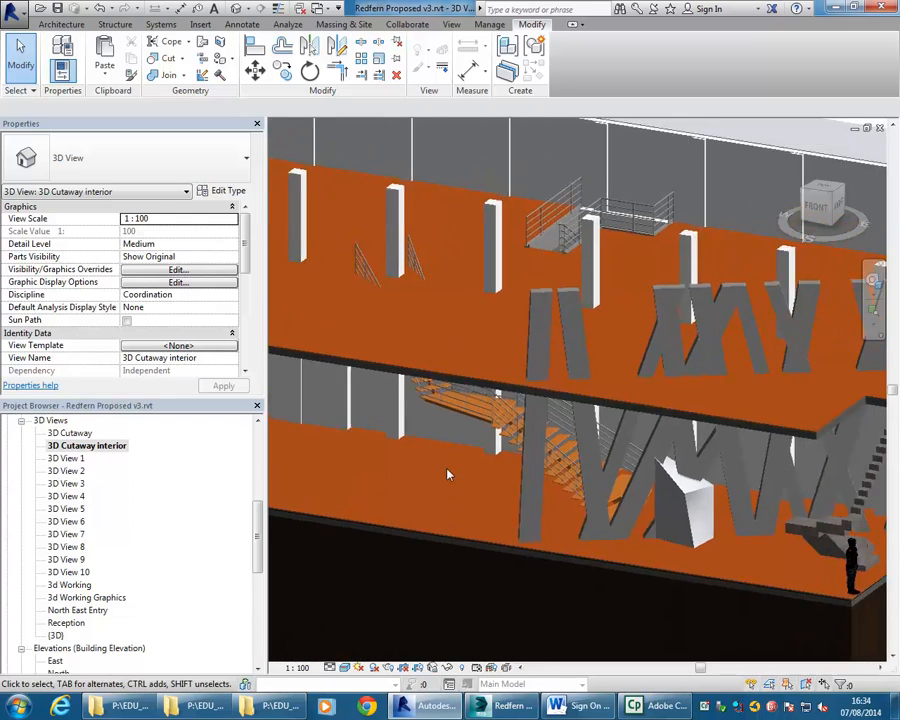
pyautogui.keyDown('shift'); pyautogui.moveTo(448, 475); pyautogui.dragTo(580, 468, button='middle'); pyautogui.keyUp('shift')
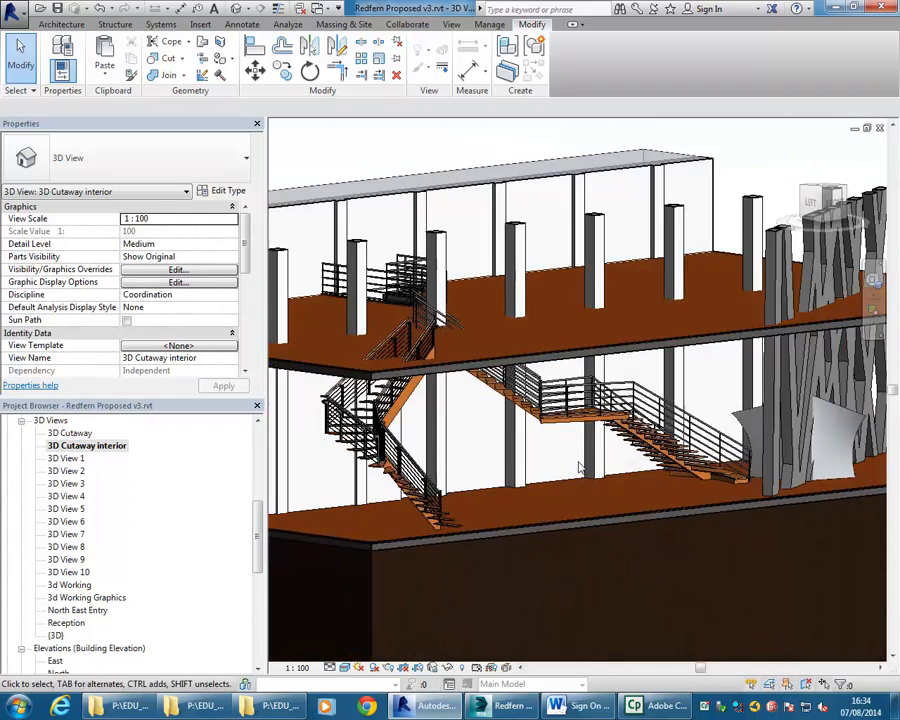
pyautogui.scroll(2, 578, 467)
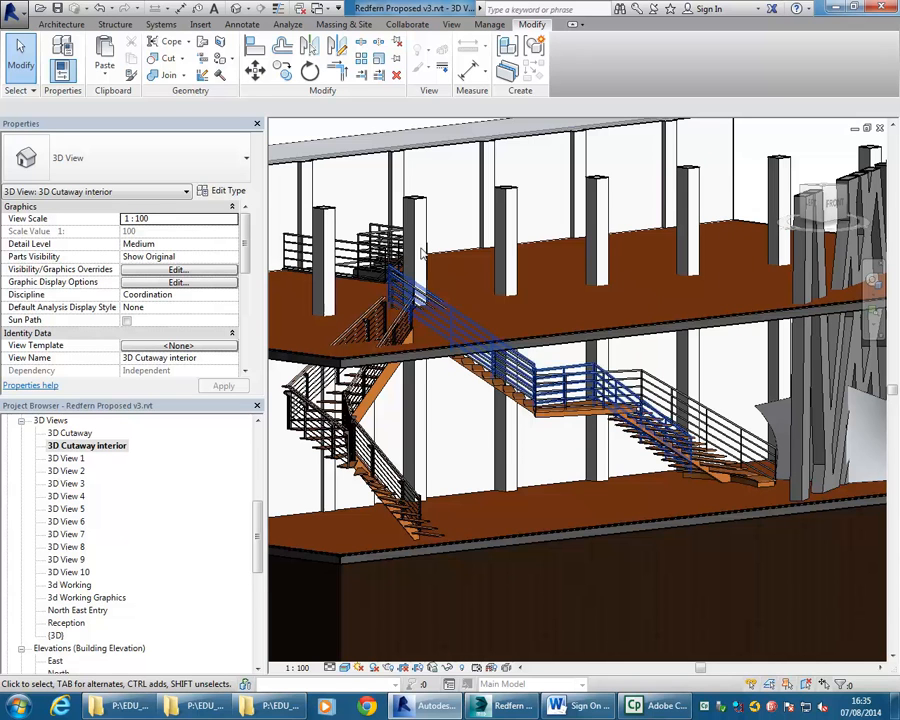
# - Open GBRENU_Stairs.rvt from the Revit Library's System Family Files folder and look over its sample stairs
pyautogui.click(40, 8)
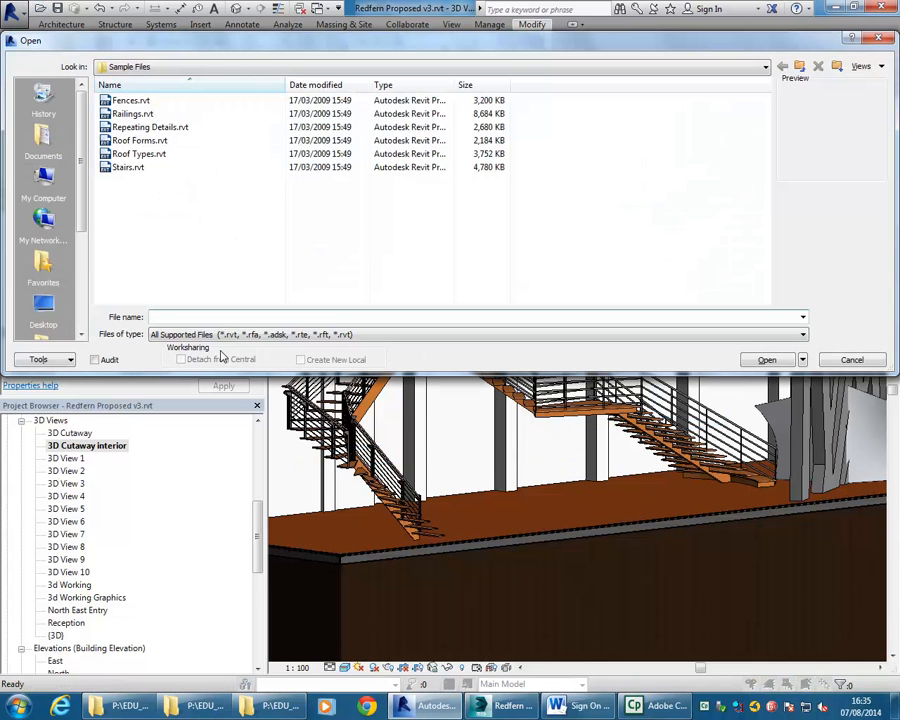
pyautogui.click(222, 68)
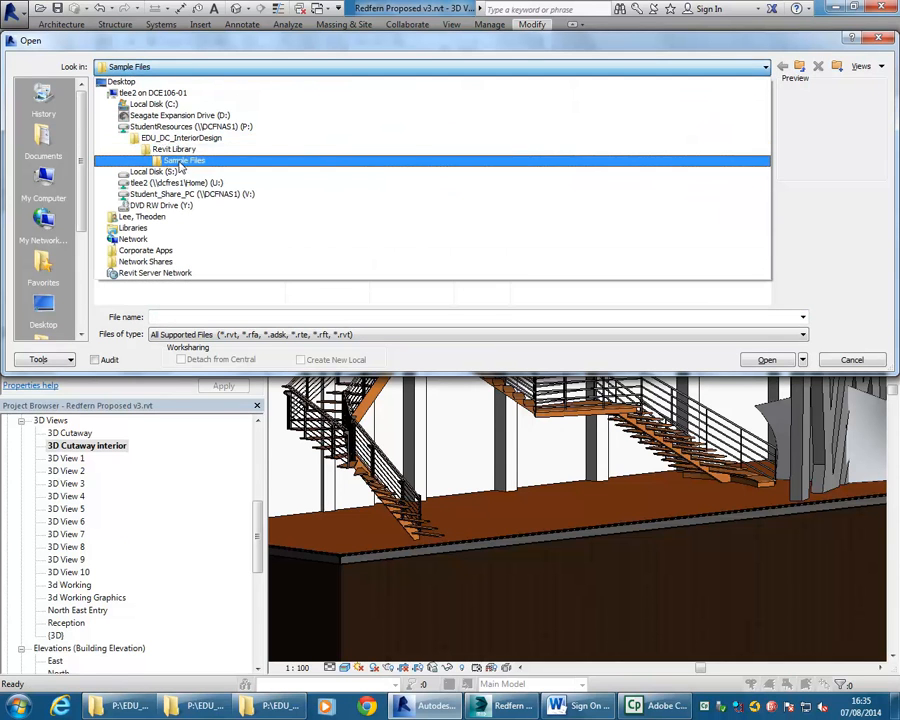
pyautogui.click(185, 161)
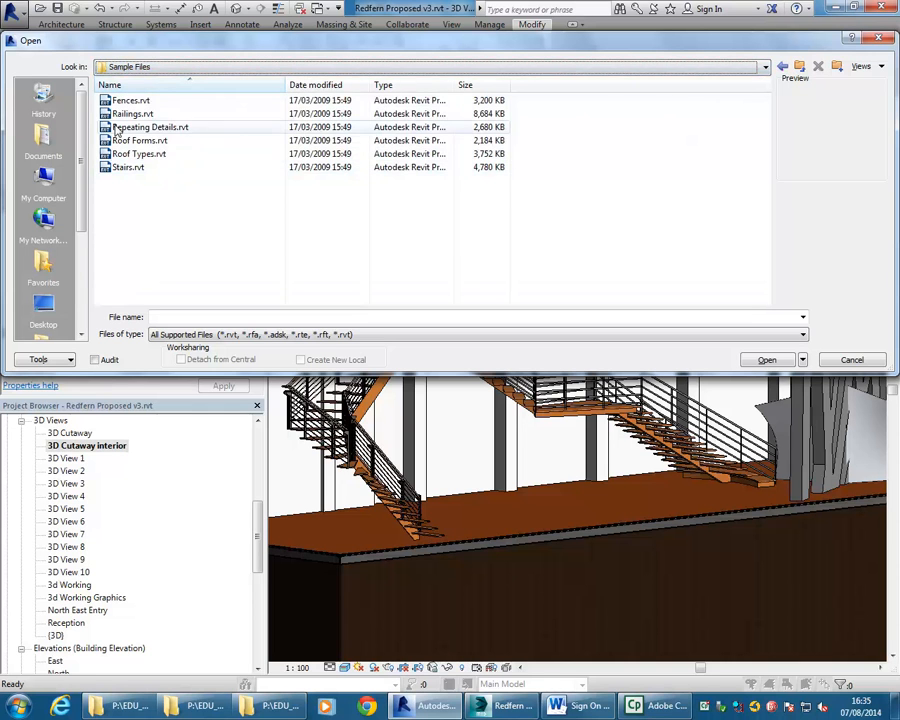
pyautogui.click(800, 66)
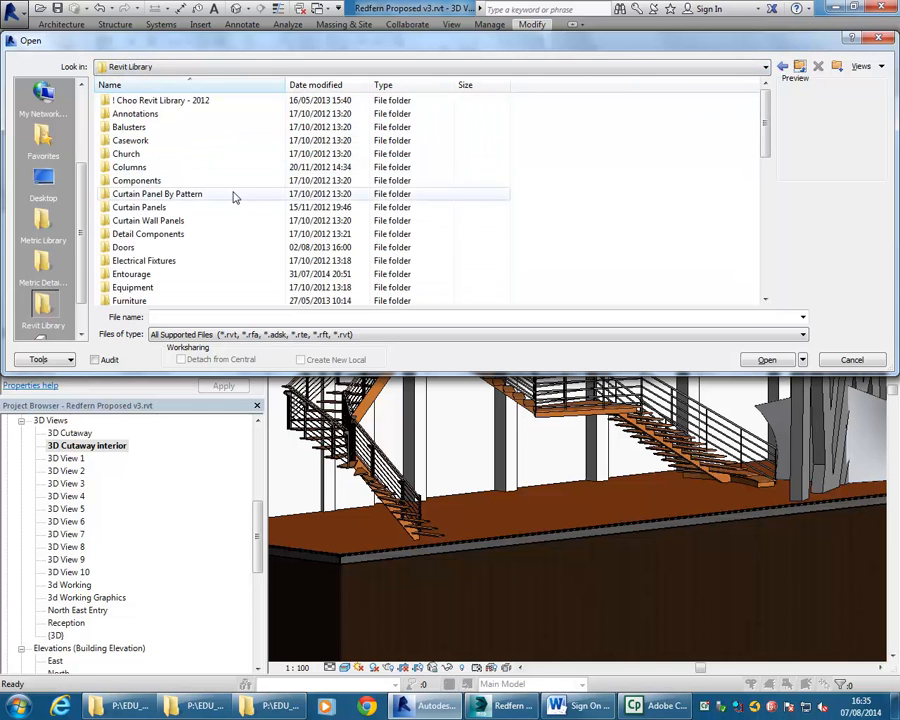
pyautogui.moveTo(766, 145); pyautogui.dragTo(766, 278)
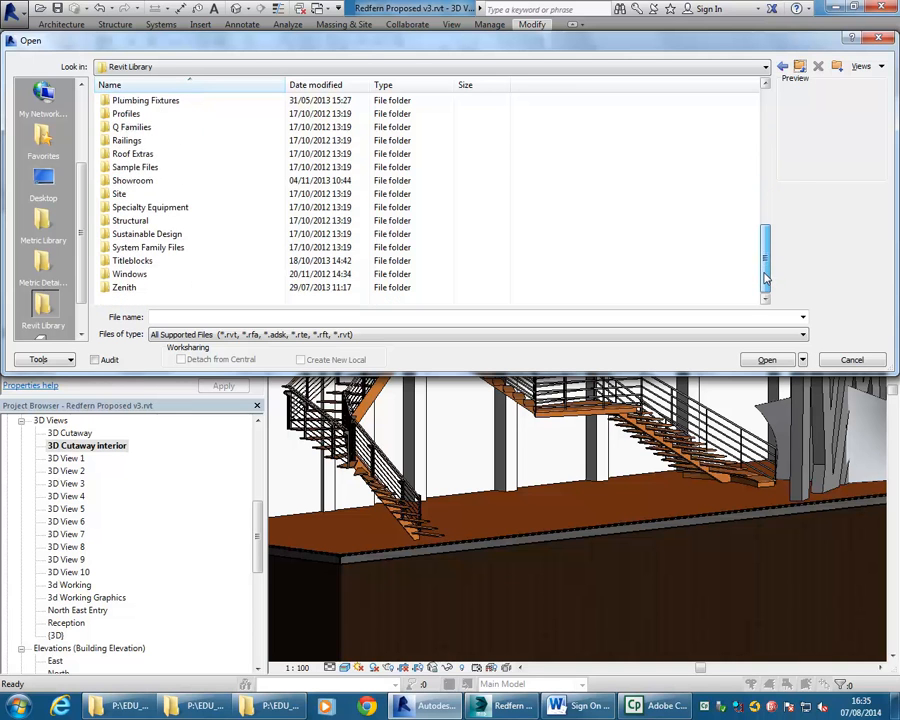
pyautogui.doubleClick(140, 247)
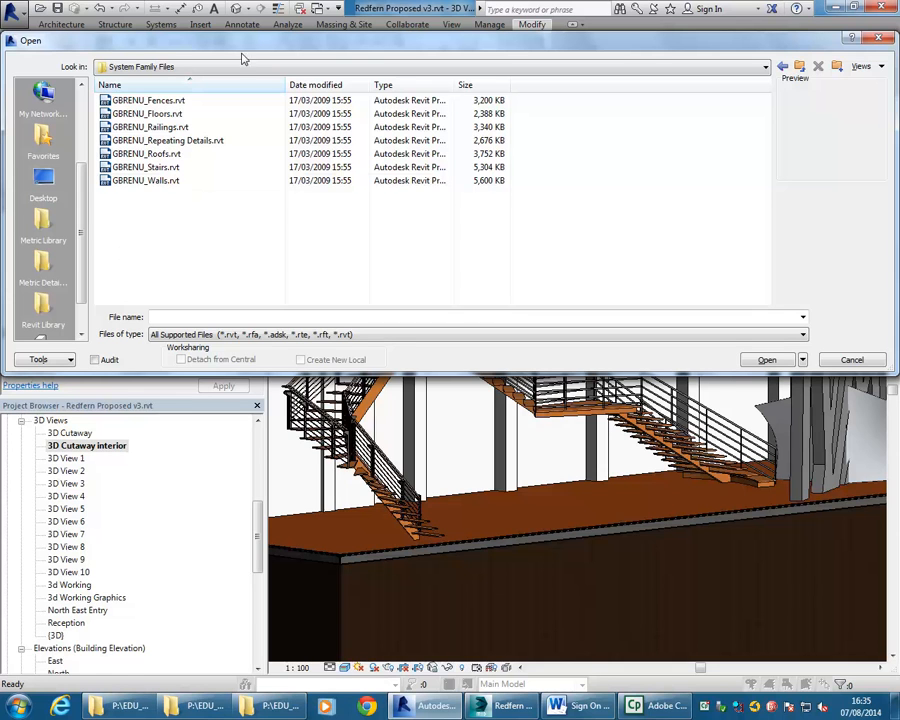
pyautogui.click(120, 169)
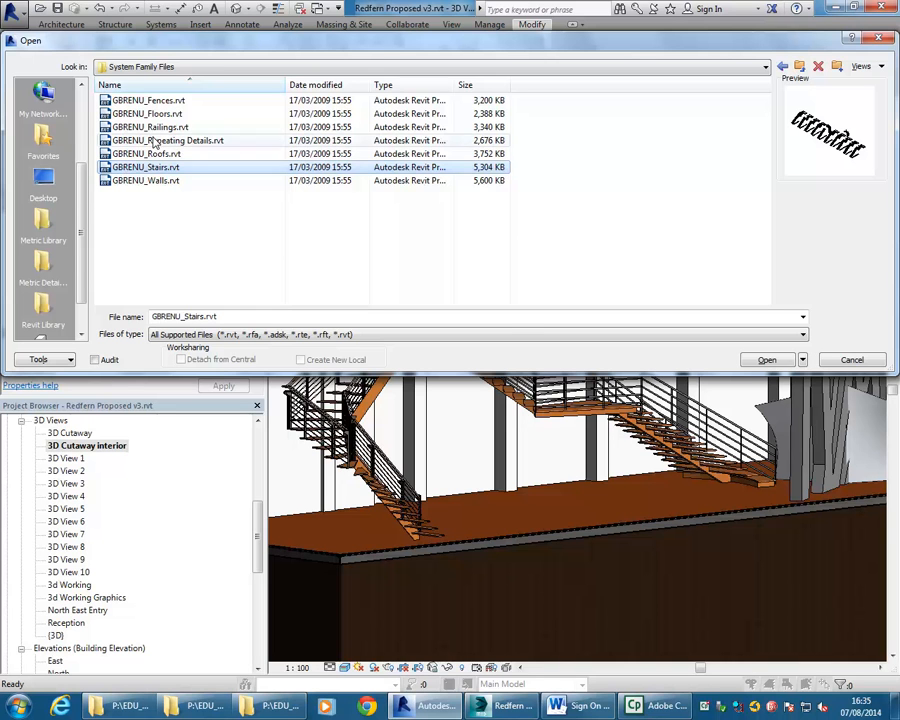
pyautogui.doubleClick(146, 172)
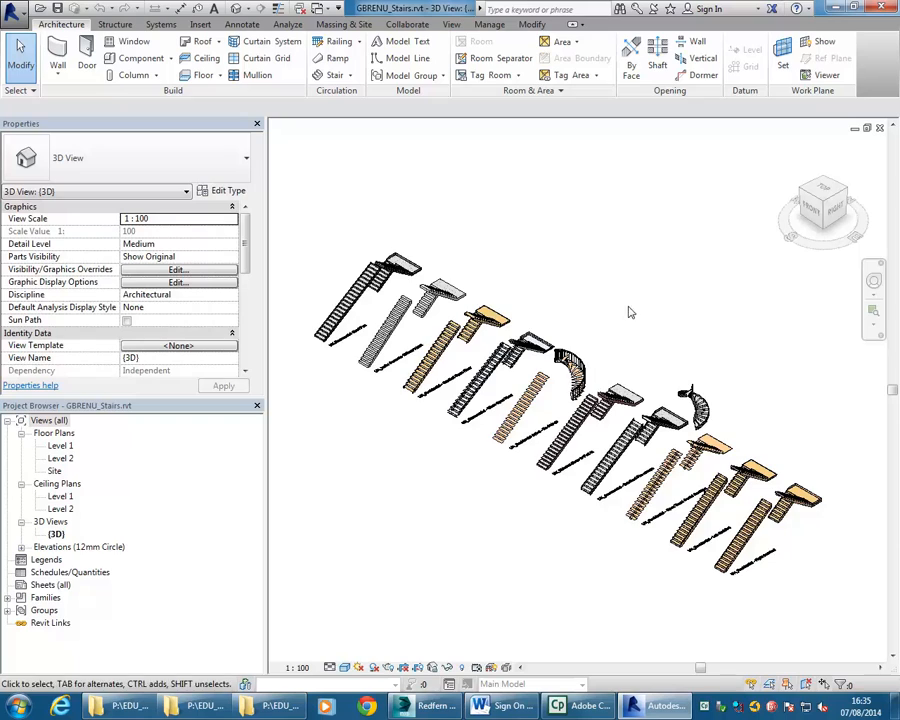
pyautogui.scroll(5, 617, 267)
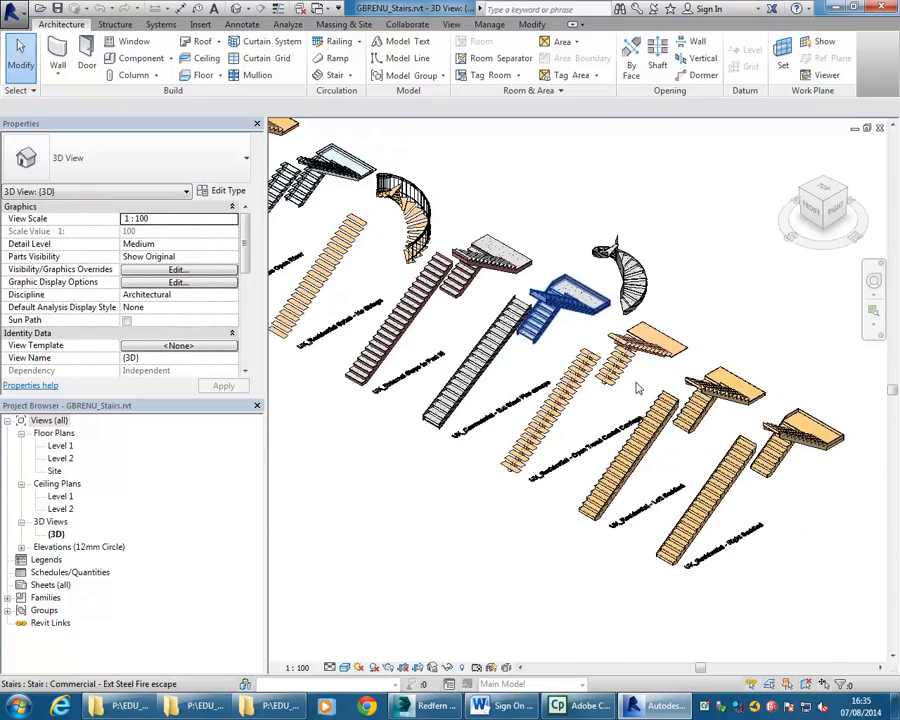
pyautogui.scroll(1, 637, 388)
pyautogui.moveTo(330, 267); pyautogui.dragTo(533, 405, button='middle')
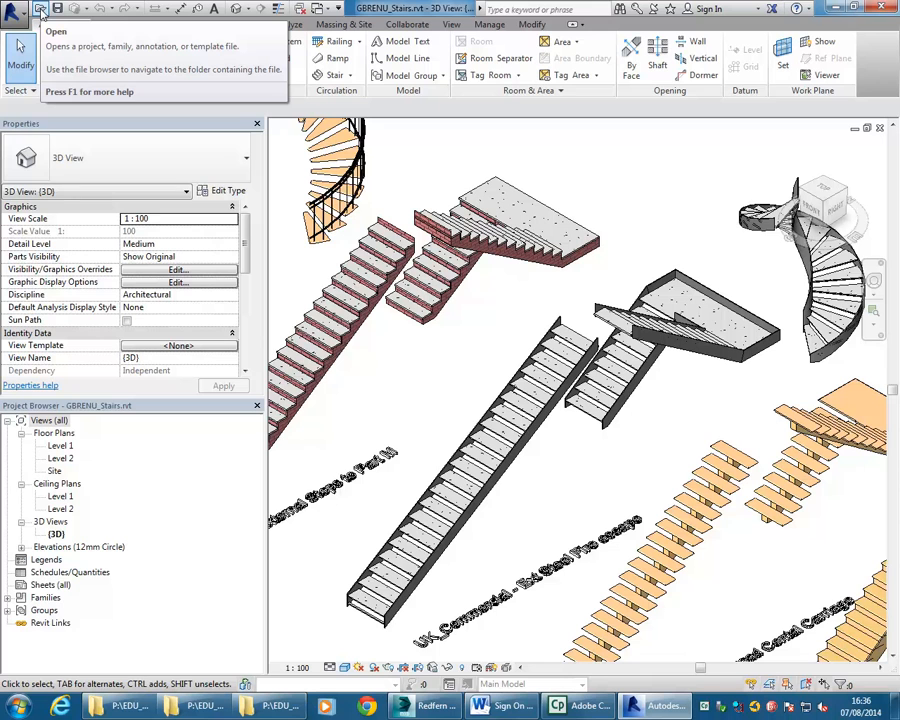
pyautogui.click(41, 10)
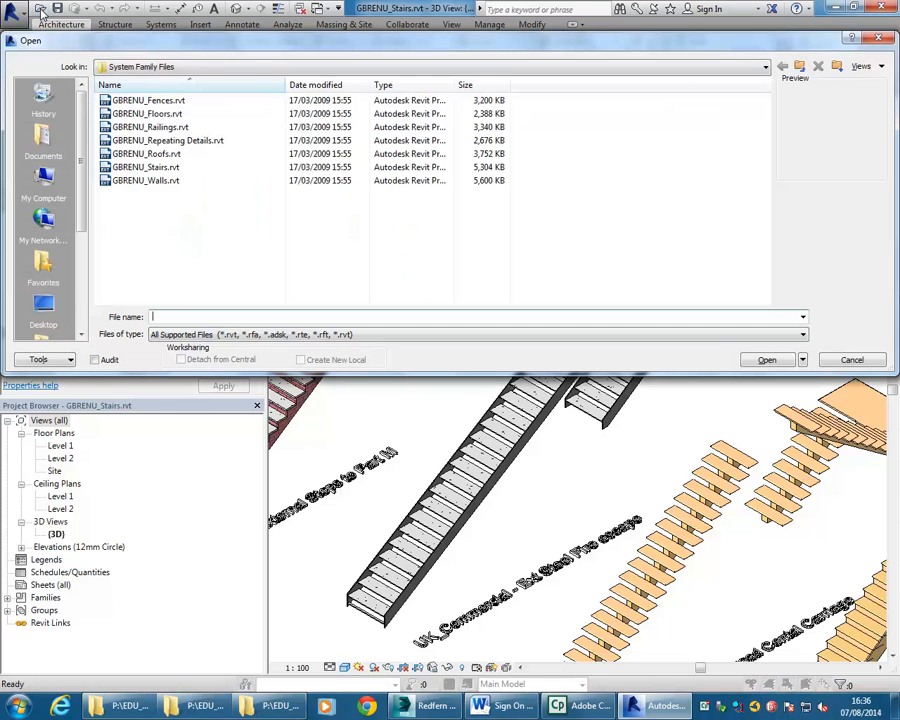
pyautogui.click(168, 64)
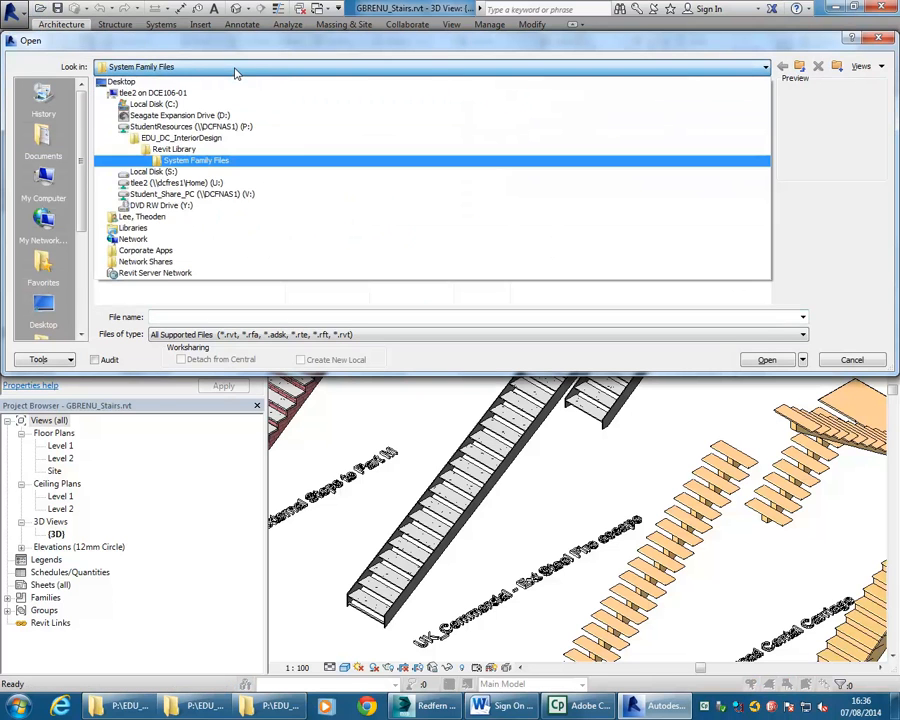
pyautogui.click(177, 150)
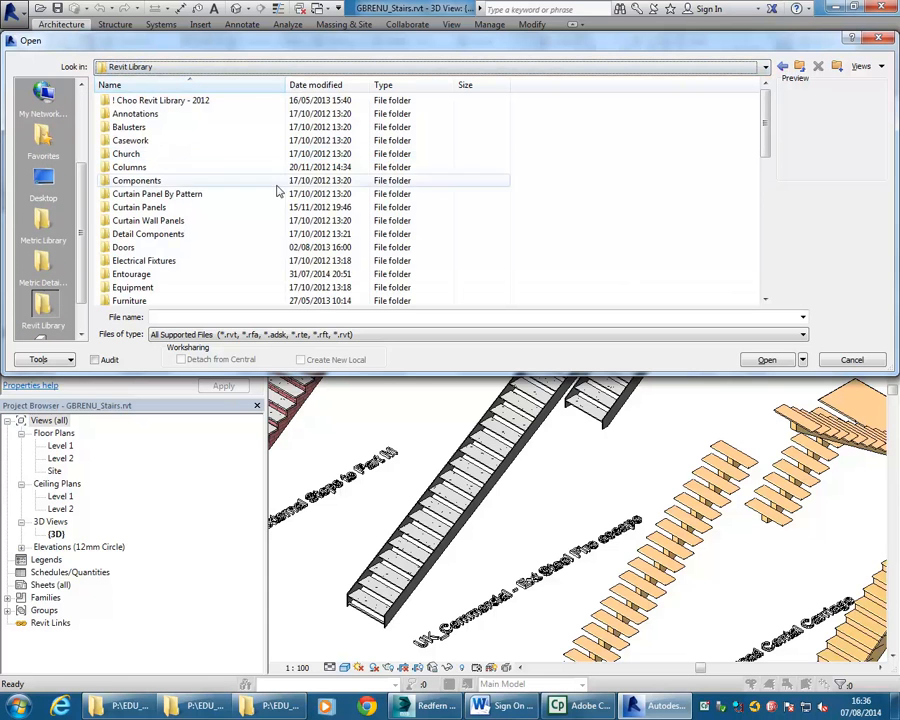
pyautogui.click(800, 70)
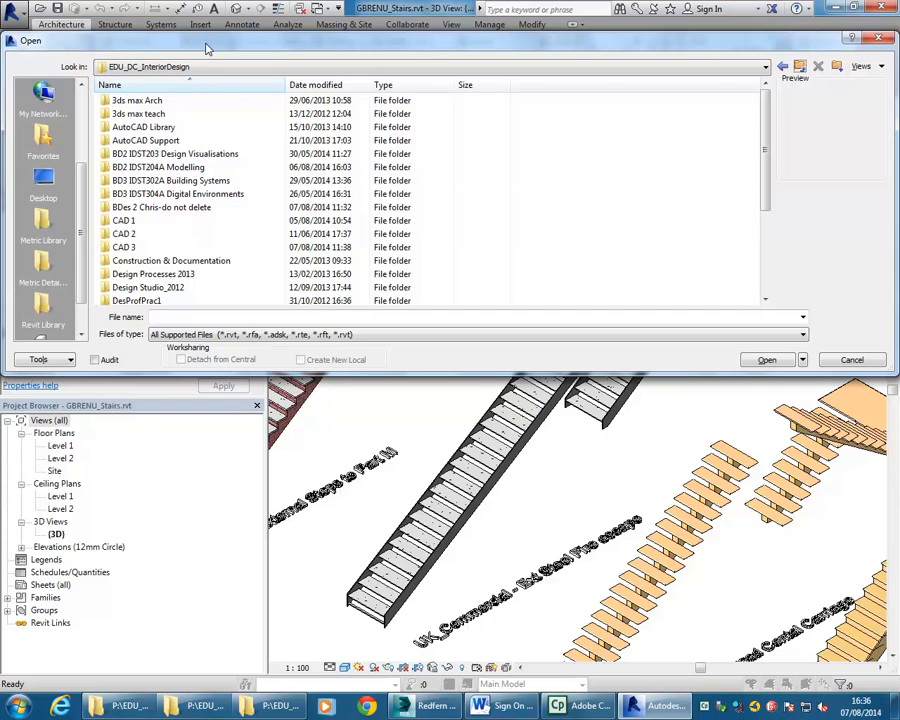
pyautogui.moveTo(420, 374); pyautogui.dragTo(422, 577)
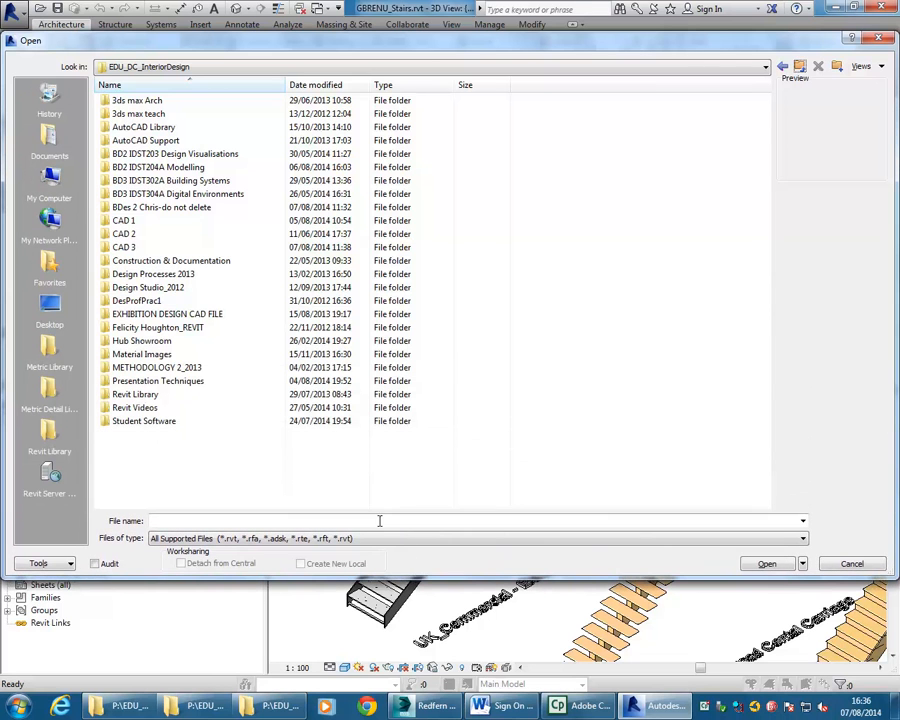
pyautogui.click(222, 67)
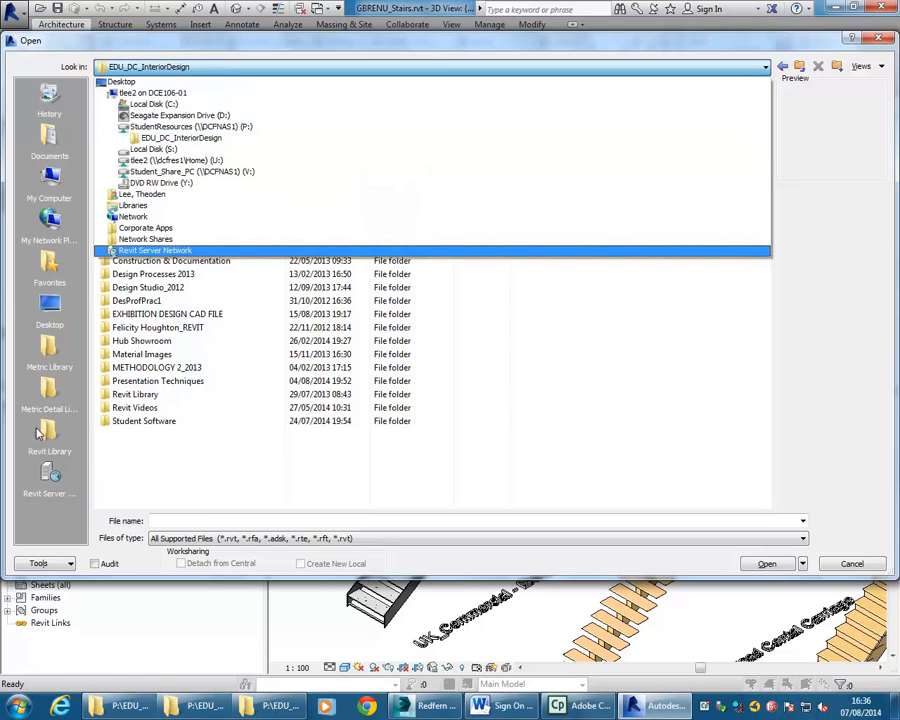
pyautogui.click(848, 565)
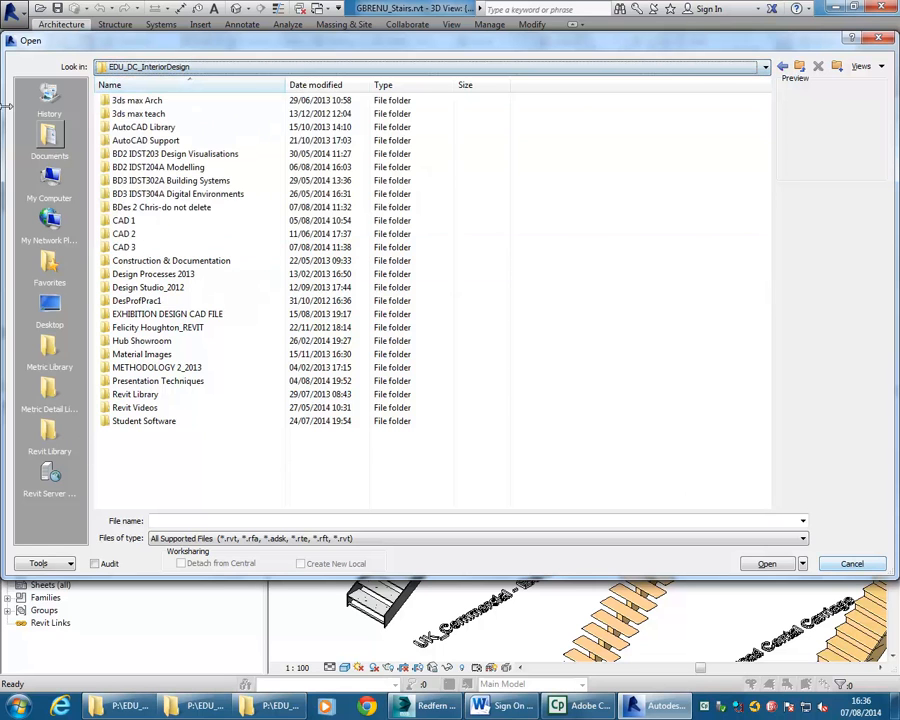
pyautogui.click(852, 563)
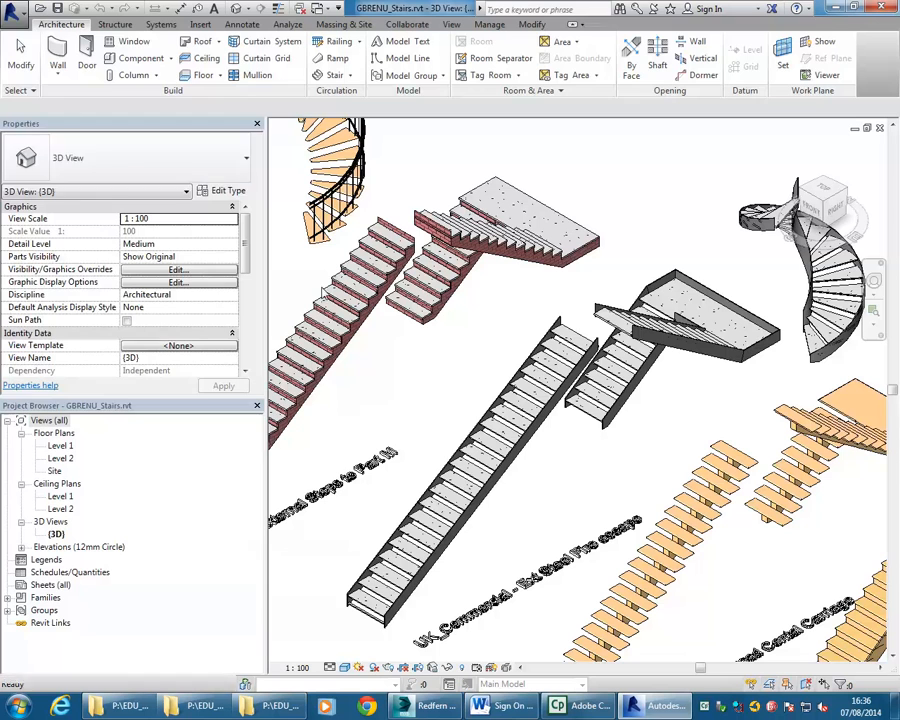
# - Browse the Open dialog to the EDU_DC_InteriorDesign folder on the StudentResources (P:) drive
pyautogui.click(10, 18)
pyautogui.click(20, 95)
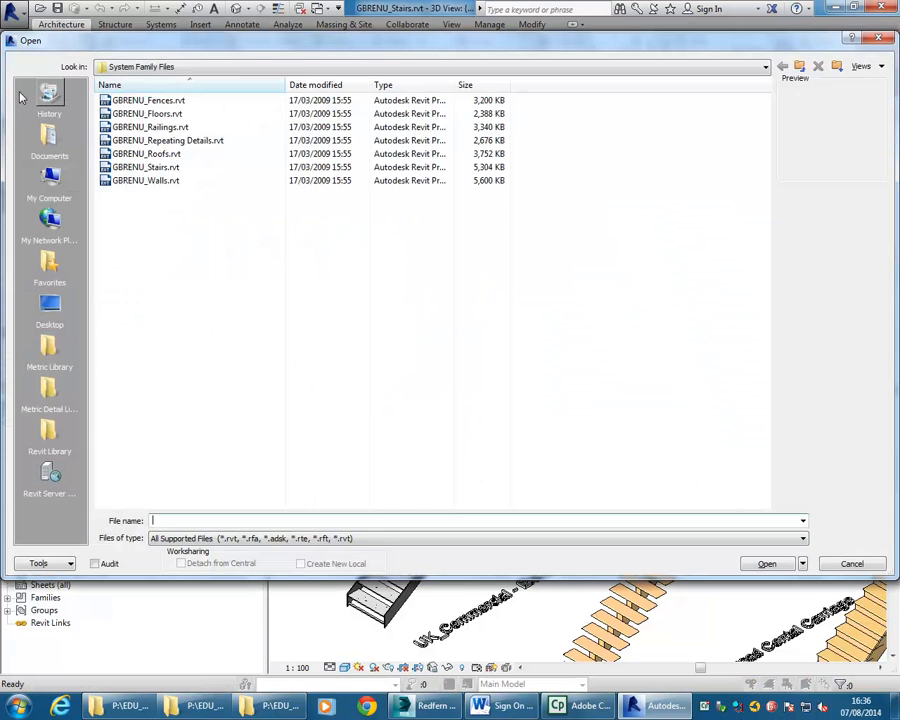
pyautogui.click(231, 68)
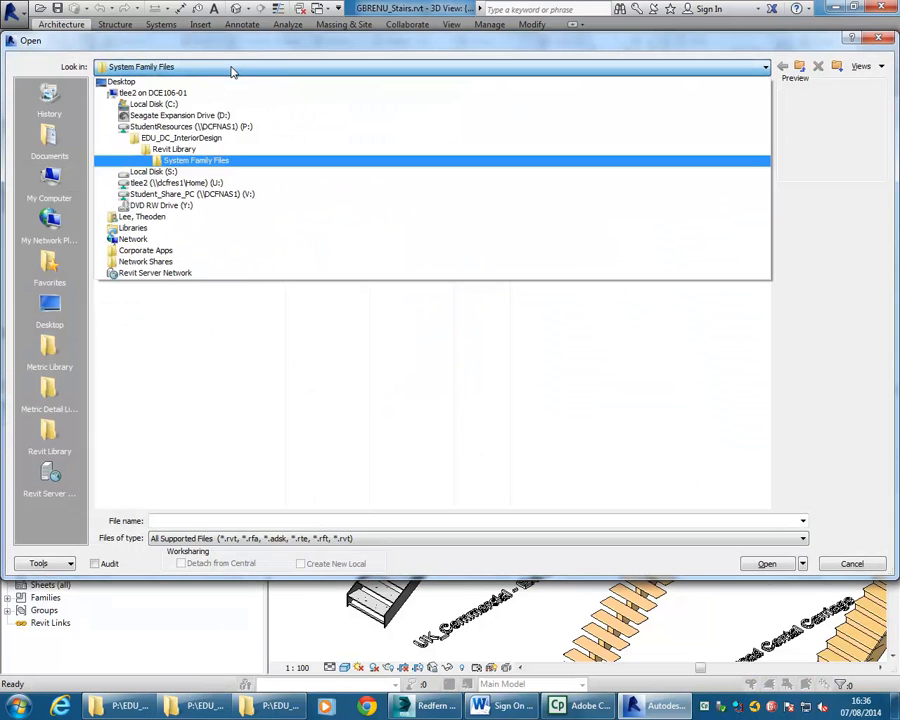
pyautogui.click(193, 128)
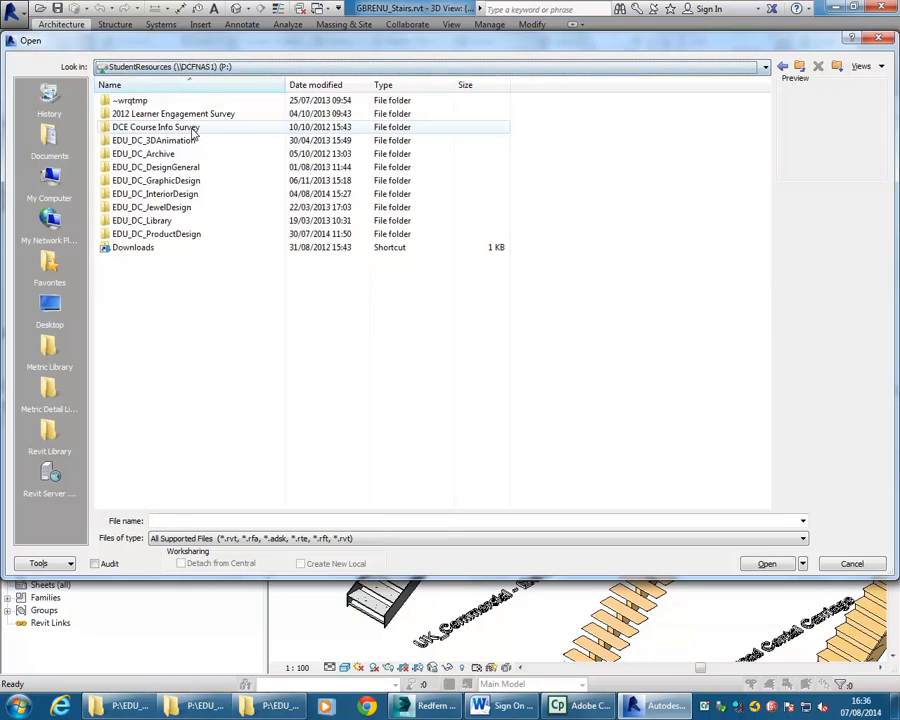
pyautogui.doubleClick(188, 244)
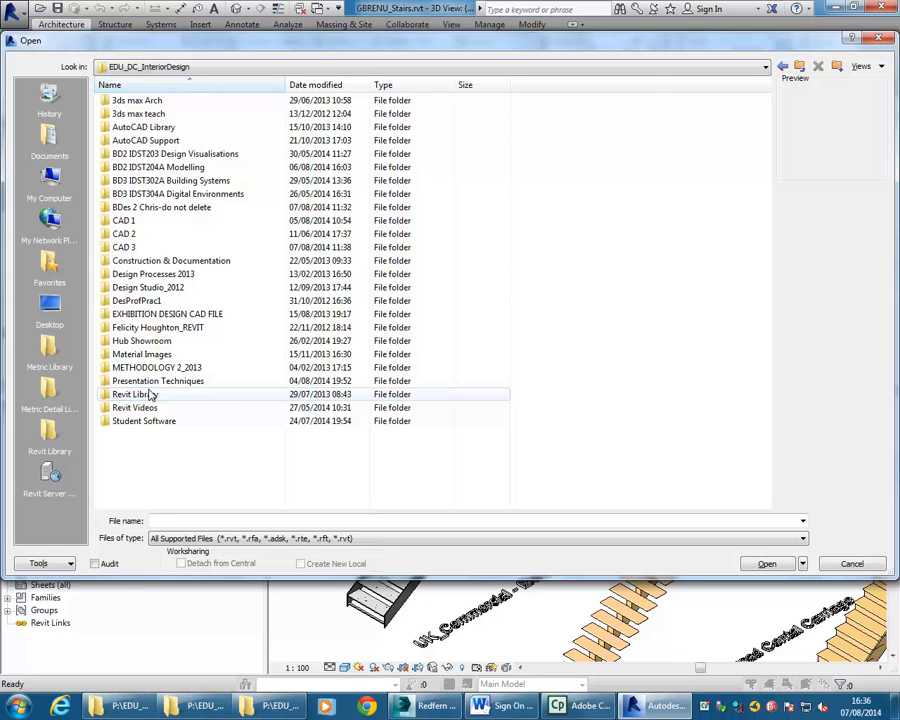
# - Place the Revit Library folder among the Open dialog's shortcuts, view its contents and path through the shortcut, and cancel the dialog
pyautogui.moveTo(157, 396); pyautogui.dragTo(50, 447)
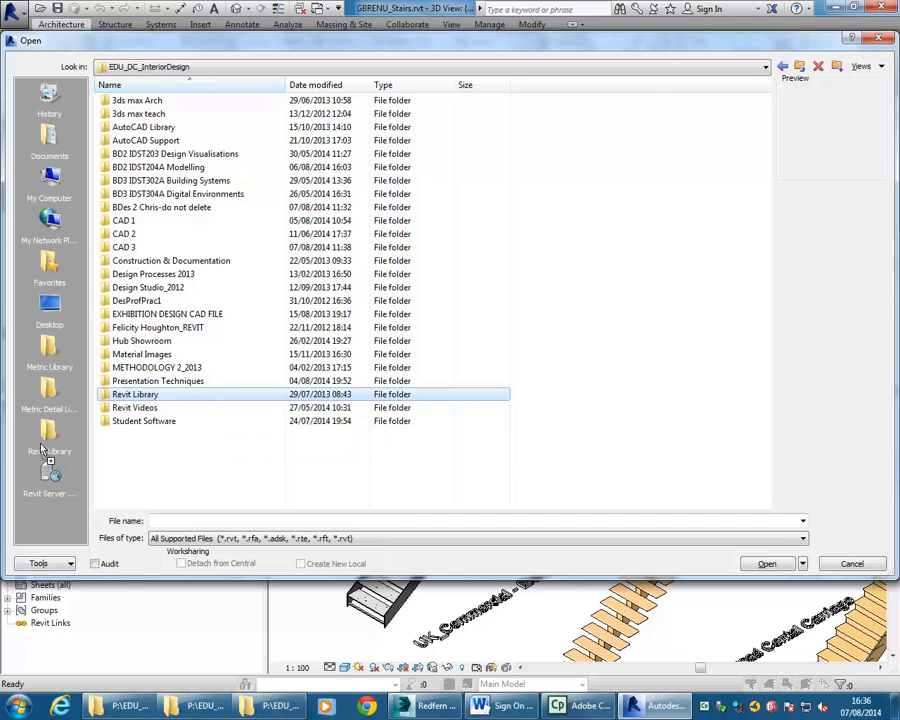
pyautogui.moveTo(41, 446); pyautogui.dragTo(53, 442)
pyautogui.moveTo(52, 438); pyautogui.dragTo(466, 426)
pyautogui.click(55, 436)
pyautogui.click(217, 67)
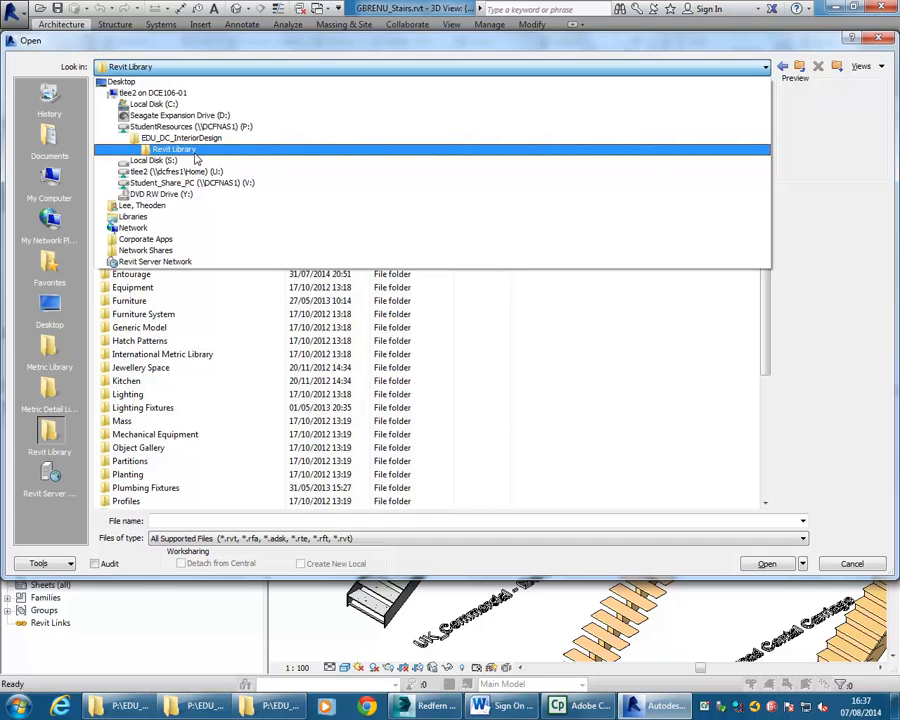
pyautogui.click(211, 70)
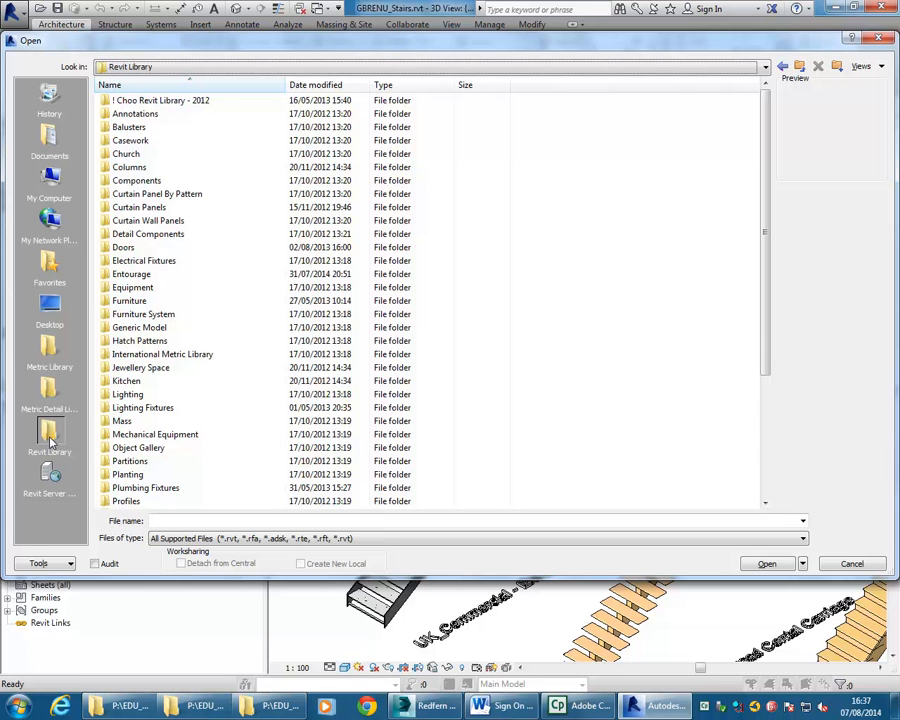
pyautogui.click(853, 564)
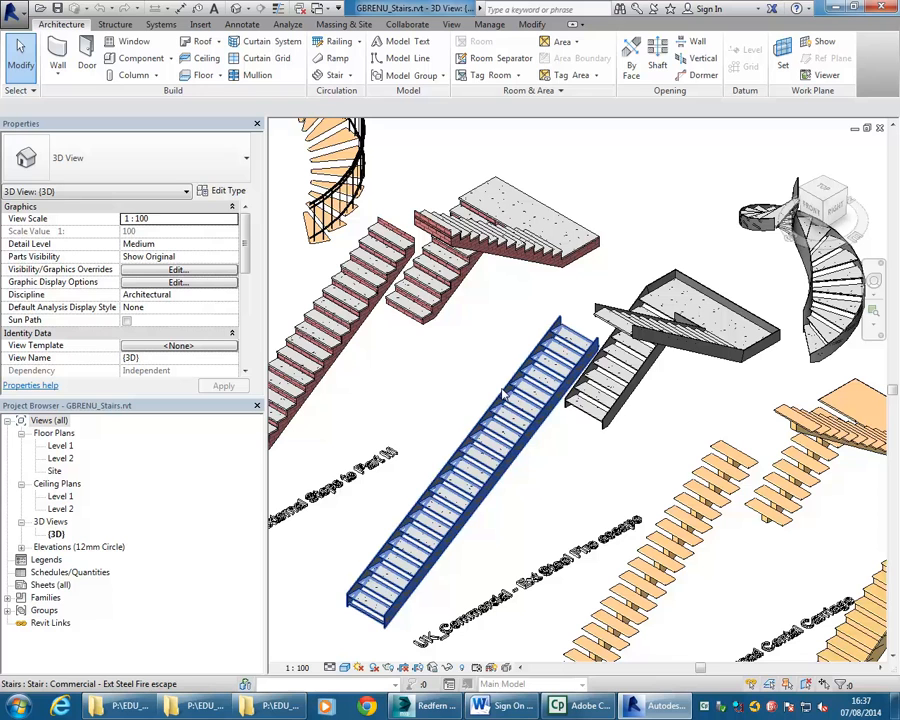
# - Preview GBRENU_Railings.rvt in the Open dialog, and look through the Revit Library's Sample Files folder
pyautogui.click(41, 9)
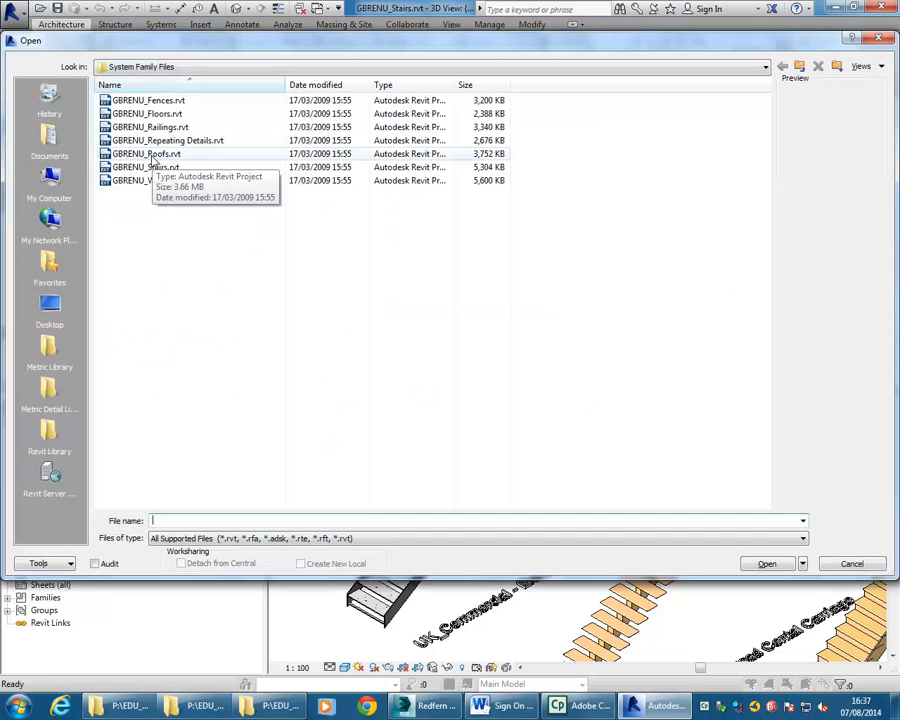
pyautogui.click(145, 126)
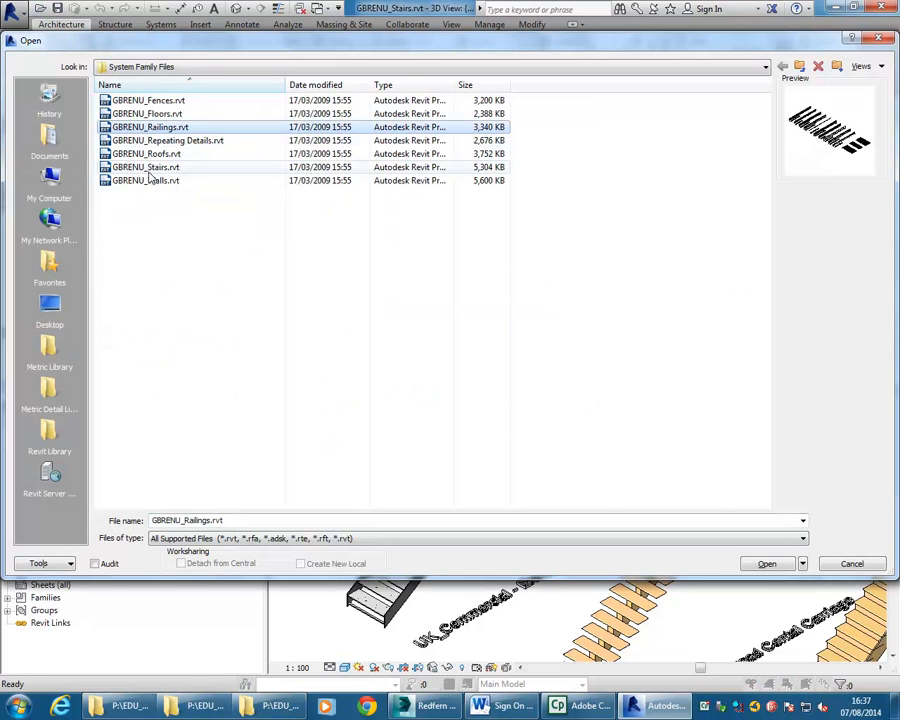
pyautogui.click(49, 437)
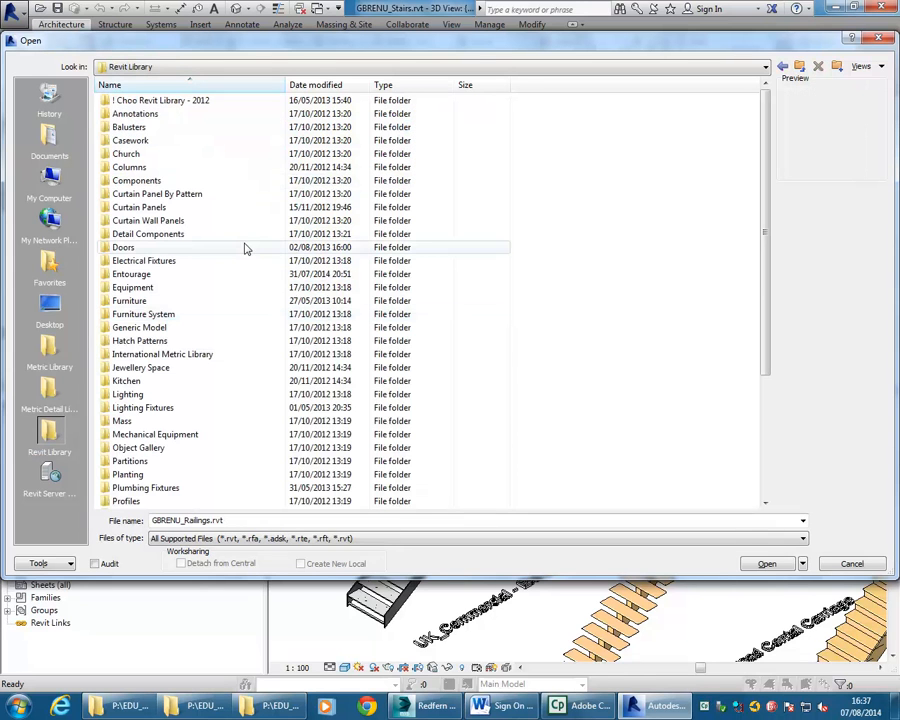
pyautogui.click(150, 447)
pyautogui.scroll(-5, 152, 447)
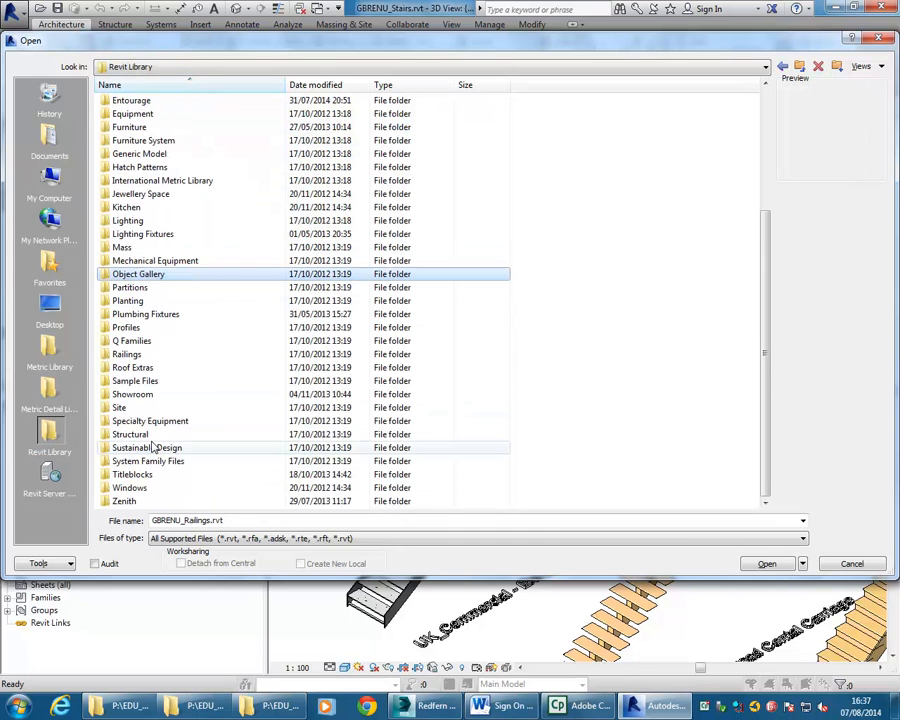
pyautogui.doubleClick(137, 386)
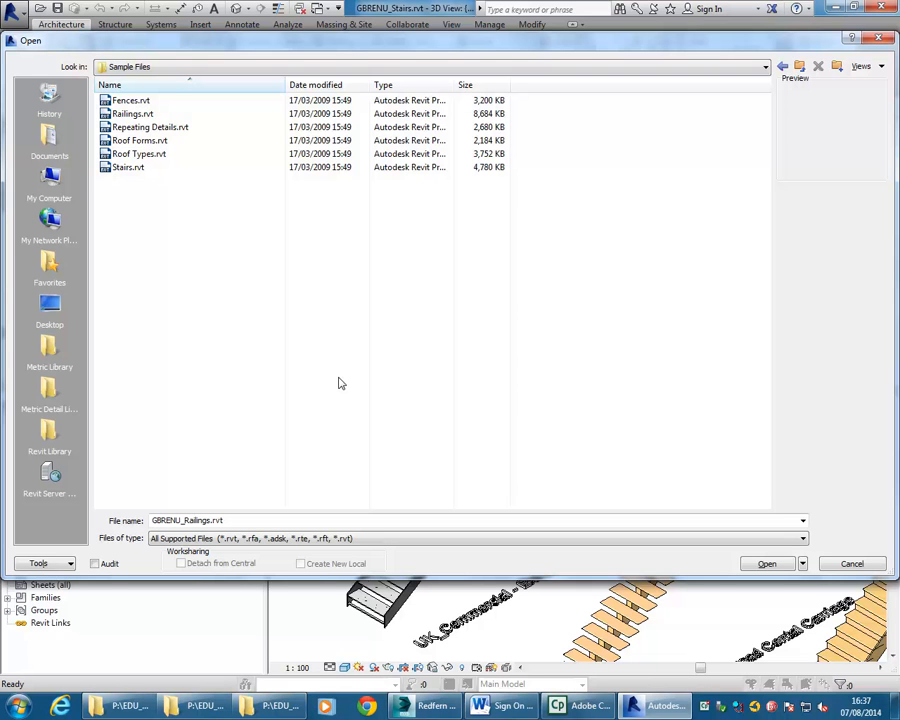
# - Open GBRENU_Walls.rvt from the Revit Library's System Family Files folder
pyautogui.click(49, 432)
pyautogui.scroll(-4, 163, 403)
pyautogui.doubleClick(152, 461)
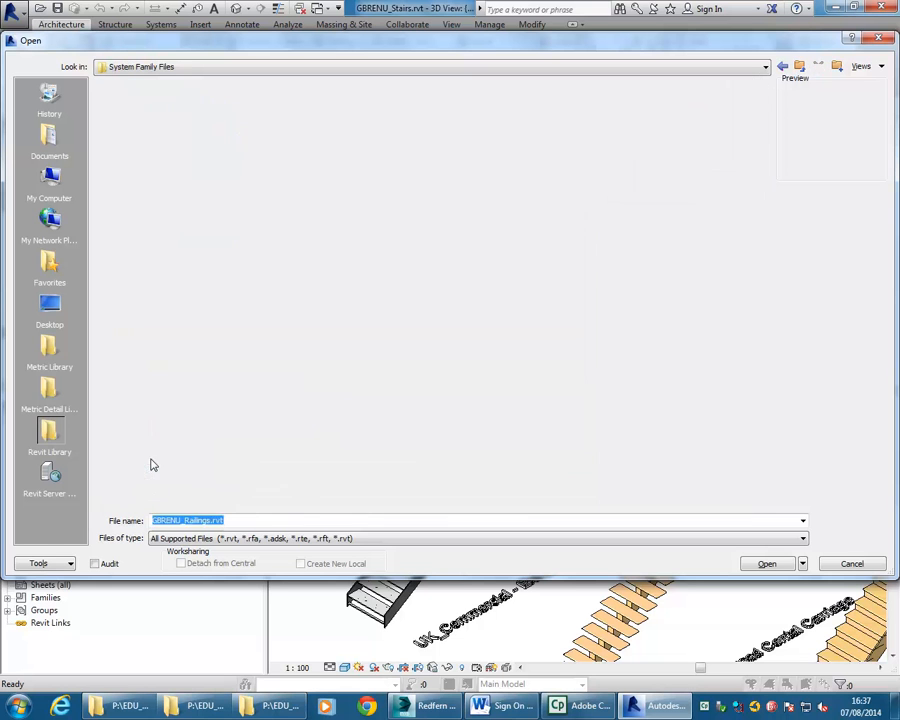
pyautogui.click(150, 181)
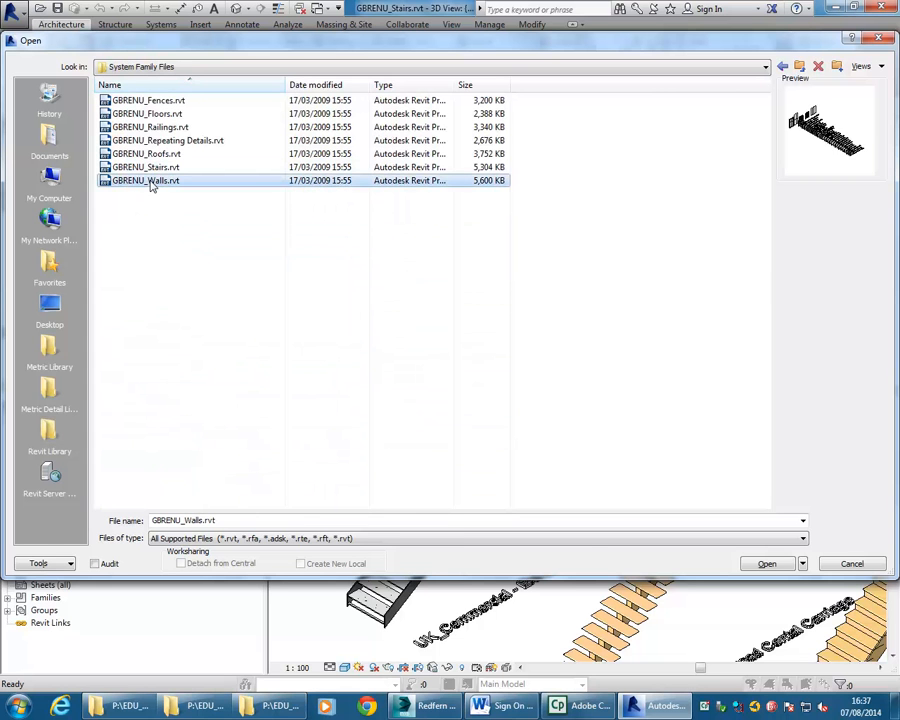
pyautogui.doubleClick(150, 181)
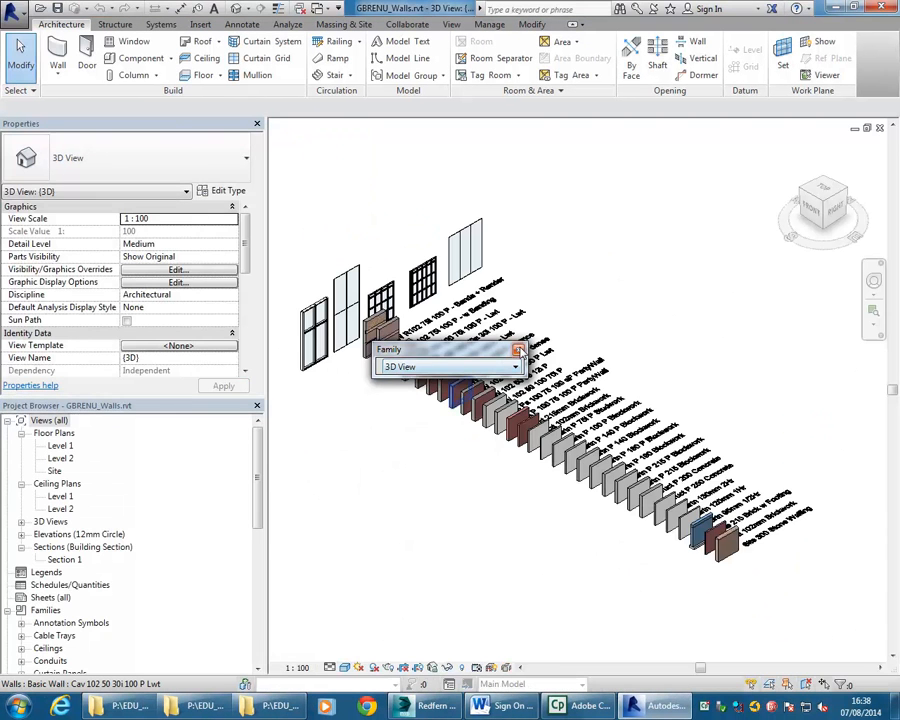
# - Copy the banded and rendered sample wall, Cav R102 75i 100 P - Band + Render, to the clipboard and deselect it
pyautogui.scroll(6, 362, 388)
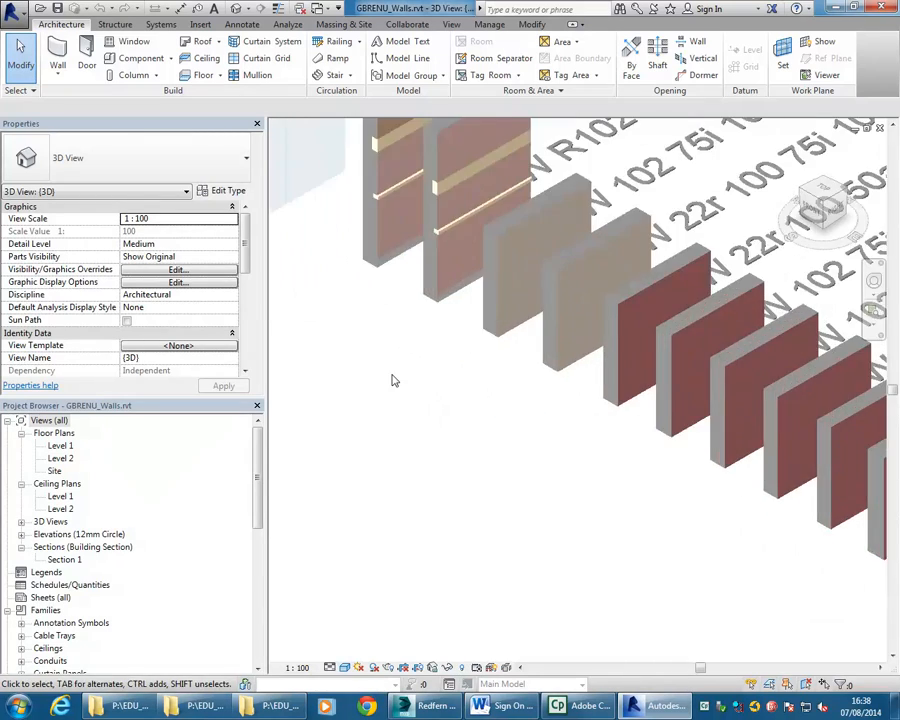
pyautogui.moveTo(418, 545); pyautogui.dragTo(418, 551, button='middle')
pyautogui.scroll(1, 388, 458)
pyautogui.moveTo(352, 318); pyautogui.dragTo(358, 404, button='middle')
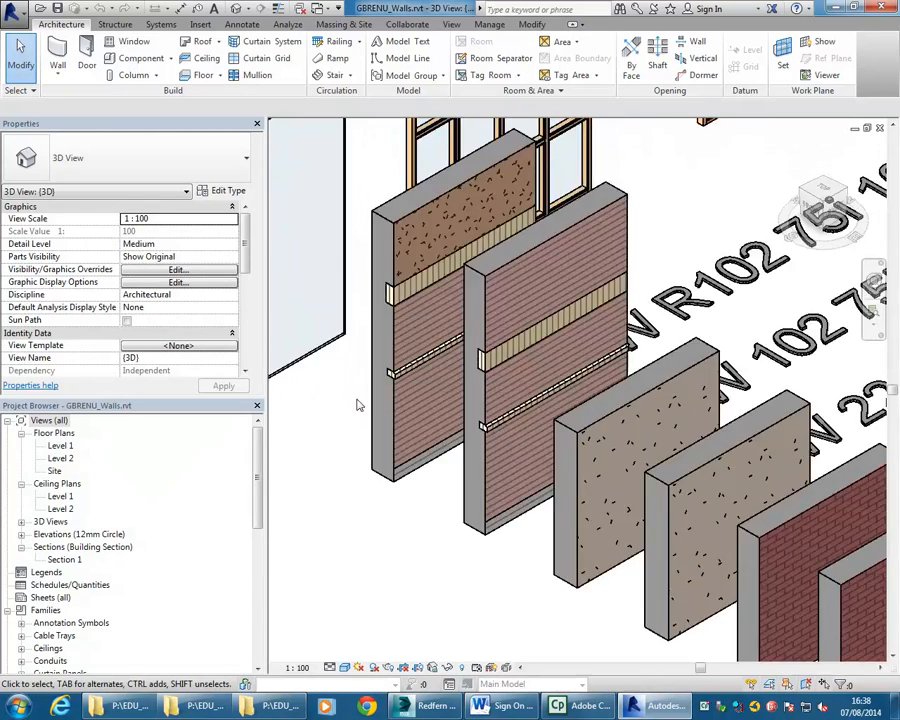
pyautogui.scroll(1, 345, 481)
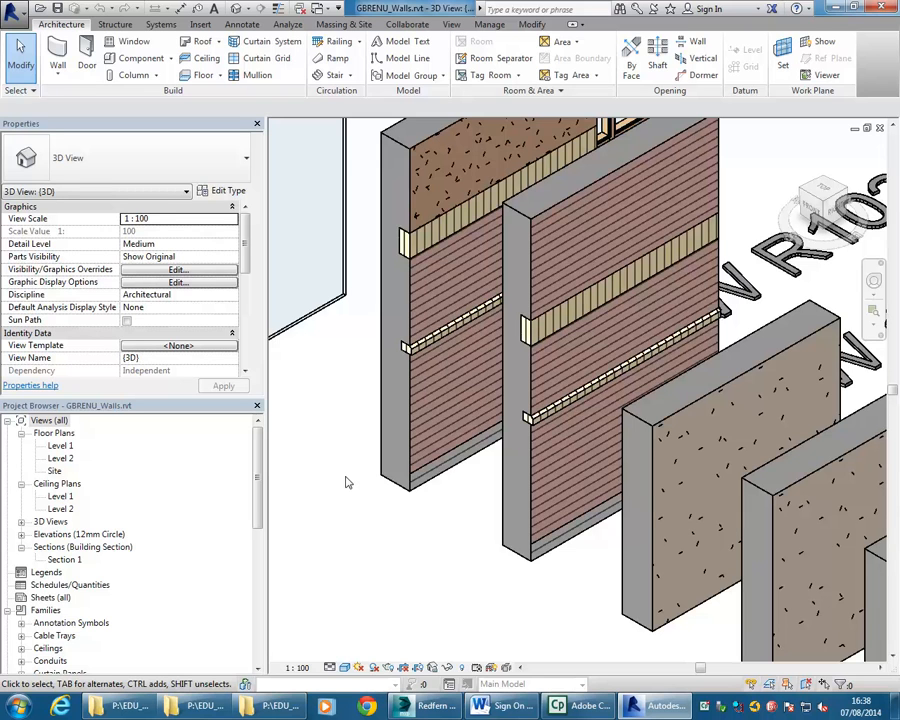
pyautogui.click(411, 437)
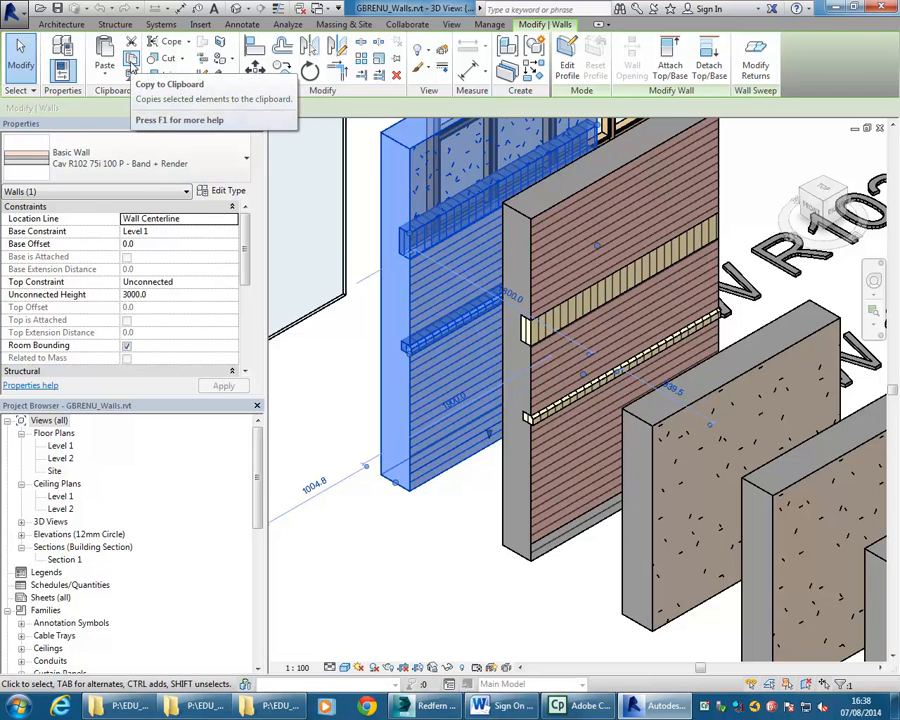
pyautogui.click(325, 379)
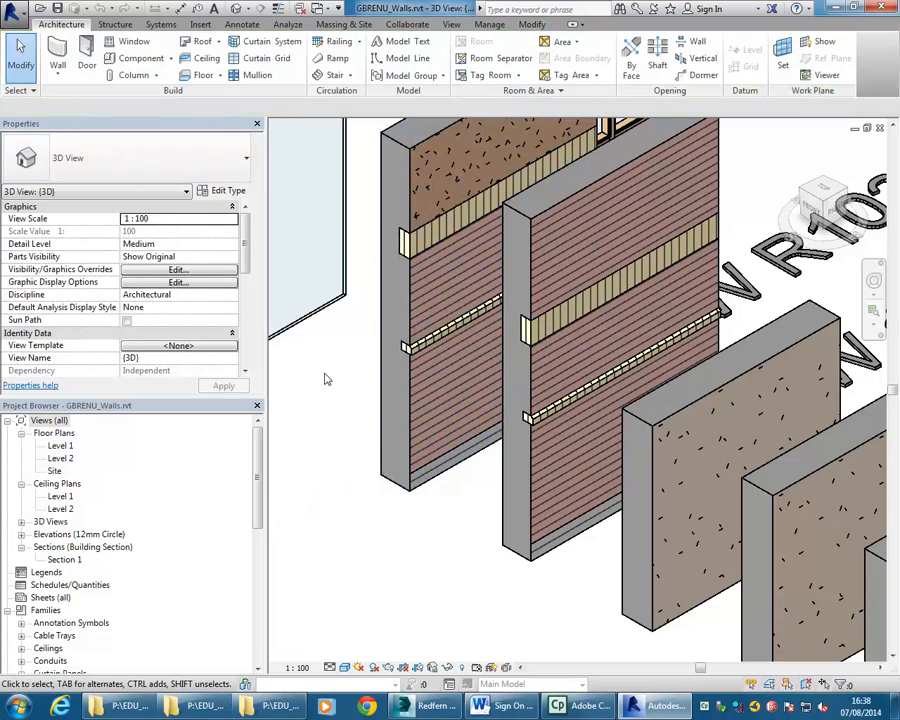
# - Switch to the Redfern project's 3D Cutaway interior view and paste the sample wall on the ground floor beside the flared stair, keeping the project's duplicate types
pyautogui.hotkey('ctrl', 'Tab')
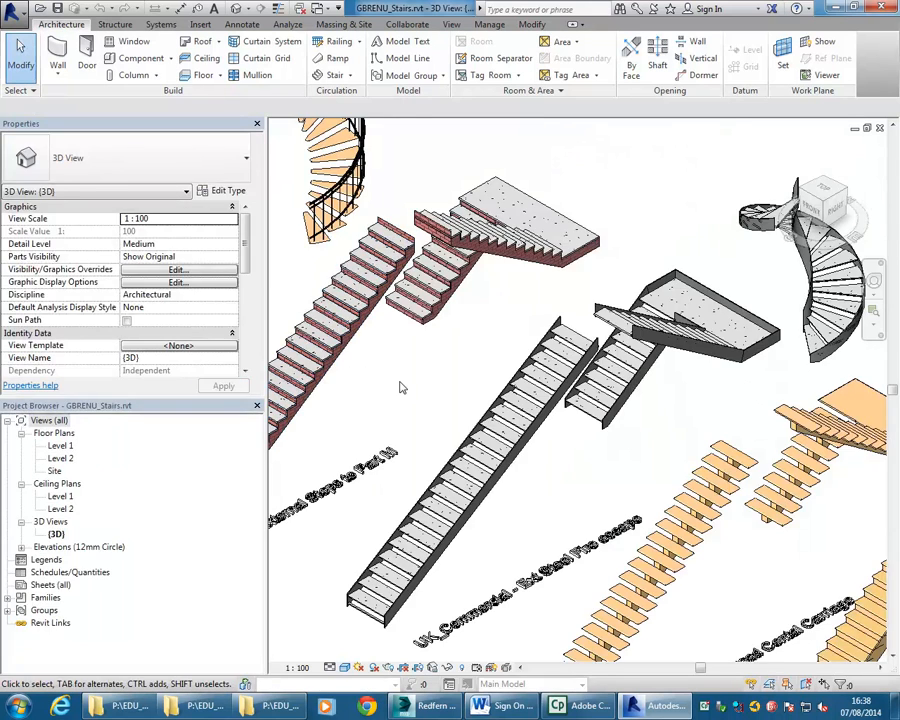
pyautogui.hotkey('ctrl', 'Tab')
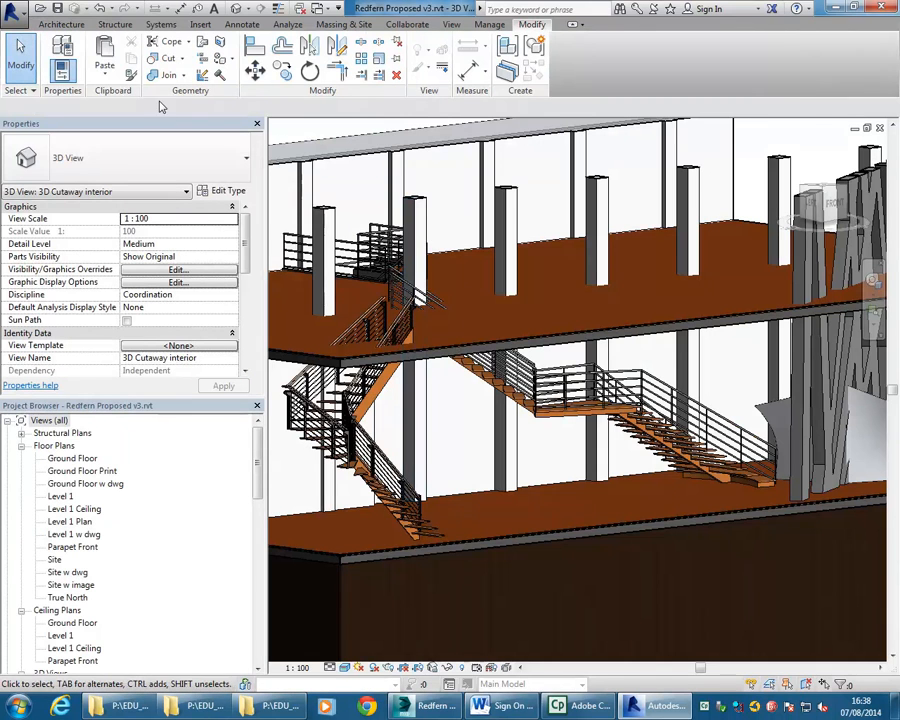
pyautogui.click(104, 52)
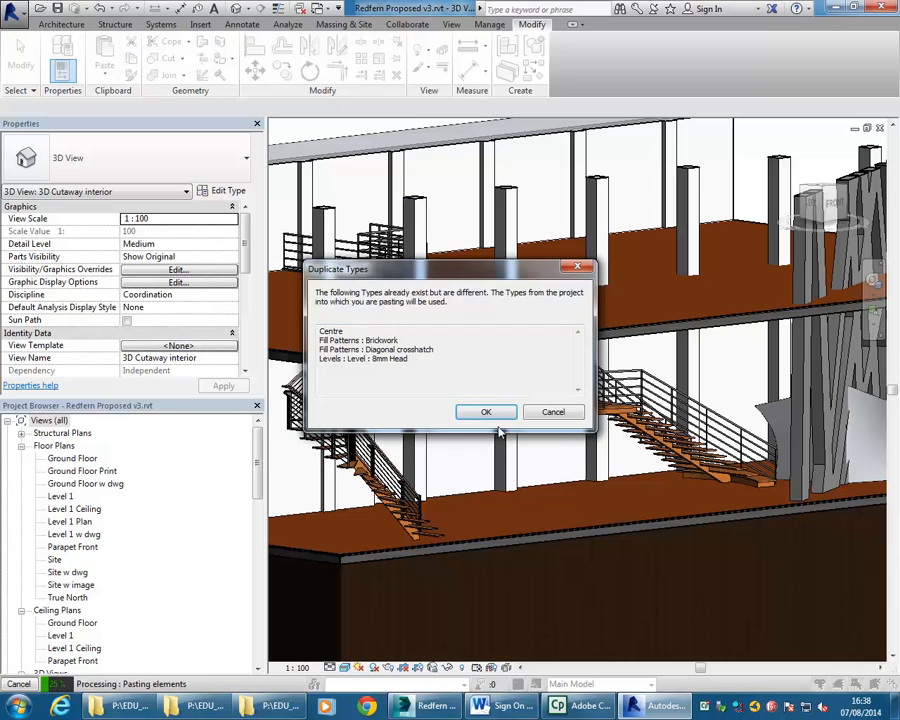
pyautogui.click(486, 413)
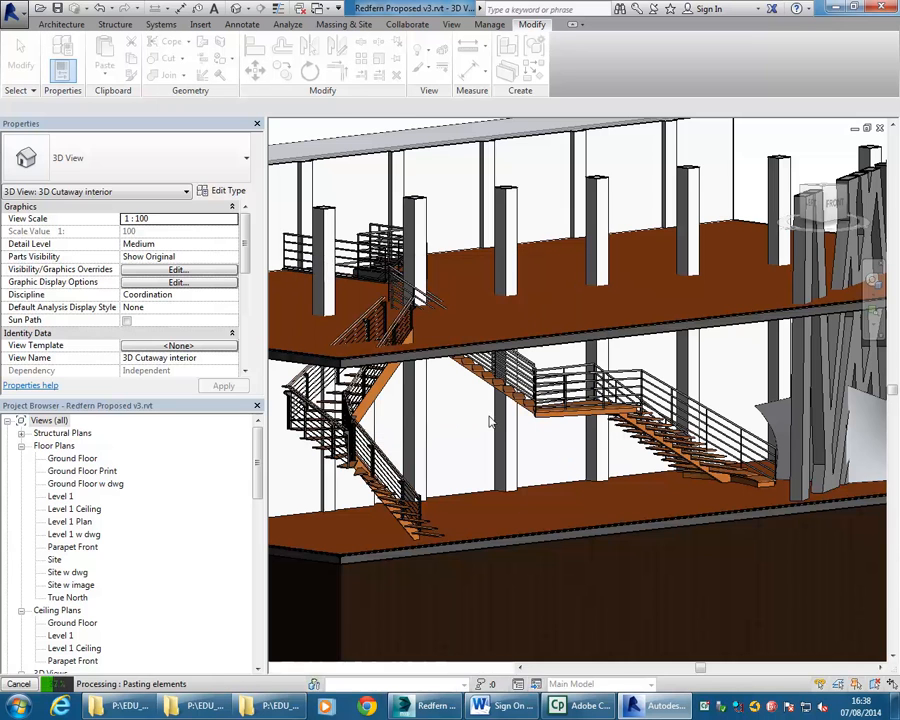
pyautogui.click(468, 511)
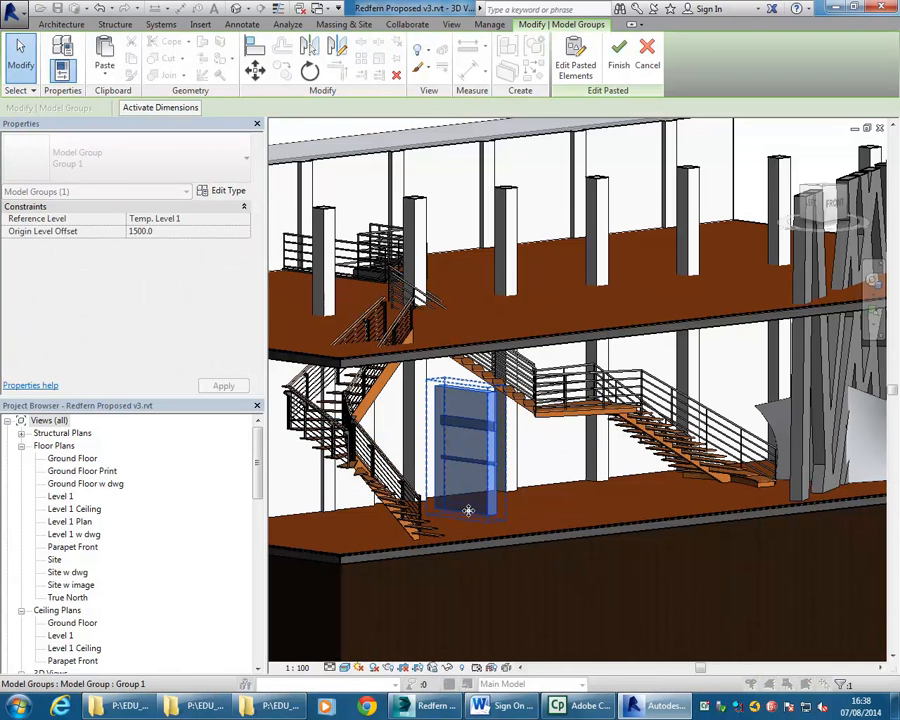
pyautogui.click(531, 509)
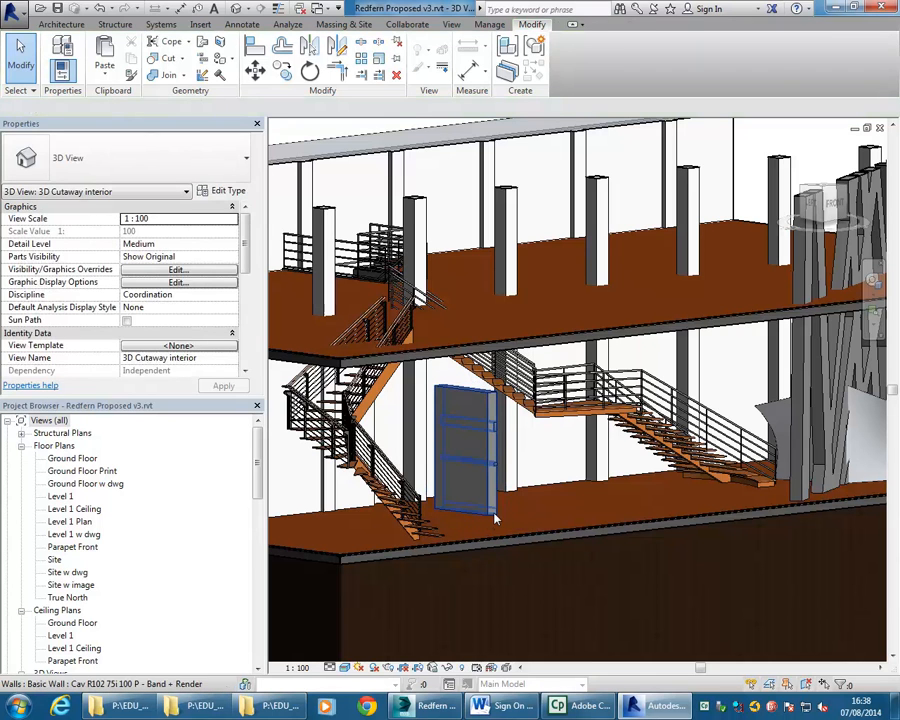
# - Check the pasted wall's type properties without changing them, and delete the wall
pyautogui.click(495, 517)
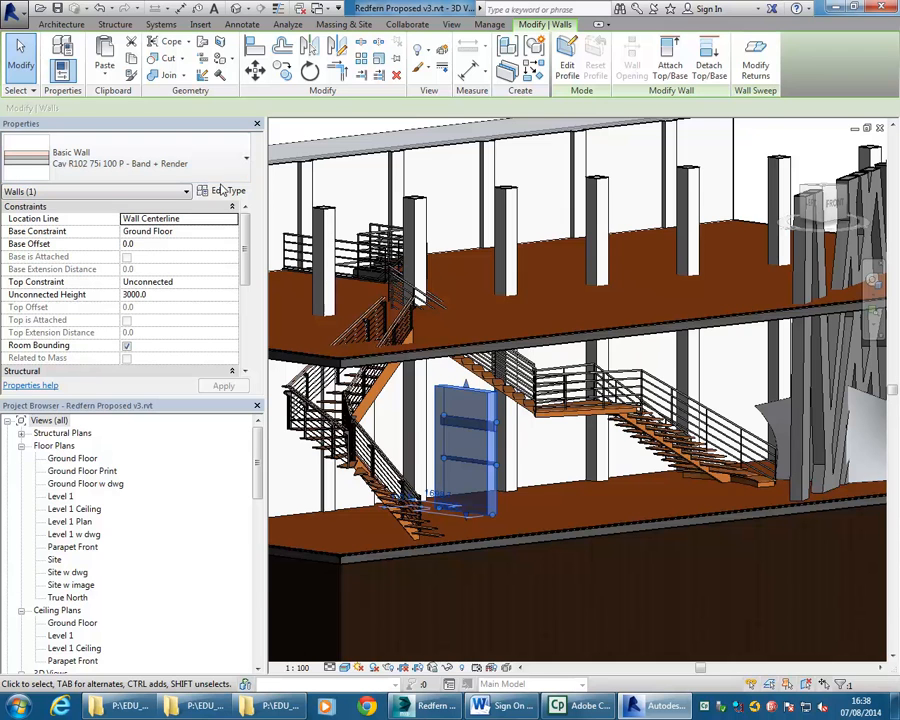
pyautogui.click(224, 193)
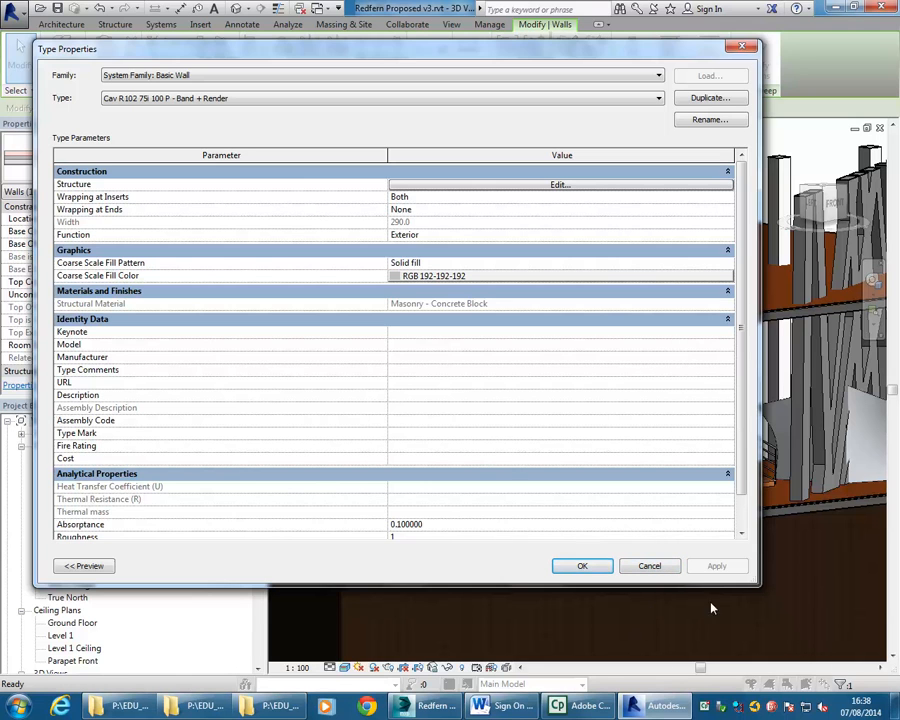
pyautogui.click(649, 566)
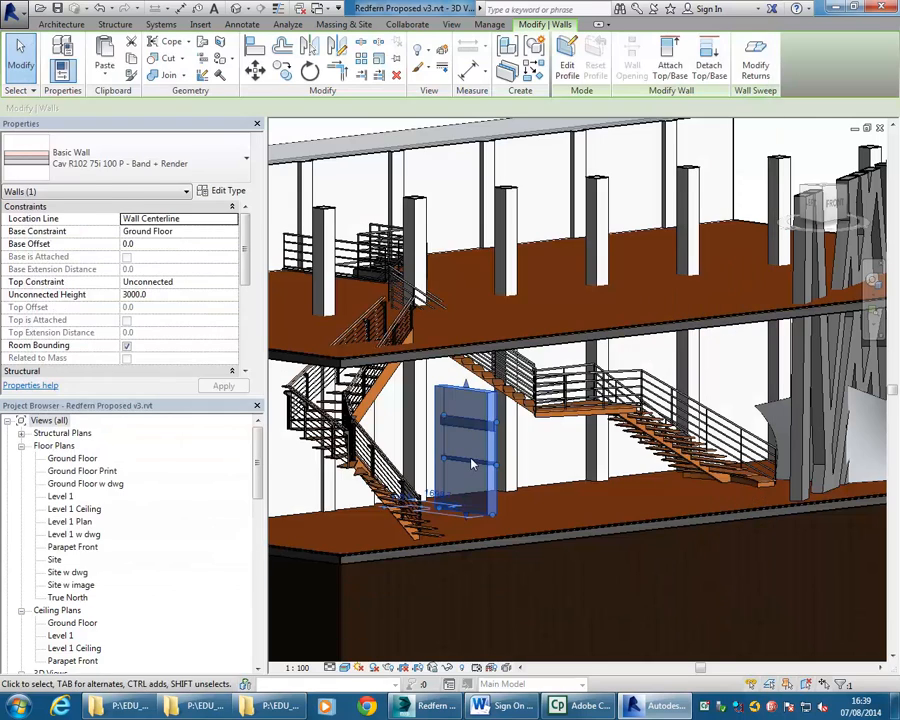
pyautogui.press('Delete')
# - Change the Generic 300mm ground-floor wall behind the flared stair to the Cav R102 75i 100 P - Band + Render type
pyautogui.scroll(-2, 566, 372)
pyautogui.moveTo(558, 385); pyautogui.dragTo(638, 500, button='middle')
pyautogui.scroll(-1, 591, 430)
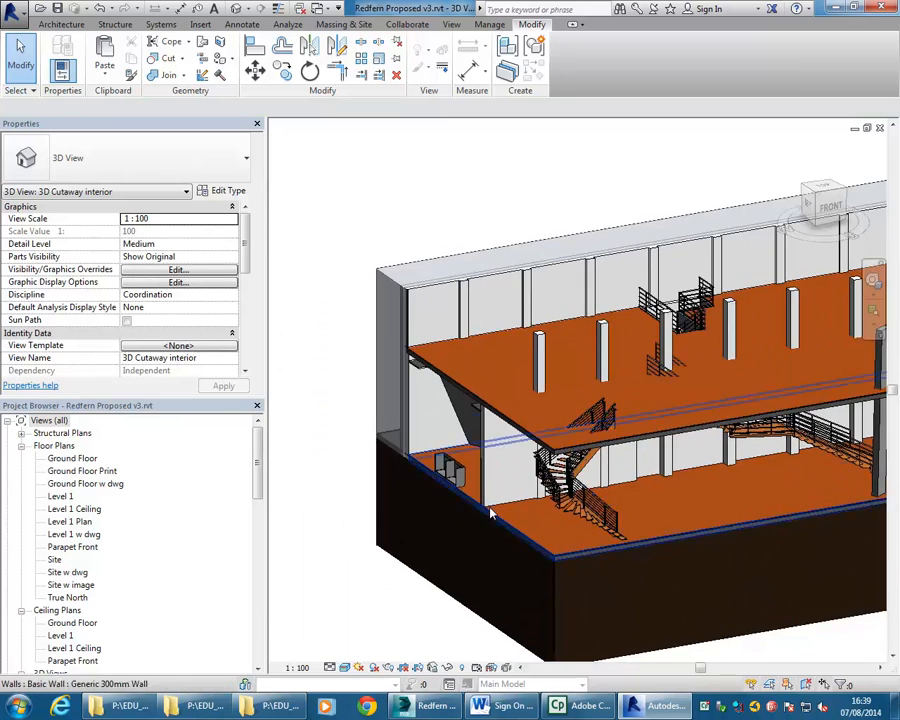
pyautogui.scroll(2, 490, 513)
pyautogui.click(483, 485)
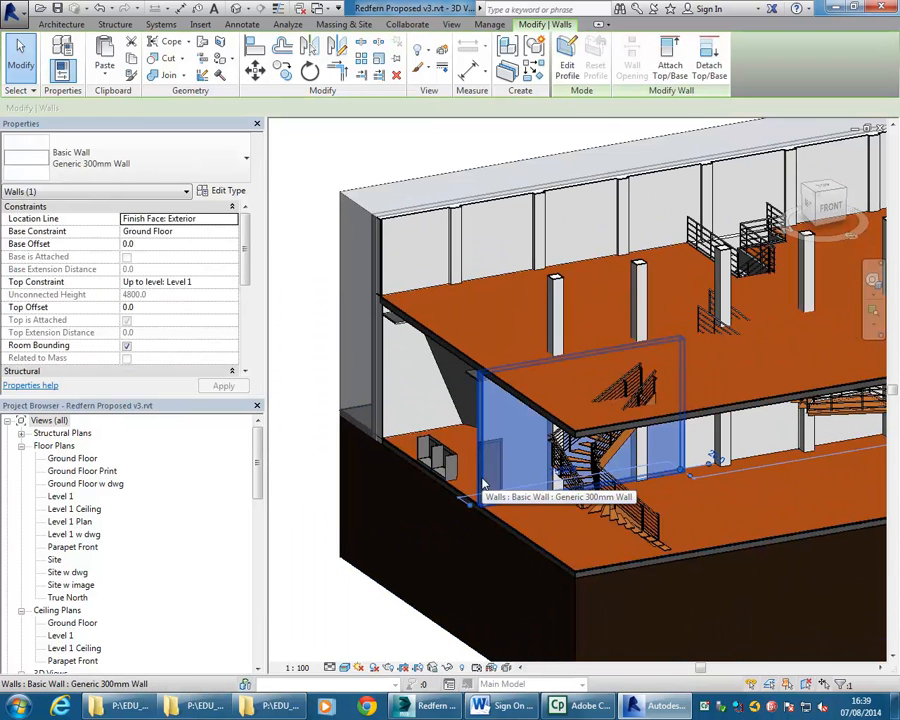
pyautogui.click(194, 169)
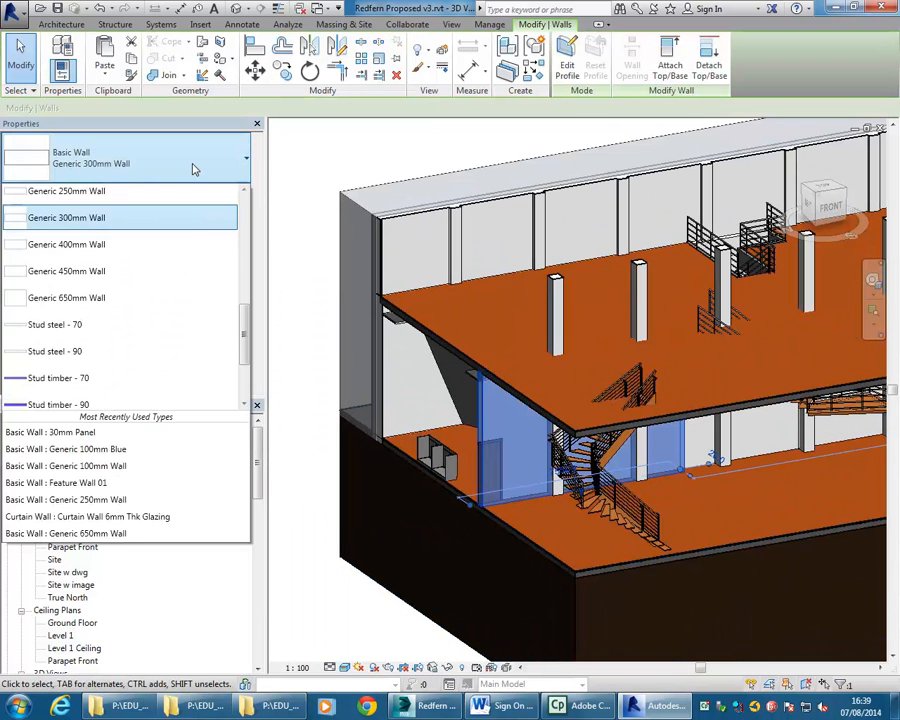
pyautogui.scroll(4, 230, 272)
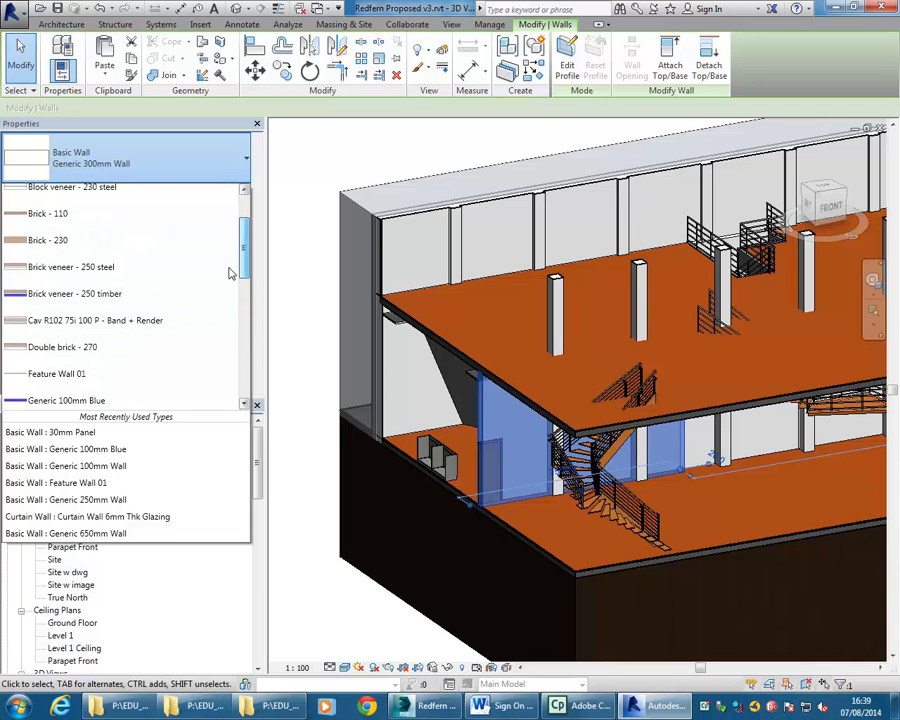
pyautogui.click(120, 320)
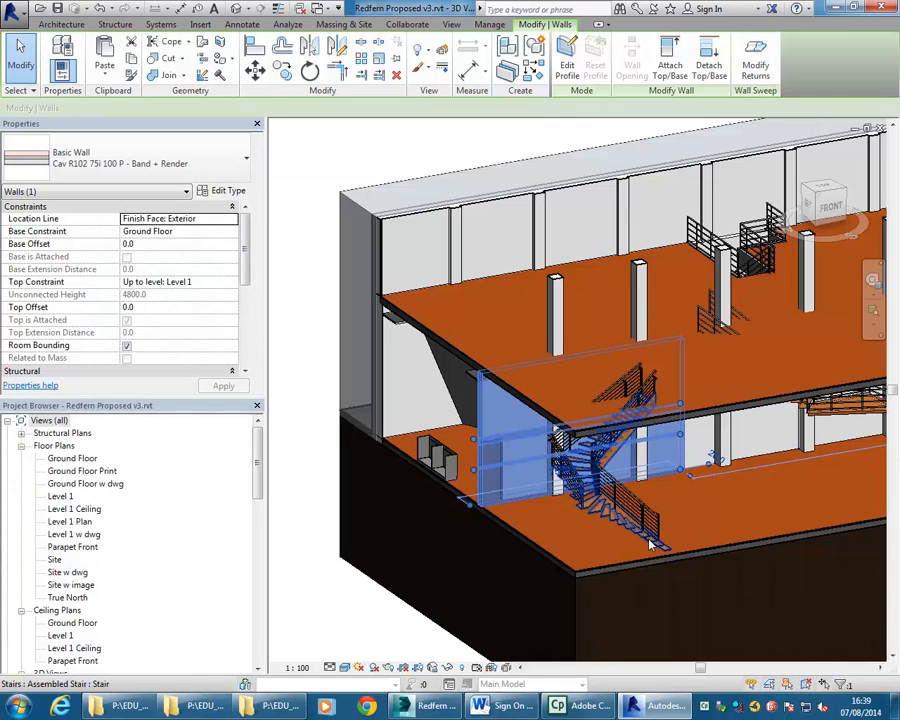
# - Delete the Feature Wall 01 wall that covers the back face of the banded and rendered wall on the ground floor
pyautogui.click(537, 513)
pyautogui.keyDown('shift'); pyautogui.moveTo(443, 492); pyautogui.dragTo(750, 501, button='middle'); pyautogui.keyUp('shift')
pyautogui.moveTo(810, 494); pyautogui.dragTo(502, 430, button='middle')
pyautogui.keyDown('shift'); pyautogui.moveTo(570, 452); pyautogui.dragTo(462, 481, button='middle'); pyautogui.keyUp('shift')
pyautogui.scroll(10, 593, 354)
pyautogui.scroll(1, 475, 474)
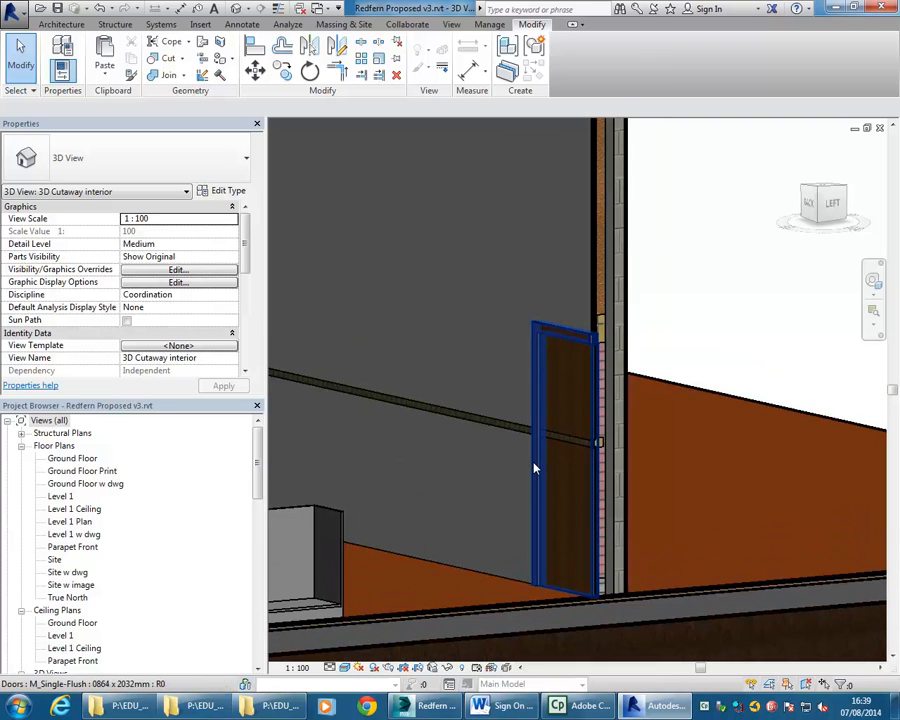
pyautogui.click(595, 300)
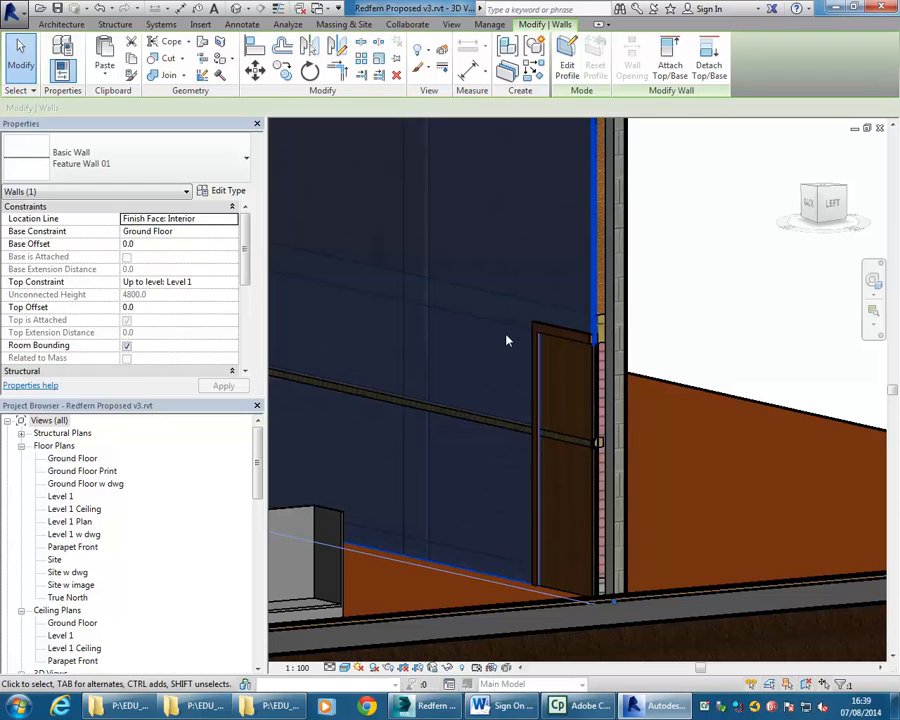
pyautogui.scroll(-2, 507, 341)
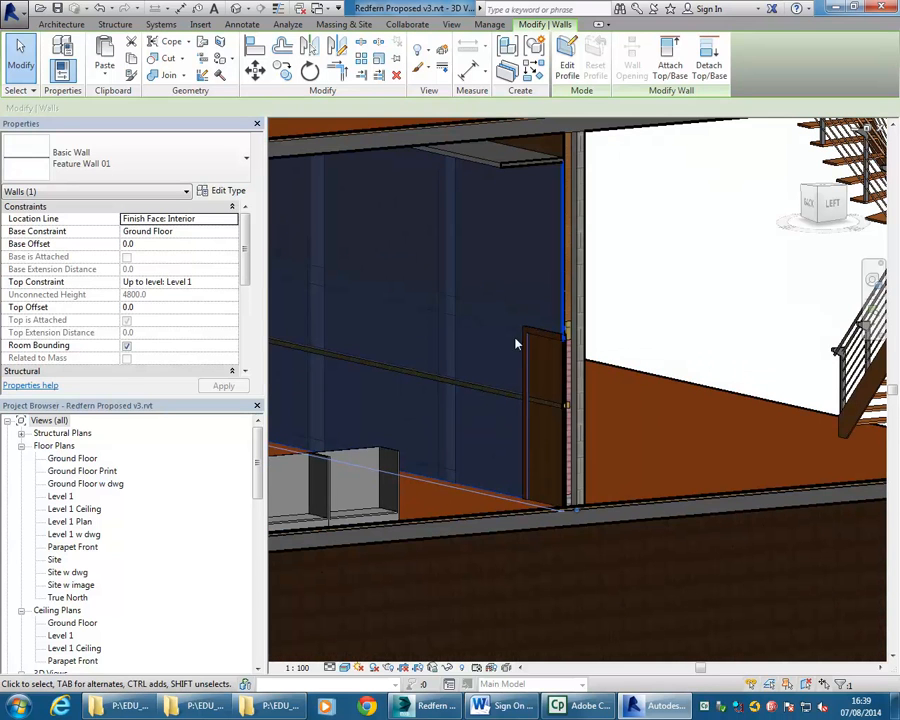
pyautogui.press('Delete')
pyautogui.moveTo(649, 440); pyautogui.dragTo(701, 445, button='middle')
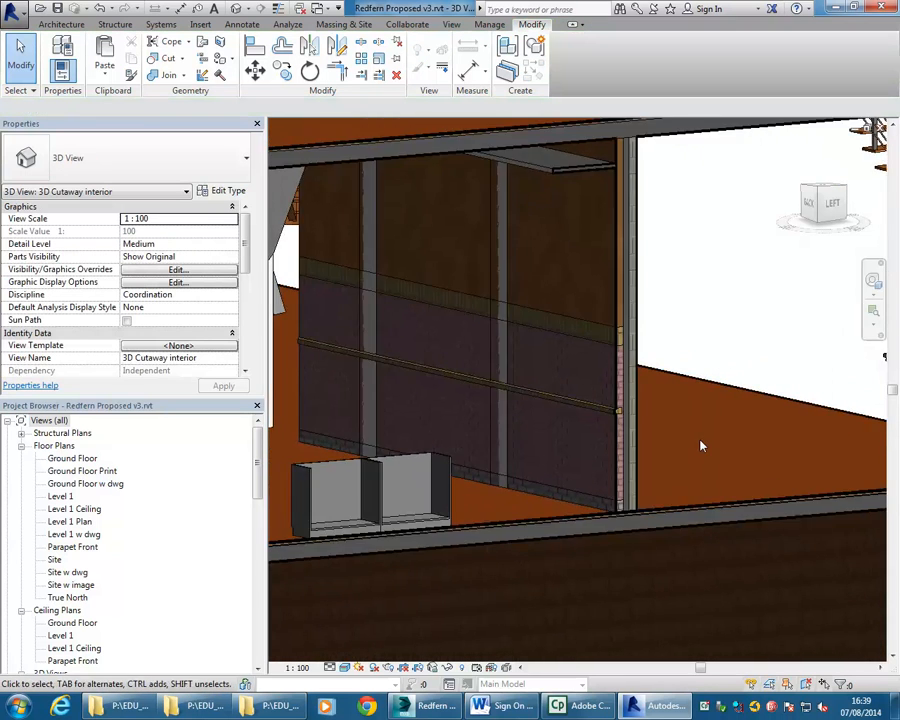
# - Set the 3D view's visual style to Shaded and examine the banded wall's brick bands and layered cut end up close
pyautogui.scroll(2, 700, 441)
pyautogui.moveTo(499, 528); pyautogui.dragTo(612, 510, button='middle')
pyautogui.scroll(1, 560, 530)
pyautogui.moveTo(639, 414); pyautogui.dragTo(394, 574, button='middle')
pyautogui.scroll(1, 550, 423)
pyautogui.moveTo(552, 424); pyautogui.dragTo(399, 487, button='middle')
pyautogui.click(345, 667)
pyautogui.click(370, 610)
pyautogui.moveTo(685, 392); pyautogui.dragTo(675, 334, button='middle')
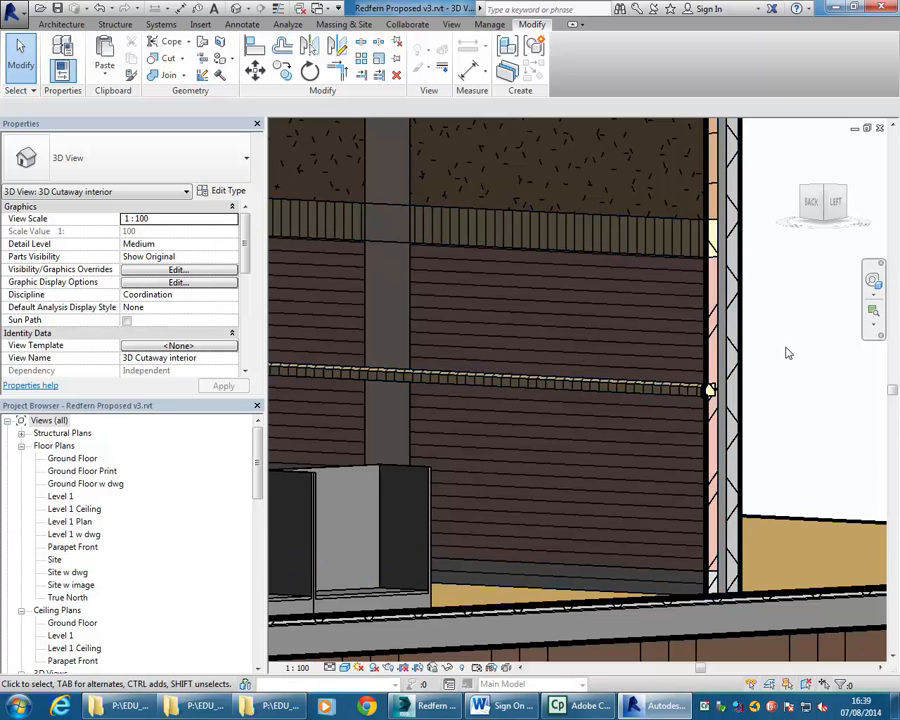
pyautogui.keyDown('shift'); pyautogui.moveTo(752, 406); pyautogui.dragTo(737, 416, button='middle'); pyautogui.keyUp('shift')
pyautogui.moveTo(560, 439); pyautogui.dragTo(624, 419, button='middle')
pyautogui.scroll(2, 624, 419)
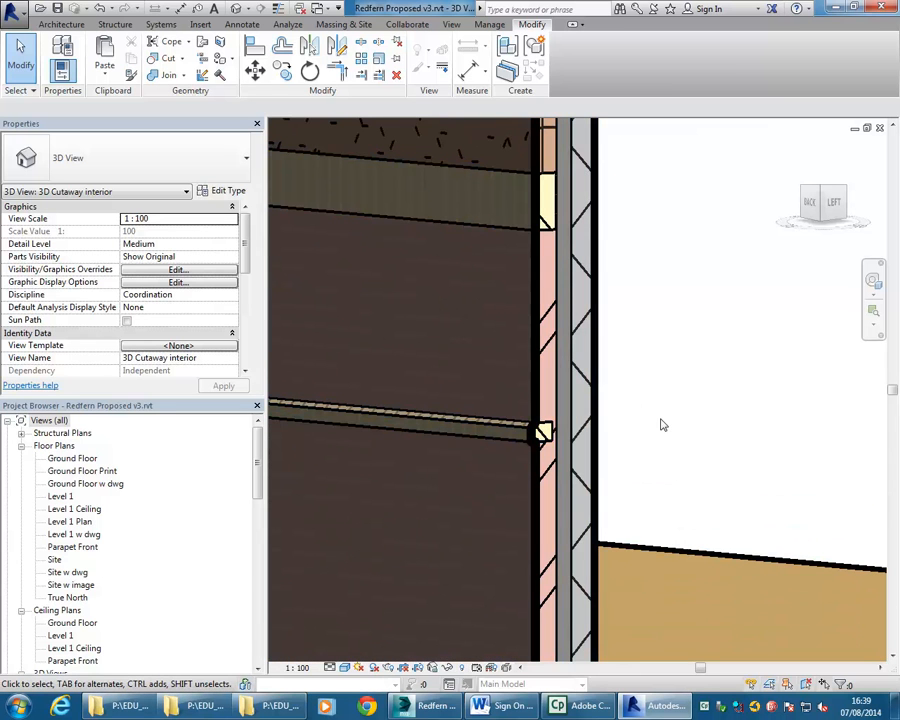
# - Delete the Cav R102 75i 100 P - Band + Render wall from the ground floor
pyautogui.click(510, 230)
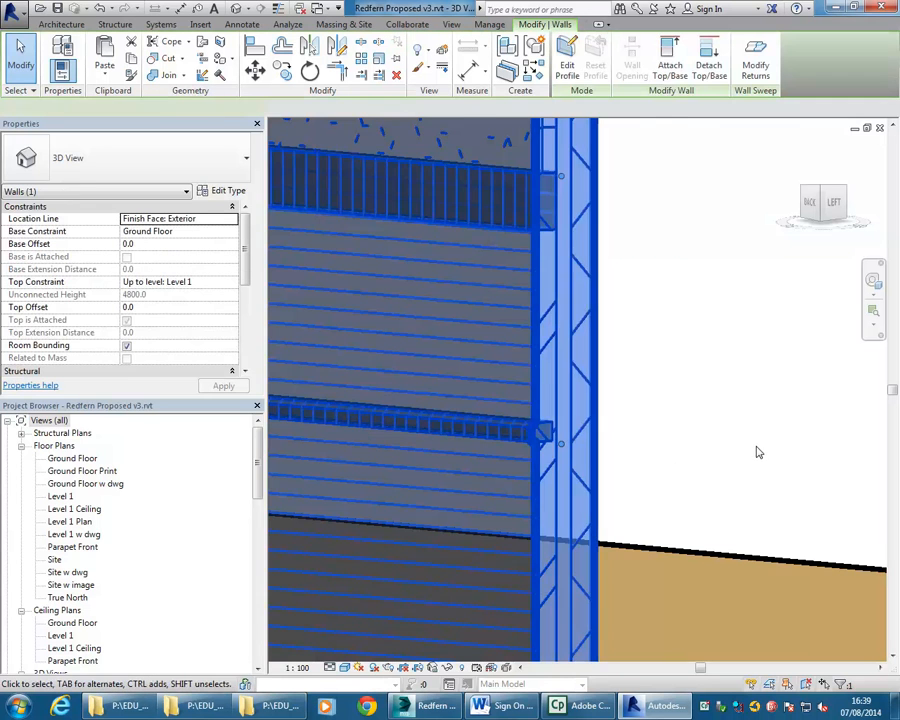
pyautogui.scroll(-4, 745, 400)
pyautogui.scroll(-3, 685, 435)
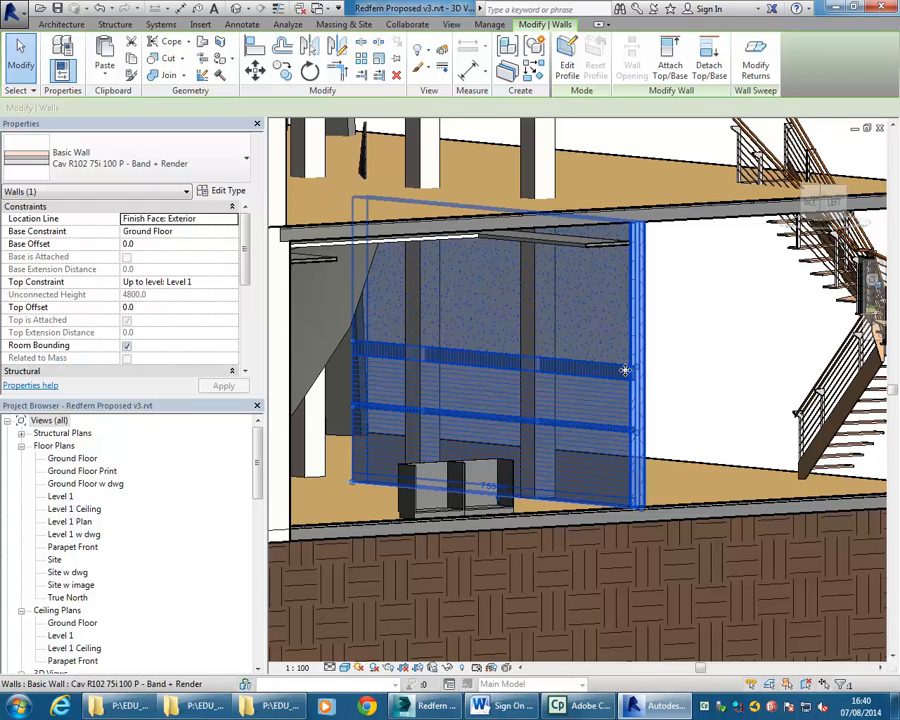
pyautogui.press('Delete')
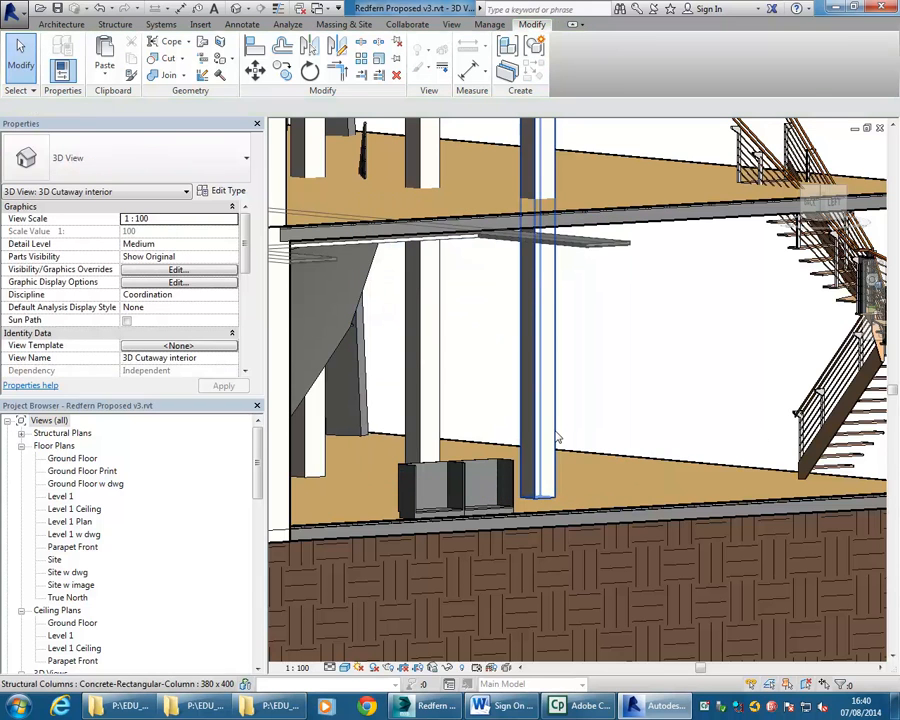